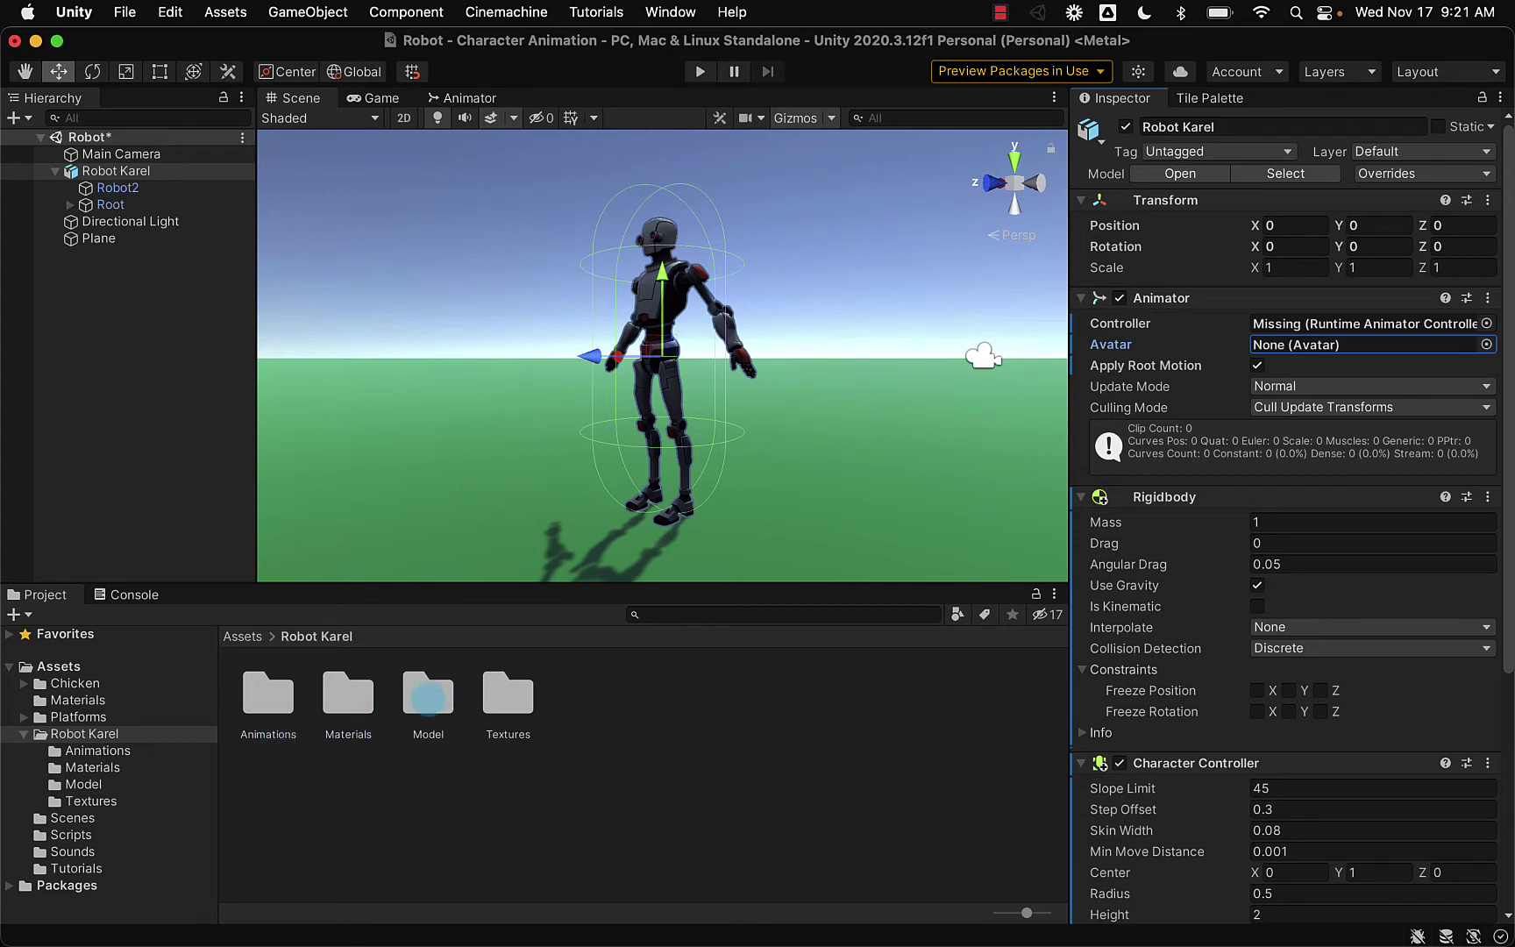
# - Examine the Robot Karel model in its Model folder, including its Robot2 mesh, avatar and model import settings
pyautogui.doubleClick(428, 705)
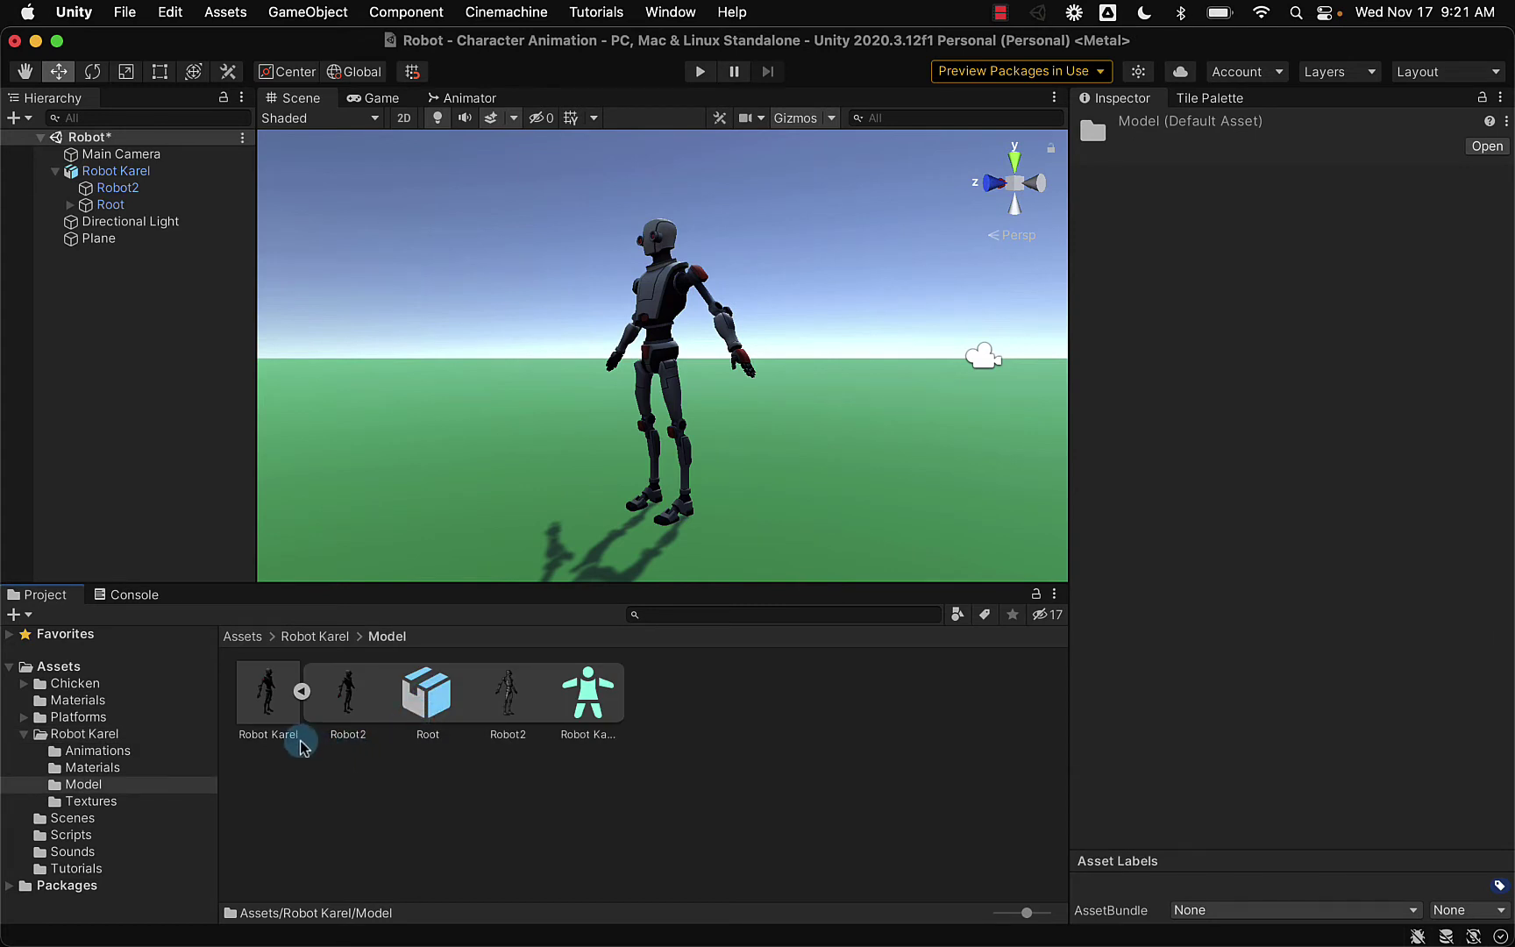
pyautogui.click(264, 699)
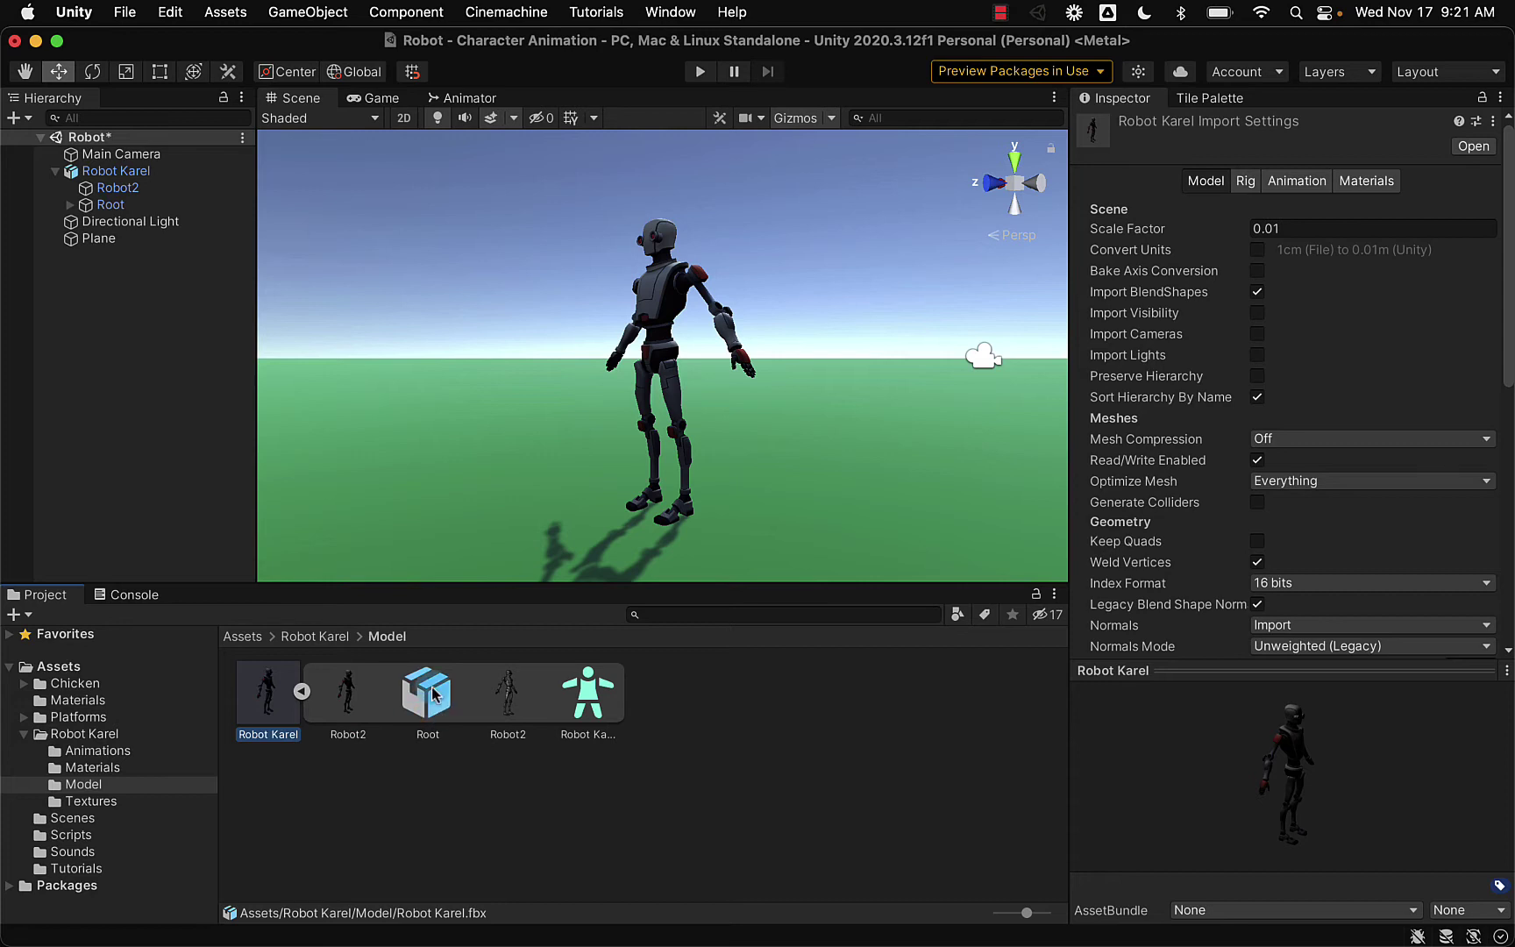
pyautogui.click(518, 702)
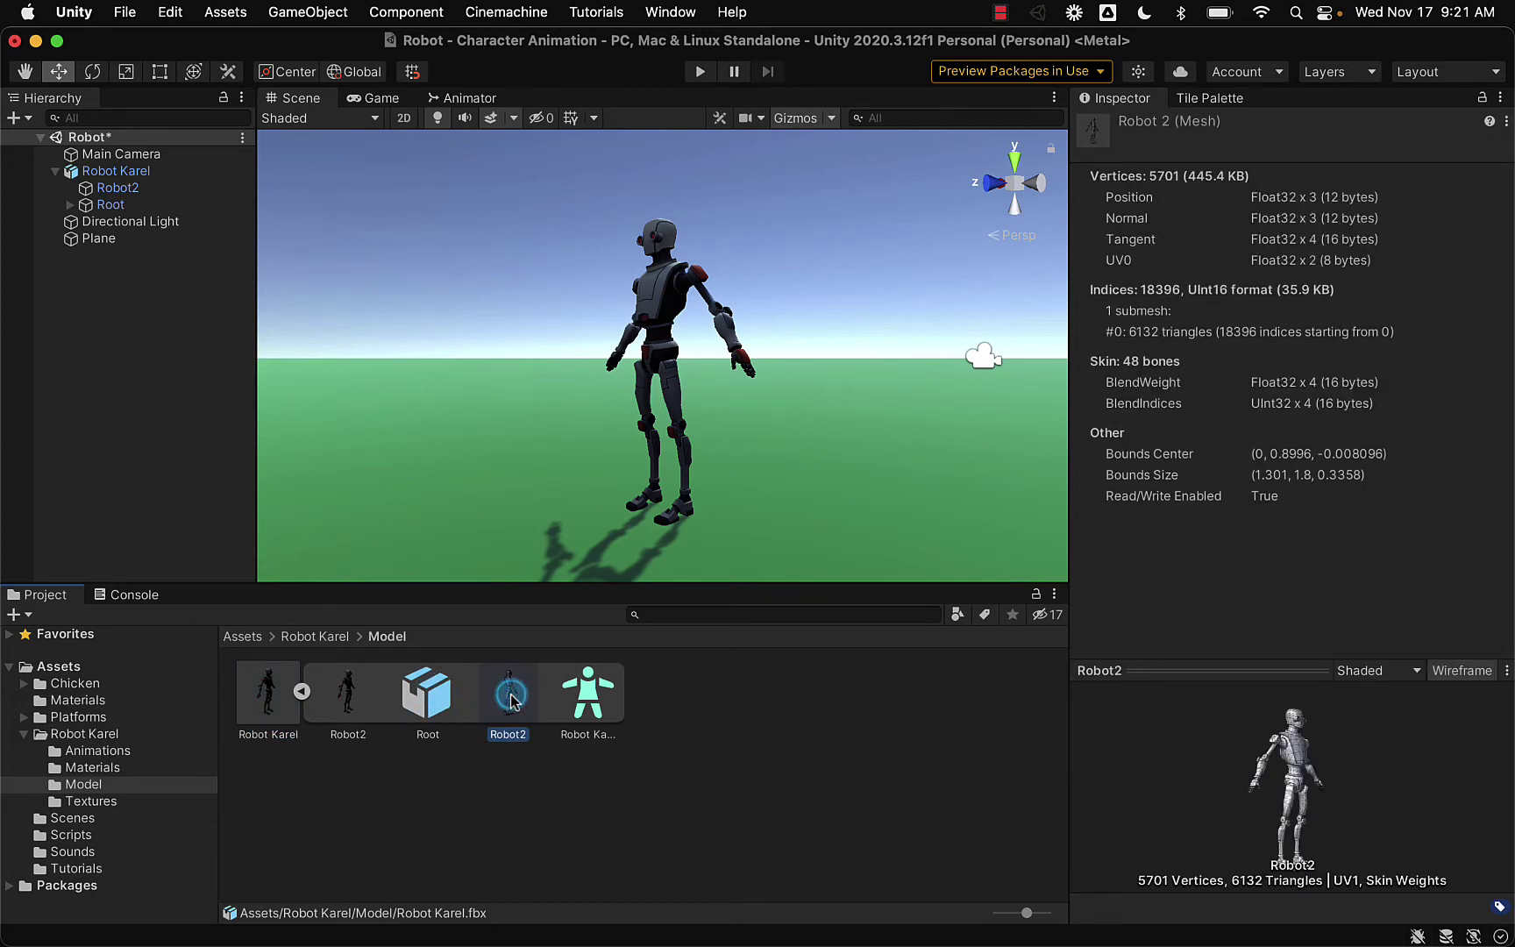
pyautogui.click(599, 698)
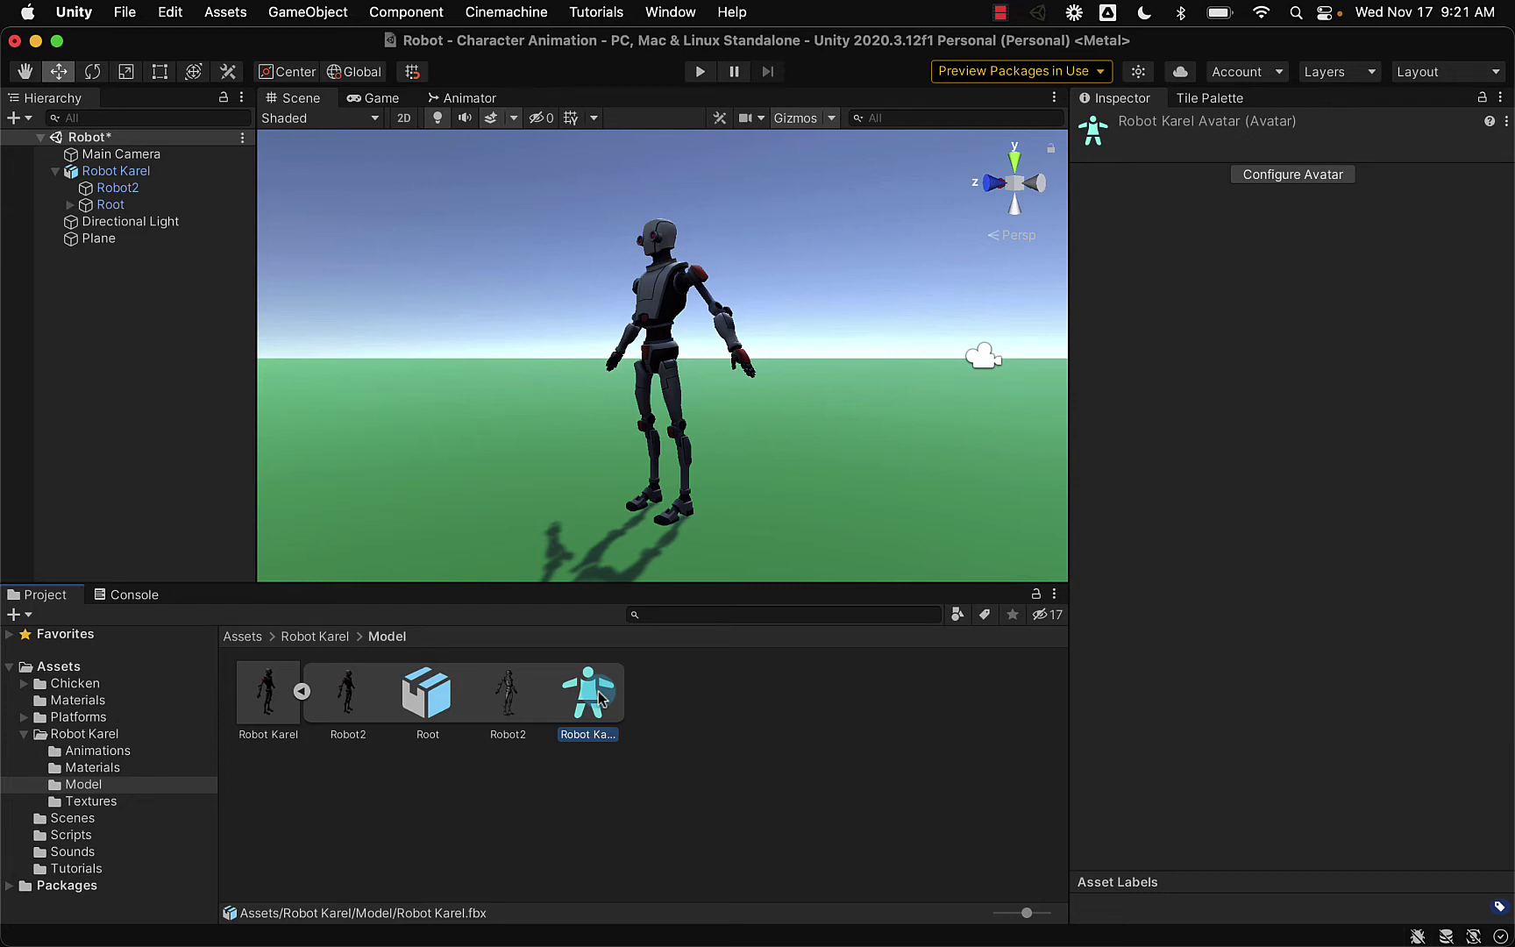
pyautogui.click(265, 697)
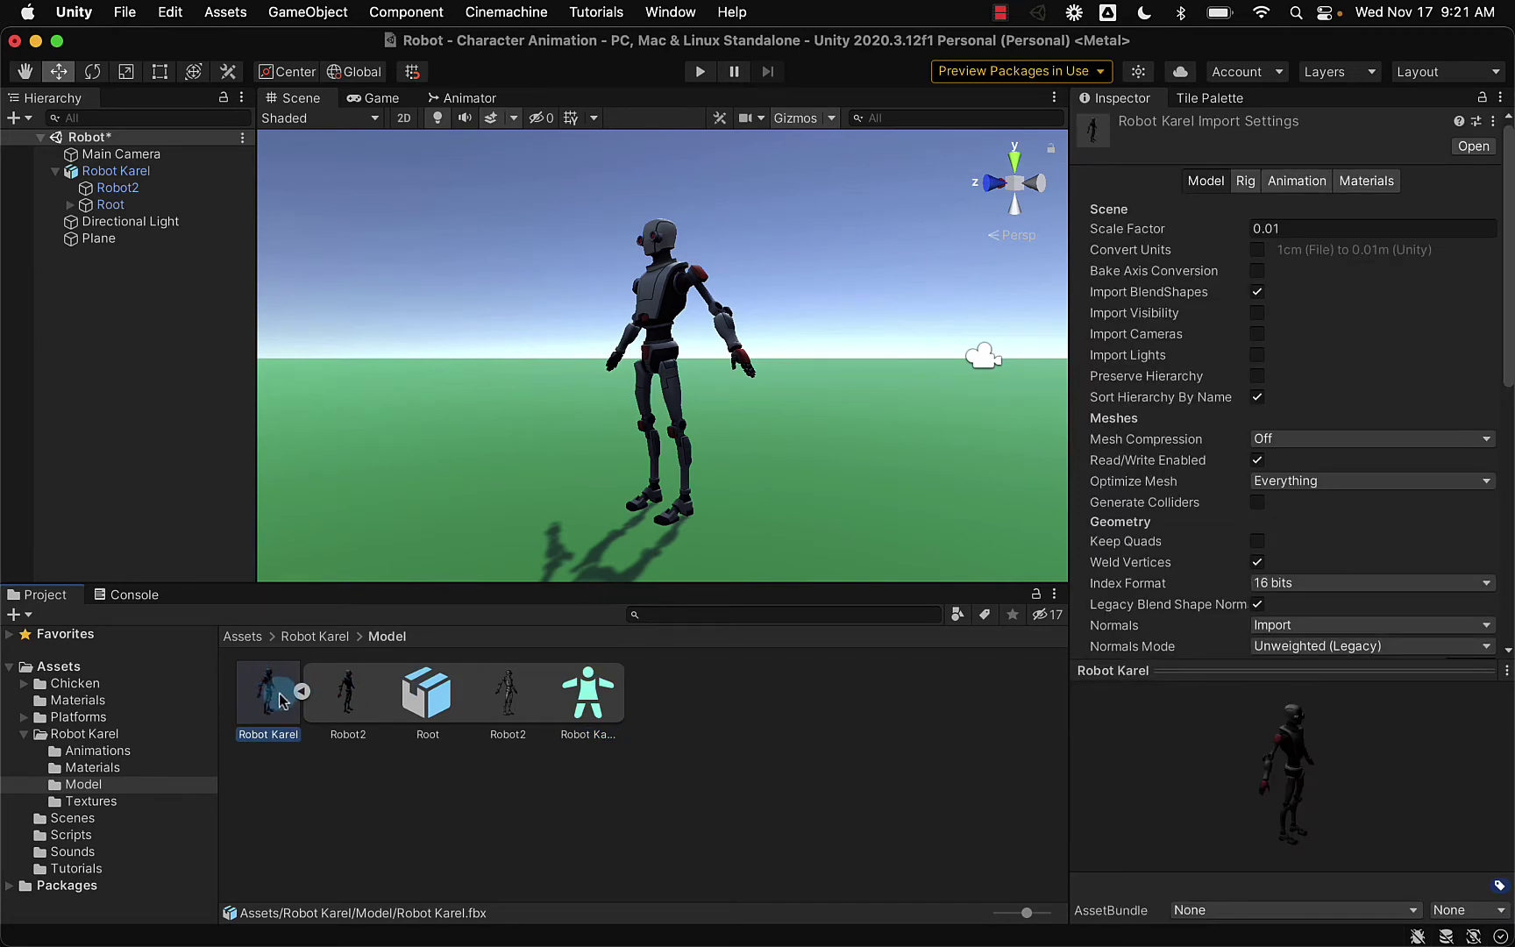
pyautogui.click(302, 690)
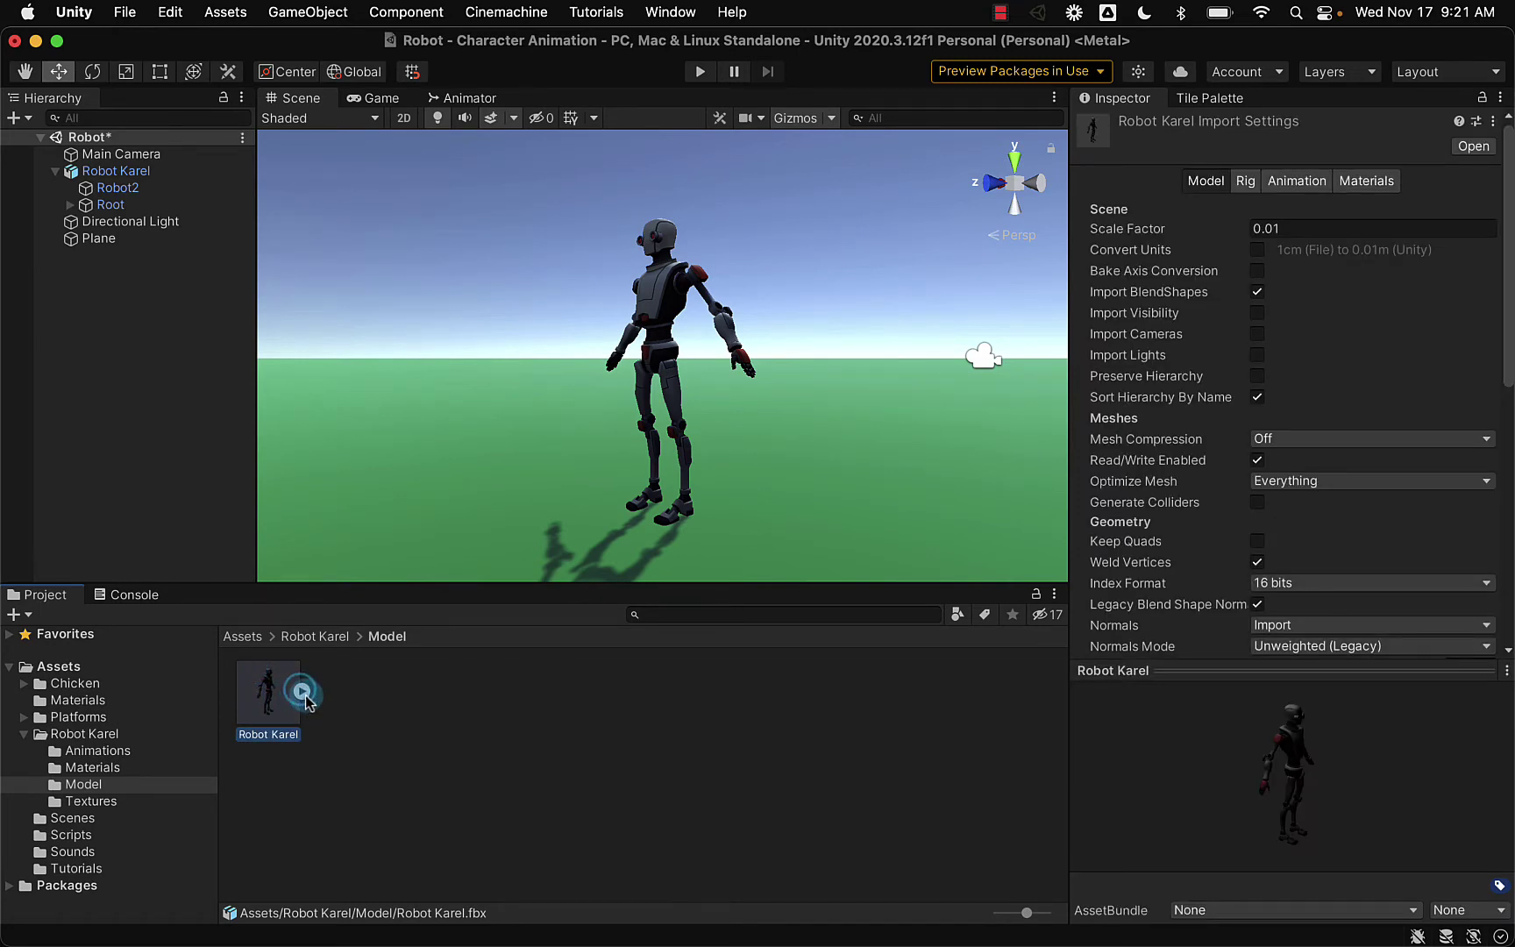
pyautogui.click(303, 693)
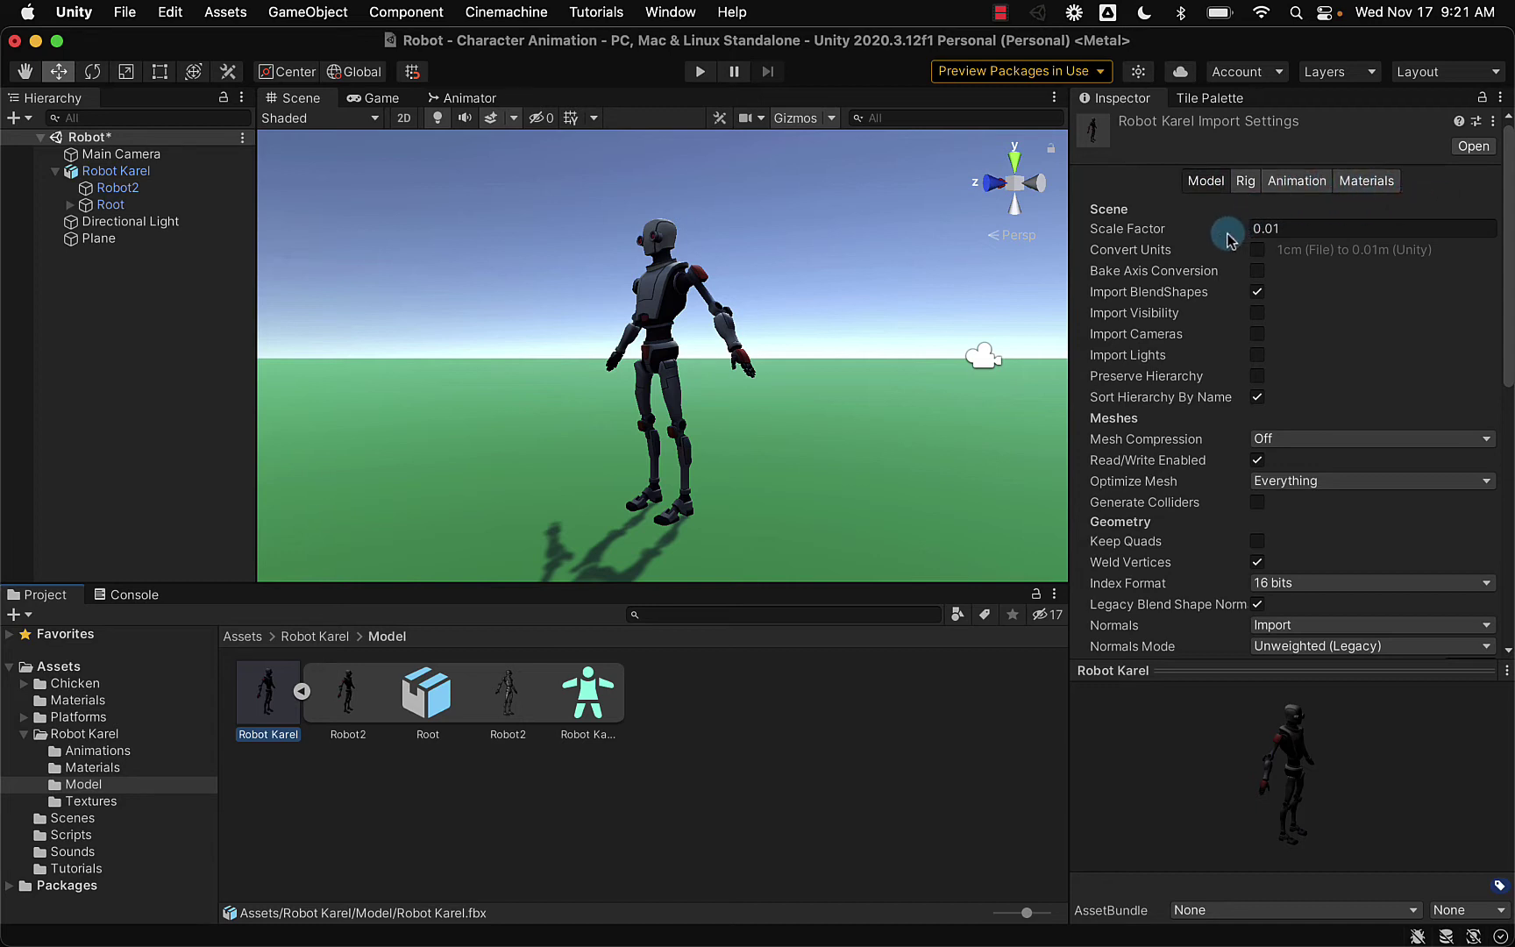
pyautogui.moveTo(1210, 542)
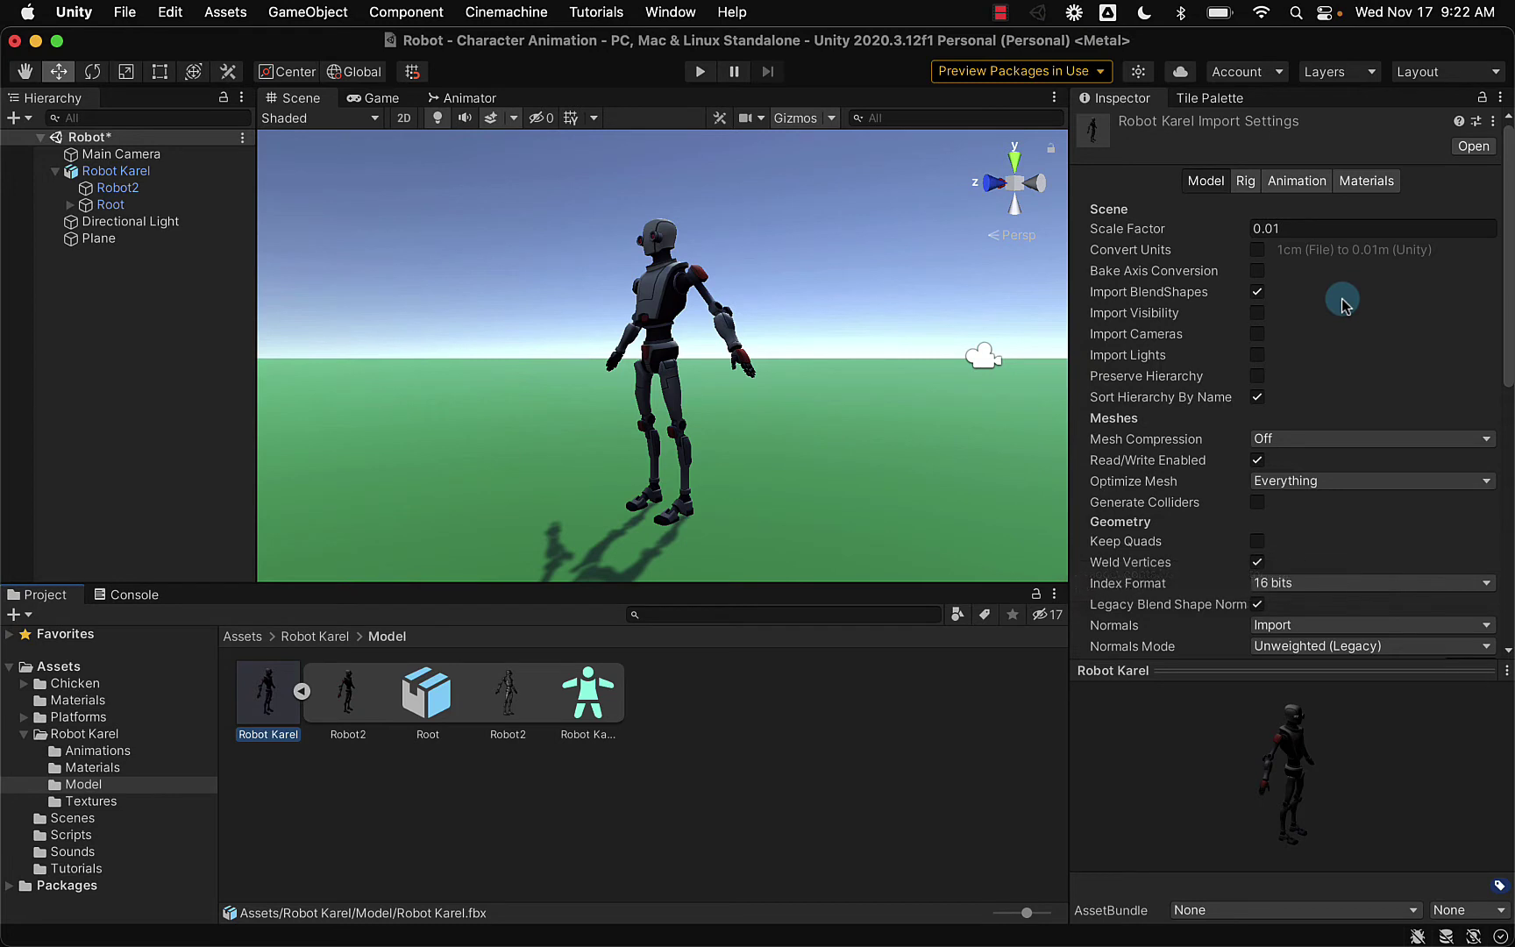
# - Set the Robot Karel model's rig to Humanoid, with the avatar definition Create From This Model and Standard (4 Bones) skin weights
pyautogui.click(1247, 186)
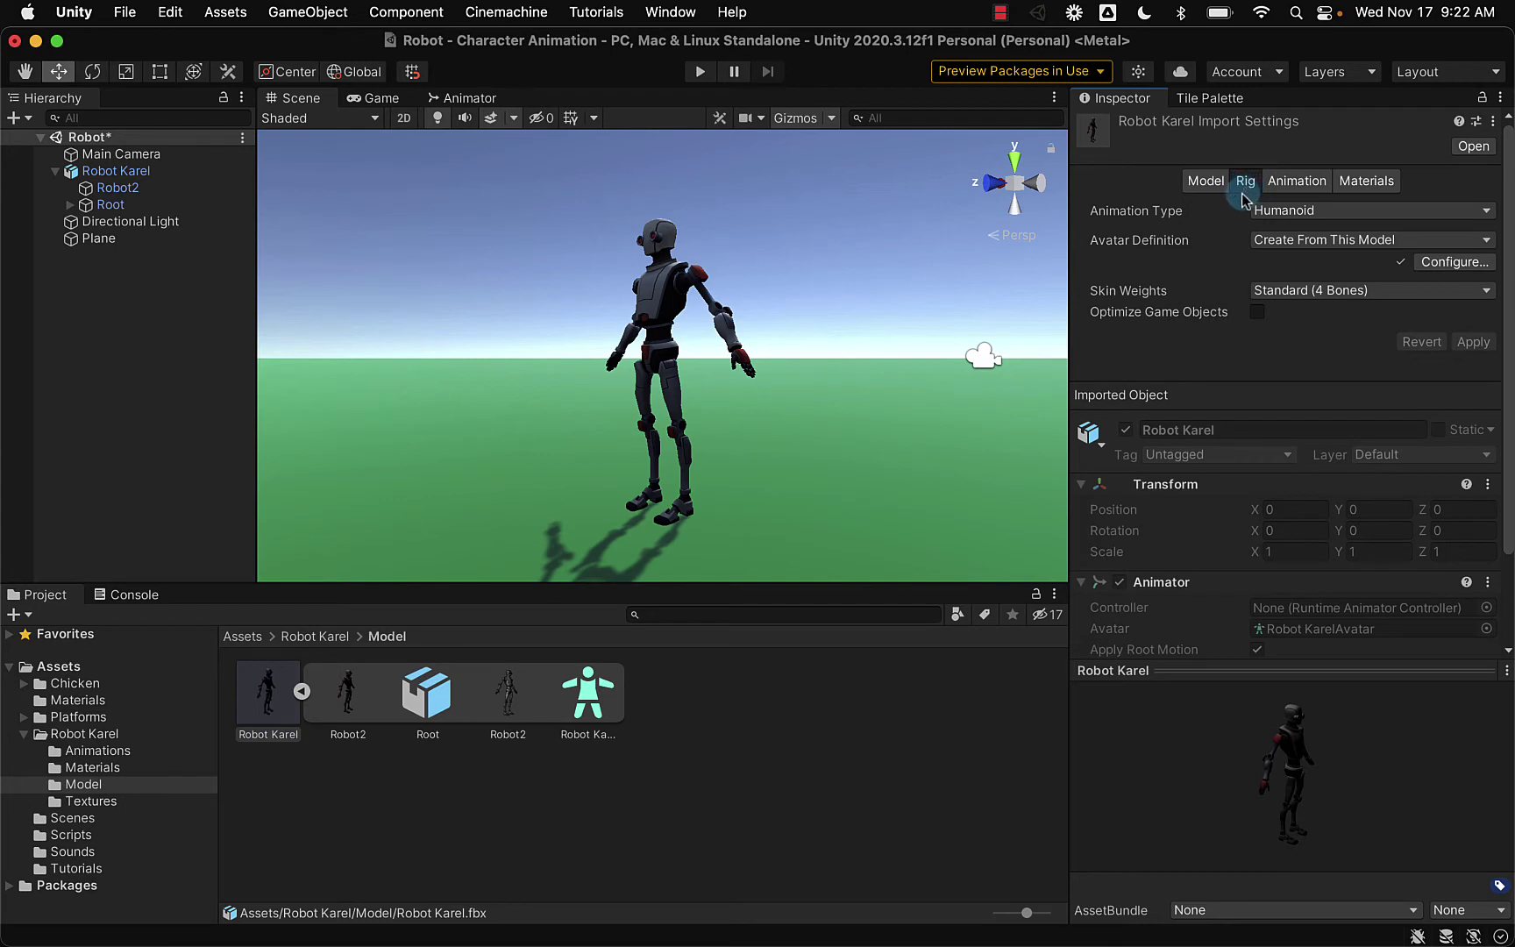
pyautogui.click(1460, 210)
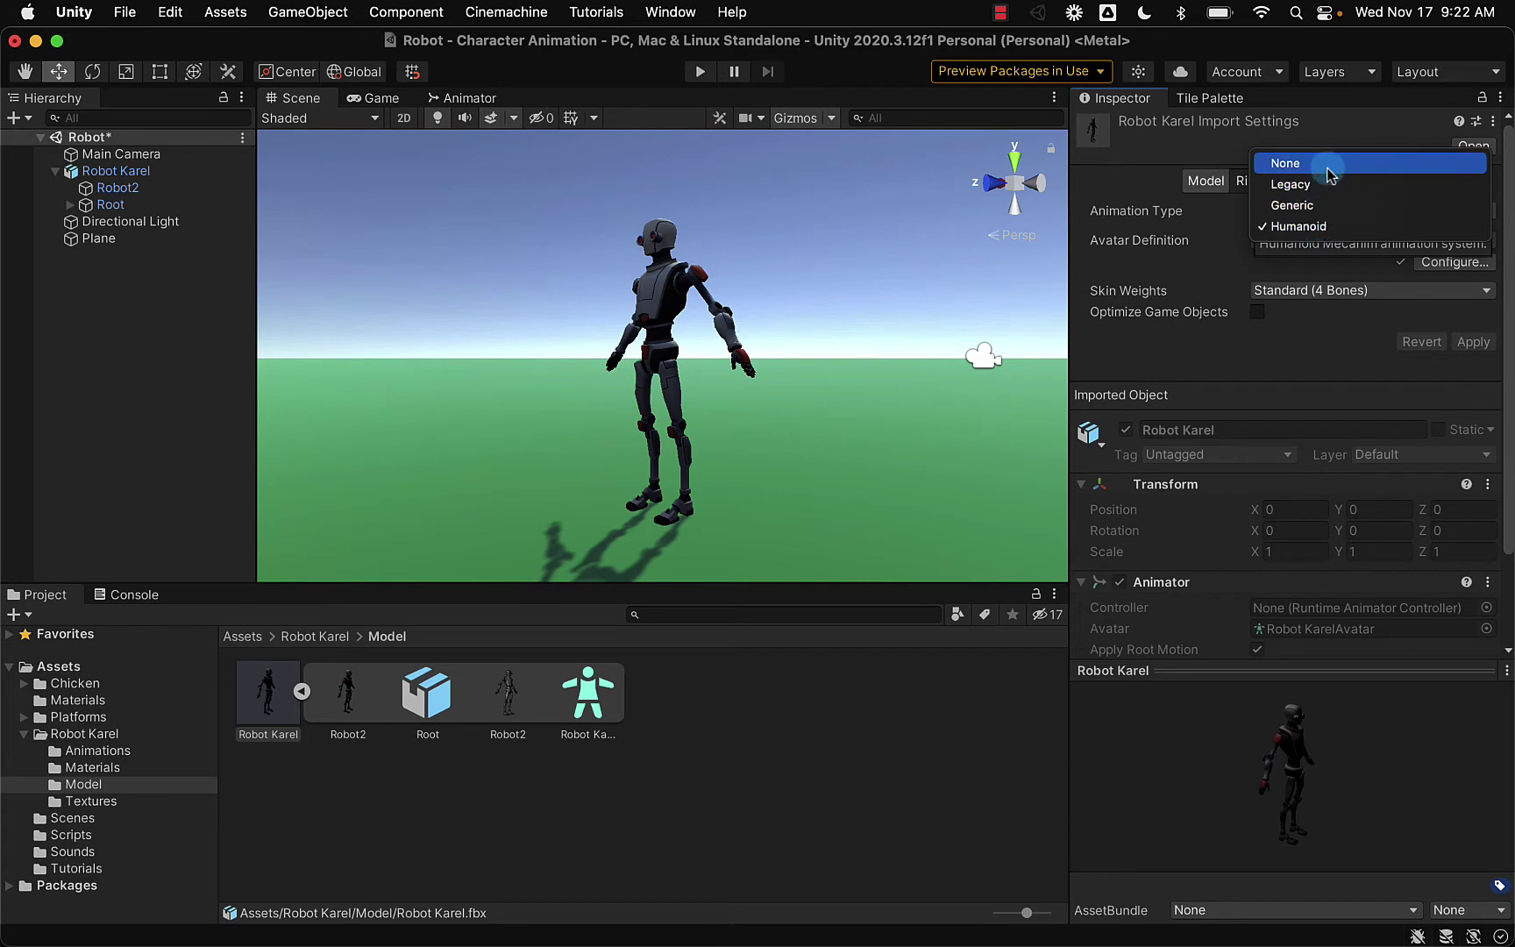
pyautogui.click(1344, 227)
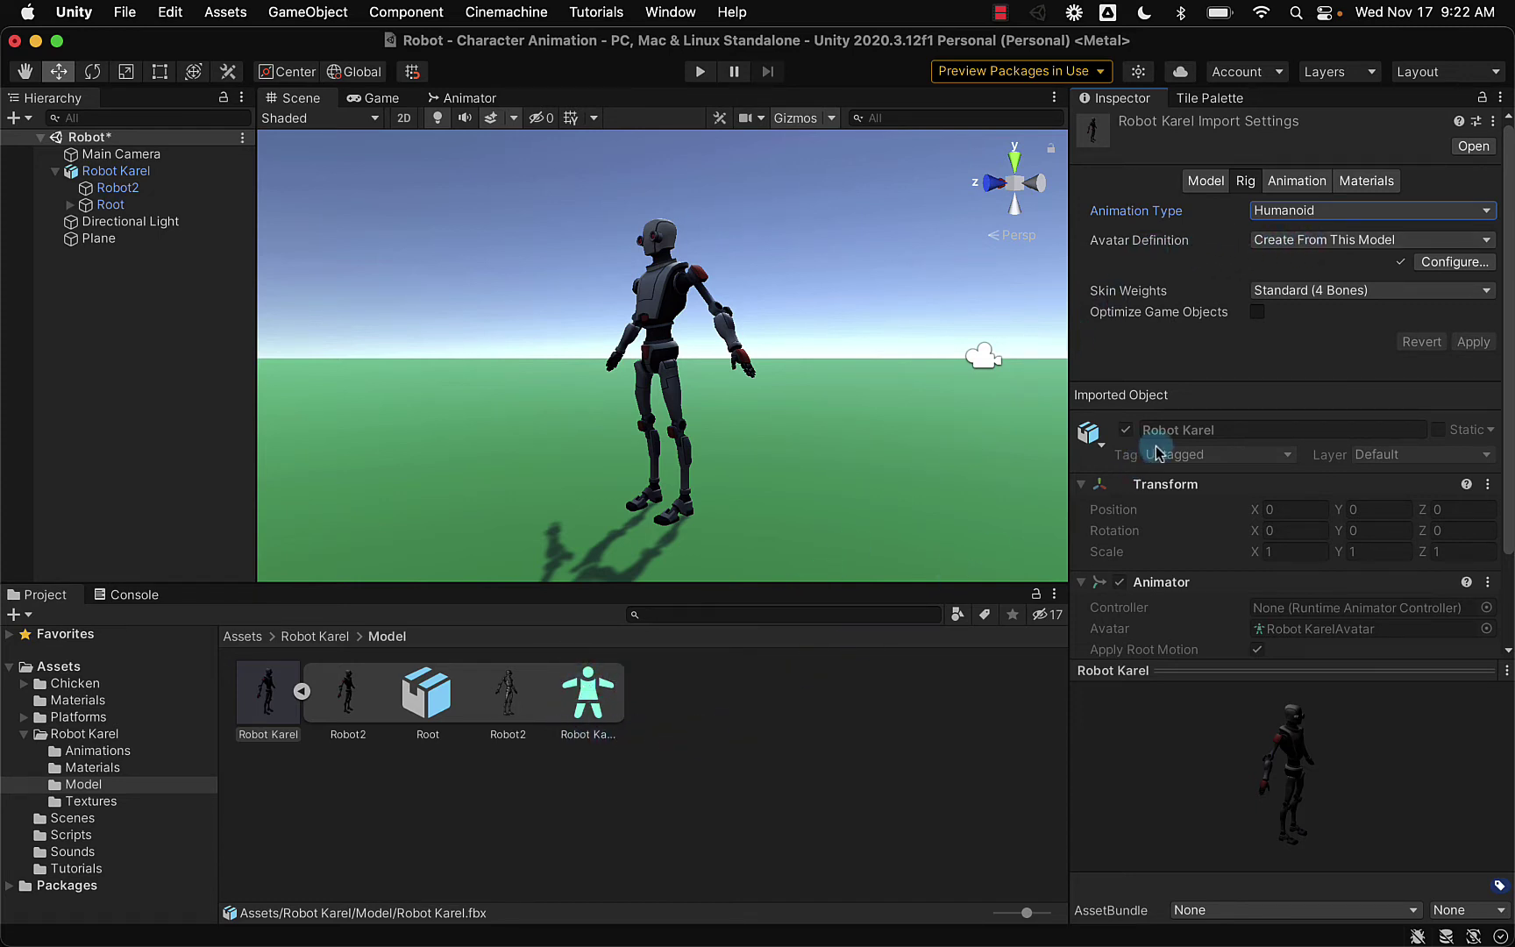
pyautogui.click(1311, 245)
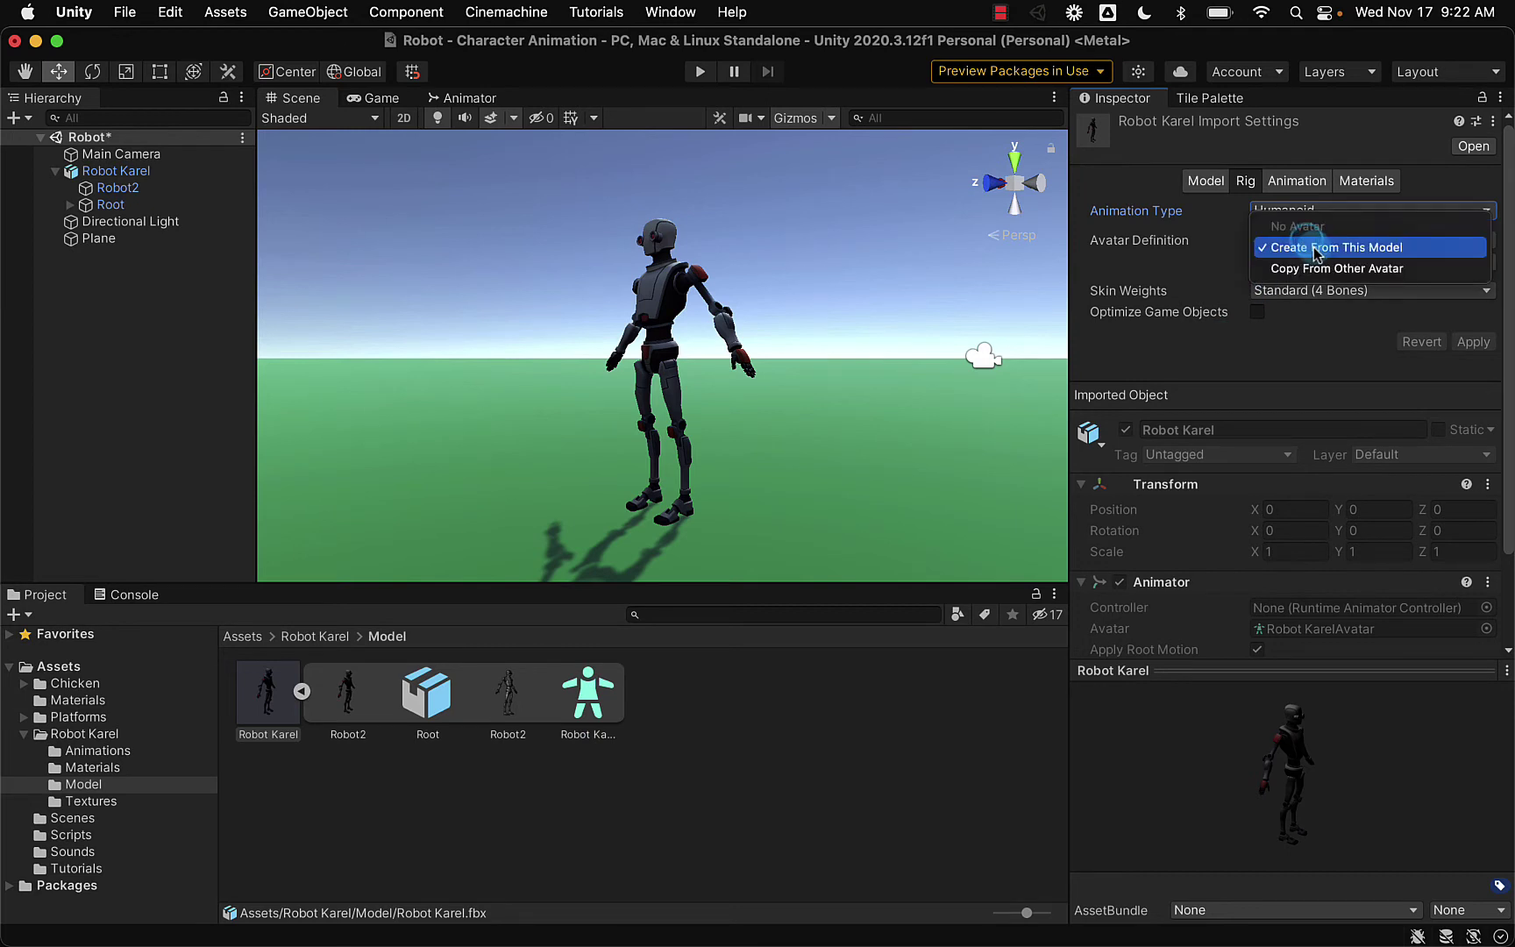
pyautogui.click(1317, 249)
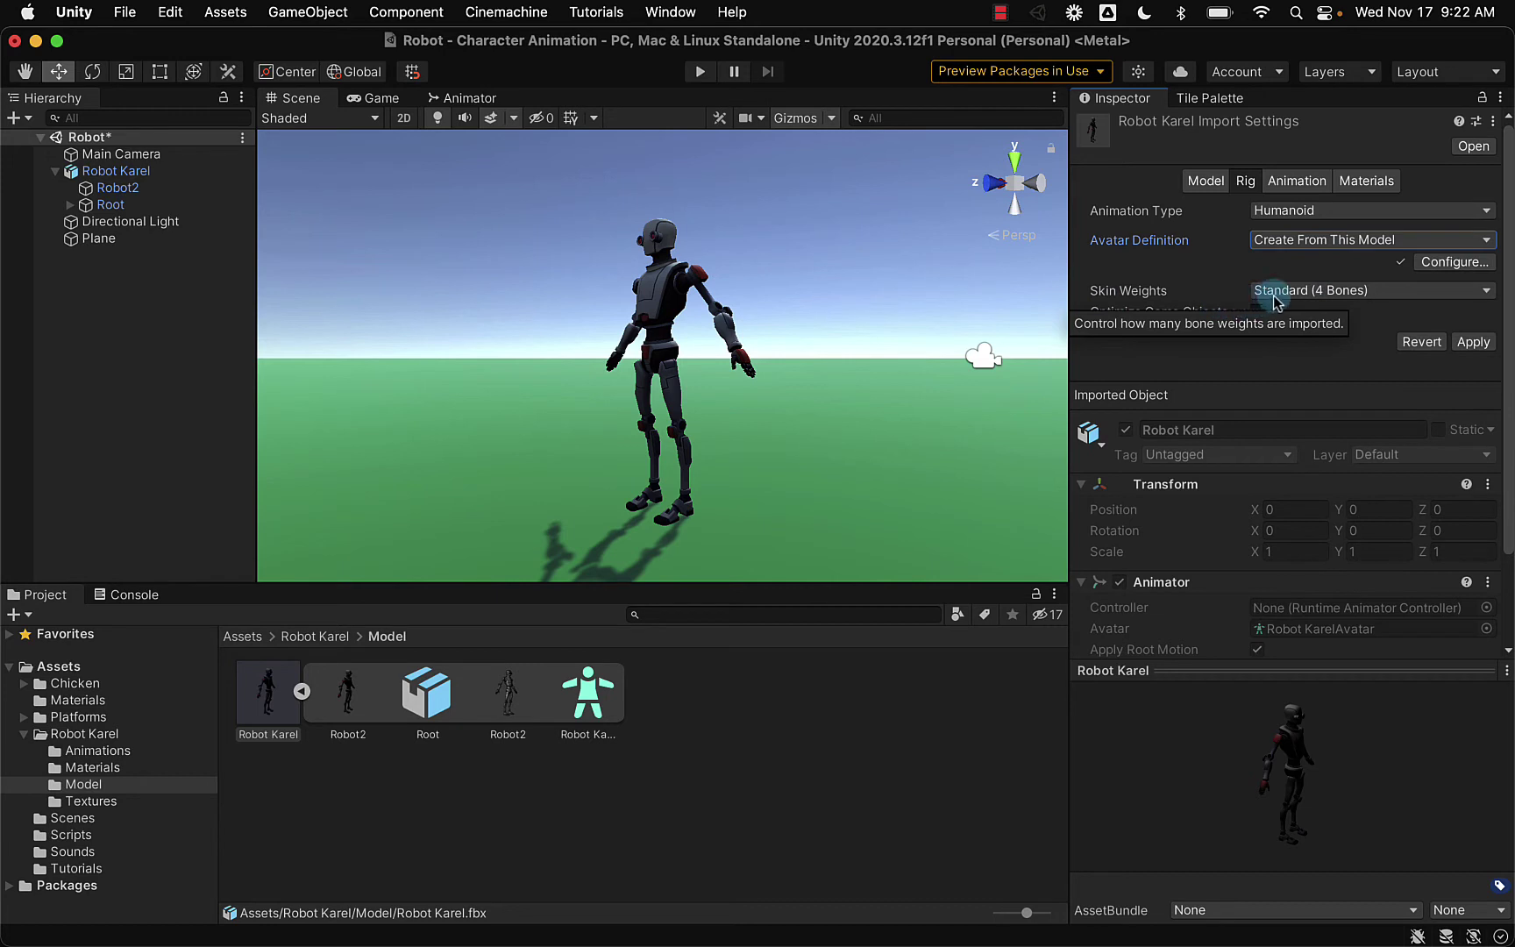
pyautogui.click(1304, 291)
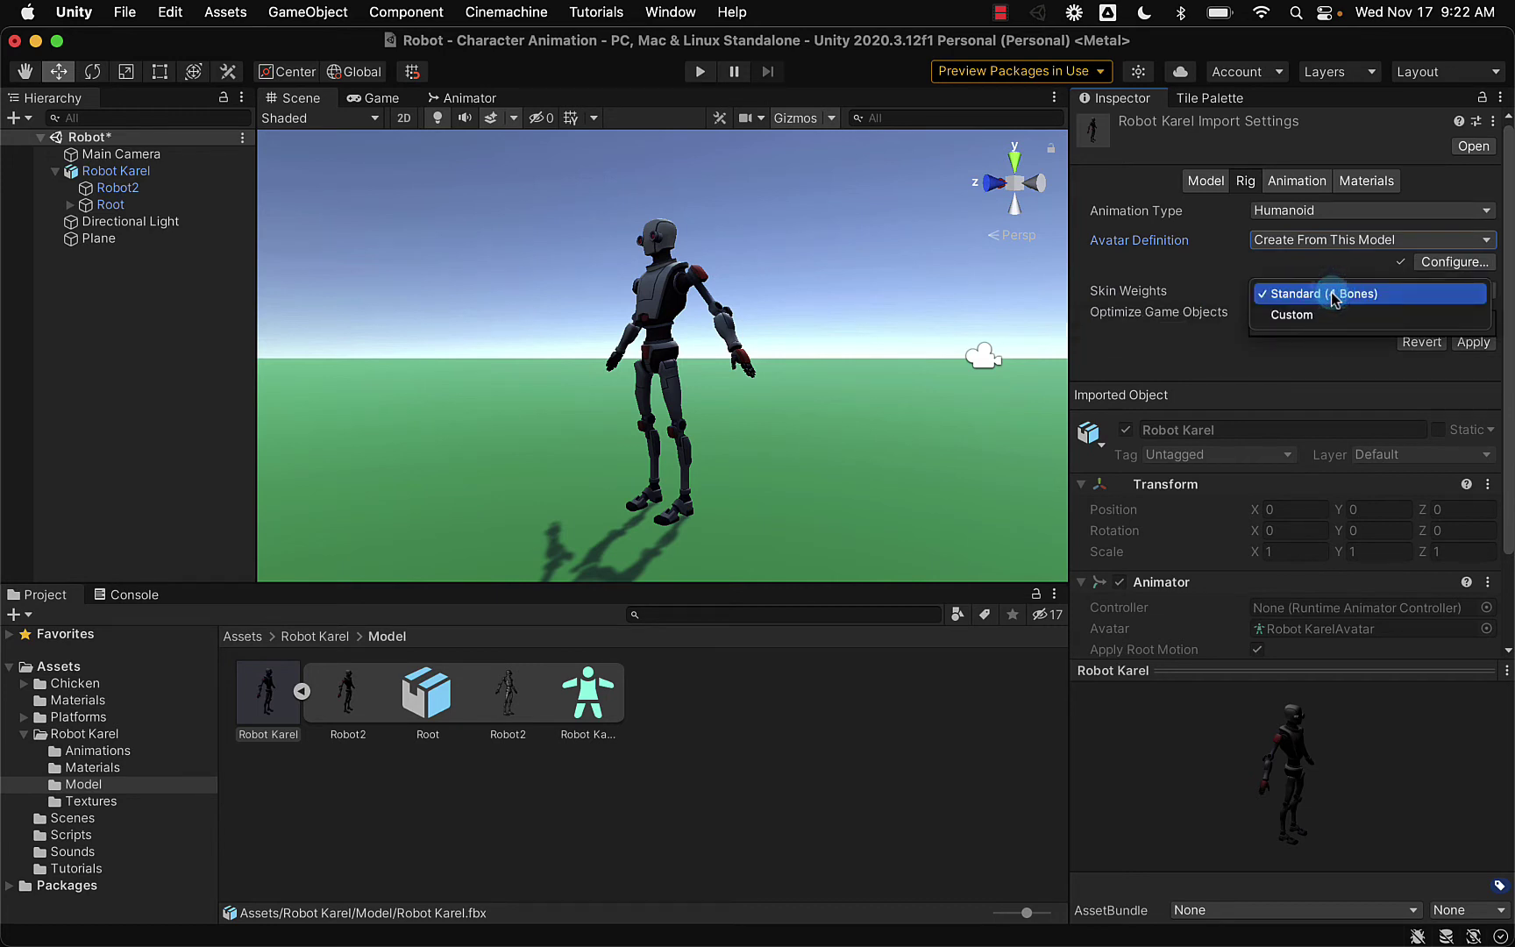
pyautogui.click(1331, 296)
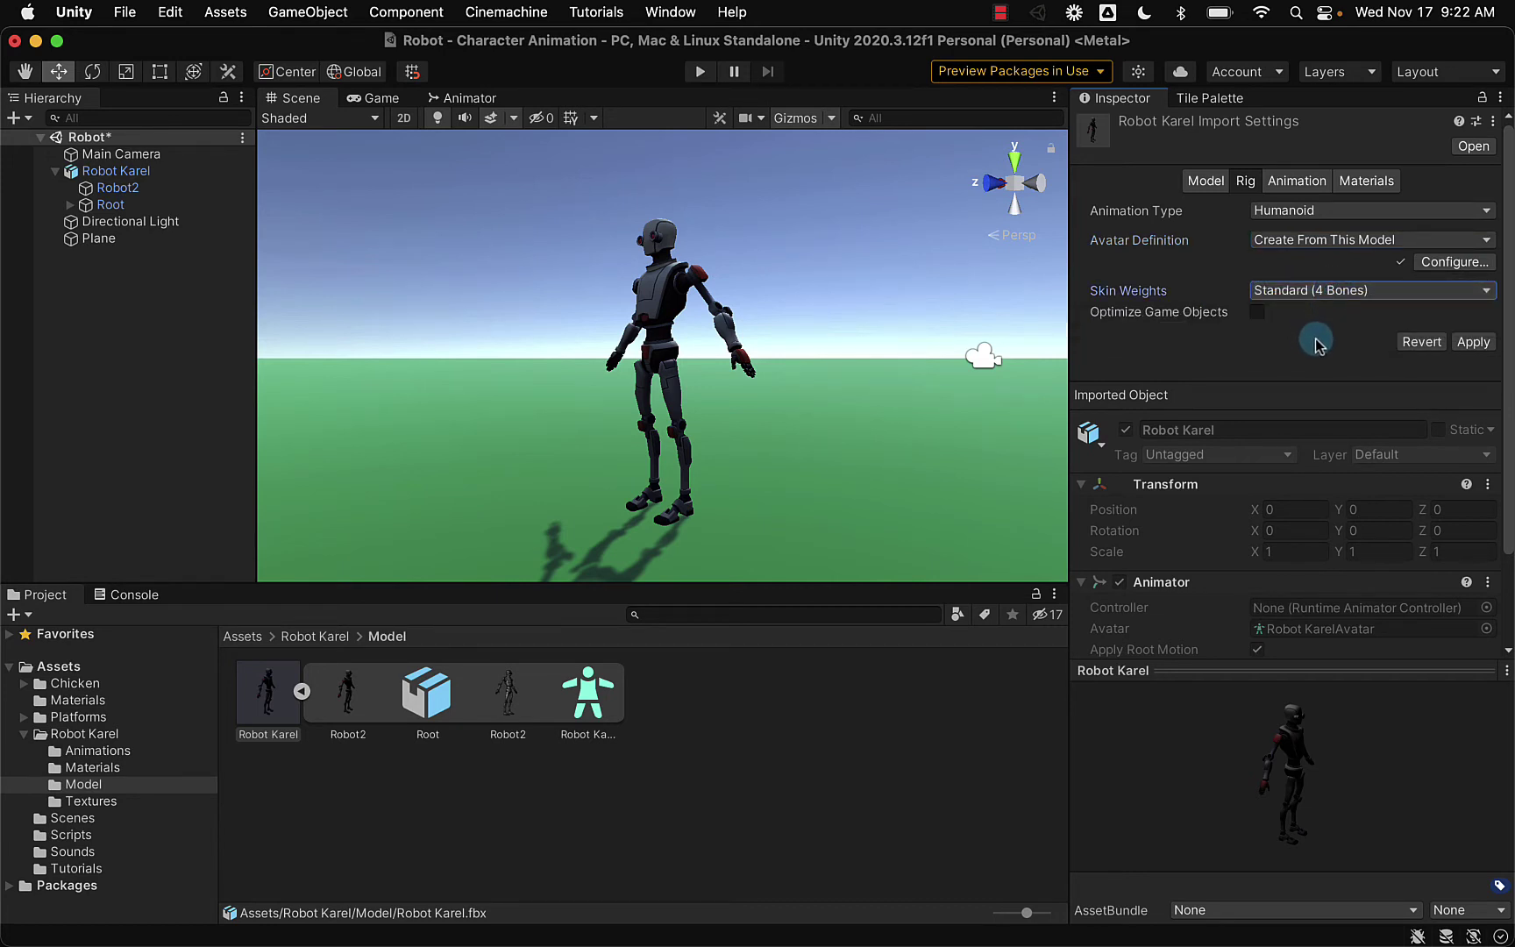
pyautogui.click(1476, 344)
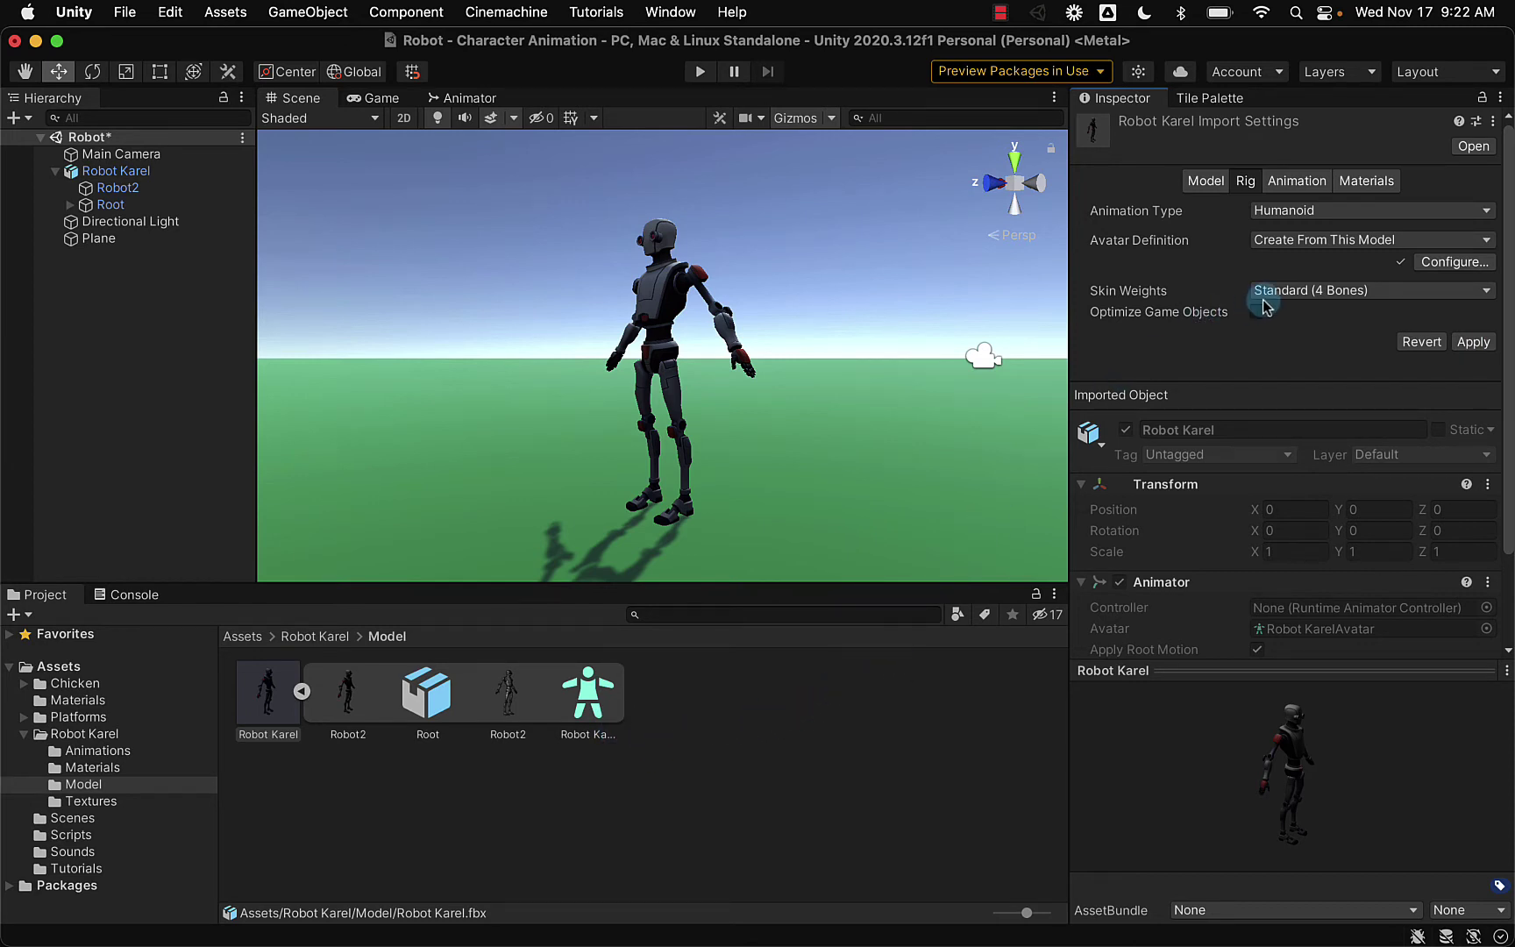
# - Open the Robot Karel avatar configuration, applying the pending import settings, and look through the joint hierarchy
pyautogui.click(1456, 263)
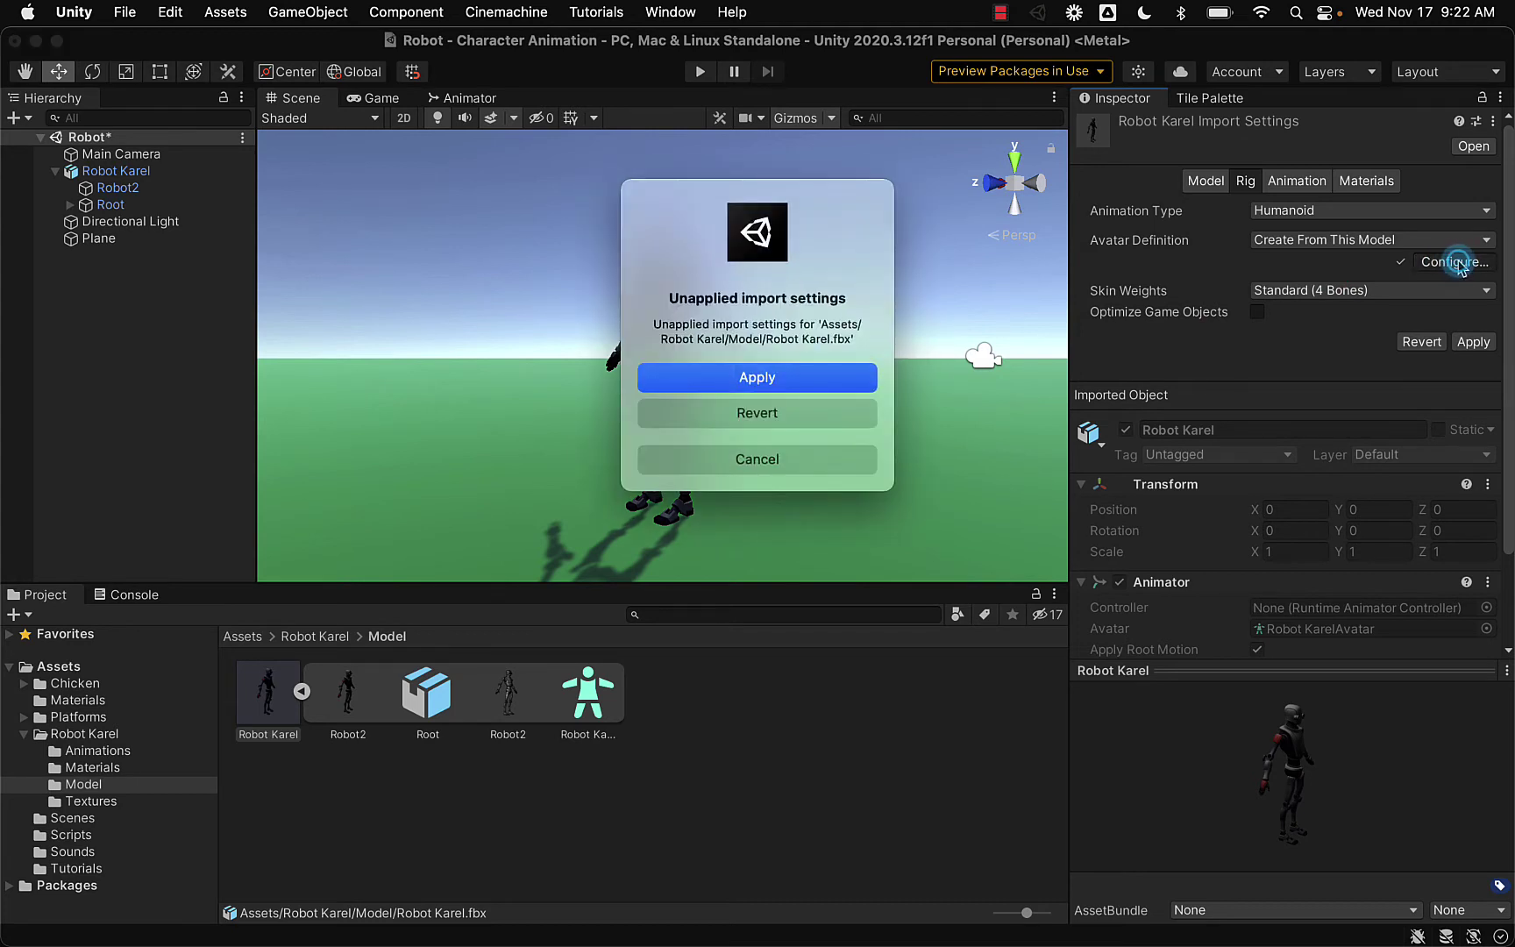
pyautogui.click(737, 378)
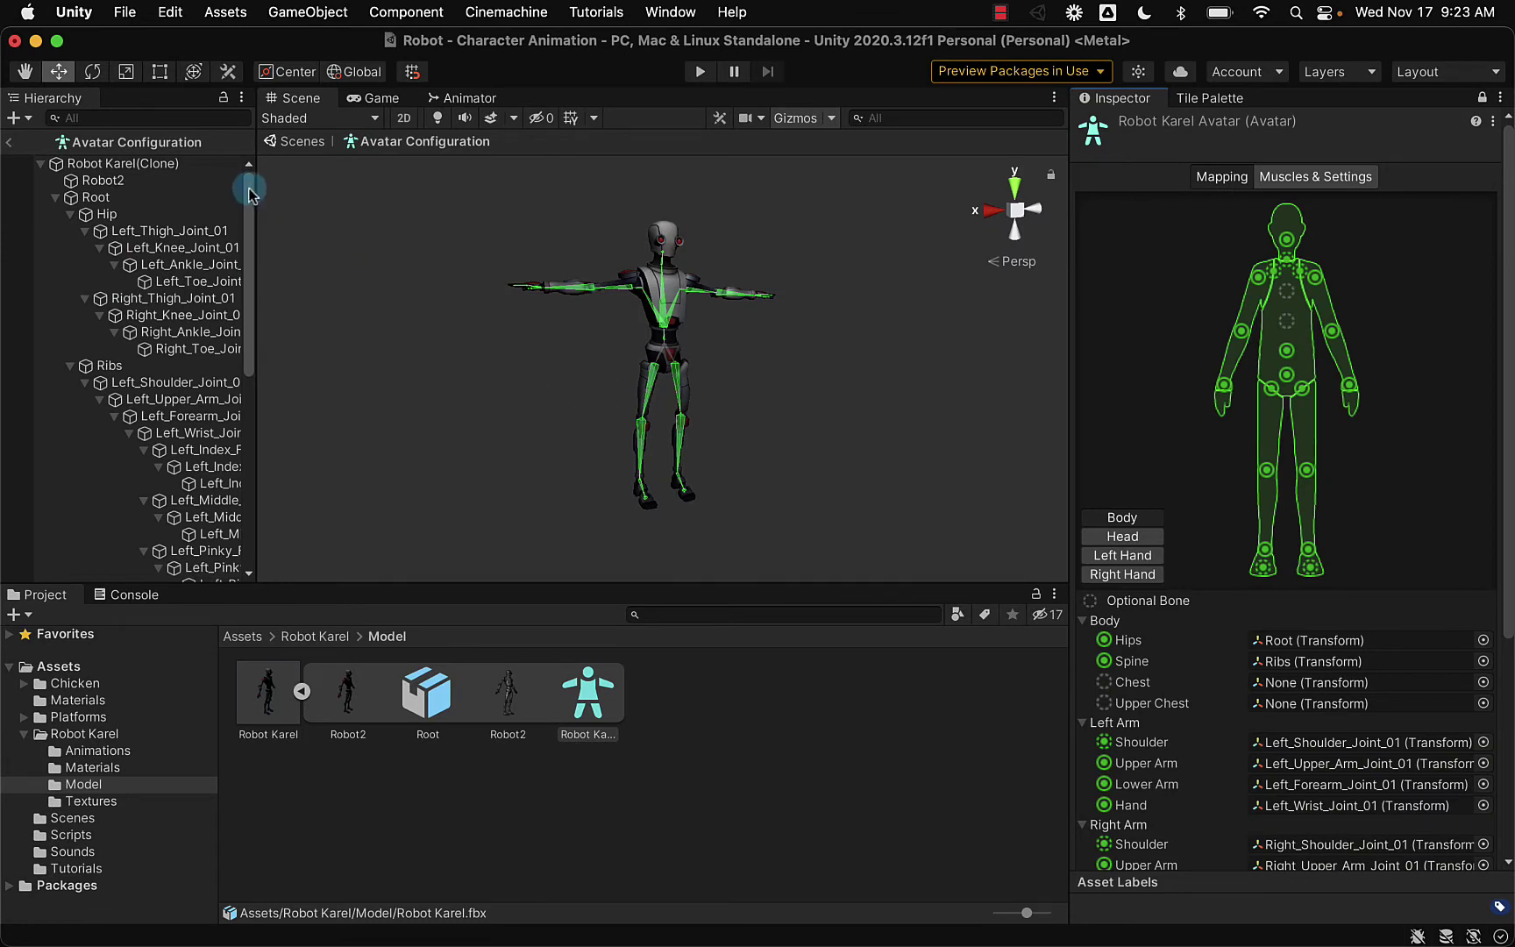
pyautogui.moveTo(247, 182); pyautogui.dragTo(247, 391)
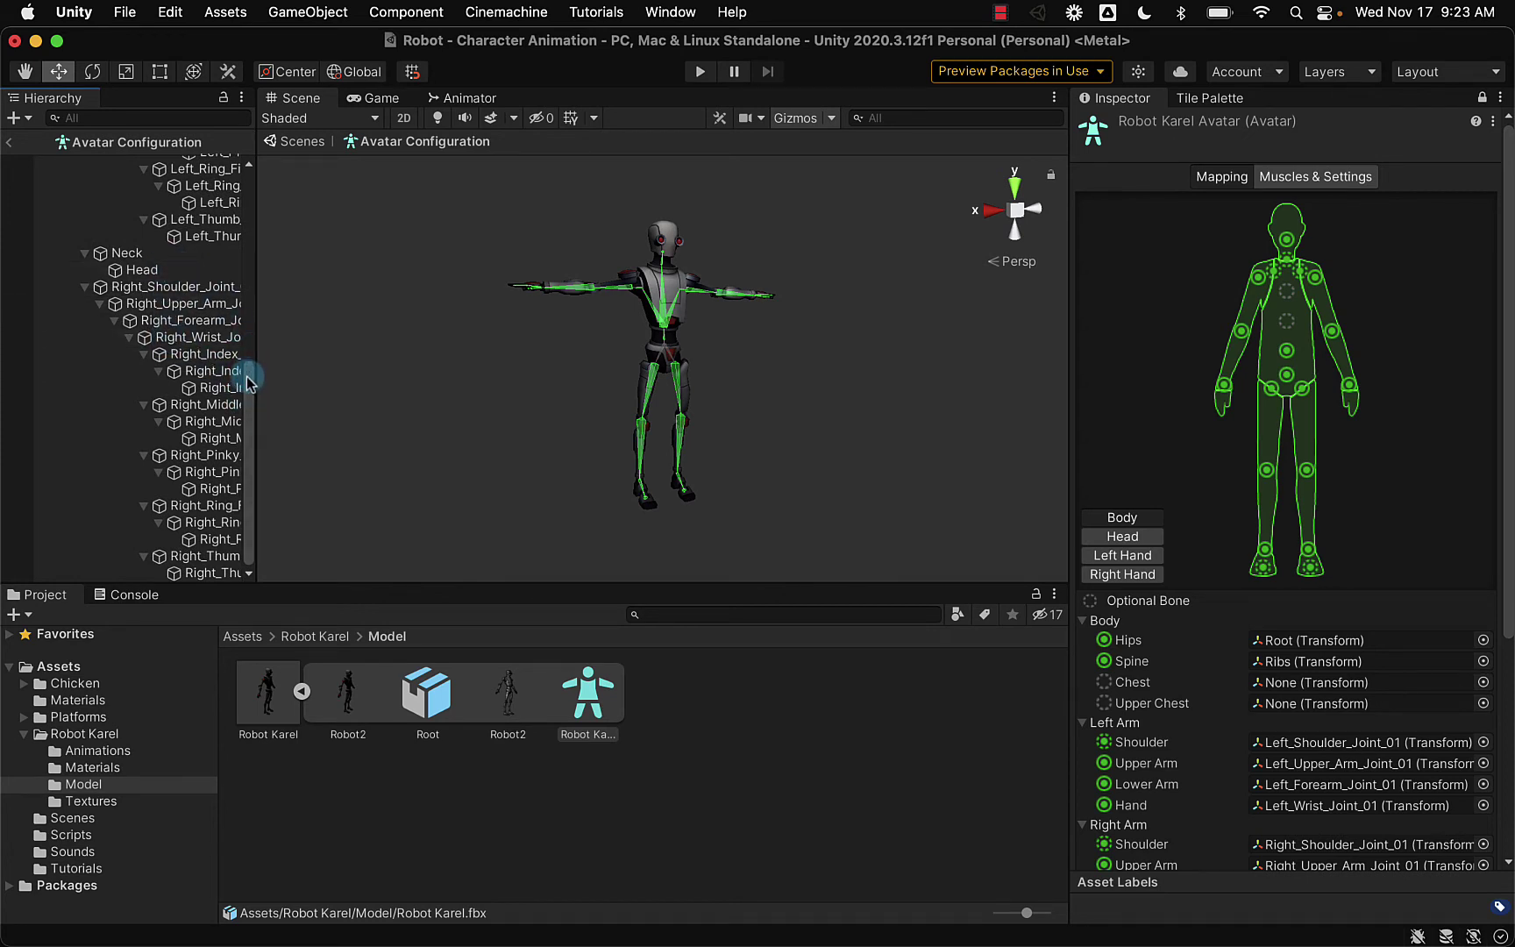
pyautogui.moveTo(247, 377); pyautogui.dragTo(249, 264)
pyautogui.scroll(2, 247, 200)
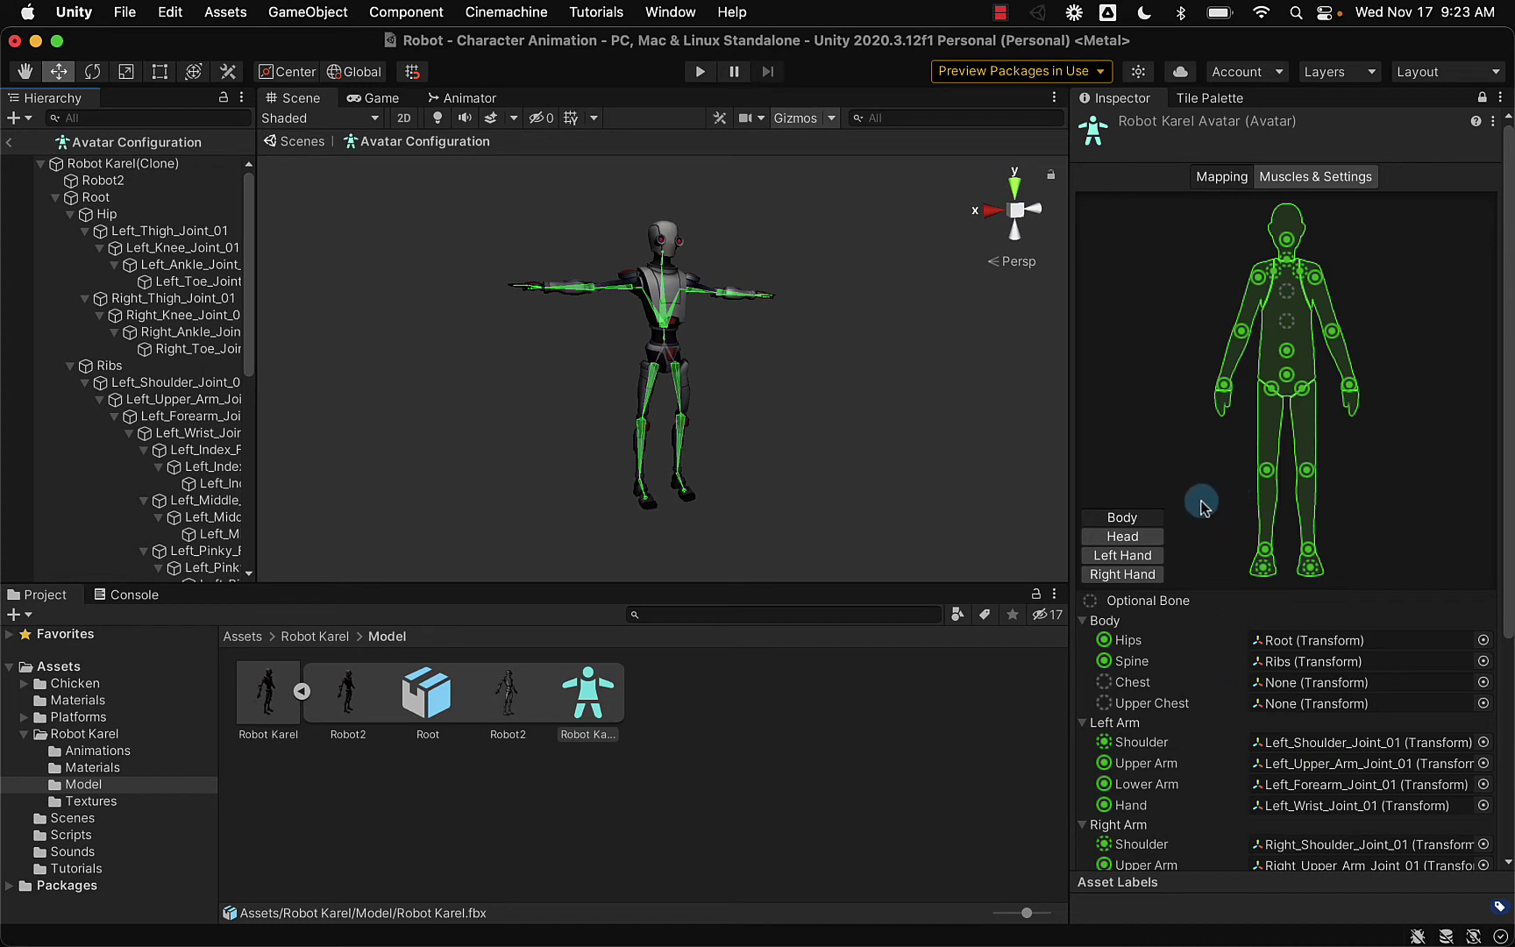
# - Review the avatar's bone mappings for the head, both hands and the body, and close the avatar configuration
pyautogui.click(1149, 535)
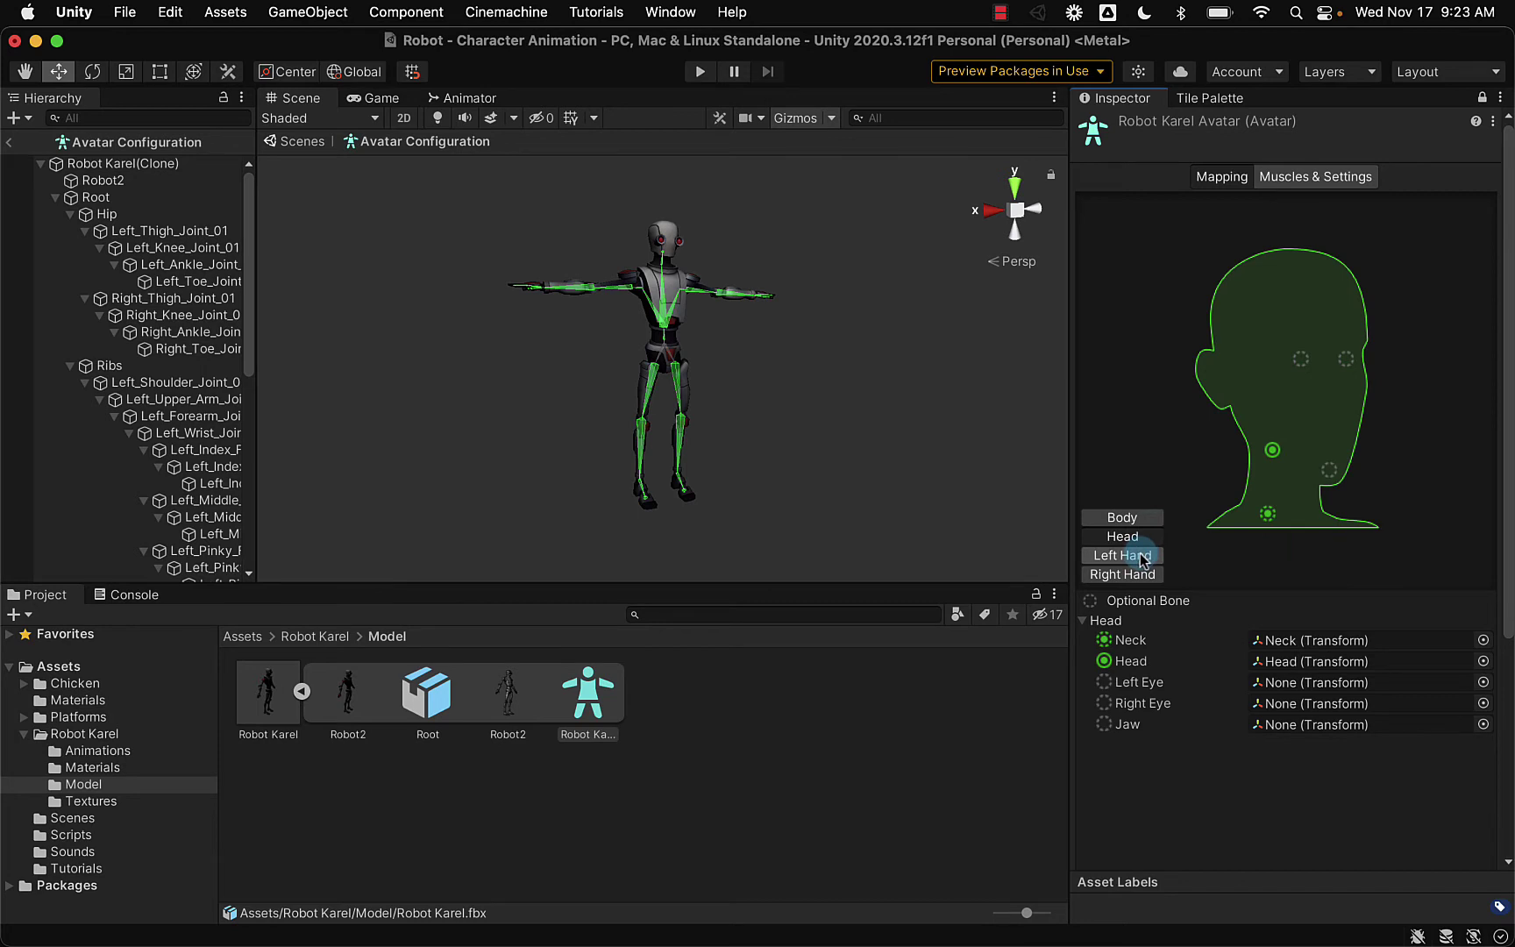
pyautogui.click(1142, 560)
pyautogui.click(1139, 574)
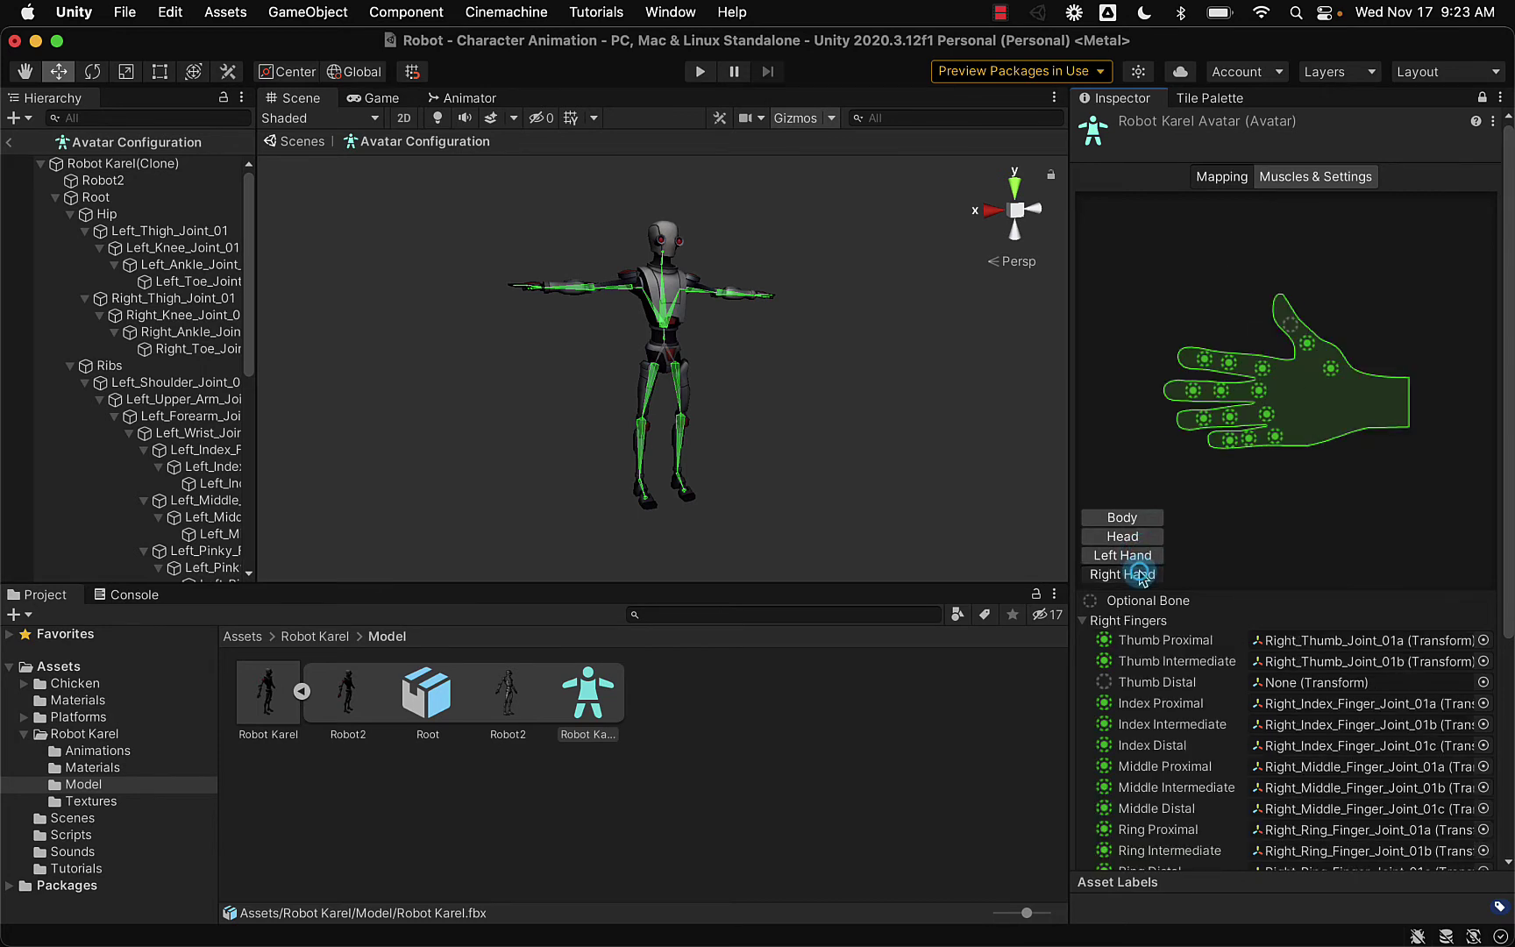
pyautogui.click(1131, 520)
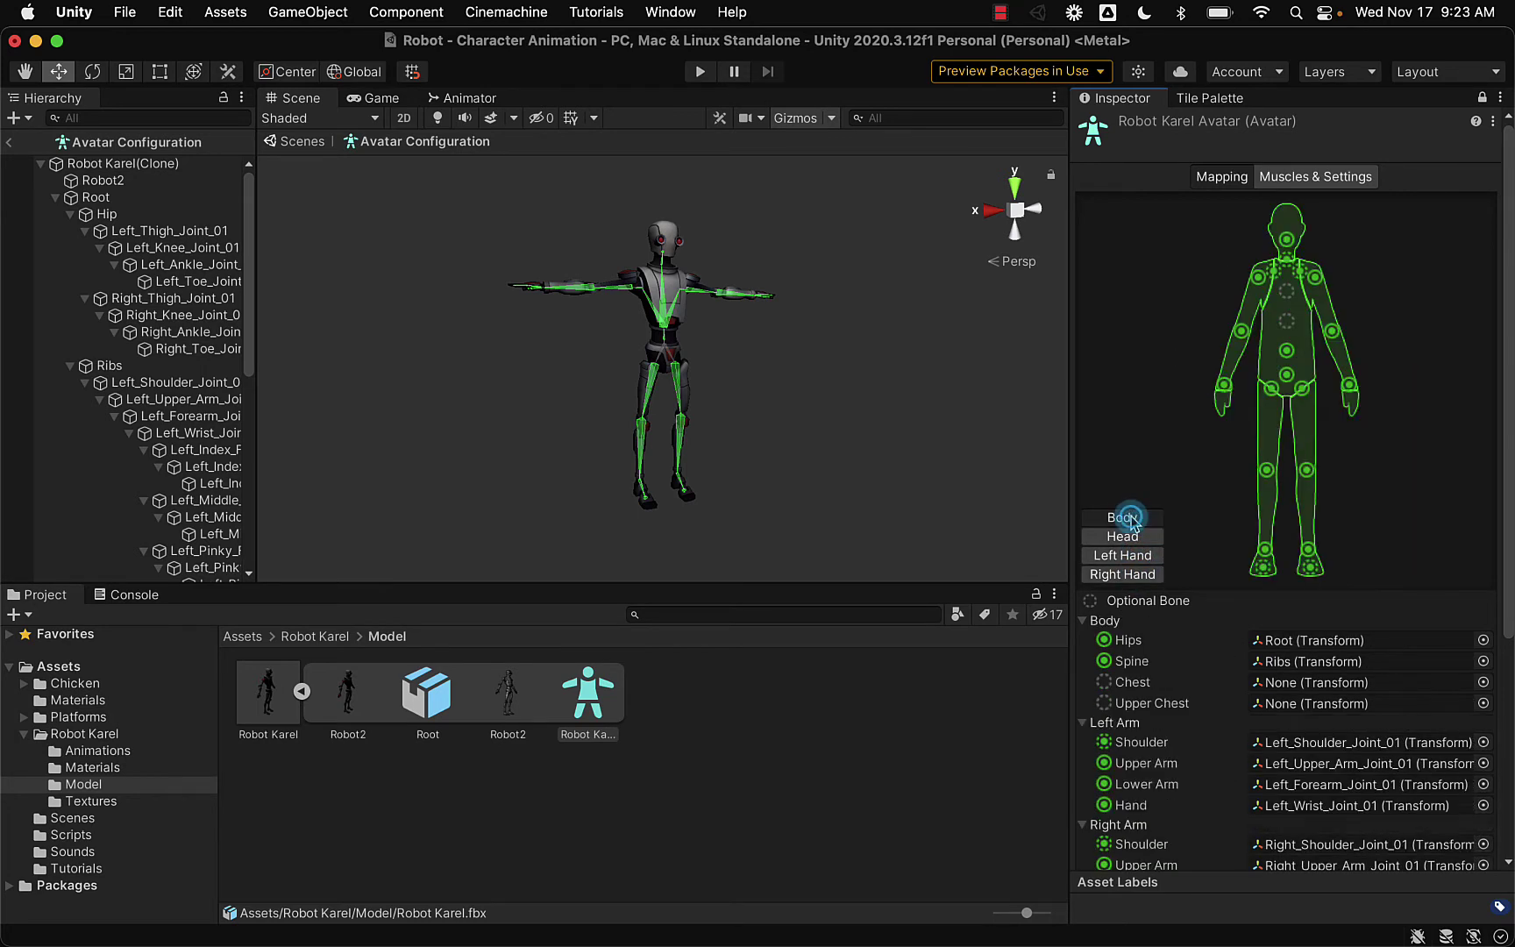
pyautogui.click(1129, 436)
pyautogui.scroll(-5, 1419, 711)
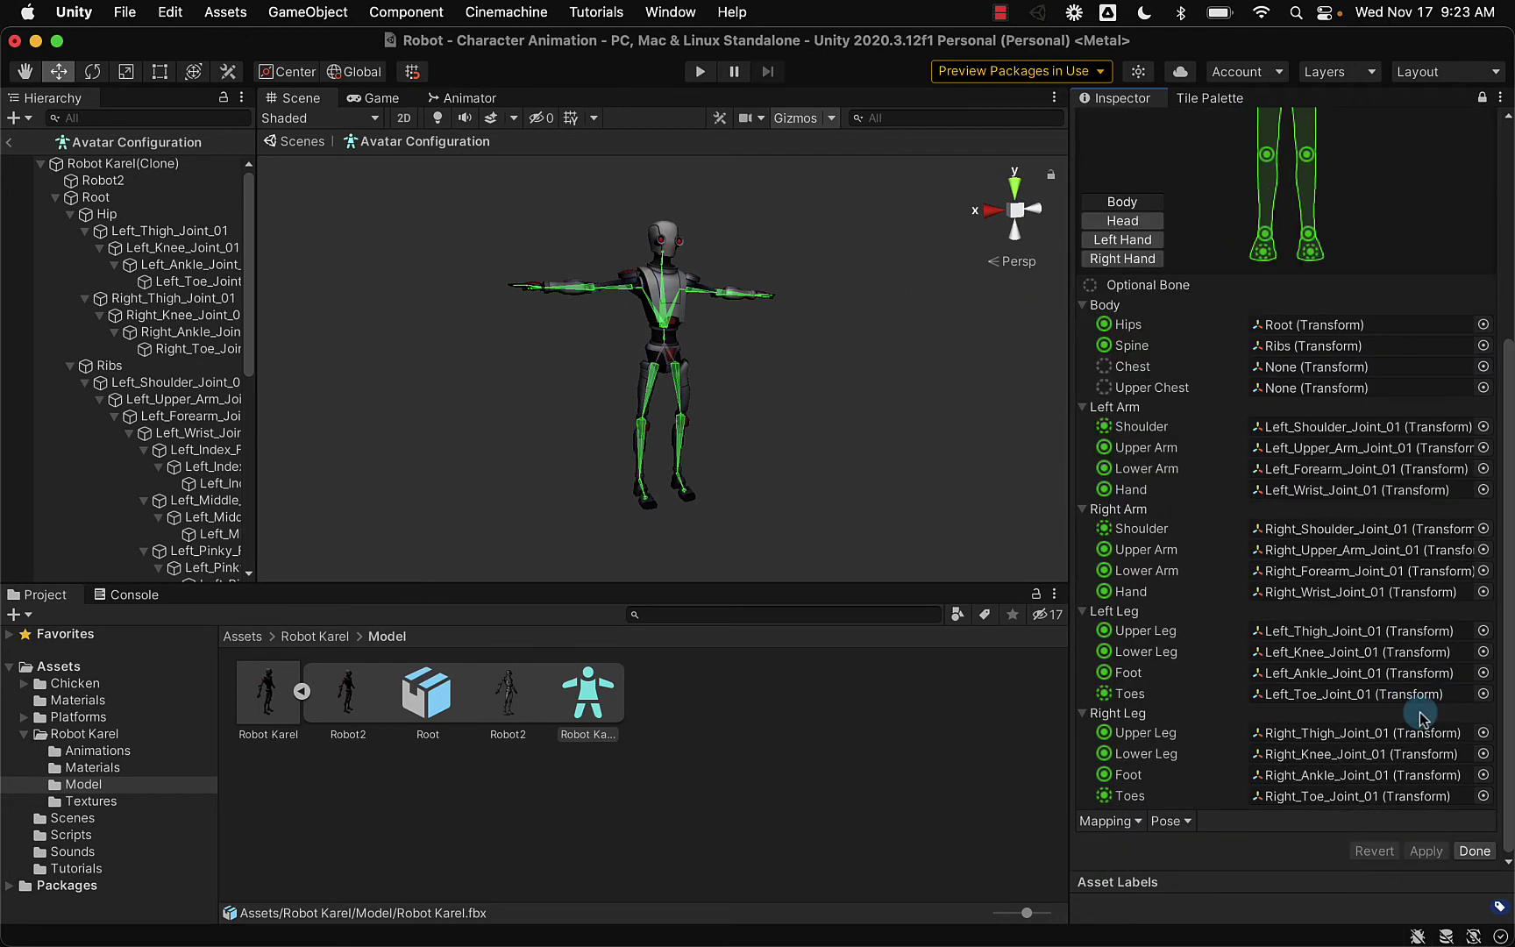
pyautogui.click(1475, 851)
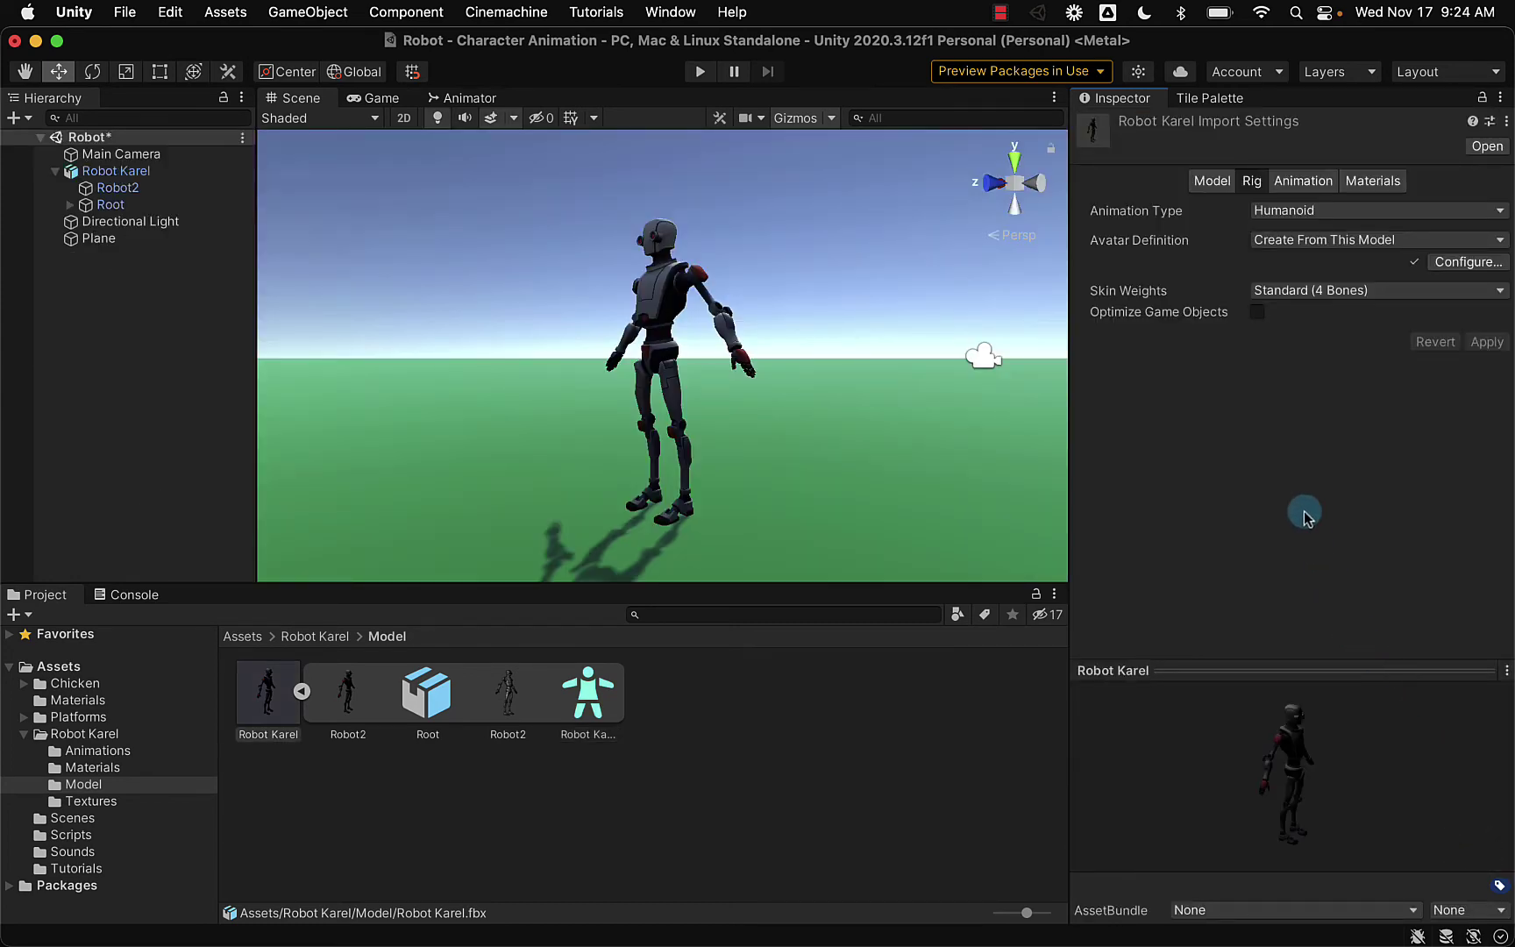
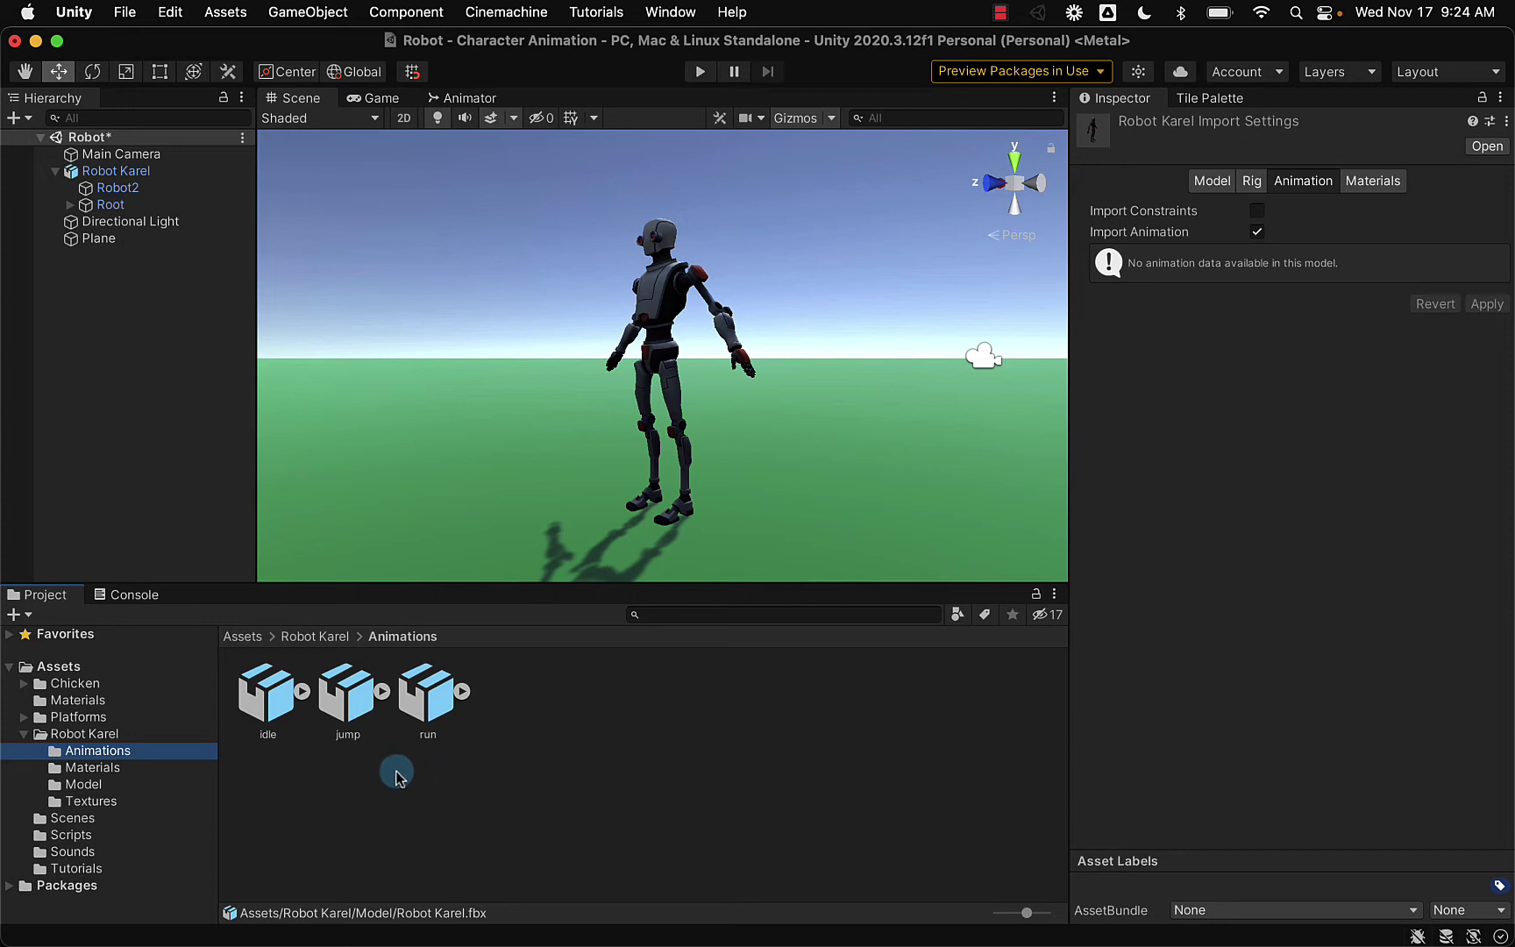
# - Inspect the contents of the idle animation asset and preview the idle, jump and run animations
pyautogui.click(302, 694)
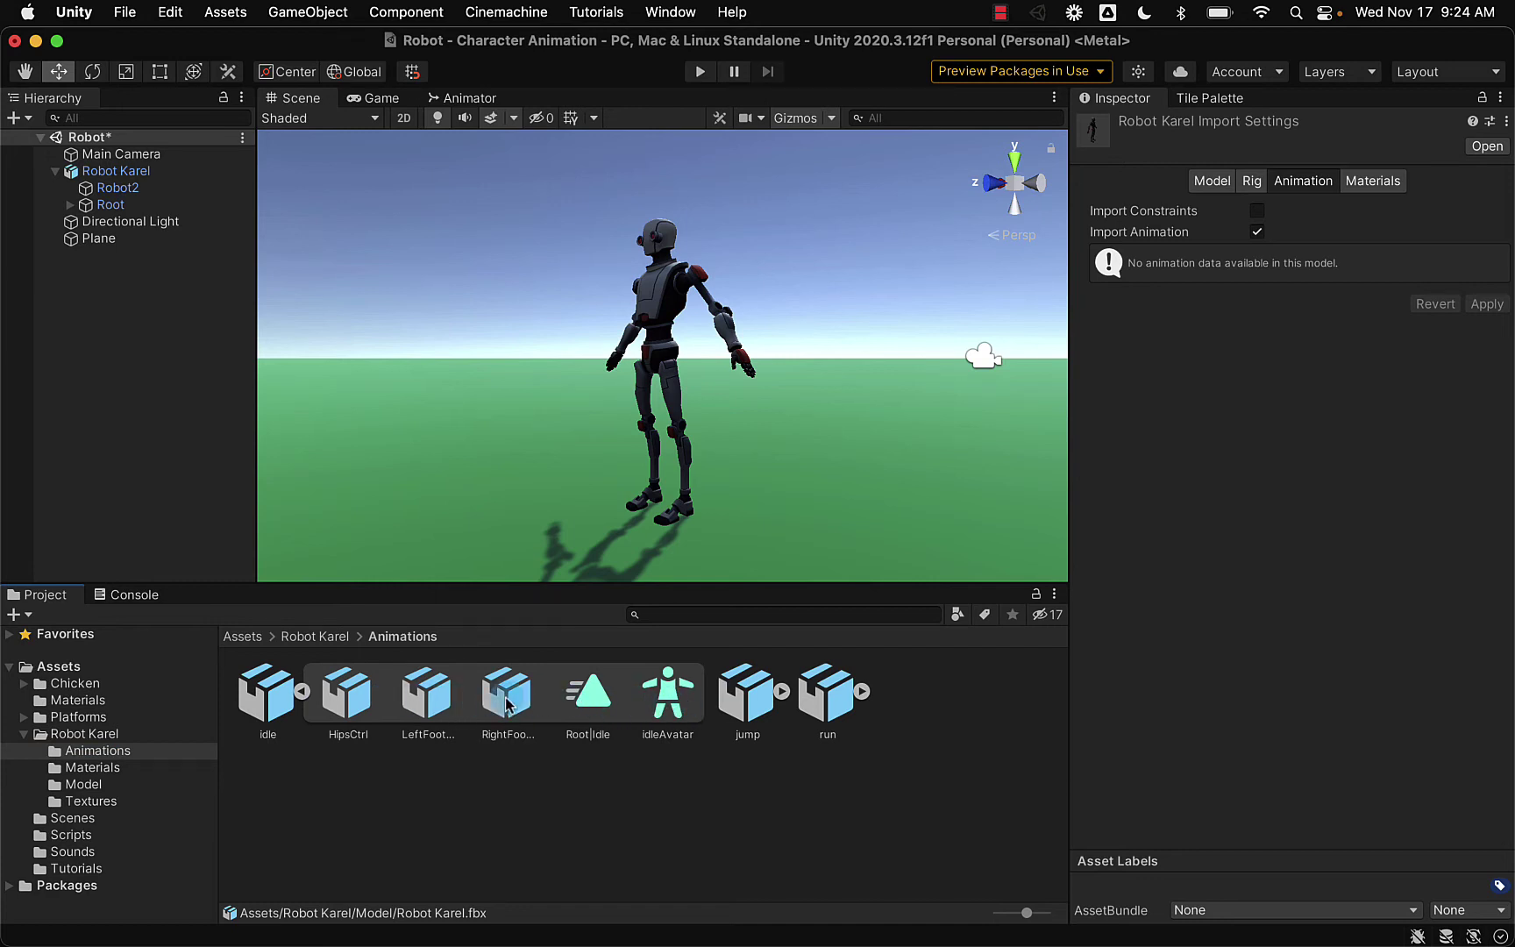
pyautogui.click(302, 693)
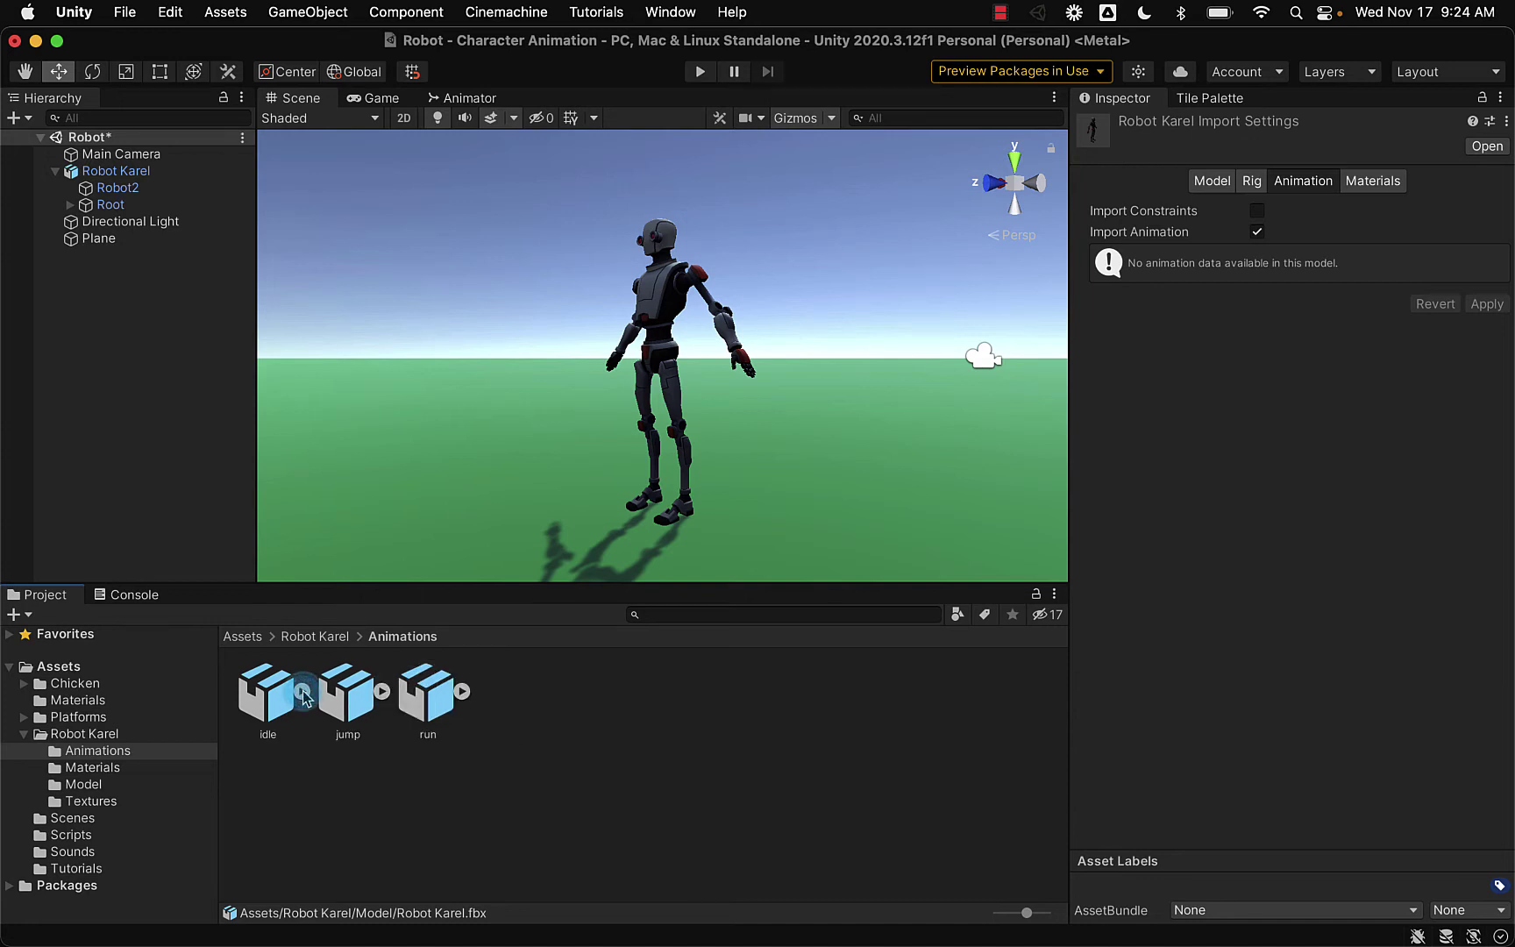
pyautogui.click(267, 696)
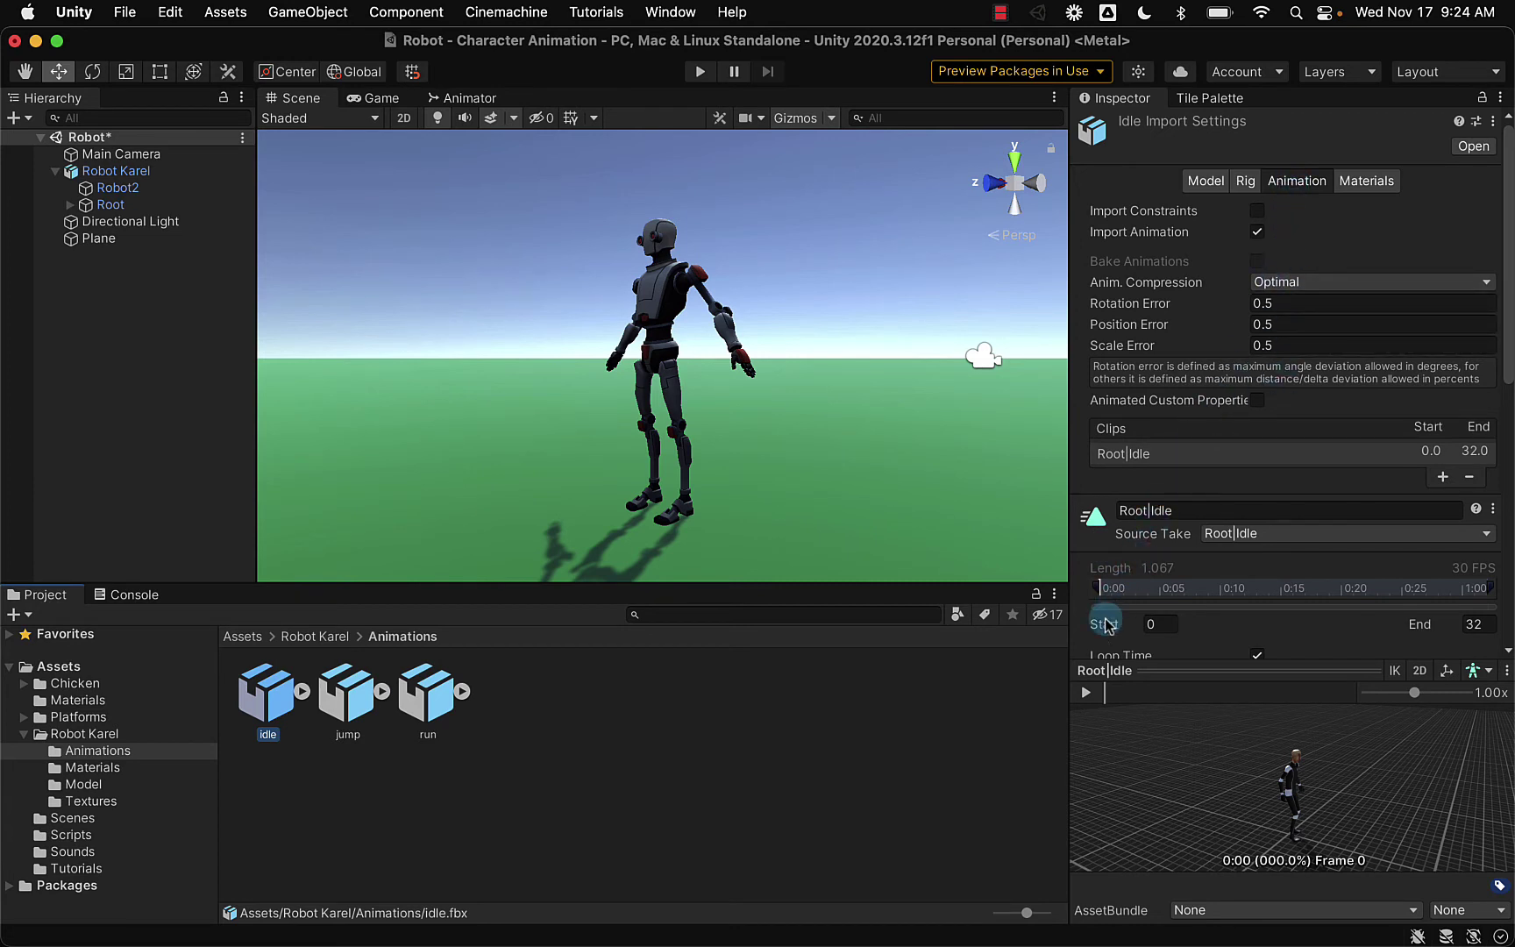
pyautogui.click(1085, 693)
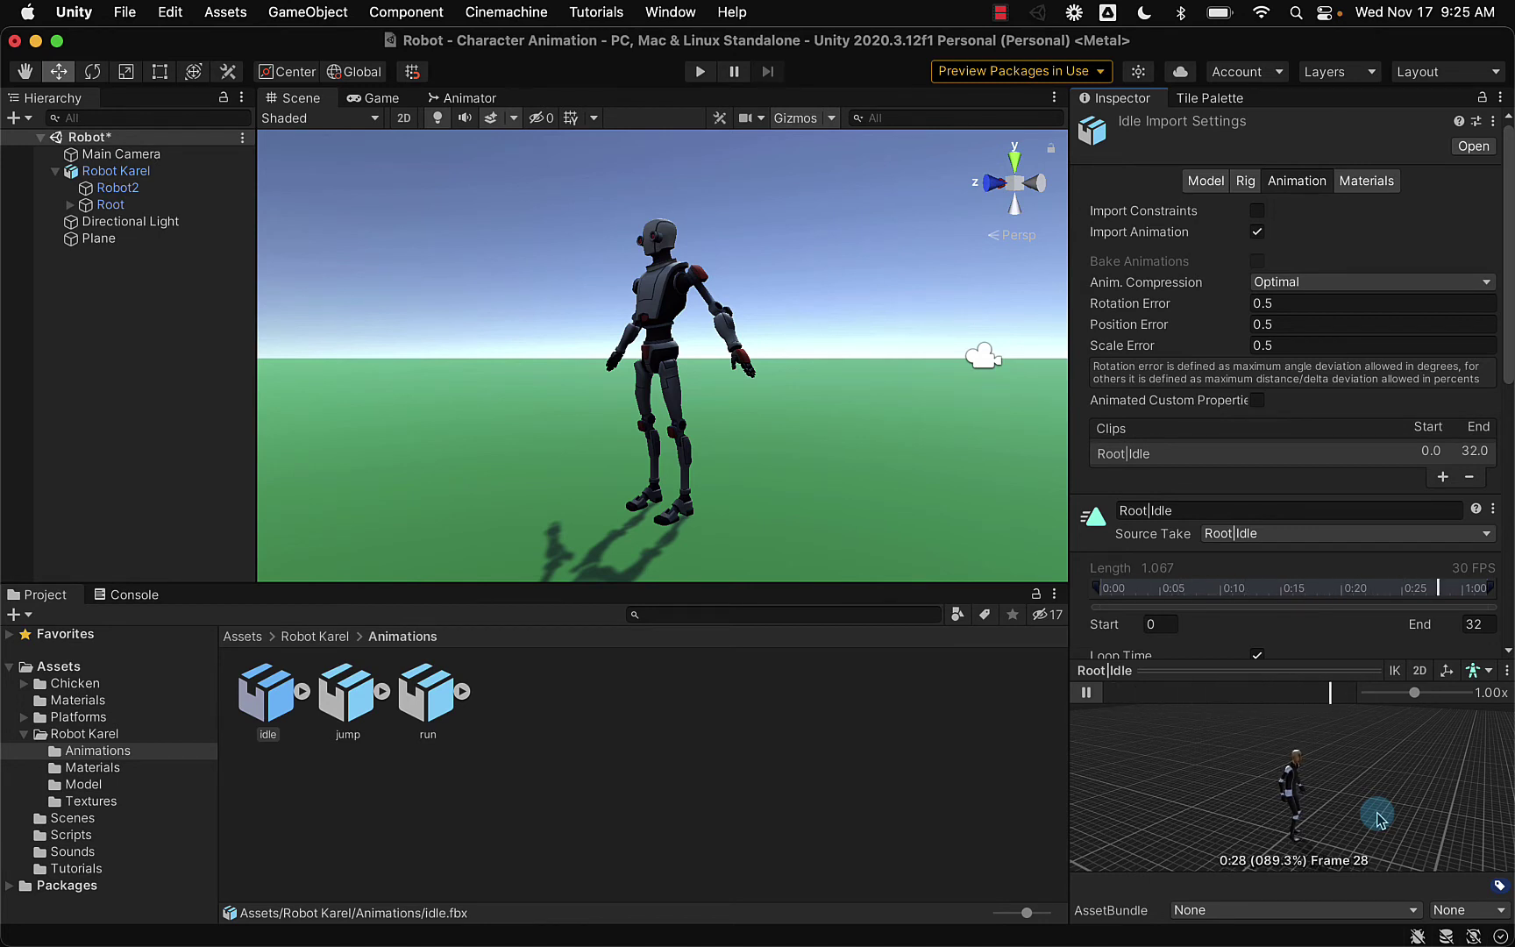
pyautogui.click(351, 695)
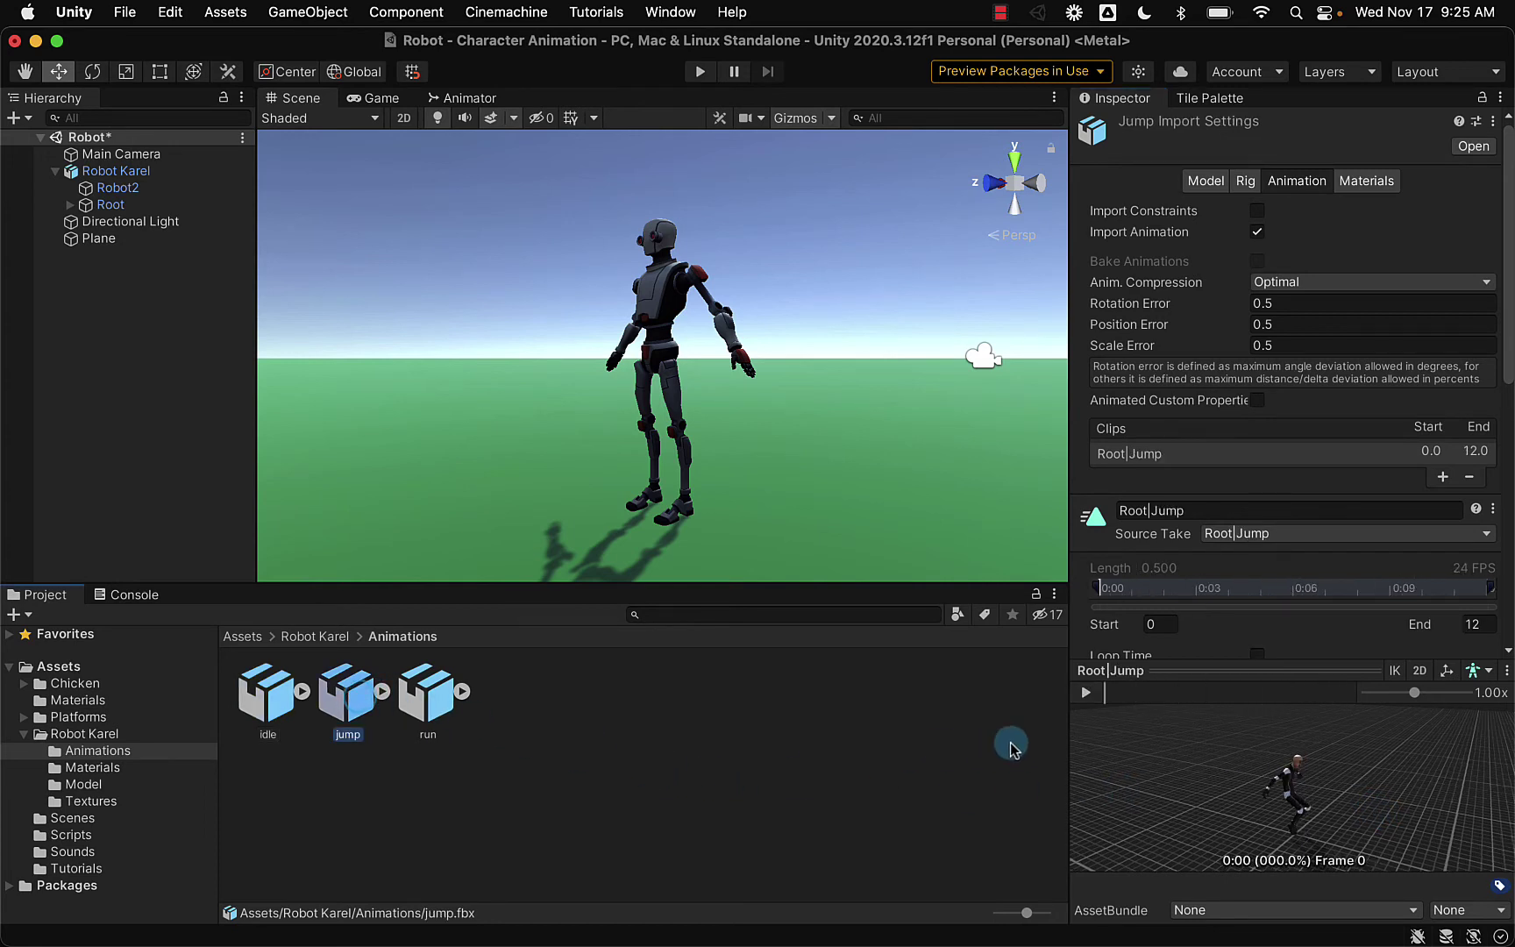
pyautogui.click(1085, 692)
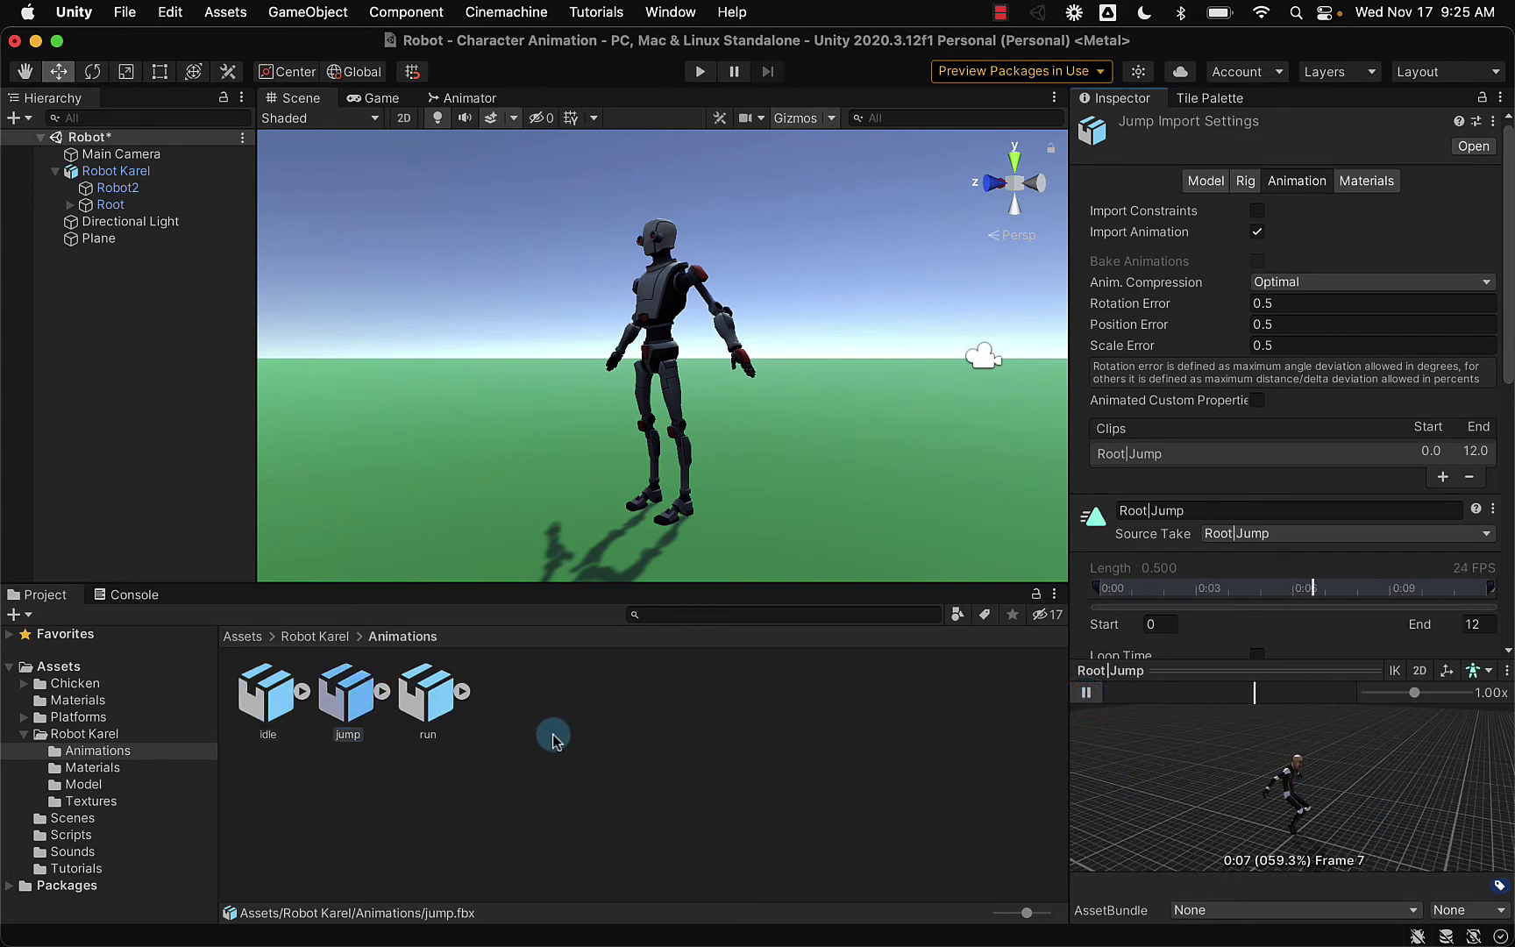
pyautogui.click(447, 709)
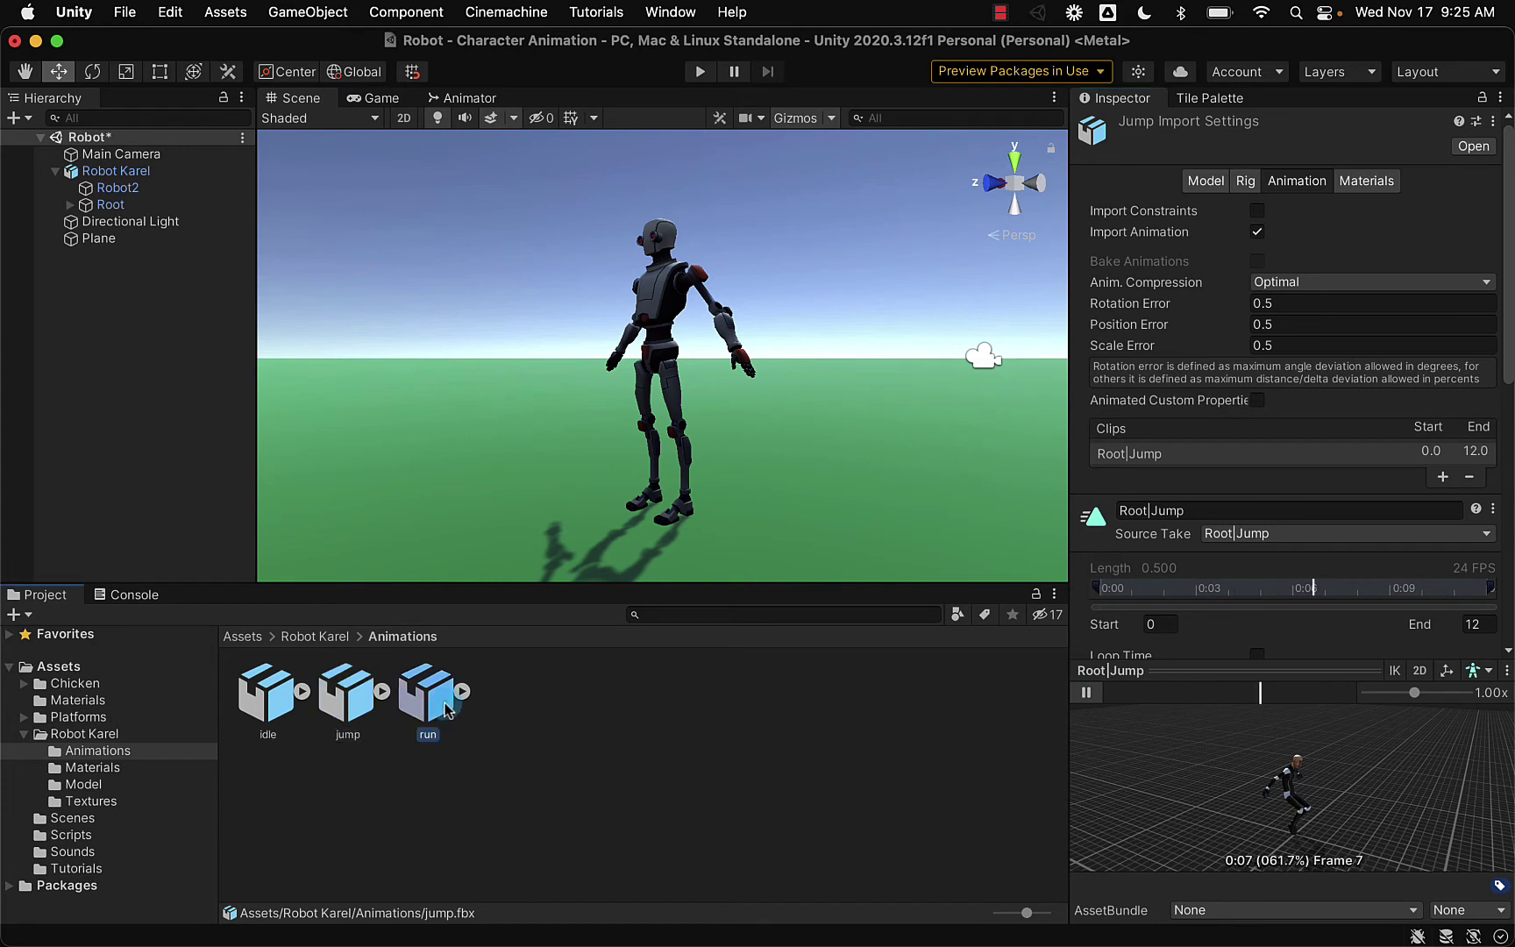
pyautogui.click(1086, 693)
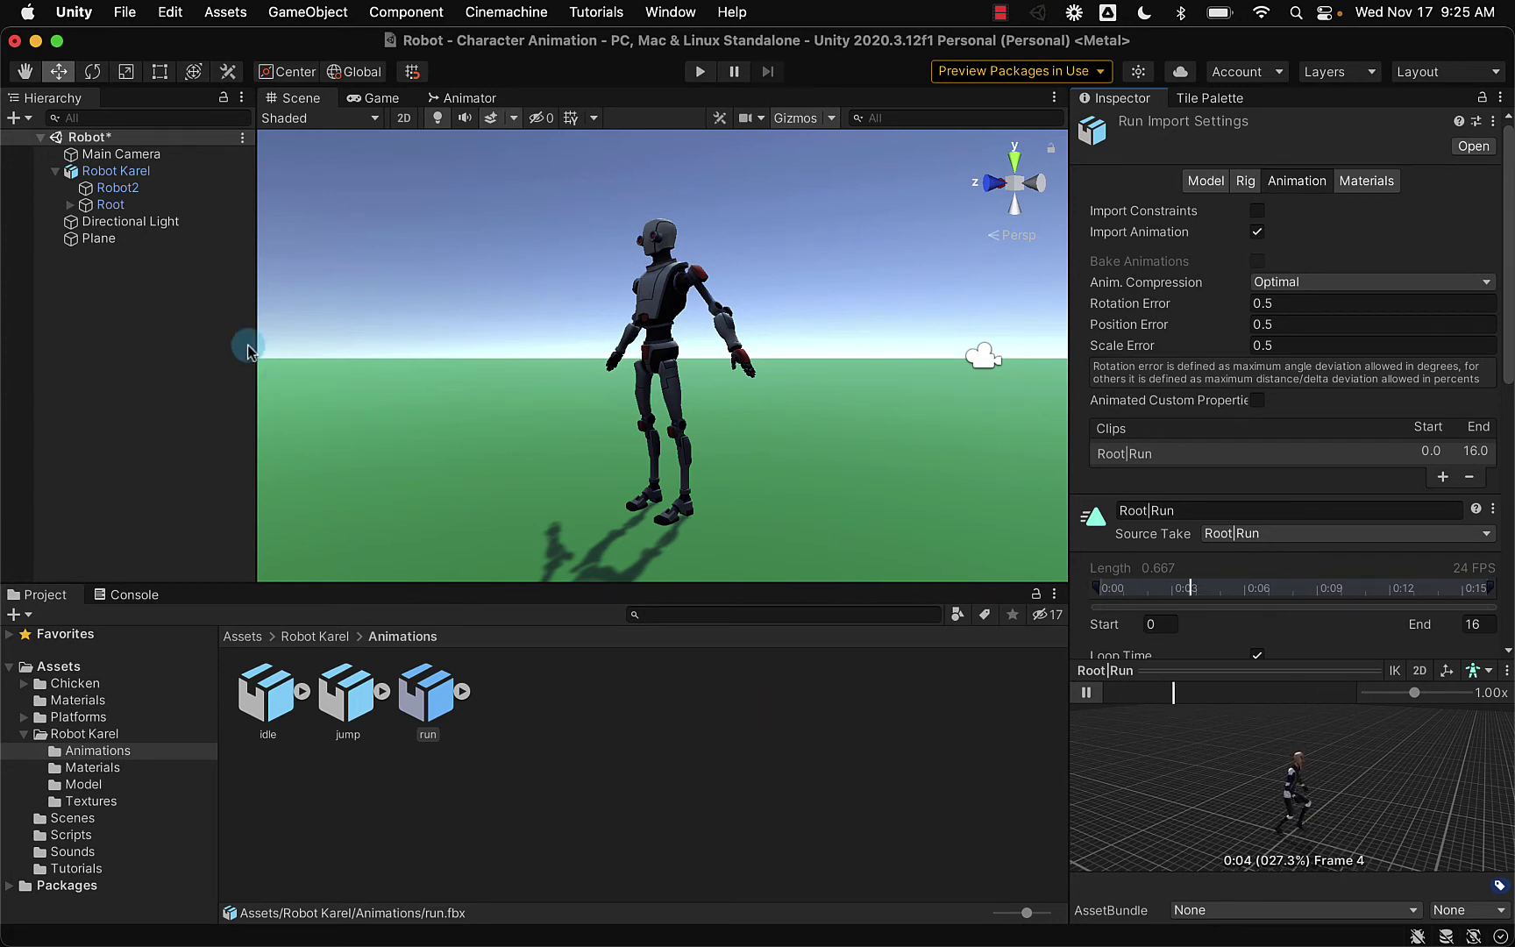
# - Assign Robot KarelAvatar as the avatar of the Robot Karel object's Animator component
pyautogui.click(121, 171)
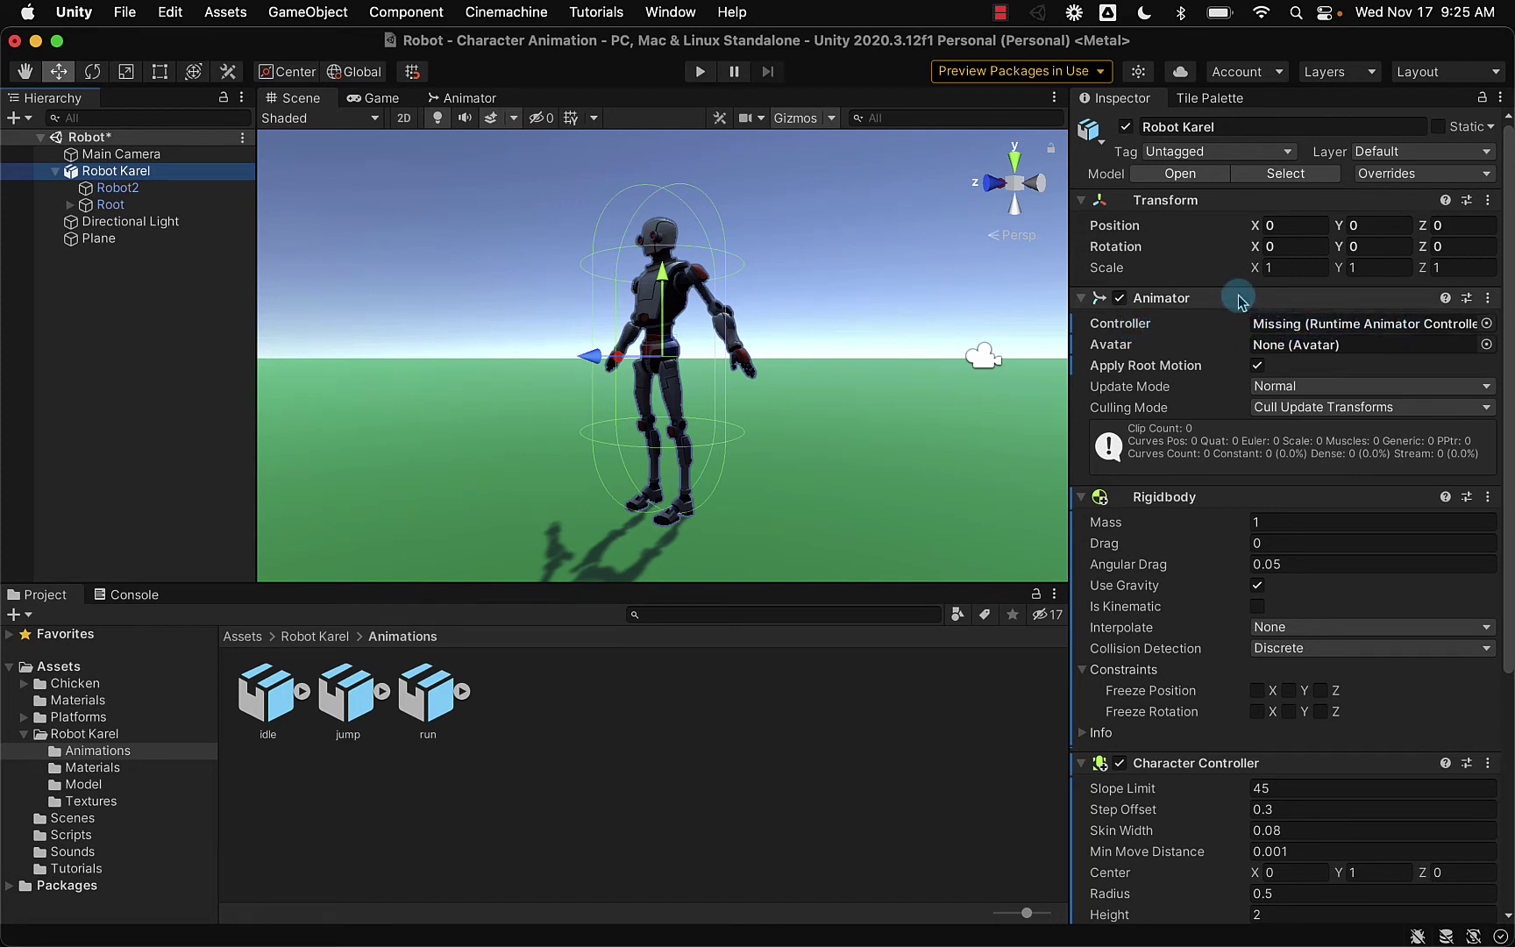
pyautogui.click(1486, 347)
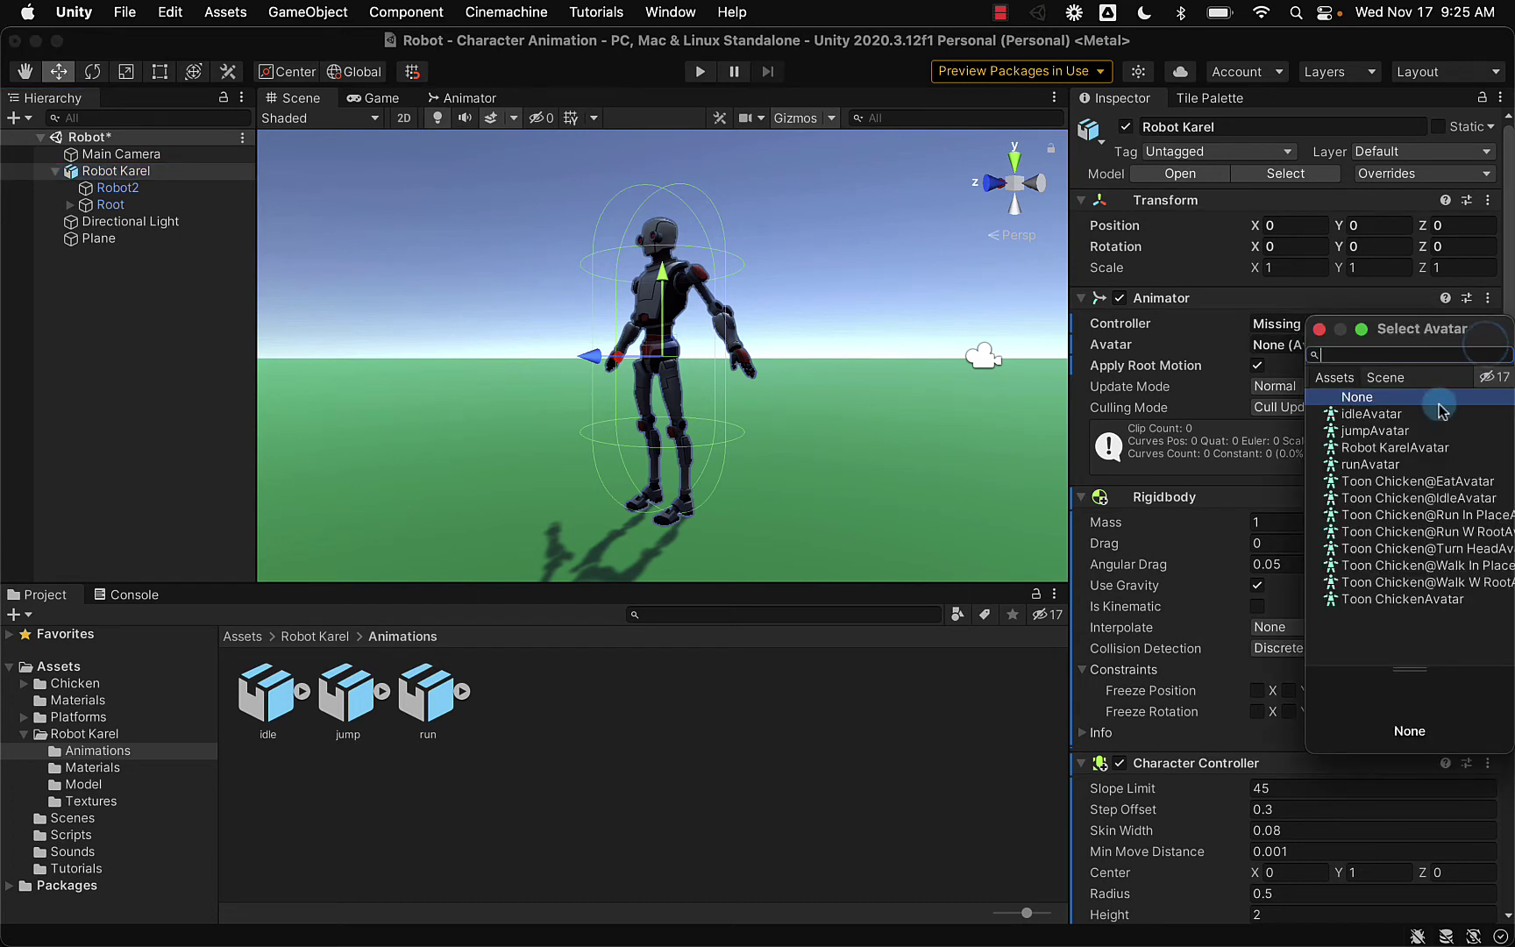
pyautogui.click(1383, 449)
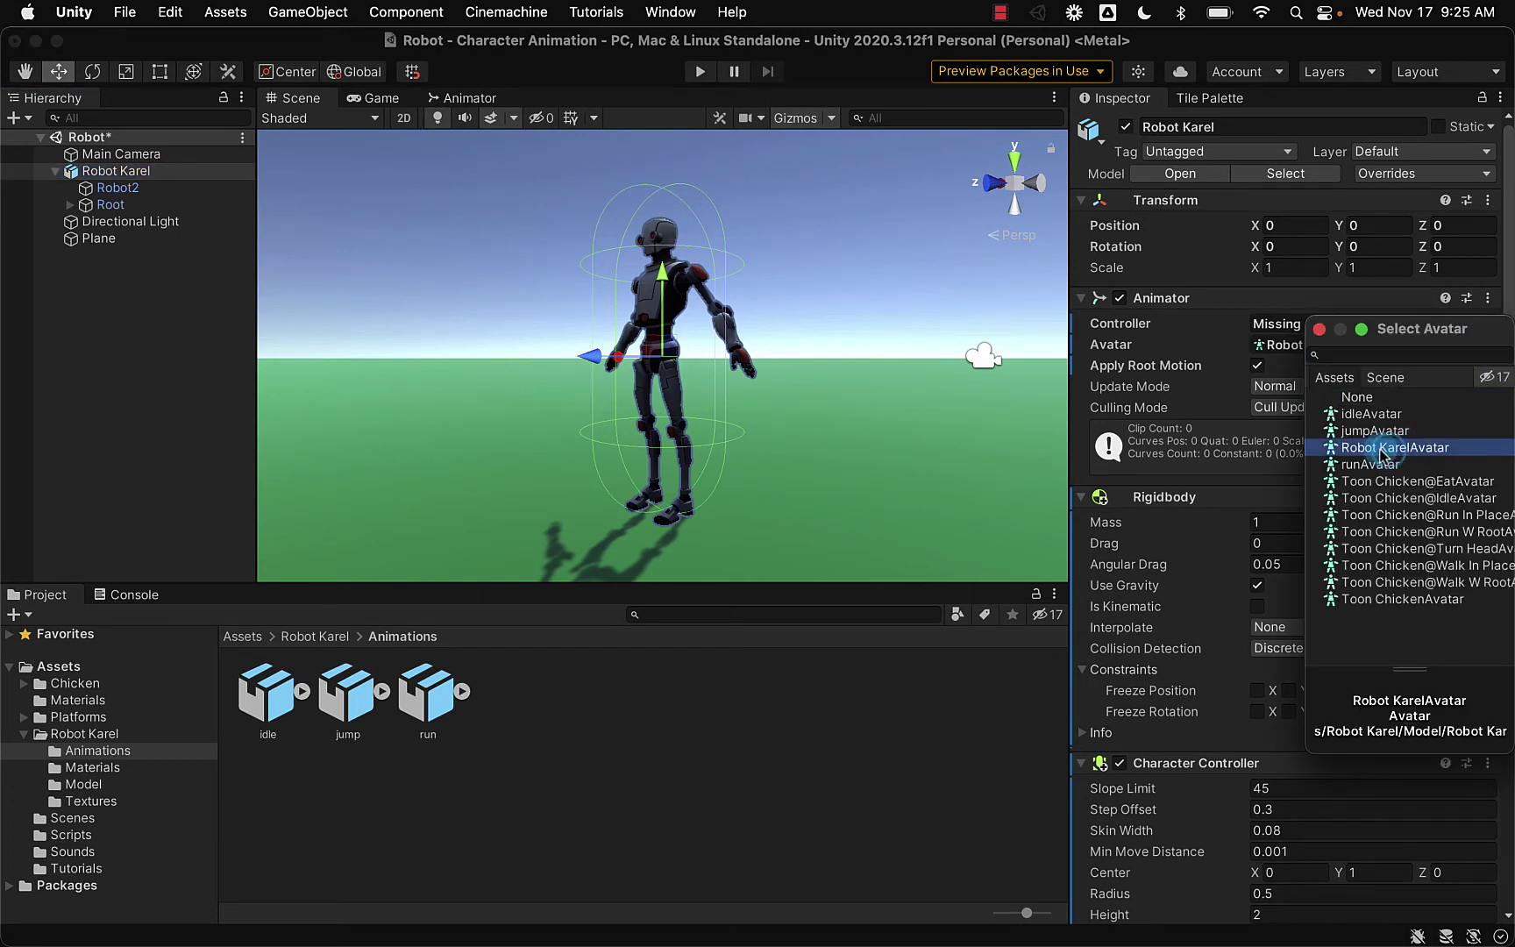
pyautogui.click(1381, 451)
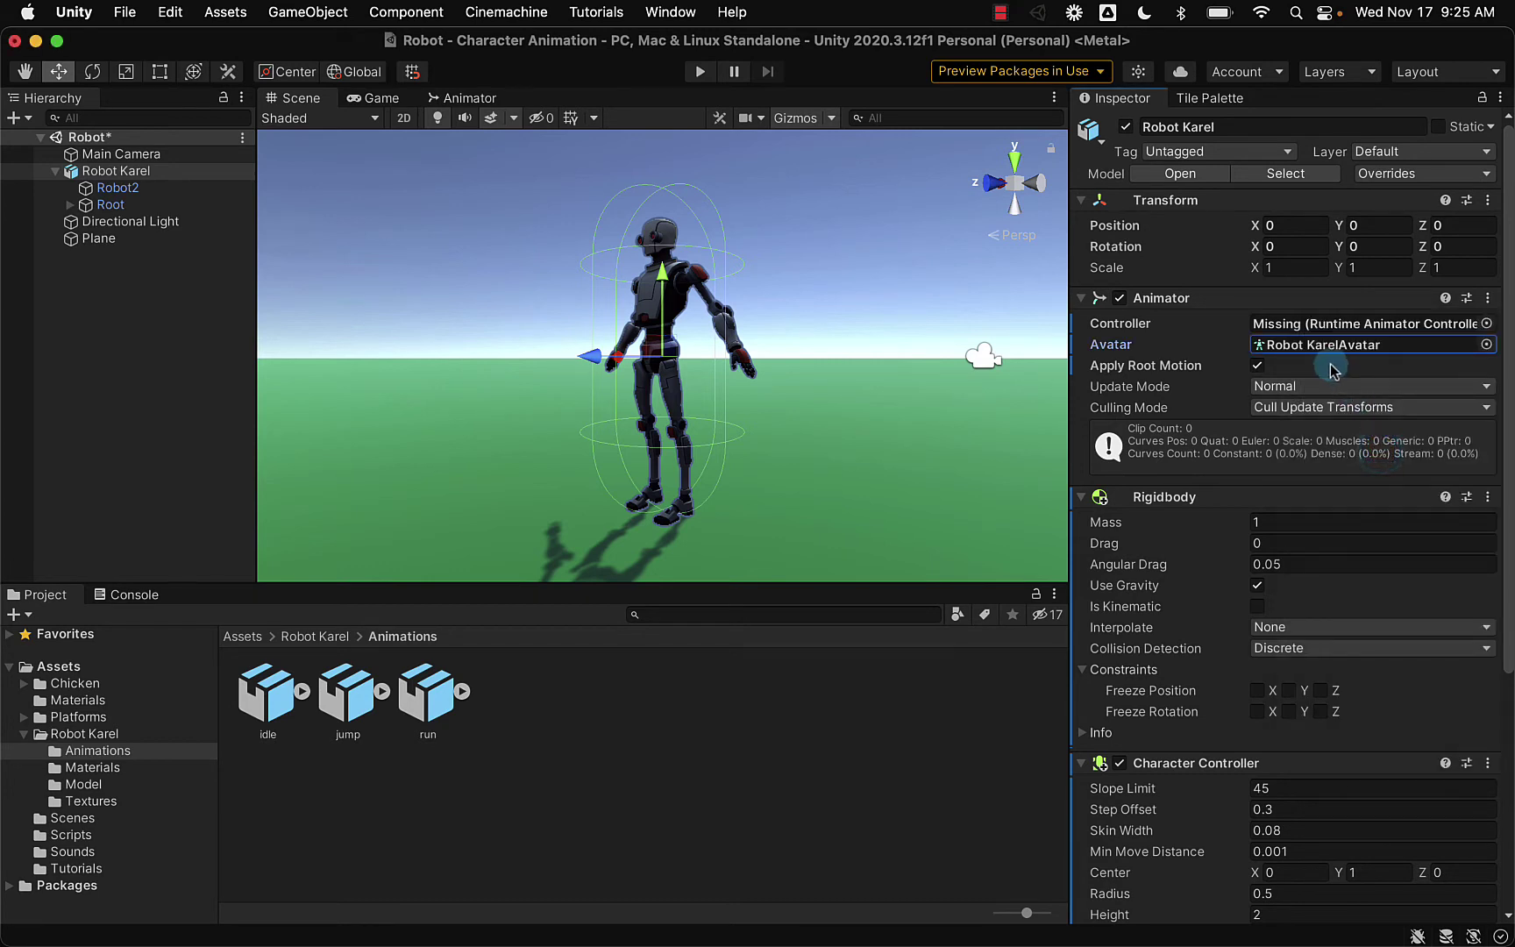
# - Review the Rigidbody, Character Controller and Player Controls (Script) components of the Robot Karel object
pyautogui.click(114, 171)
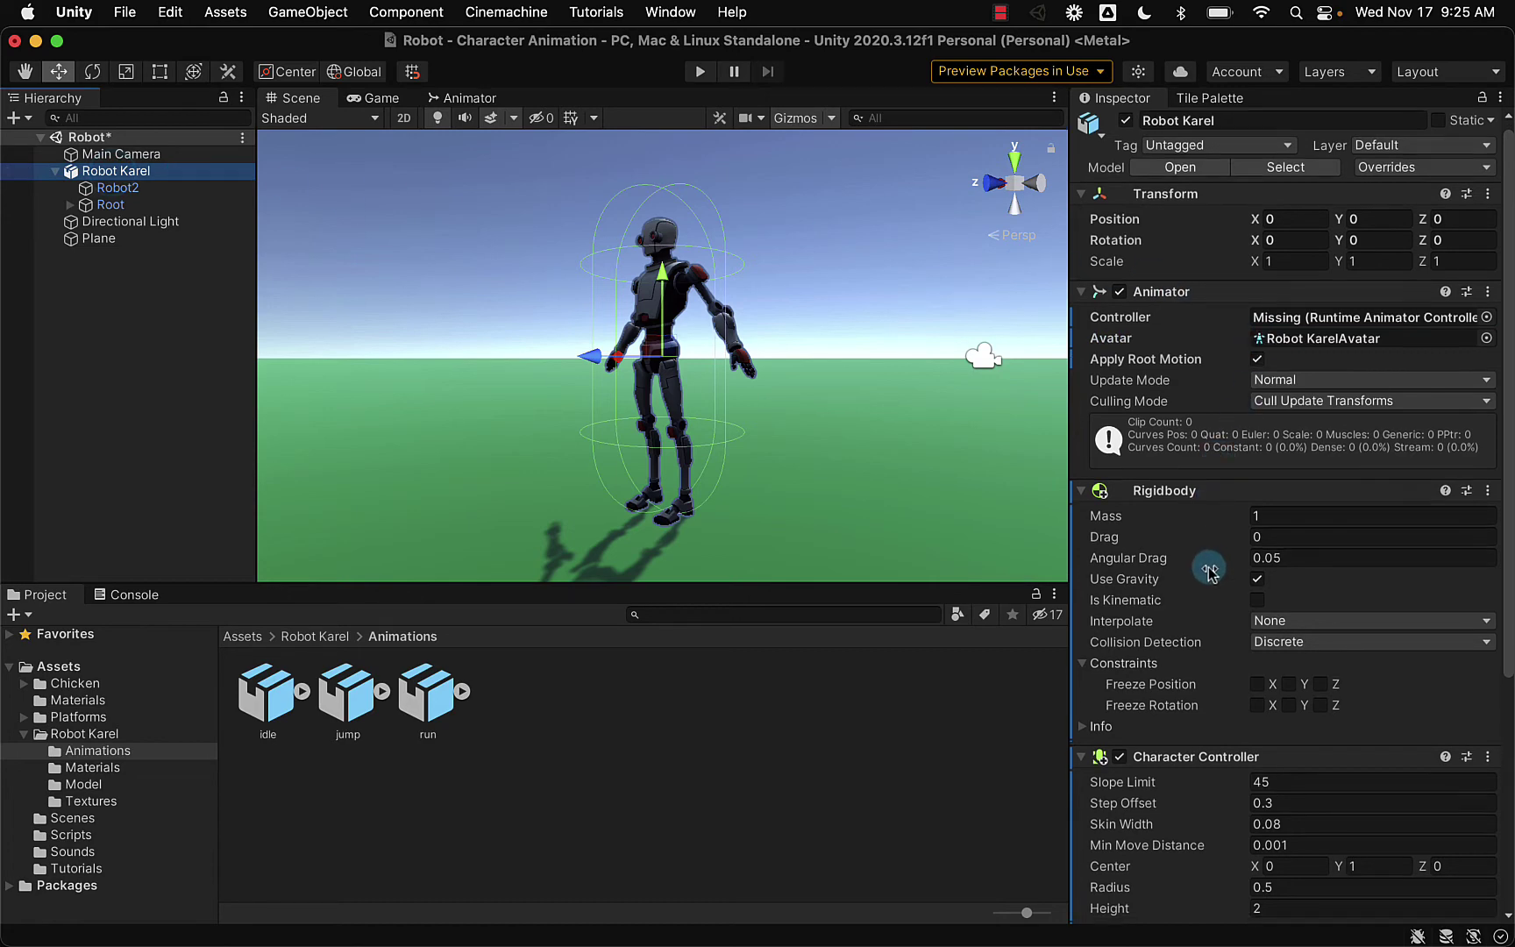
pyautogui.scroll(-3, 1210, 570)
pyautogui.scroll(-1, 1210, 570)
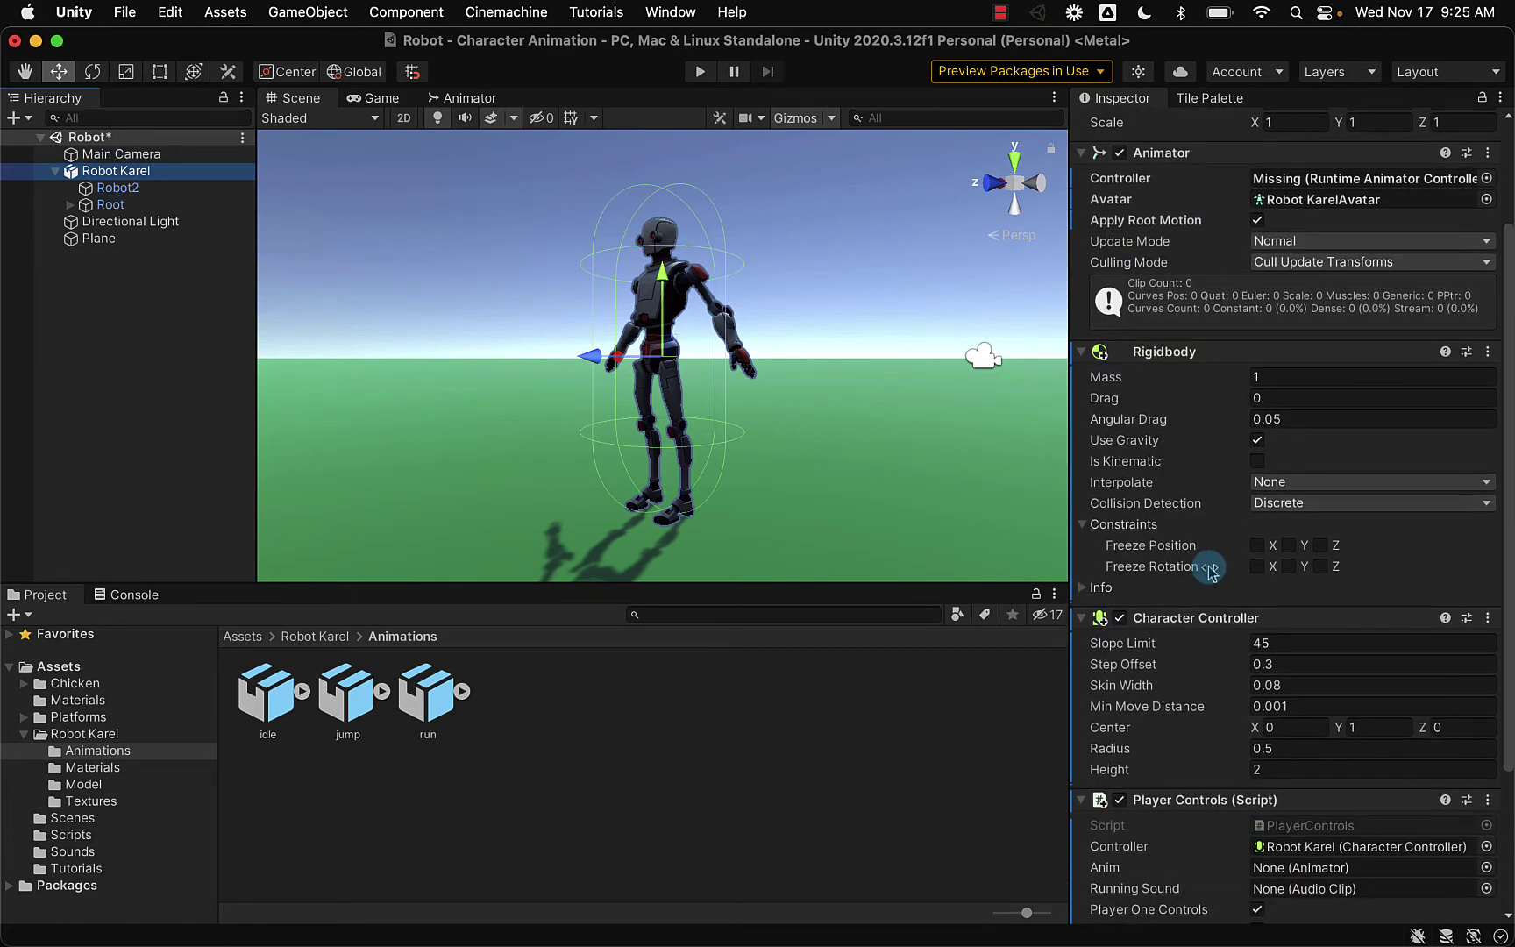
pyautogui.scroll(-4, 1210, 572)
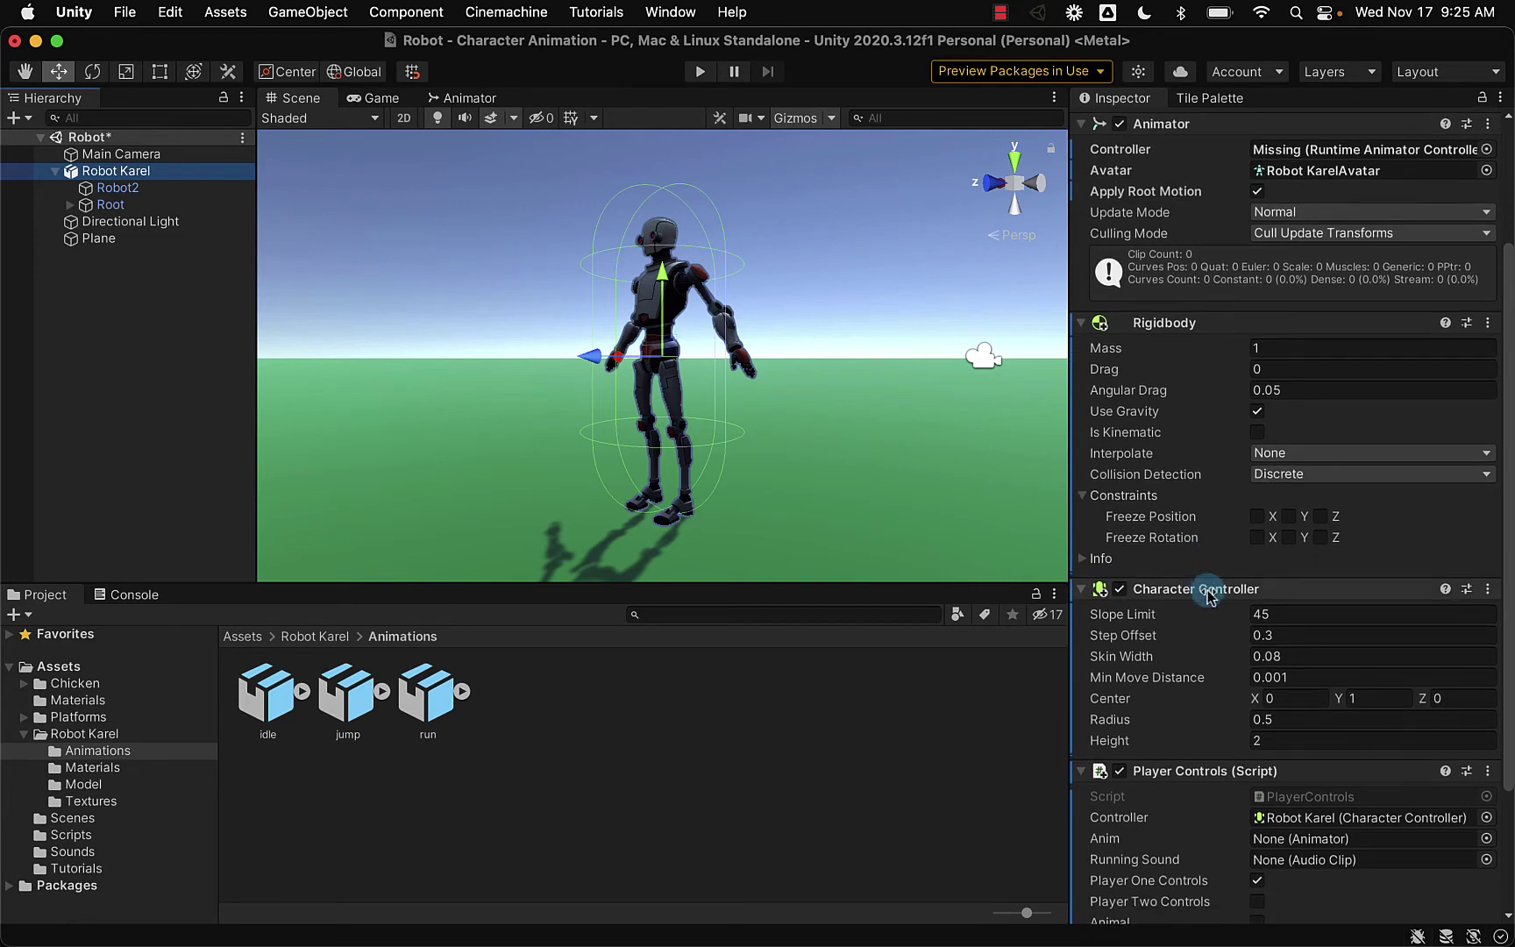
pyautogui.scroll(-2, 1207, 587)
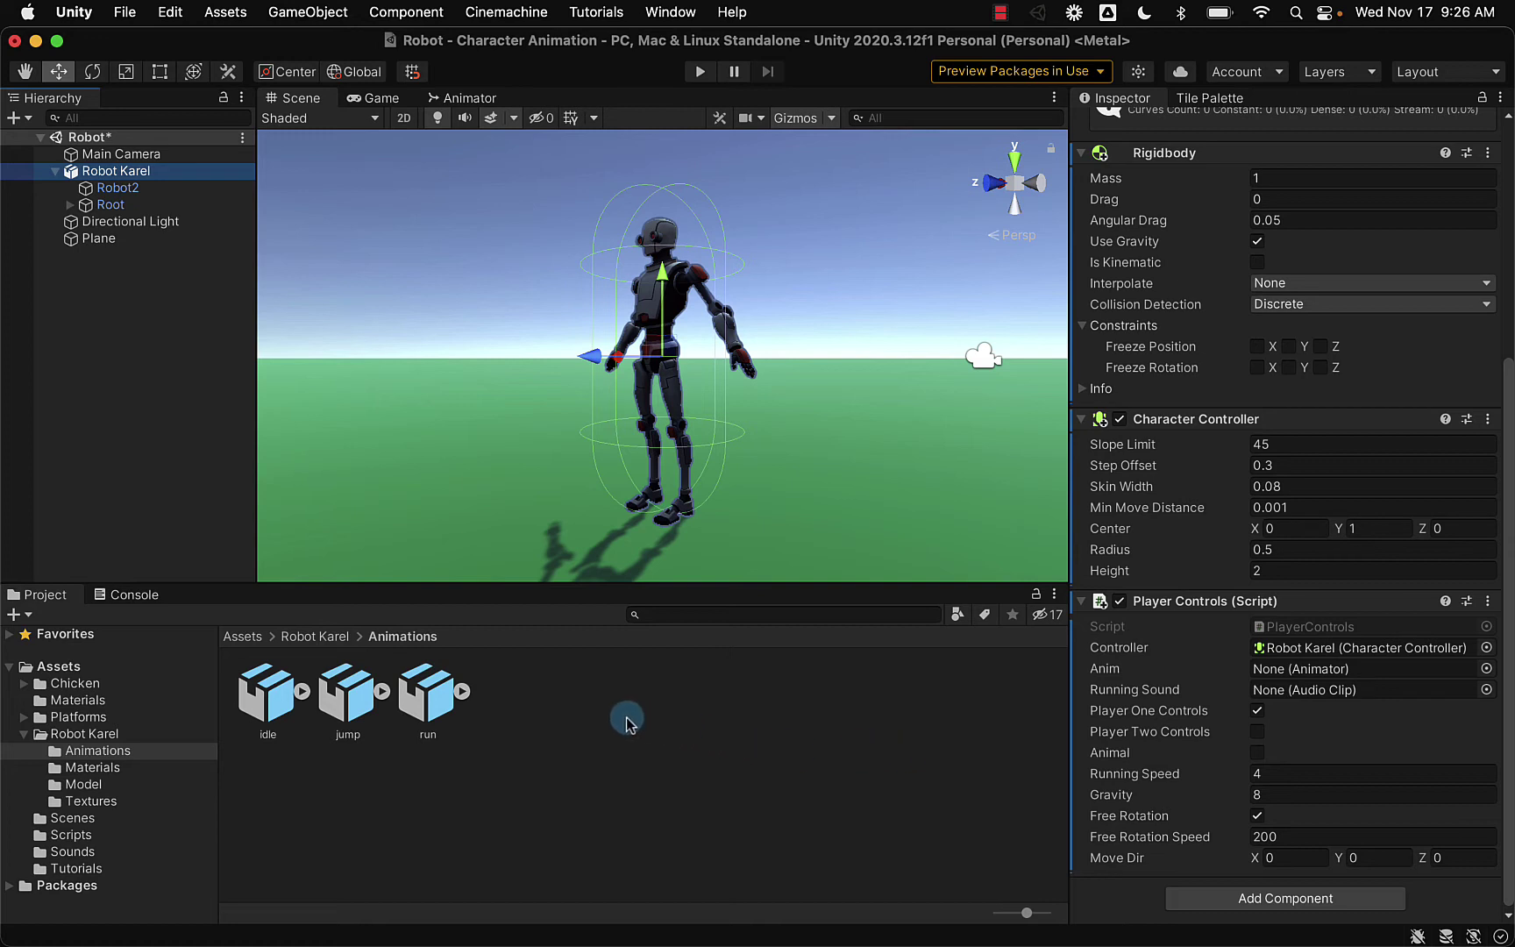
# - Create an Animator Controller named Robot Karel in the Robot Karel Animations folder
pyautogui.click(98, 751)
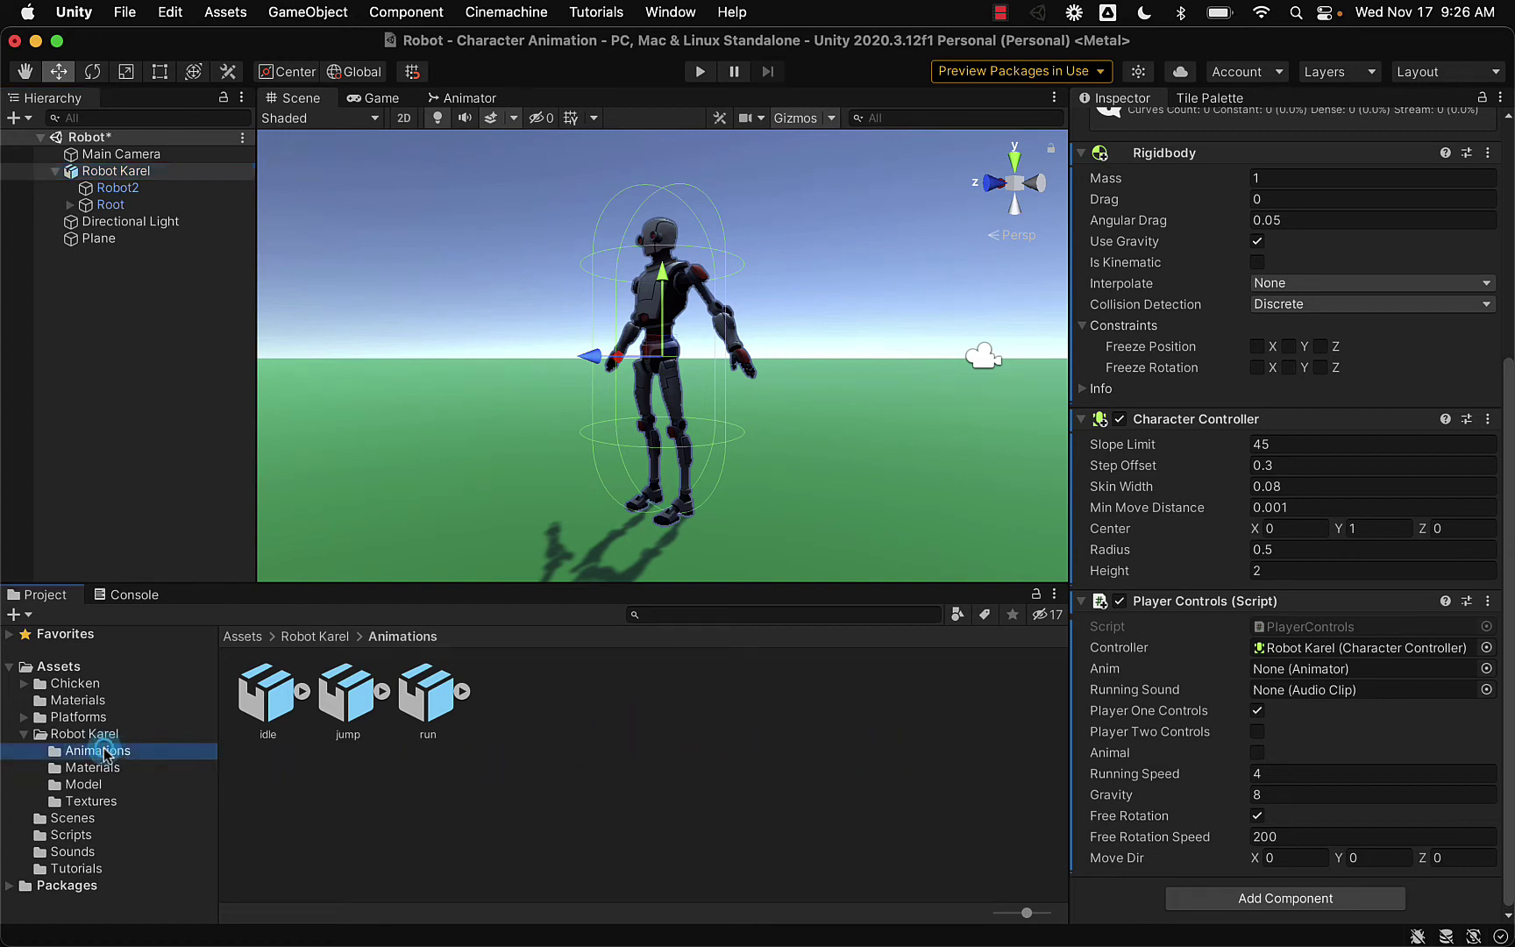
pyautogui.rightClick(502, 747)
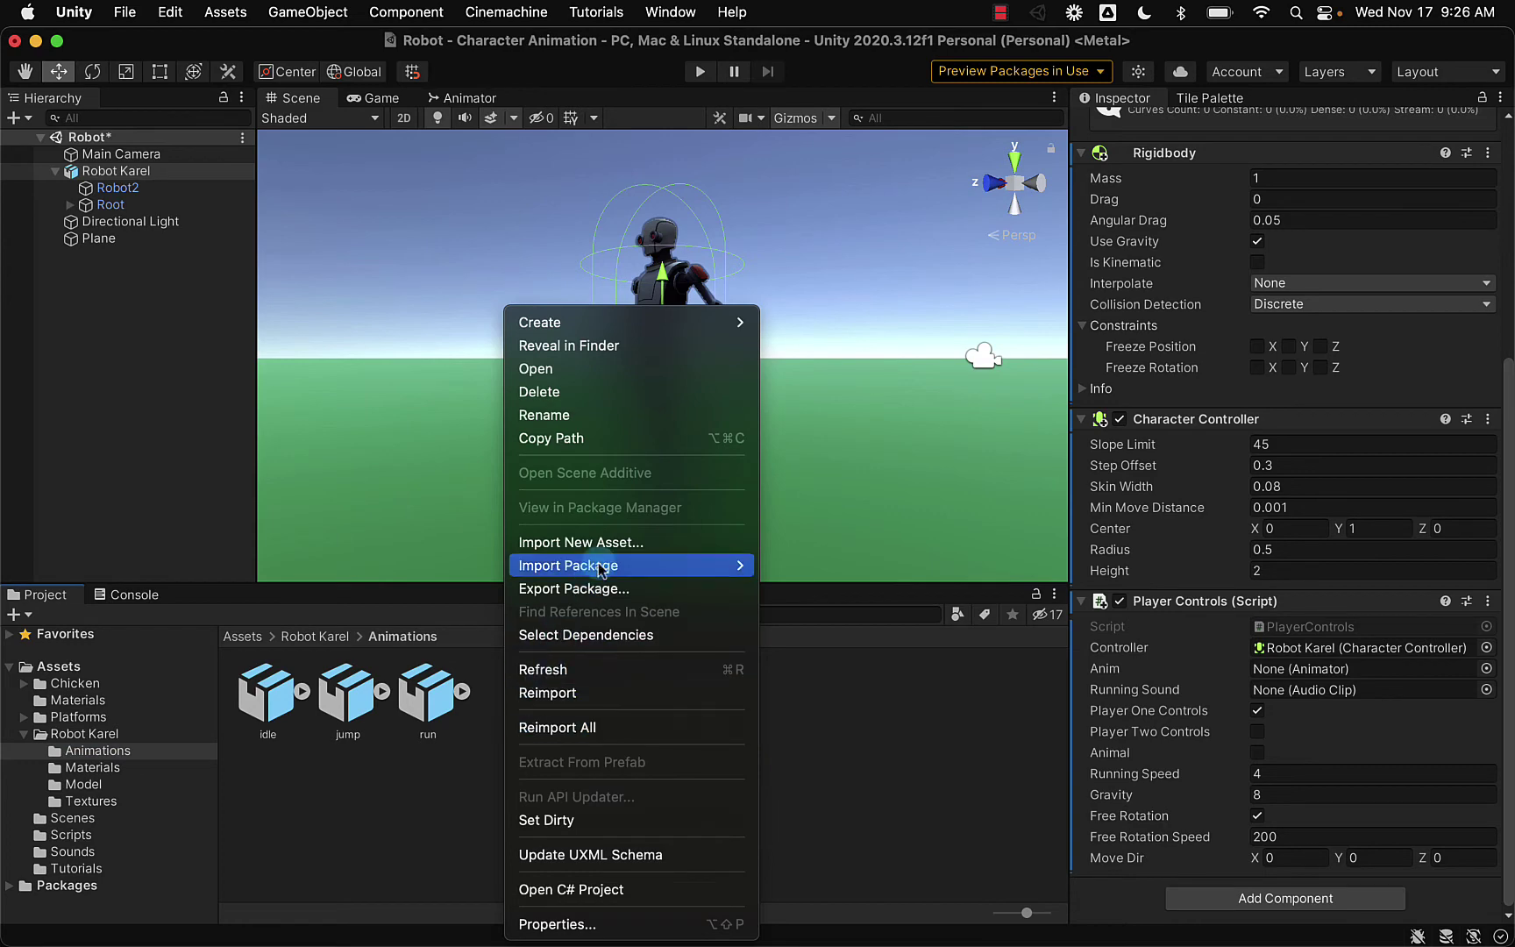
pyautogui.moveTo(673, 338)
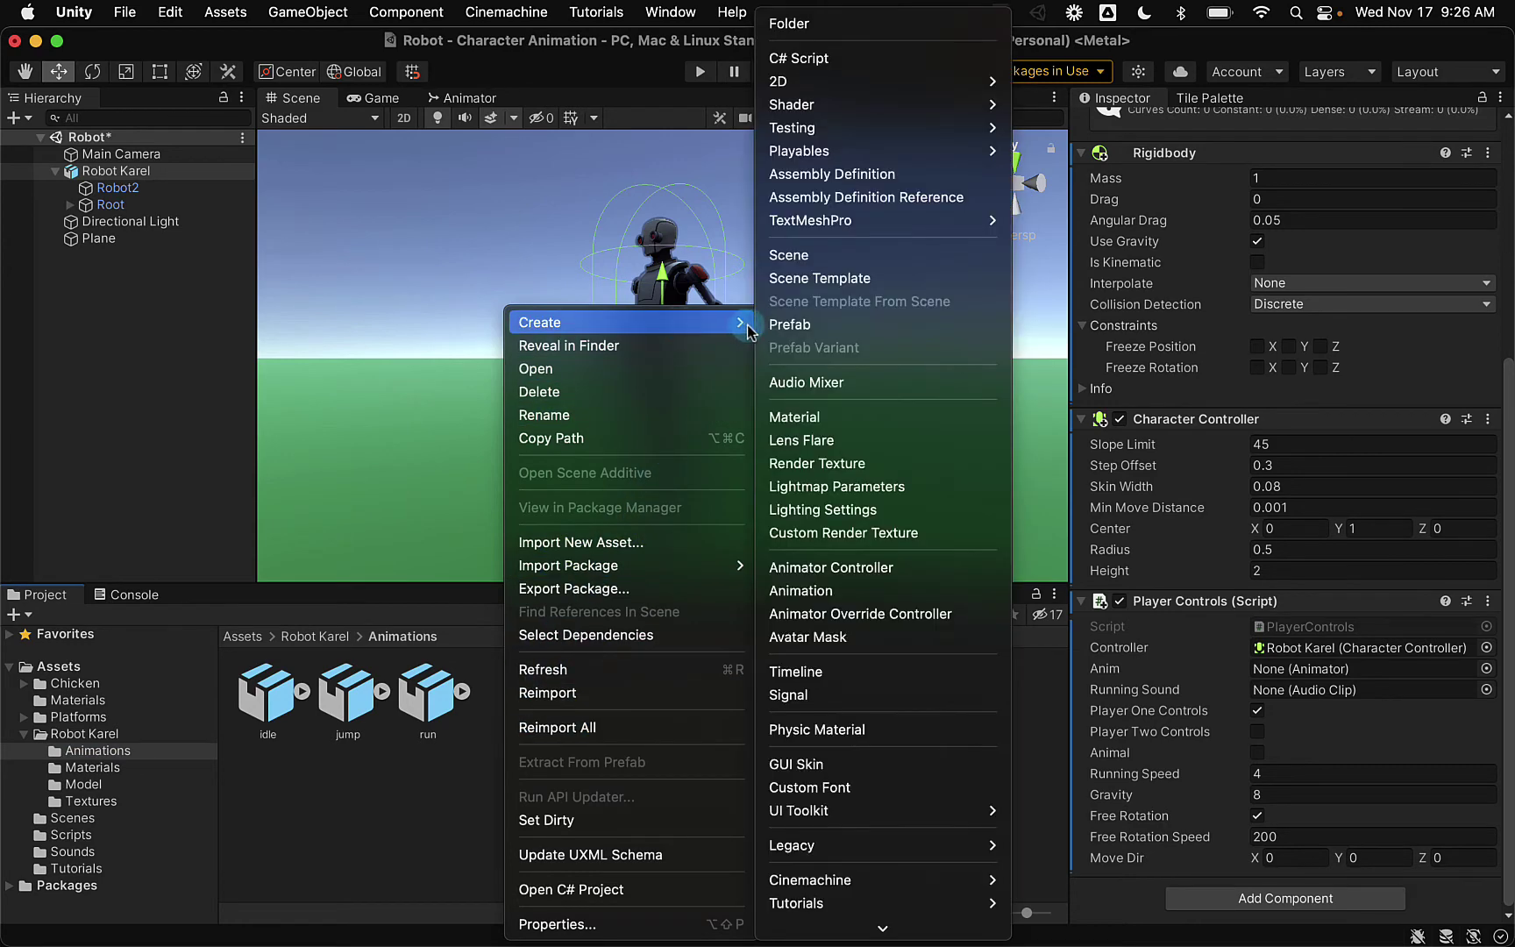
pyautogui.click(845, 568)
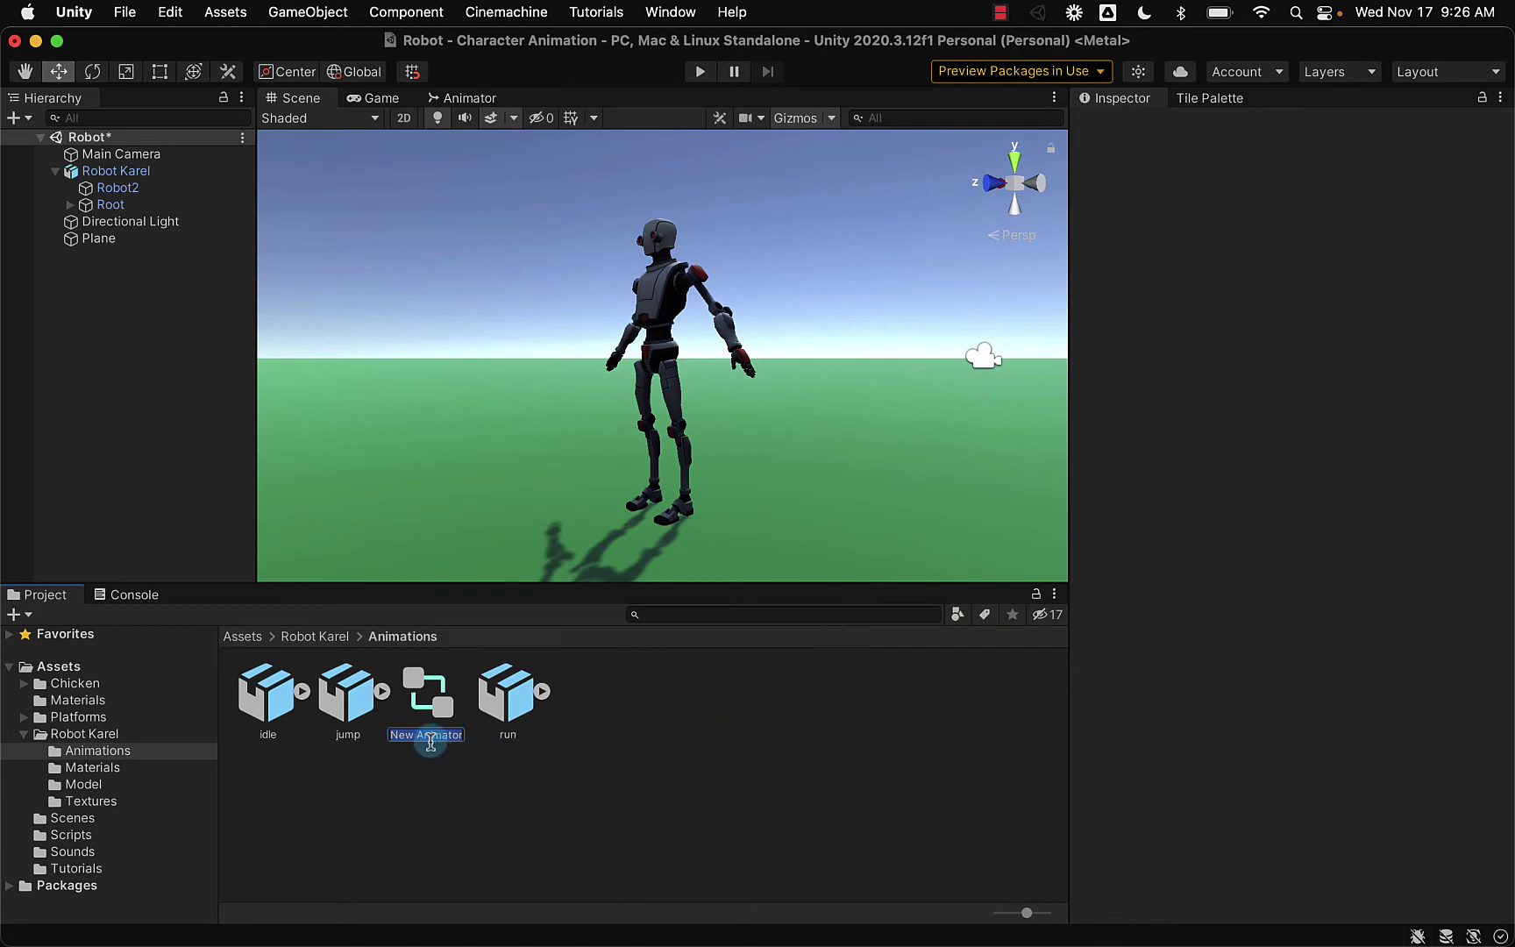
pyautogui.write('Robot Karel')
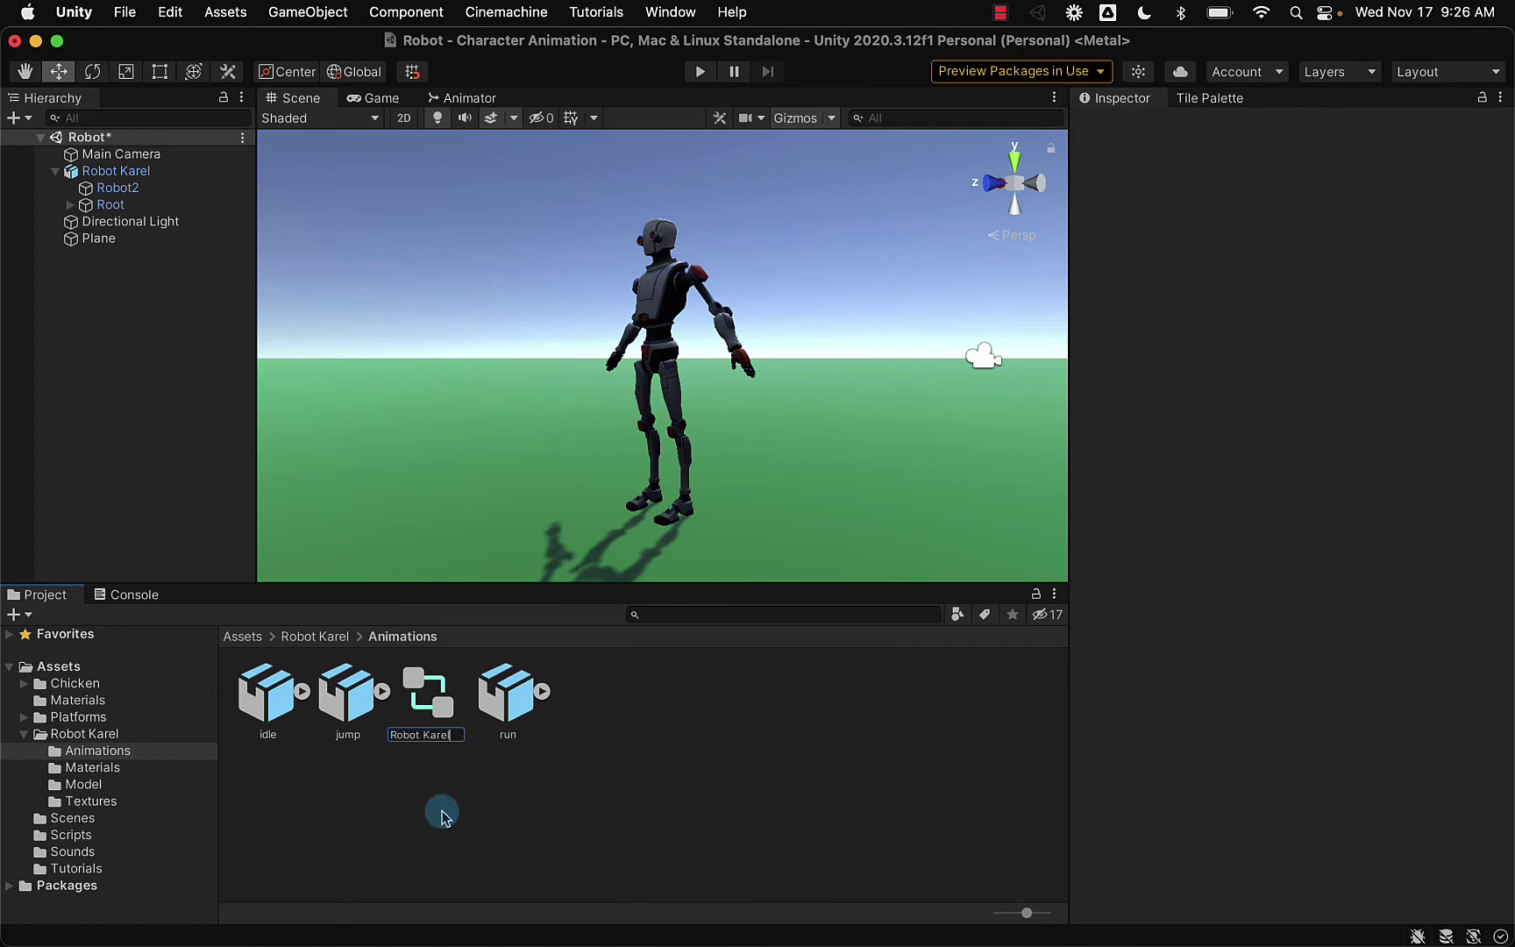
pyautogui.press('Return')
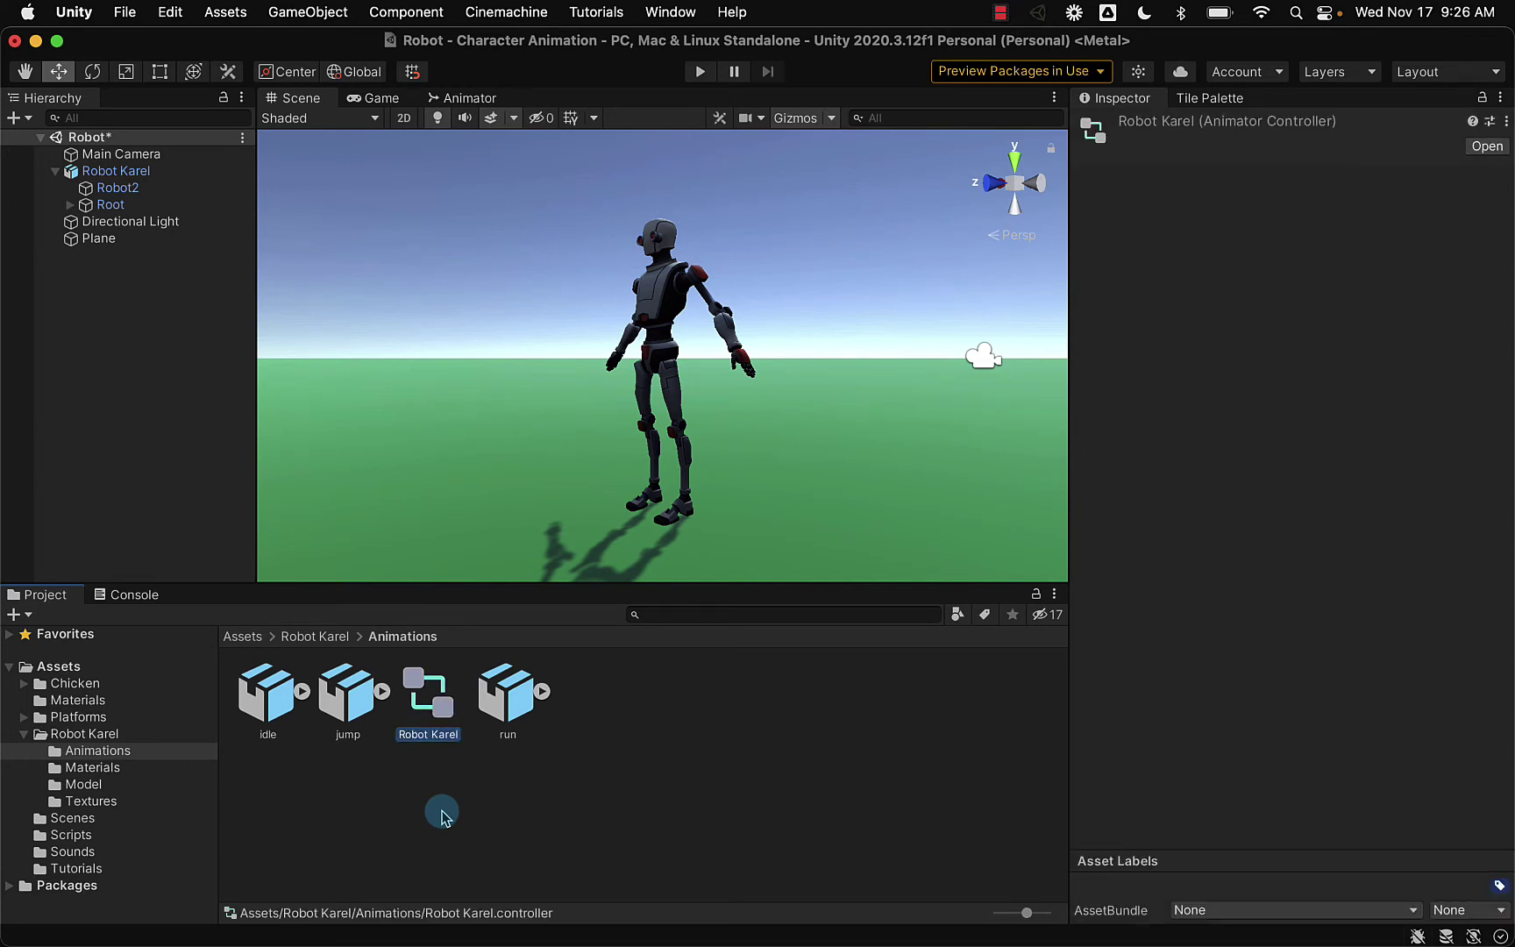
# - Open the Robot Karel Animator Controller and add the idle animation as a state level with the Entry node
pyautogui.doubleClick(441, 710)
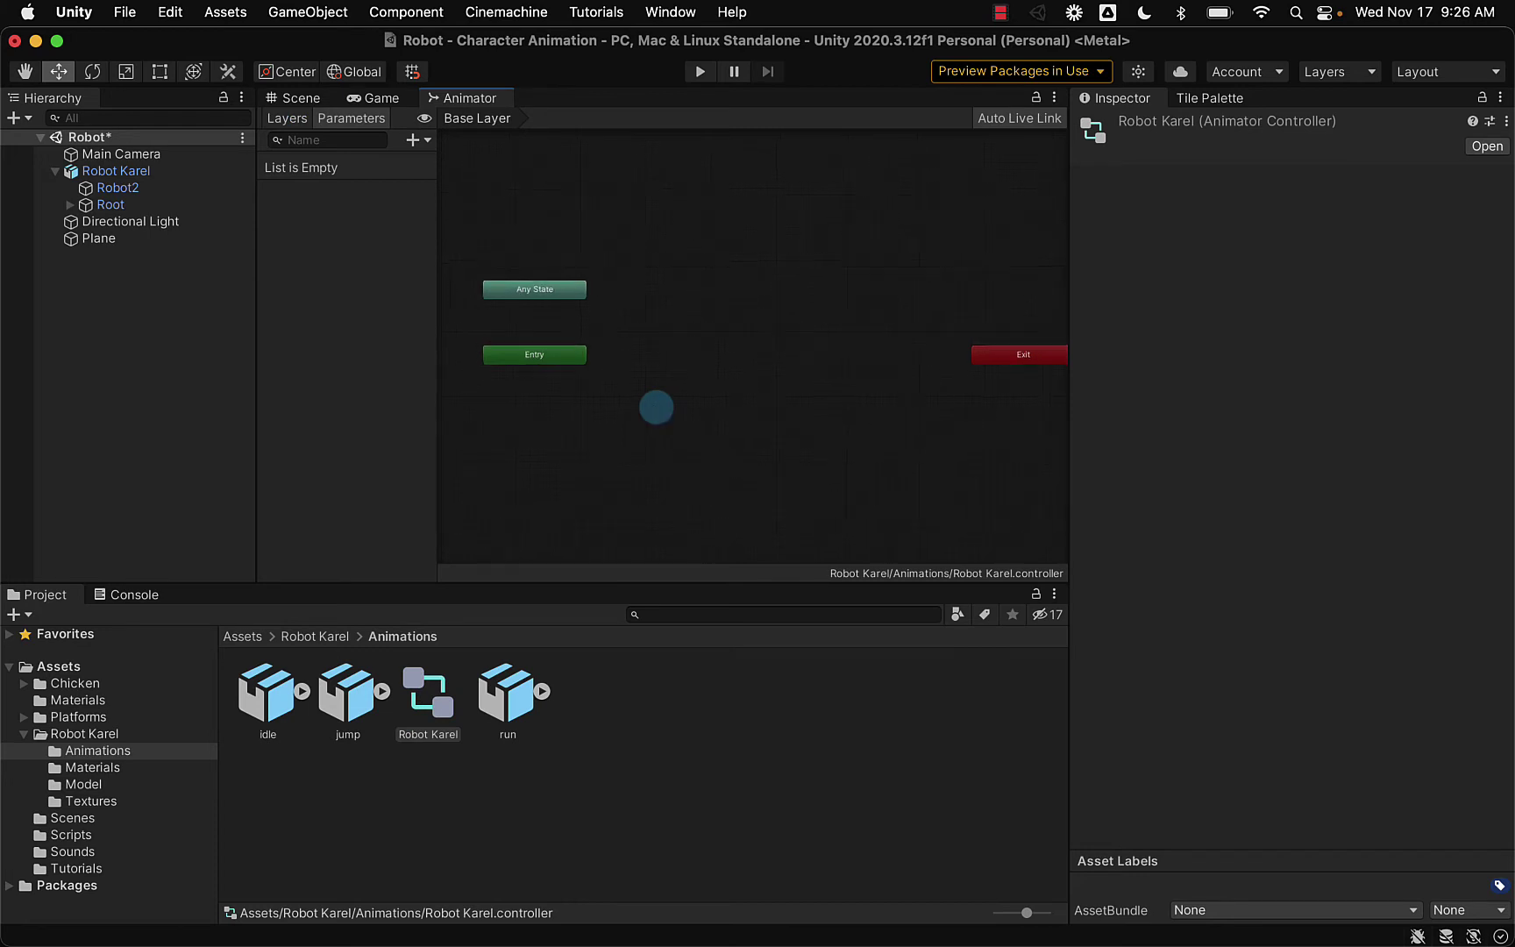
pyautogui.scroll(2, 656, 412)
pyautogui.scroll(2, 656, 412)
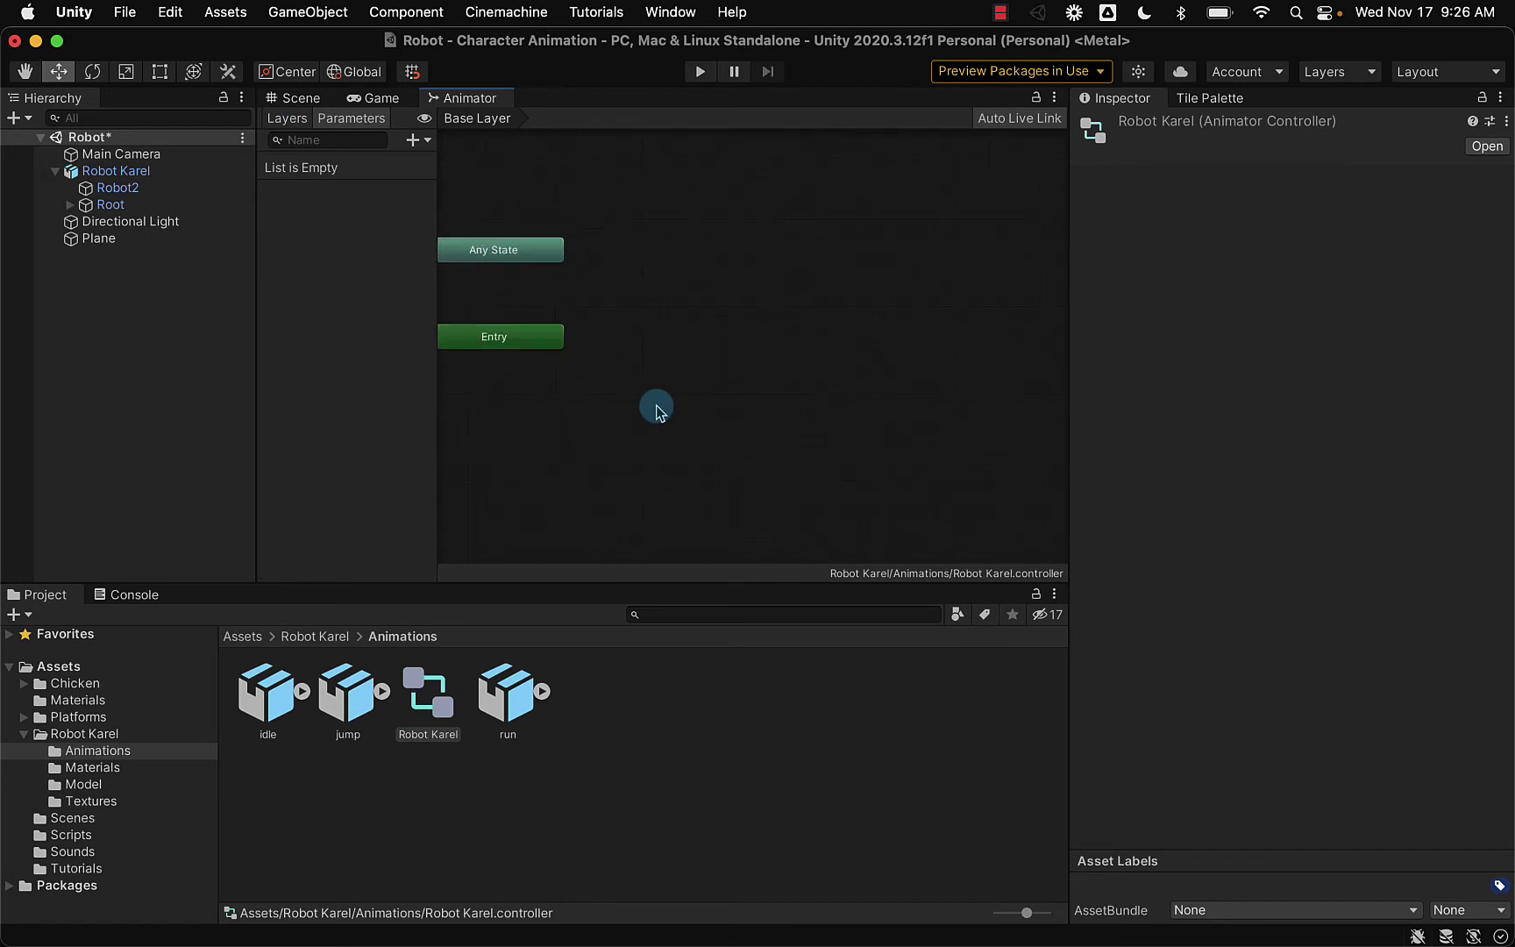
pyautogui.click(639, 274)
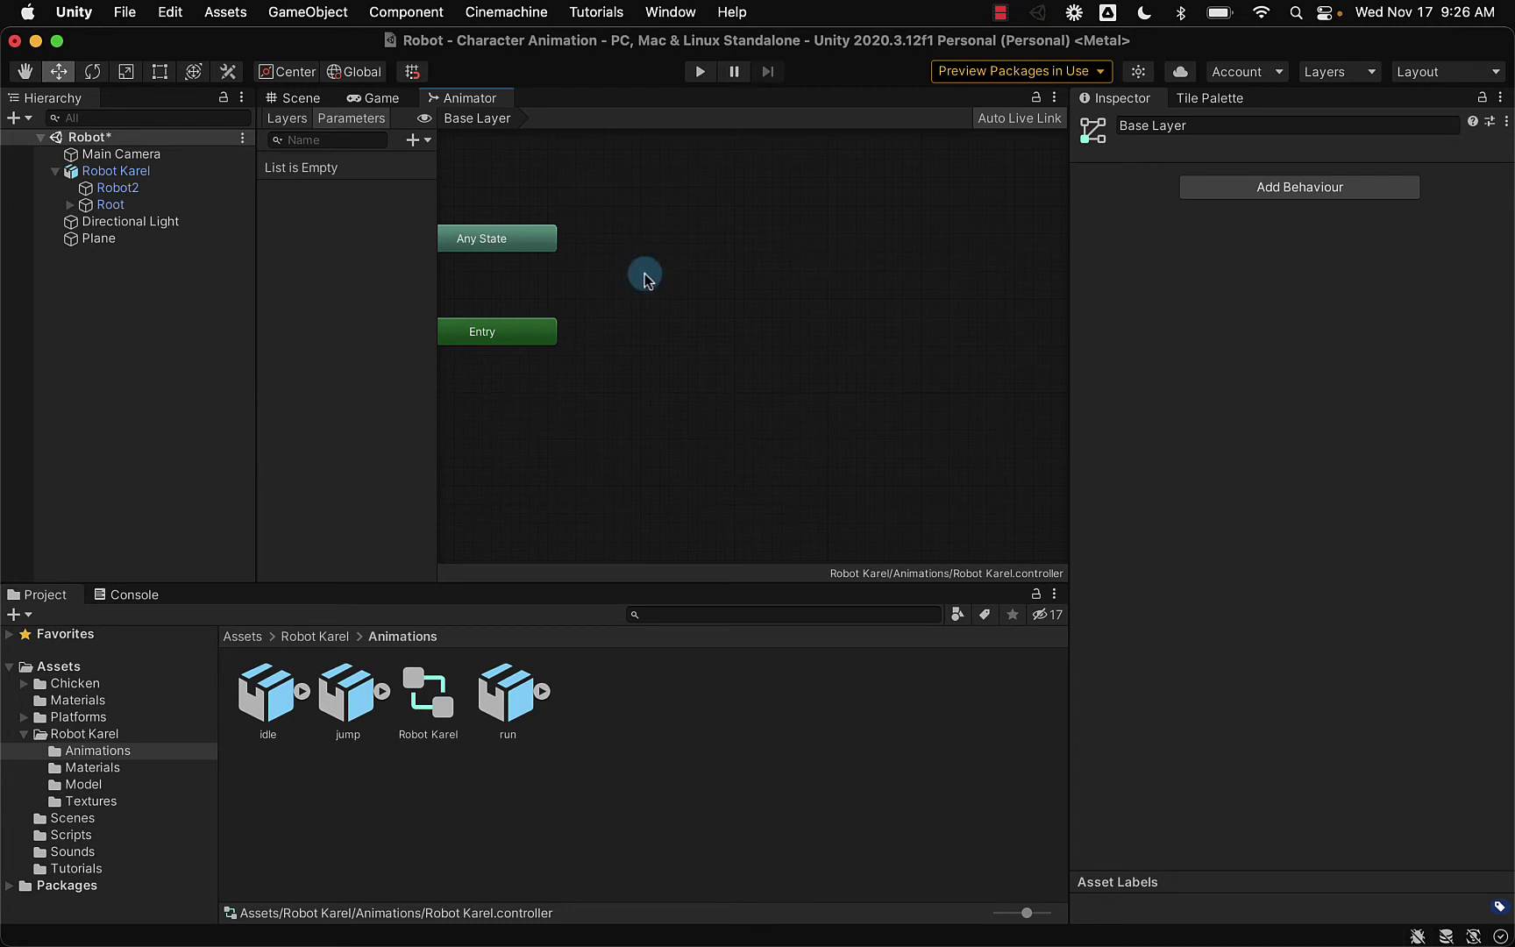
pyautogui.moveTo(644, 279); pyautogui.dragTo(710, 337, button='middle')
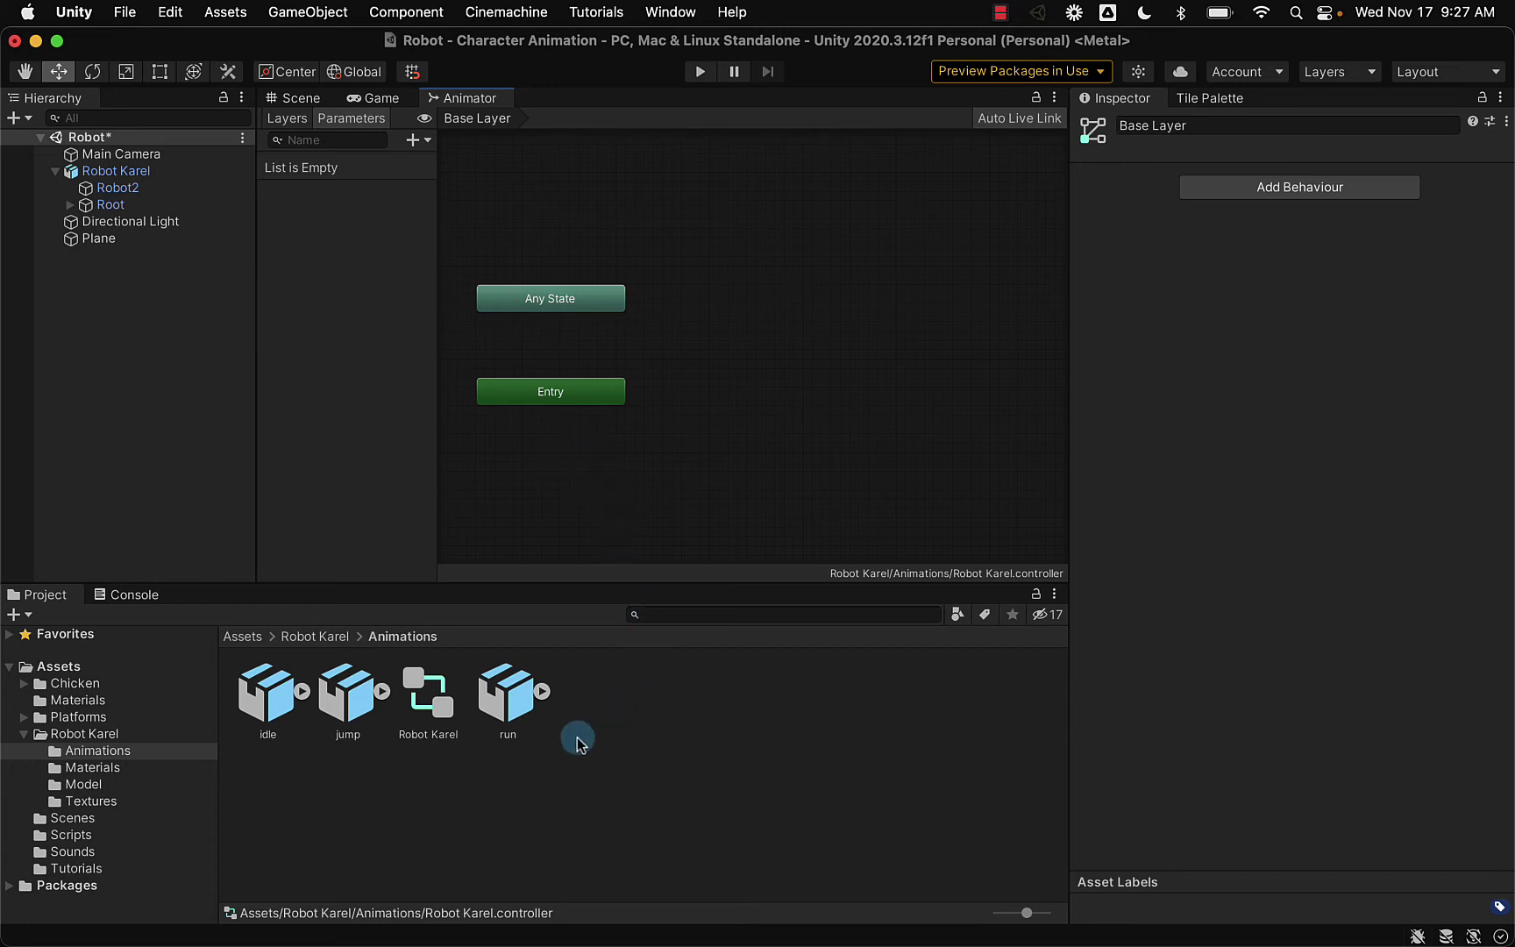
pyautogui.moveTo(256, 700); pyautogui.dragTo(735, 401)
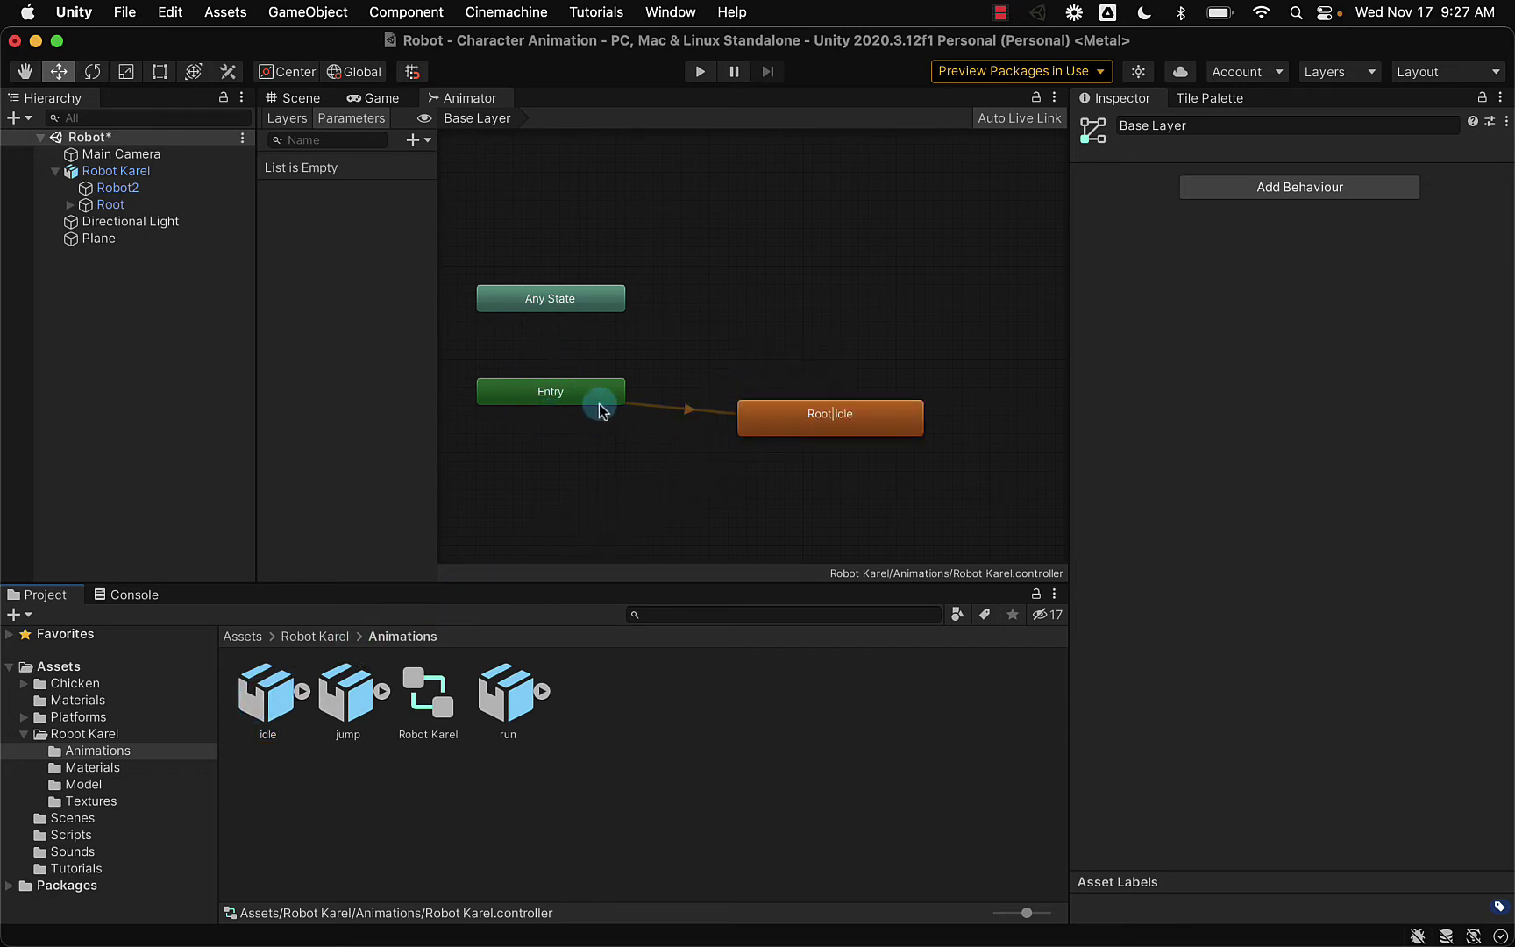
pyautogui.click(768, 429)
pyautogui.moveTo(768, 430); pyautogui.dragTo(741, 407)
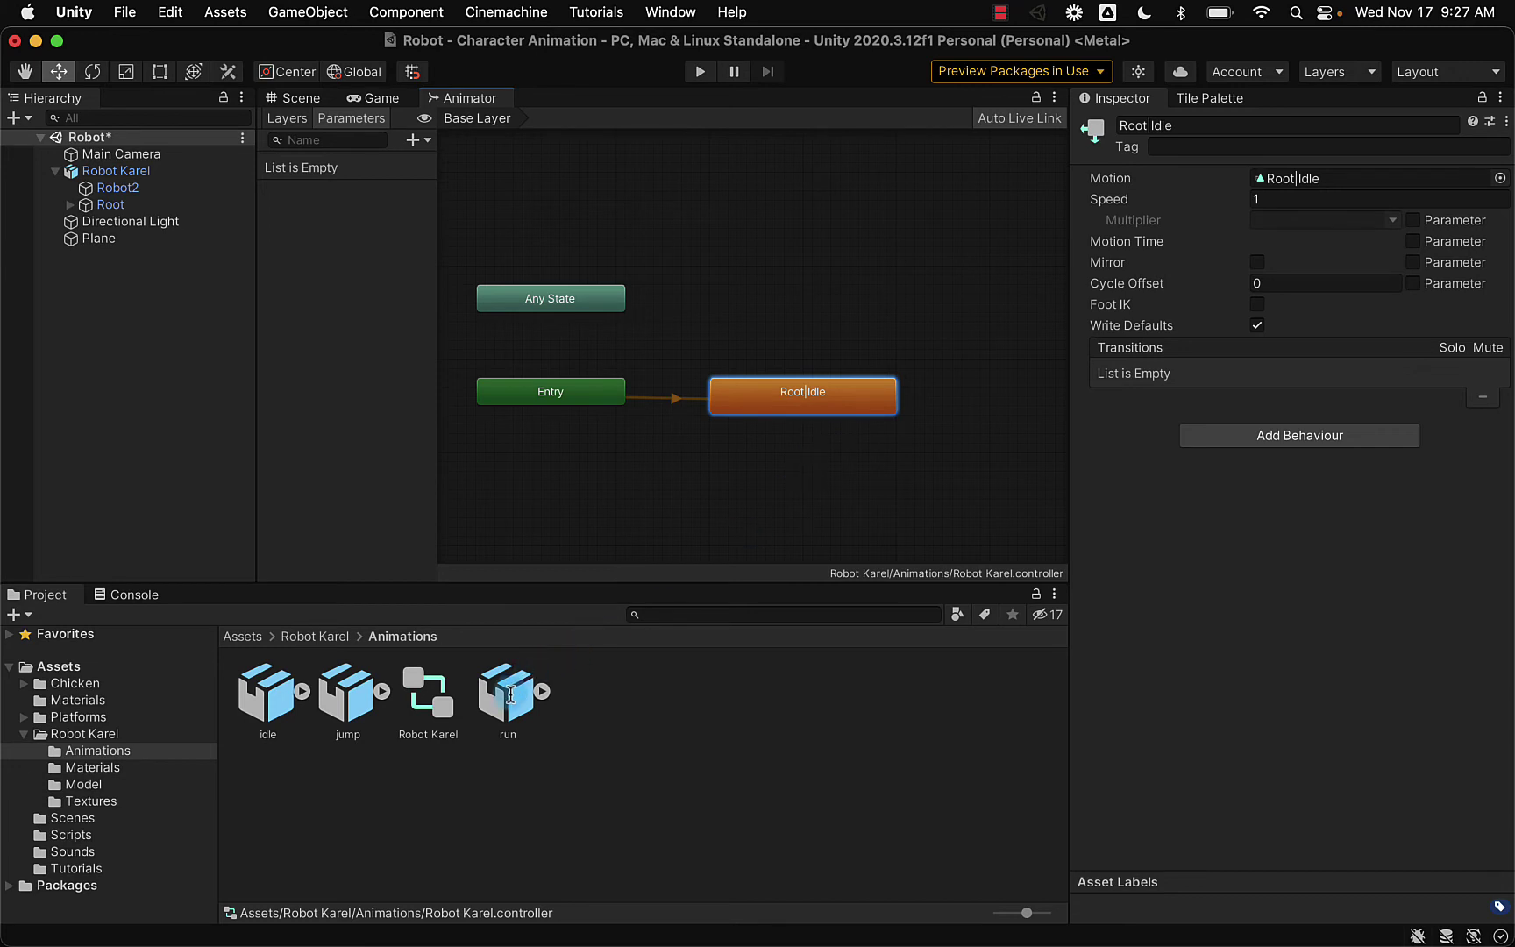
# - Add the run and jump animations as states, with run below and jump above the Root|Idle state
pyautogui.moveTo(506, 697); pyautogui.dragTo(884, 512)
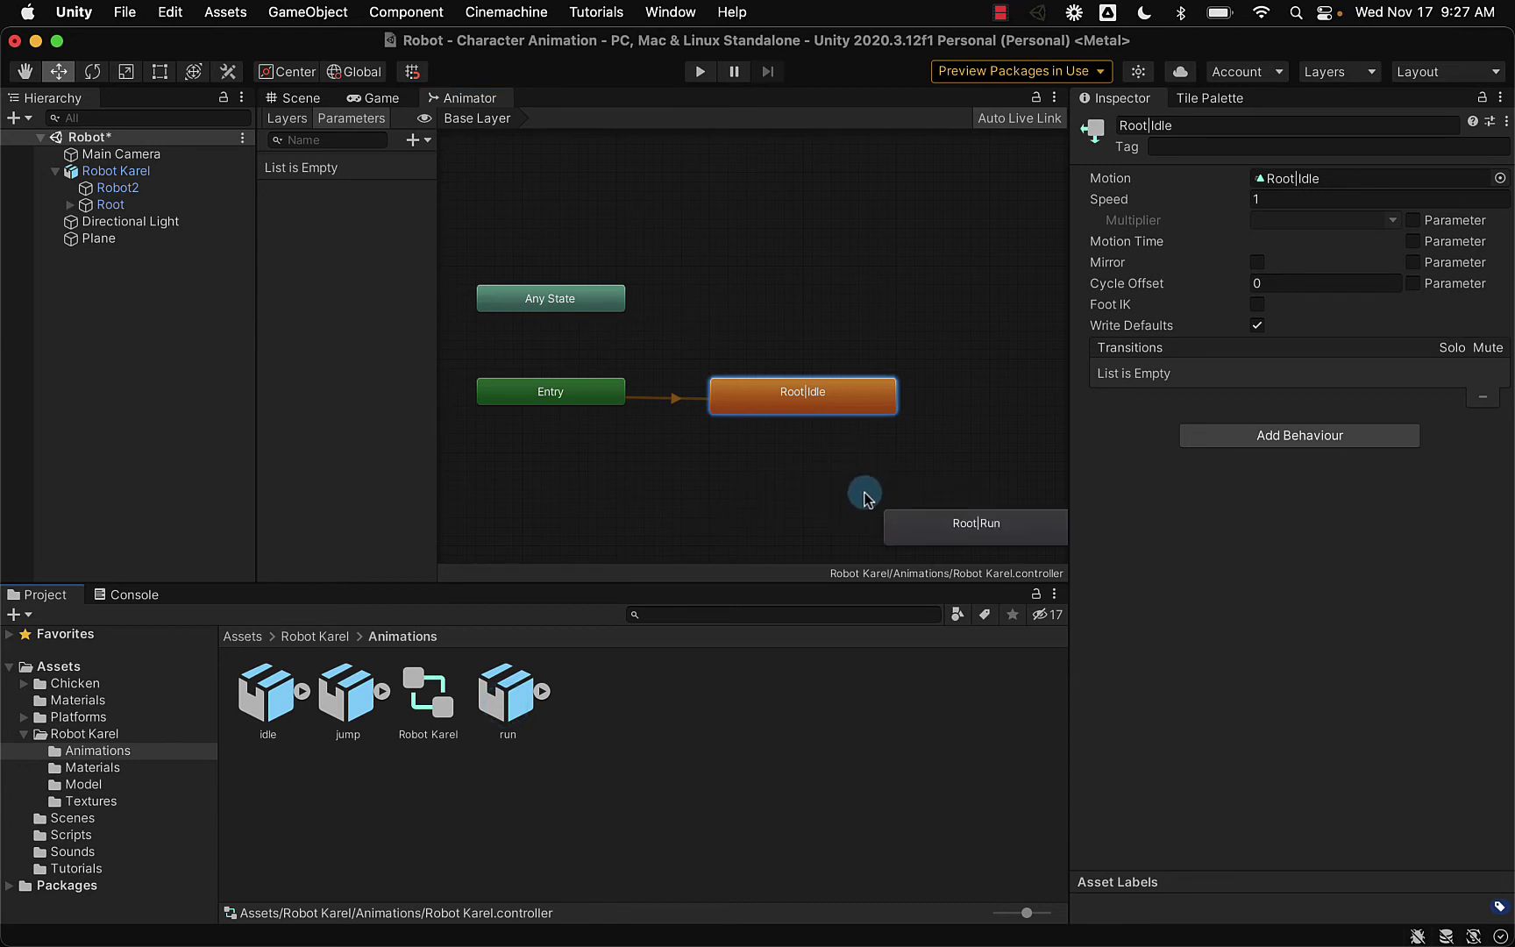
pyautogui.scroll(-3, 864, 497)
pyautogui.scroll(-2, 866, 500)
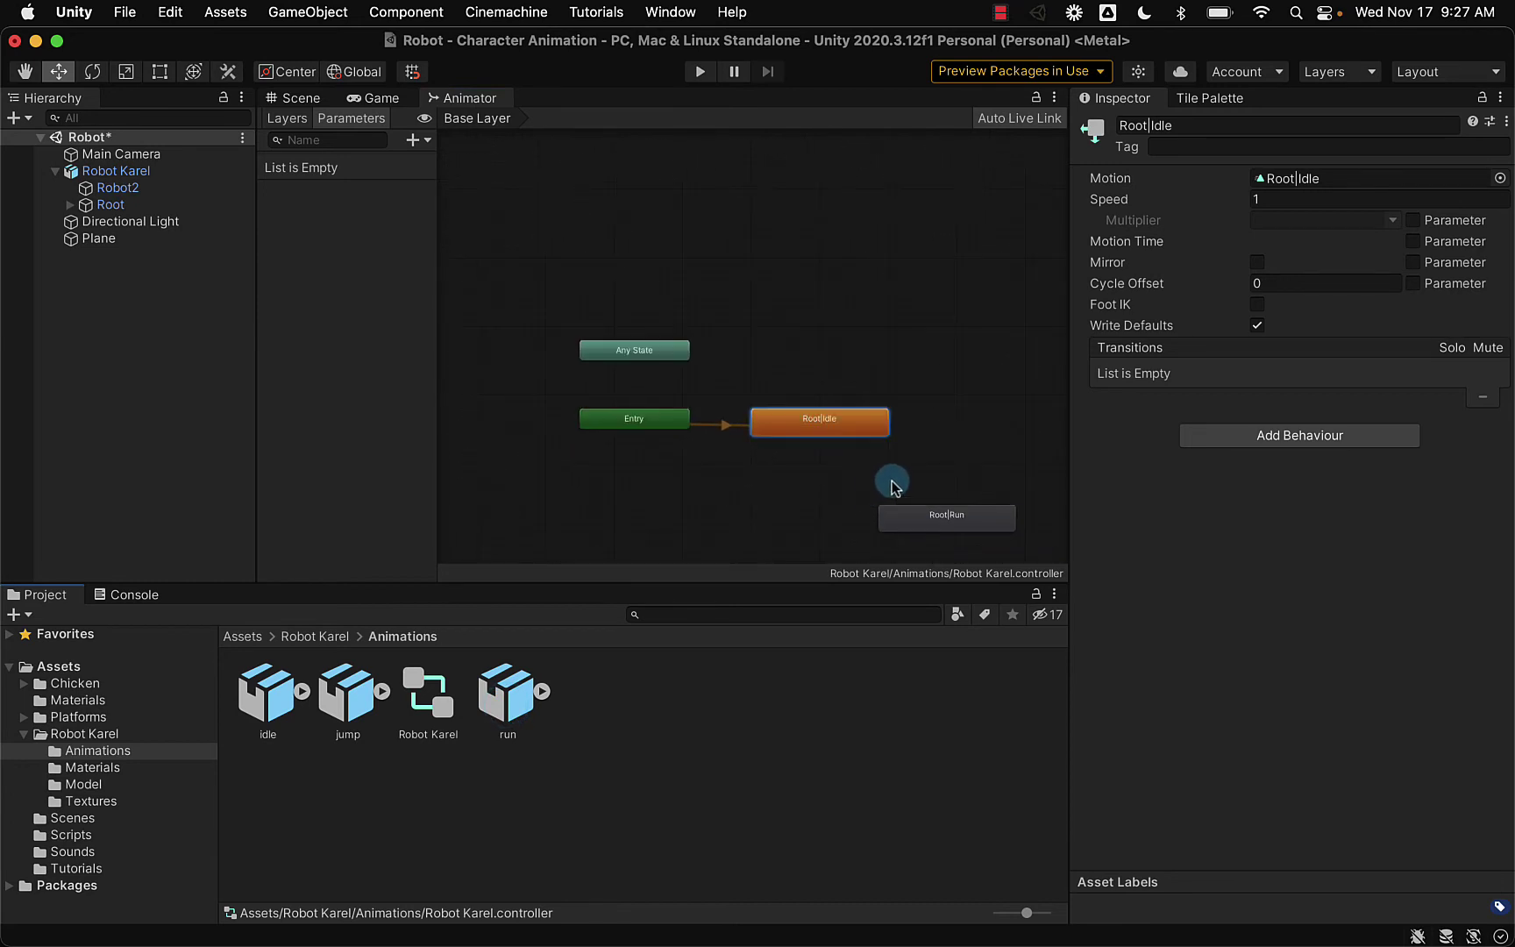
pyautogui.click(953, 463)
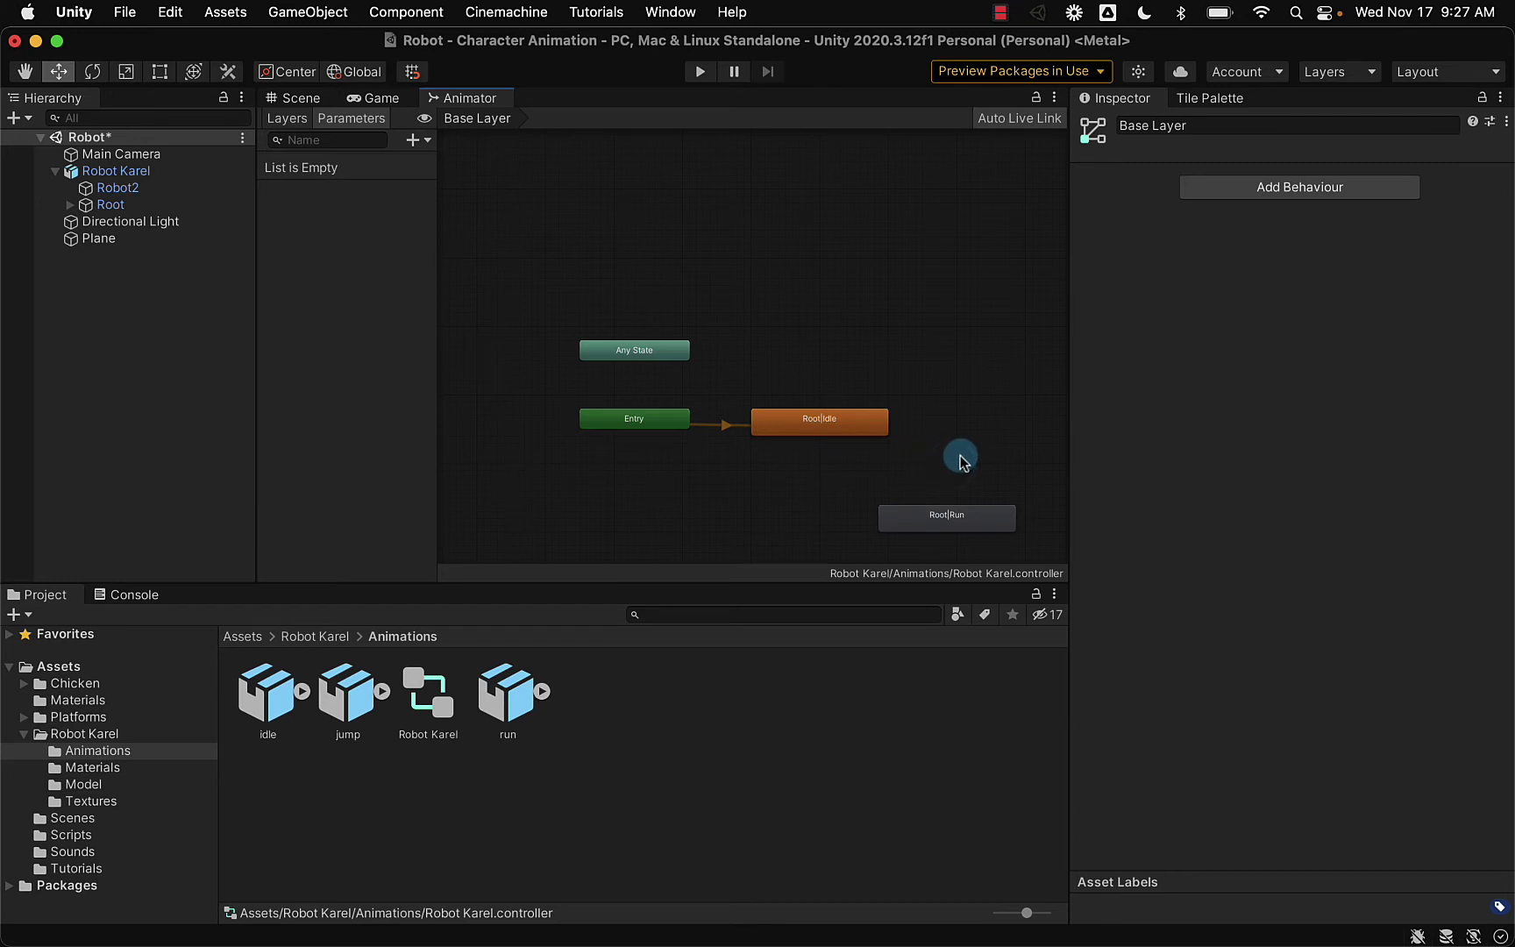
pyautogui.moveTo(960, 453); pyautogui.dragTo(872, 436, button='middle')
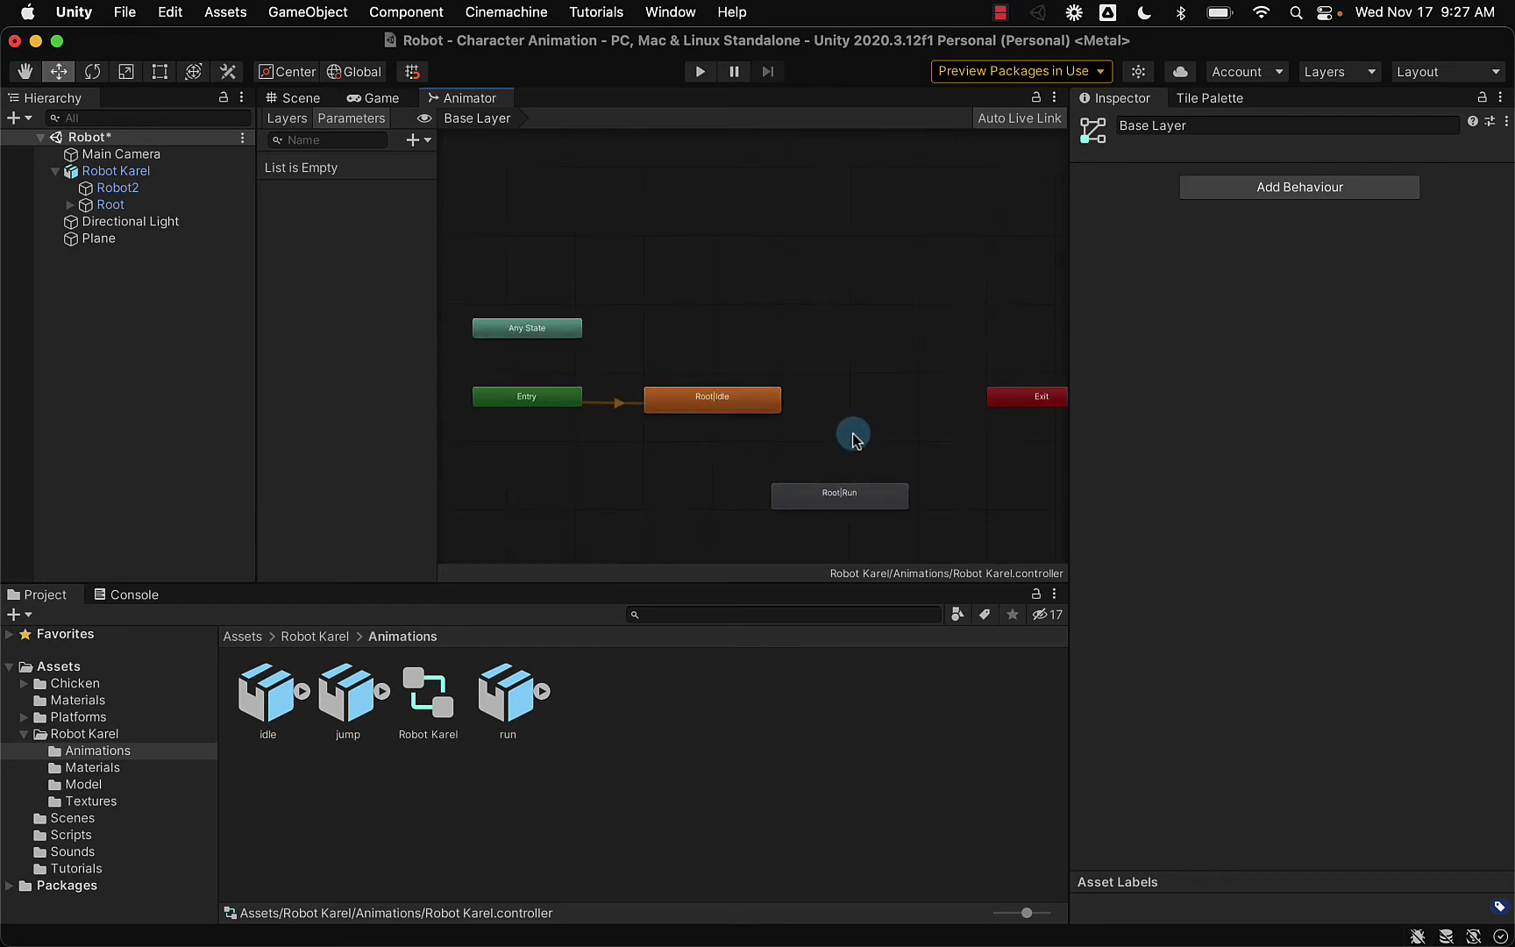
pyautogui.click(840, 498)
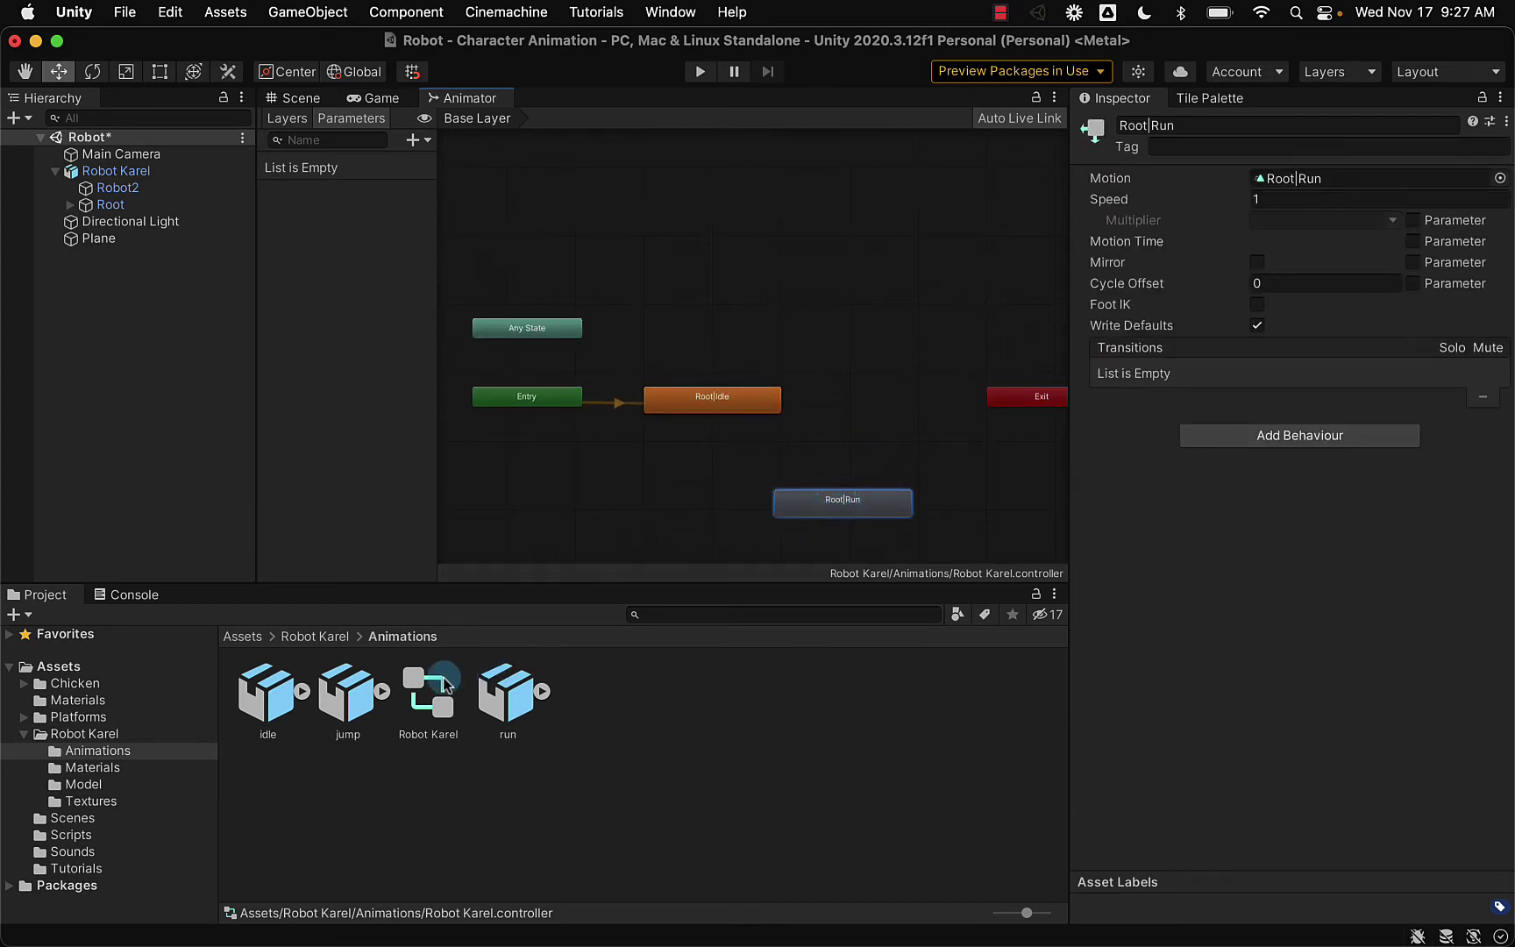
pyautogui.moveTo(352, 697); pyautogui.dragTo(807, 261)
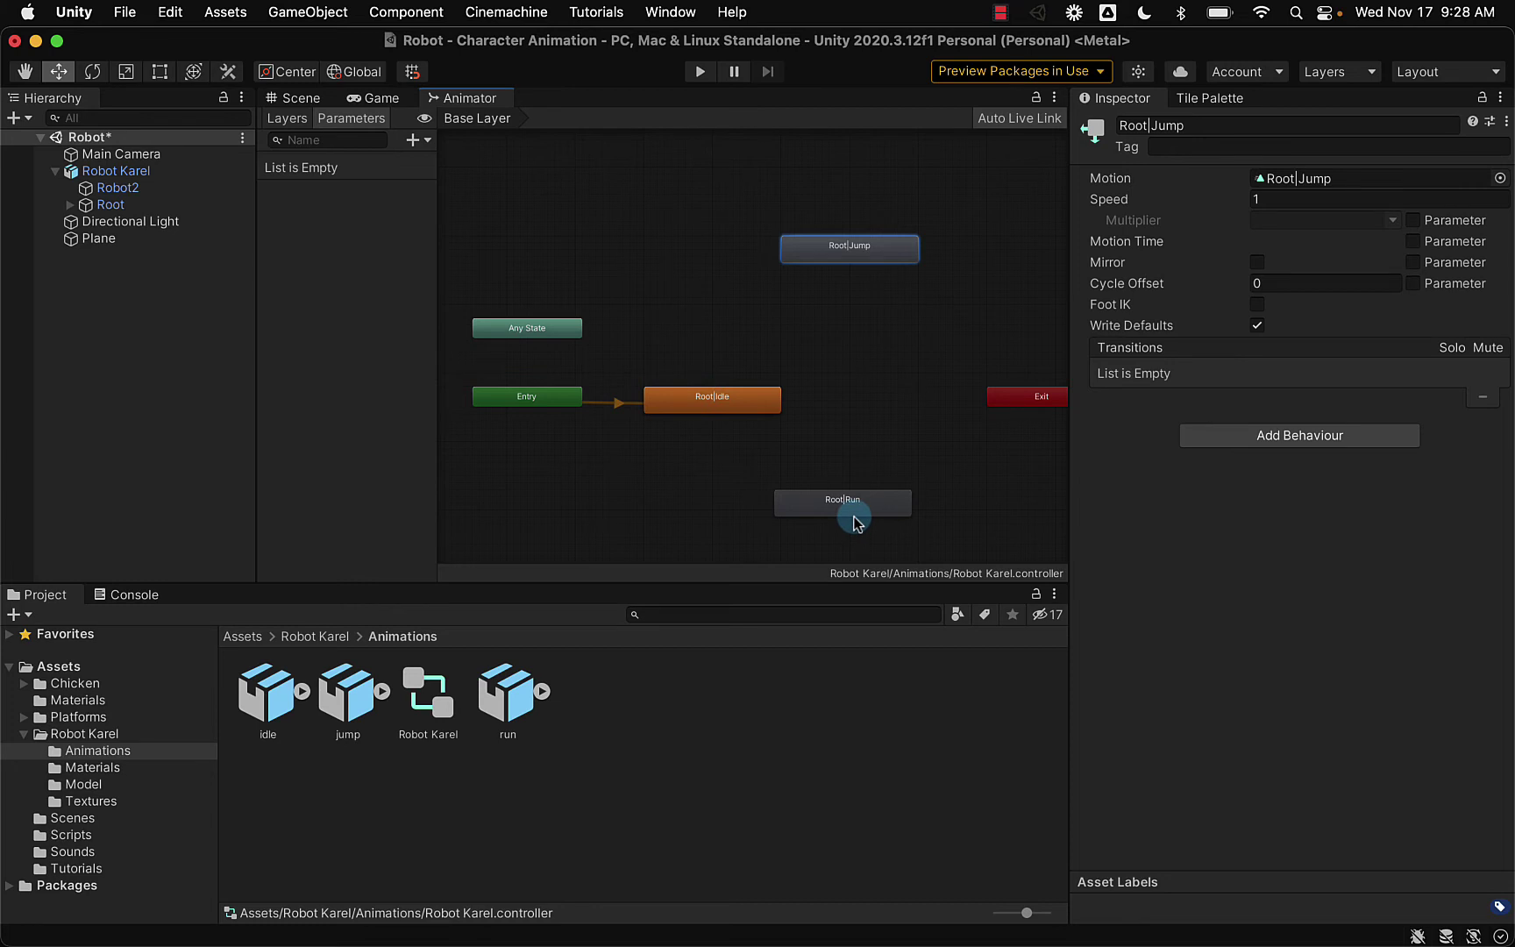
# - Make a transition from the Root|Idle state to the Root|Run state
pyautogui.rightClick(742, 408)
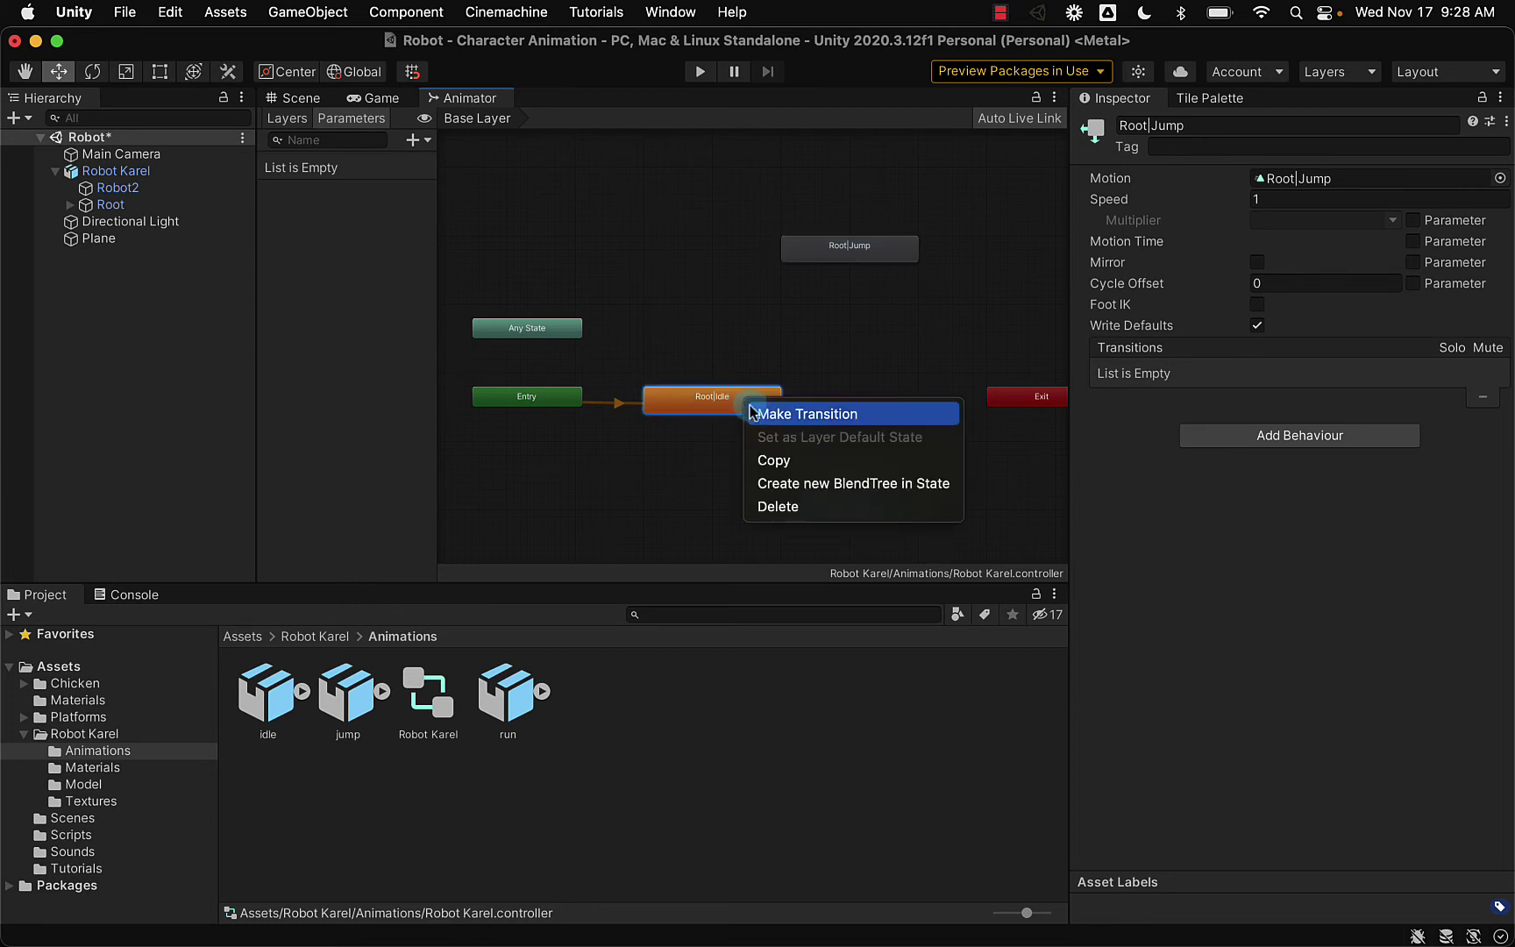
pyautogui.click(792, 414)
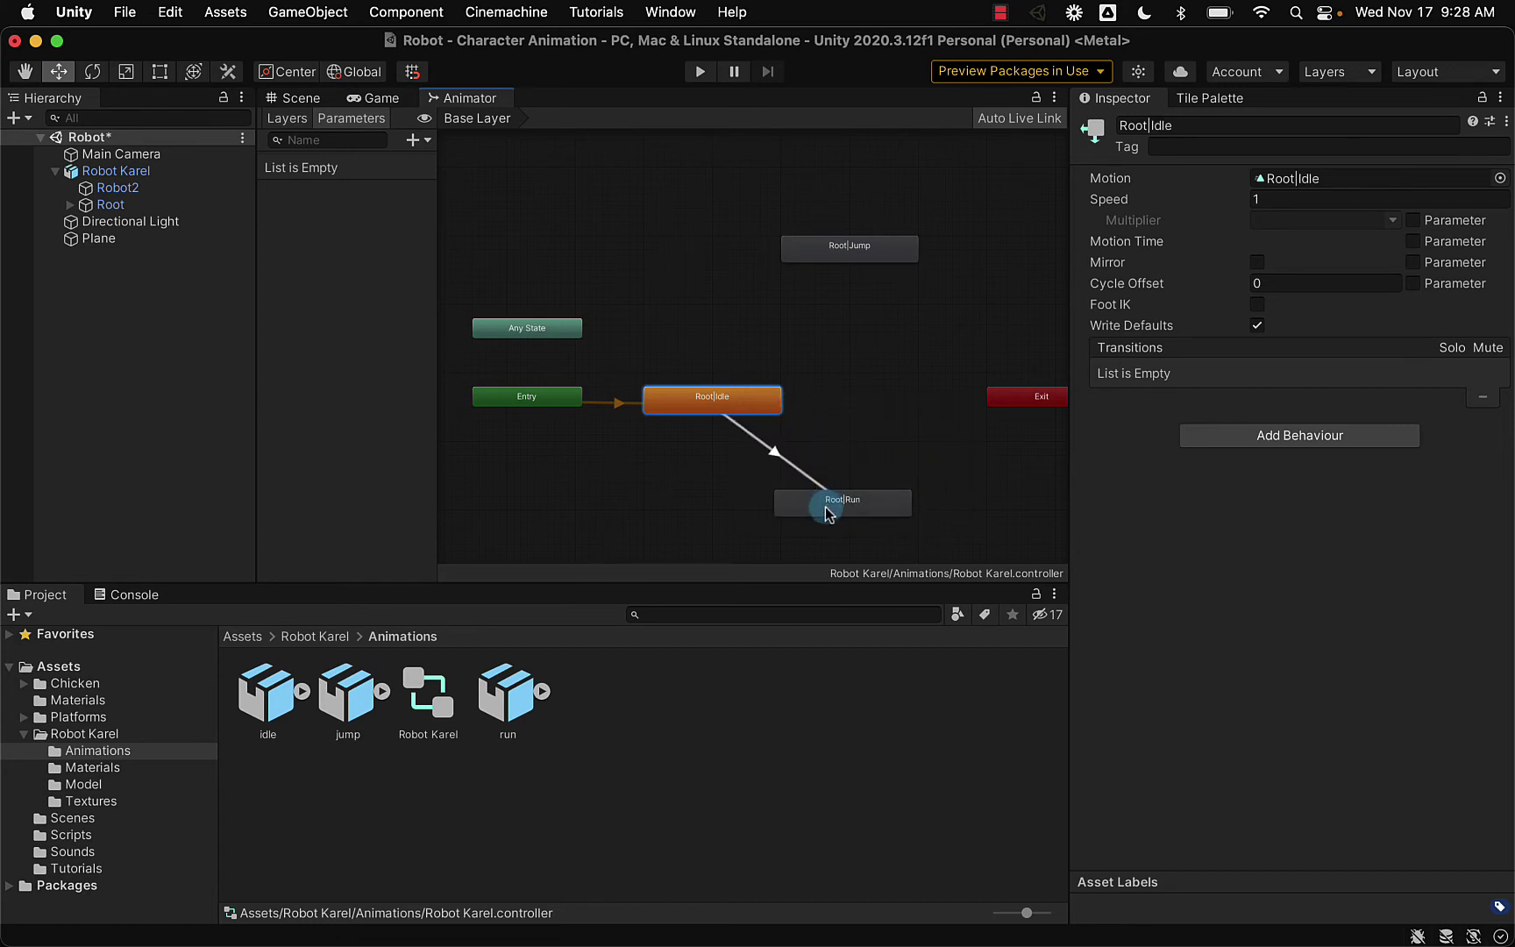
pyautogui.click(826, 509)
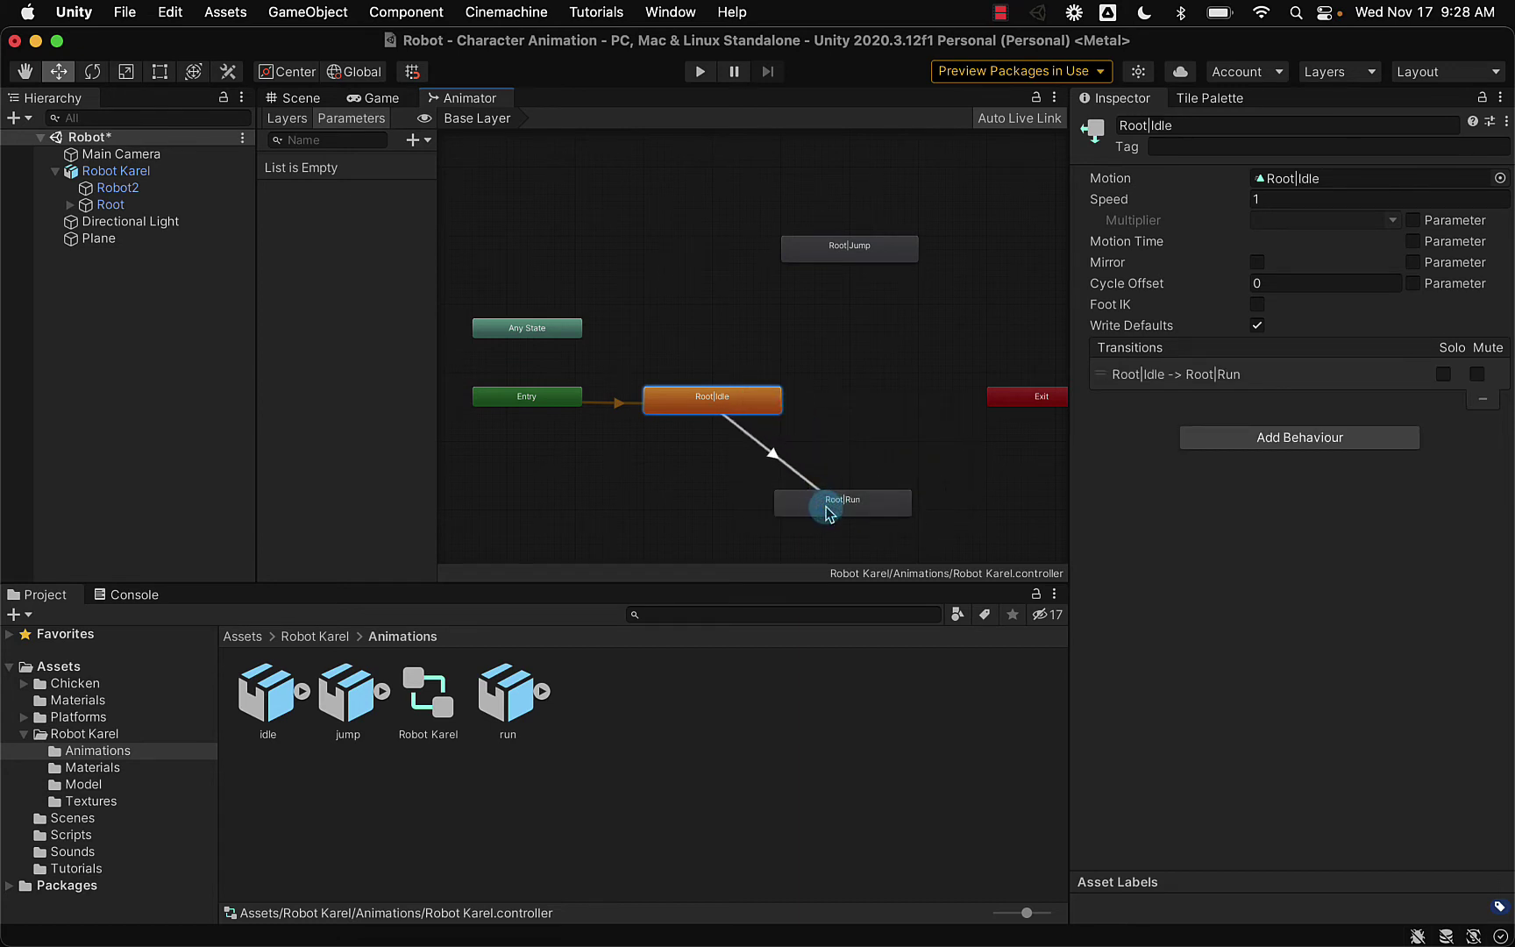
# - Try to connect the Root|Run state back to Root|Idle with a transition
pyautogui.rightClick(824, 514)
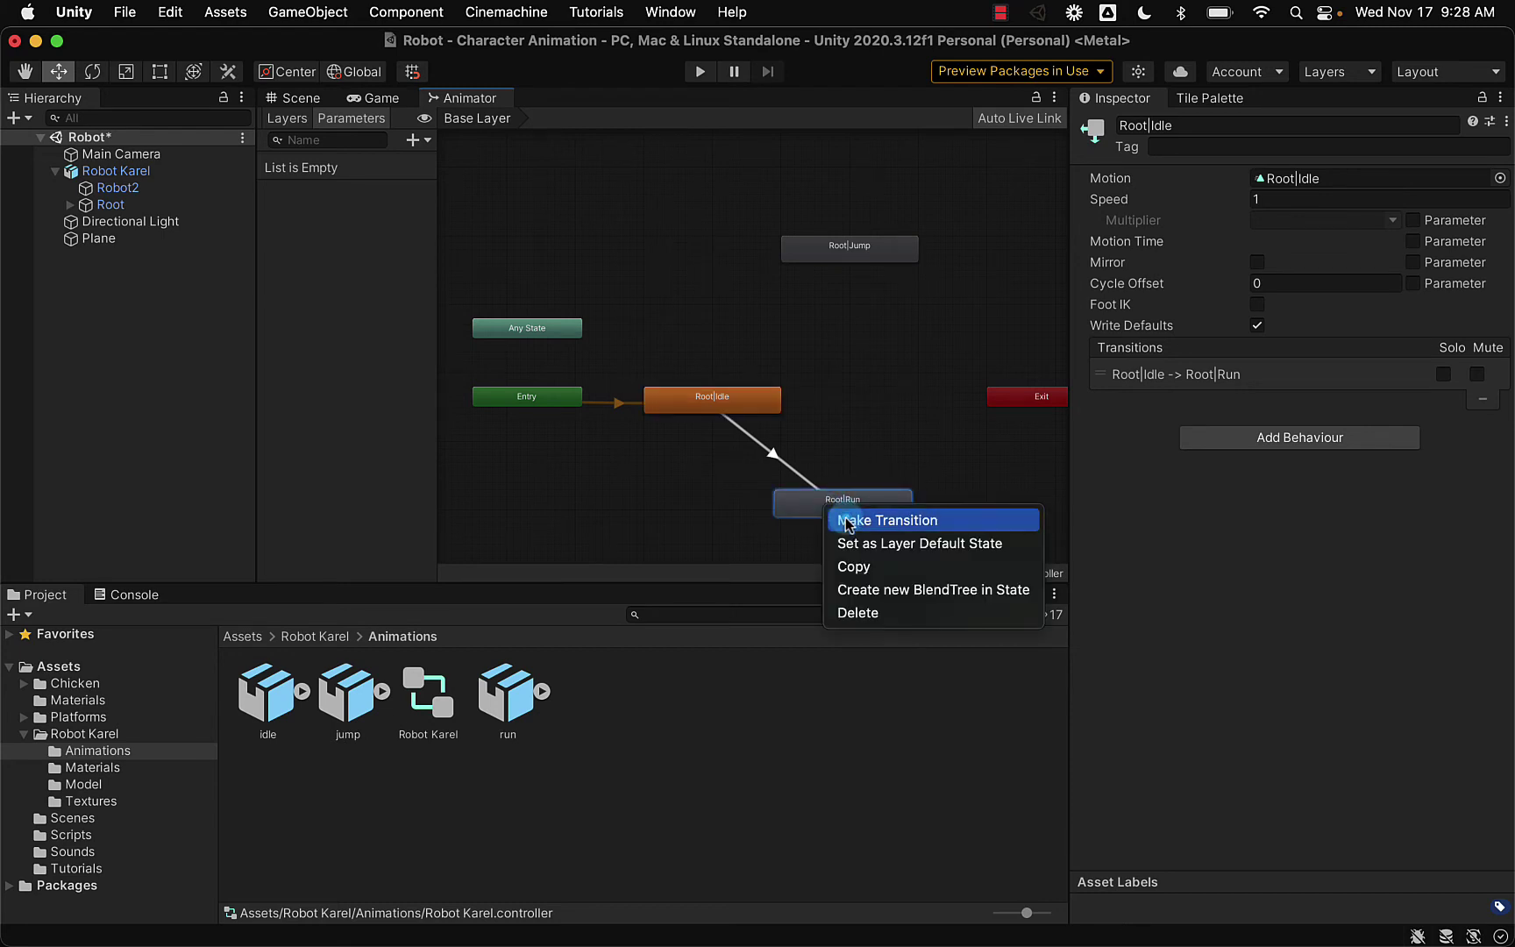
pyautogui.click(847, 522)
pyautogui.click(704, 403)
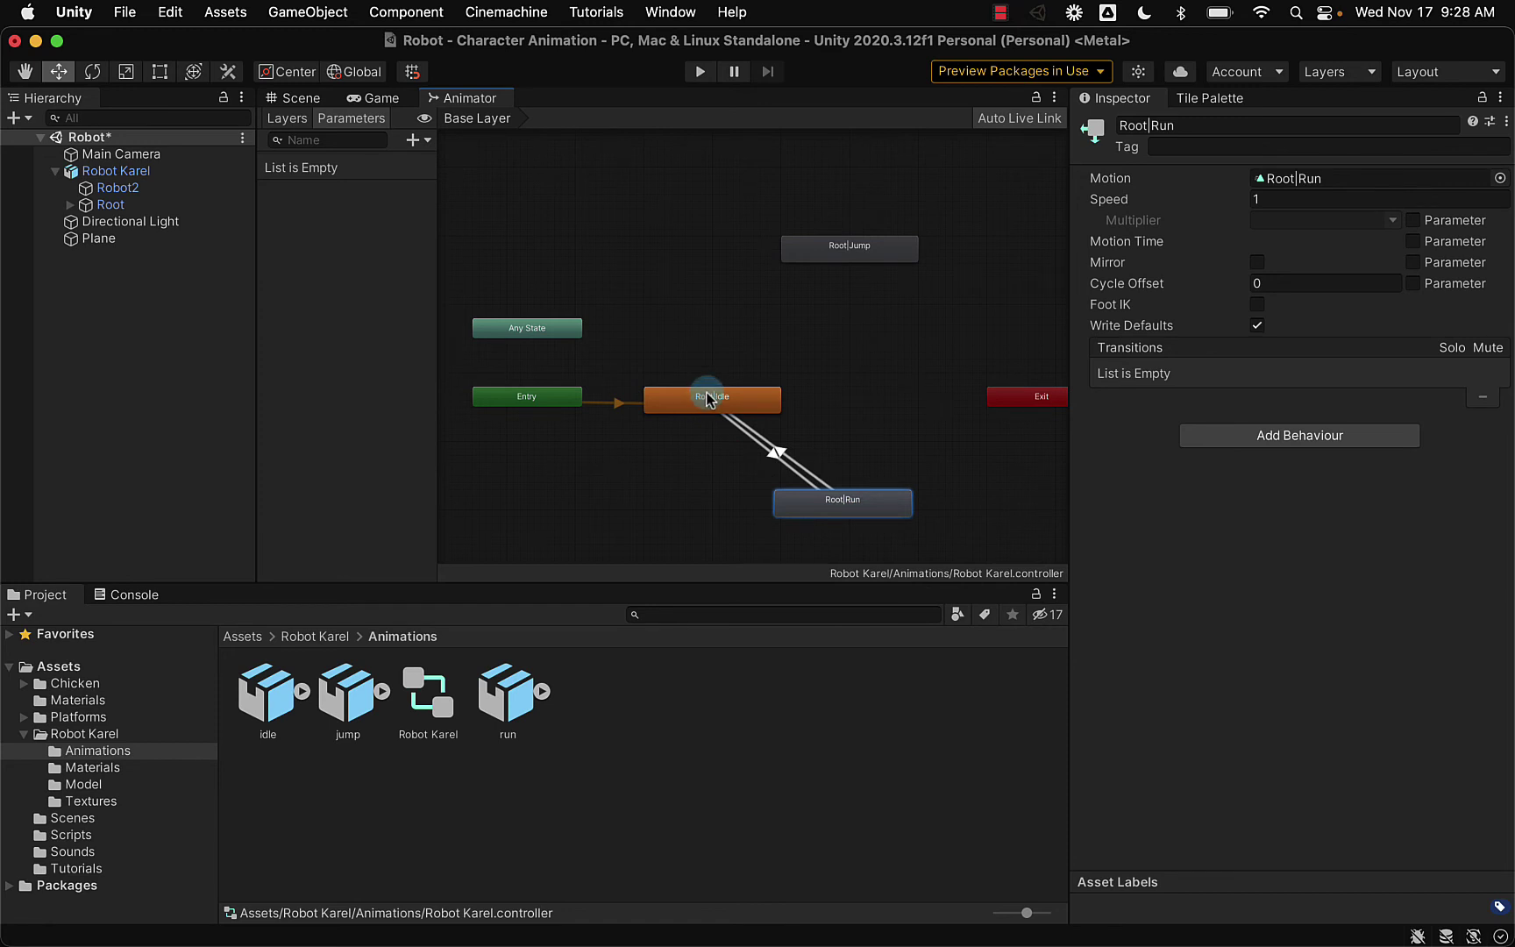
pyautogui.rightClick(709, 399)
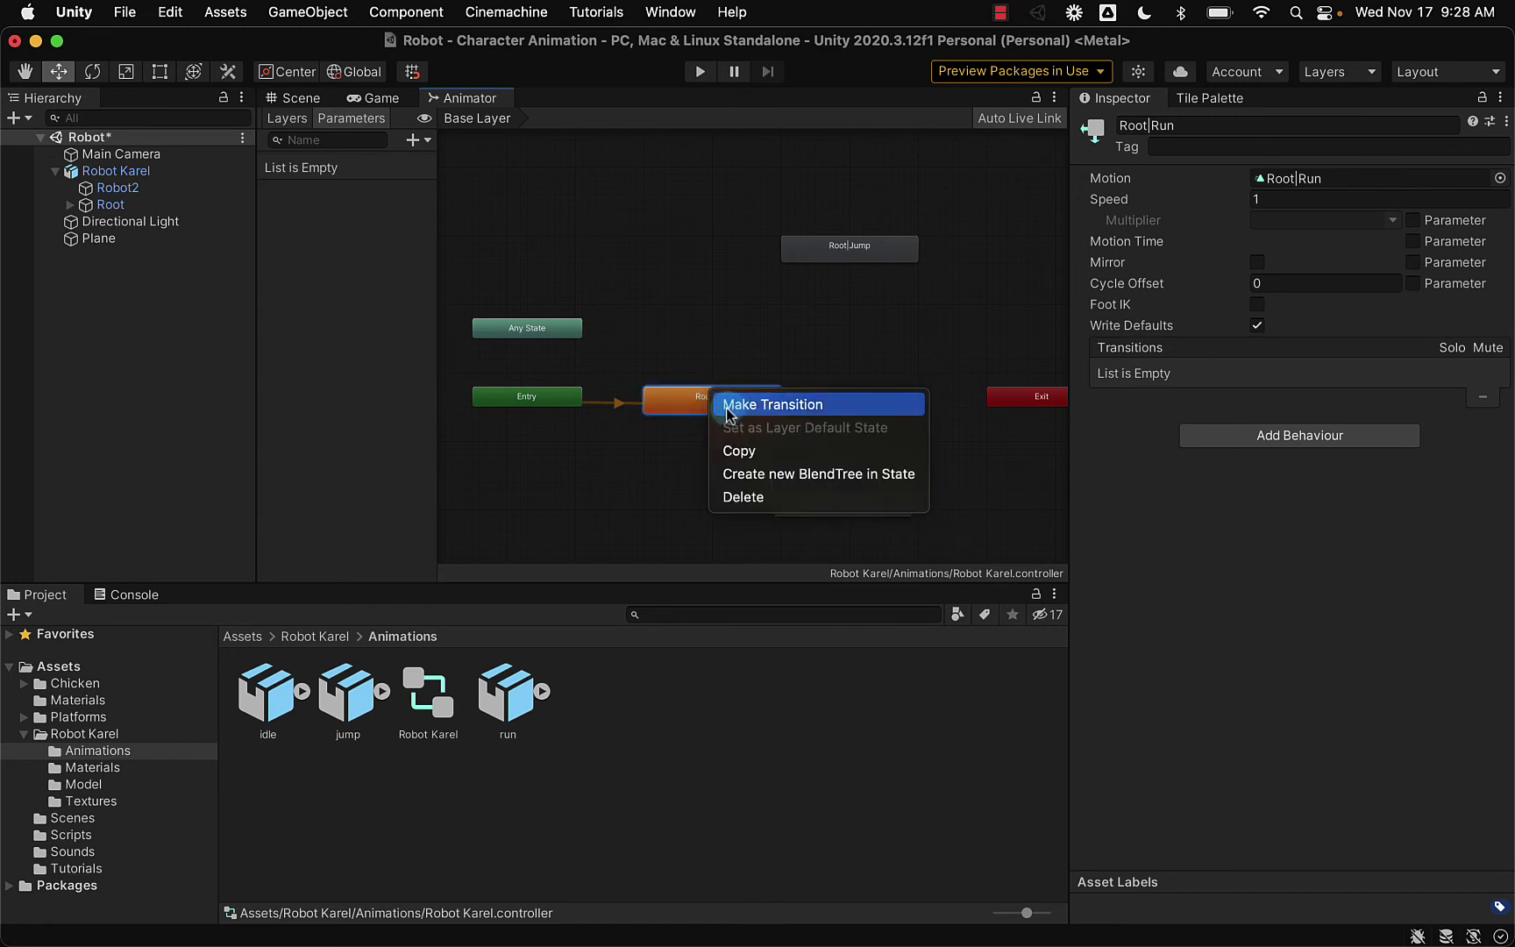
pyautogui.click(689, 404)
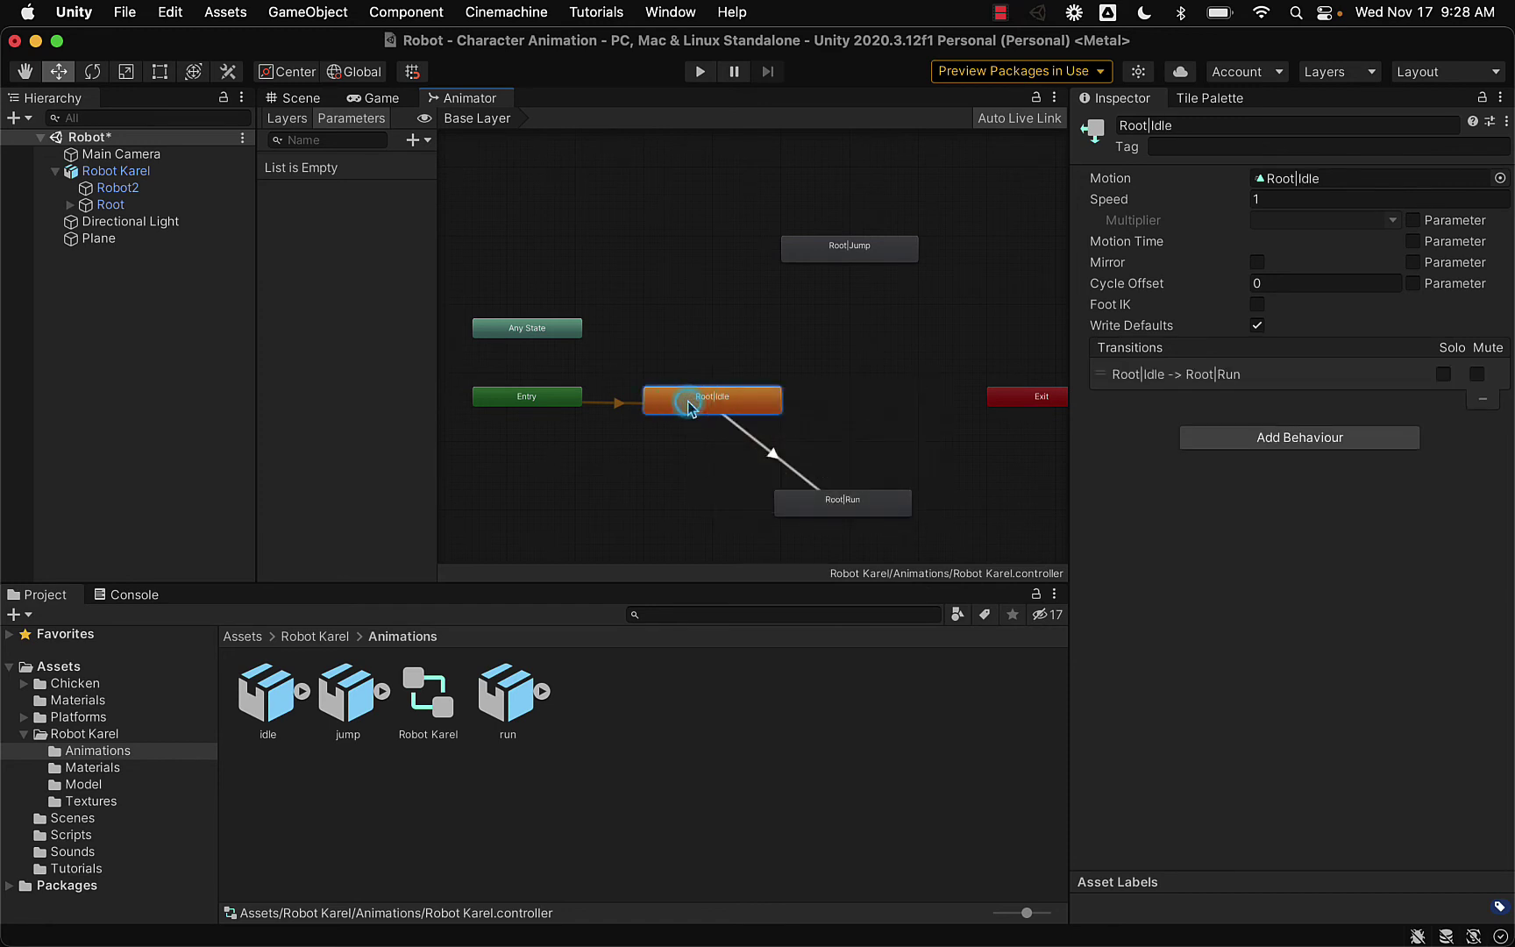
# - Make a transition from the Root|Run state back to the Root|Idle state
pyautogui.rightClick(857, 502)
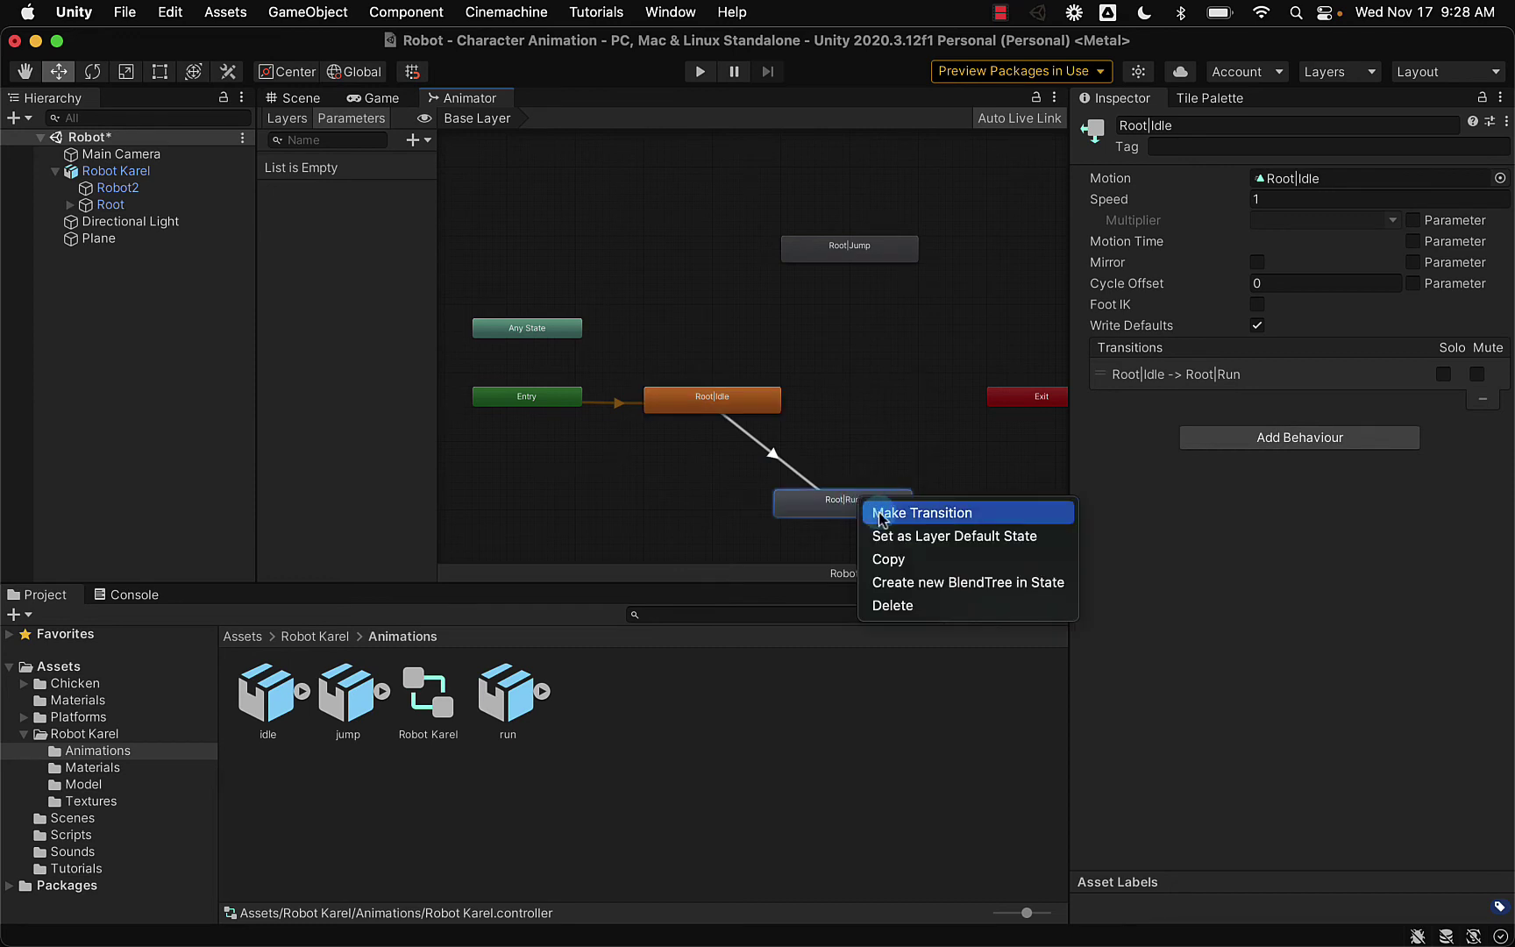
pyautogui.click(879, 514)
pyautogui.click(842, 475)
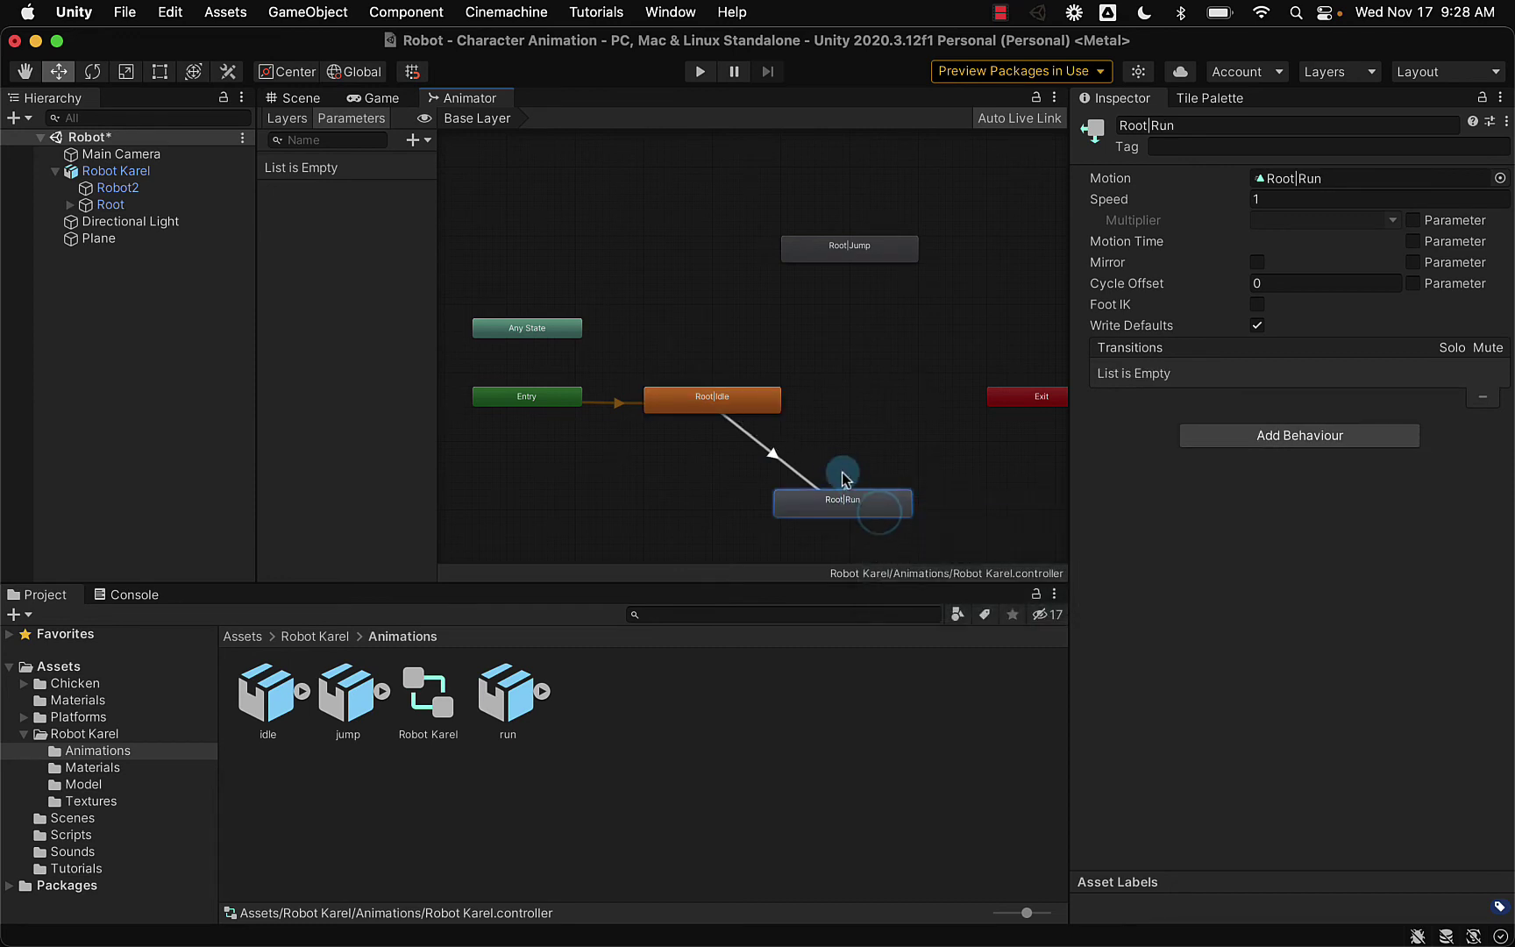
pyautogui.click(754, 399)
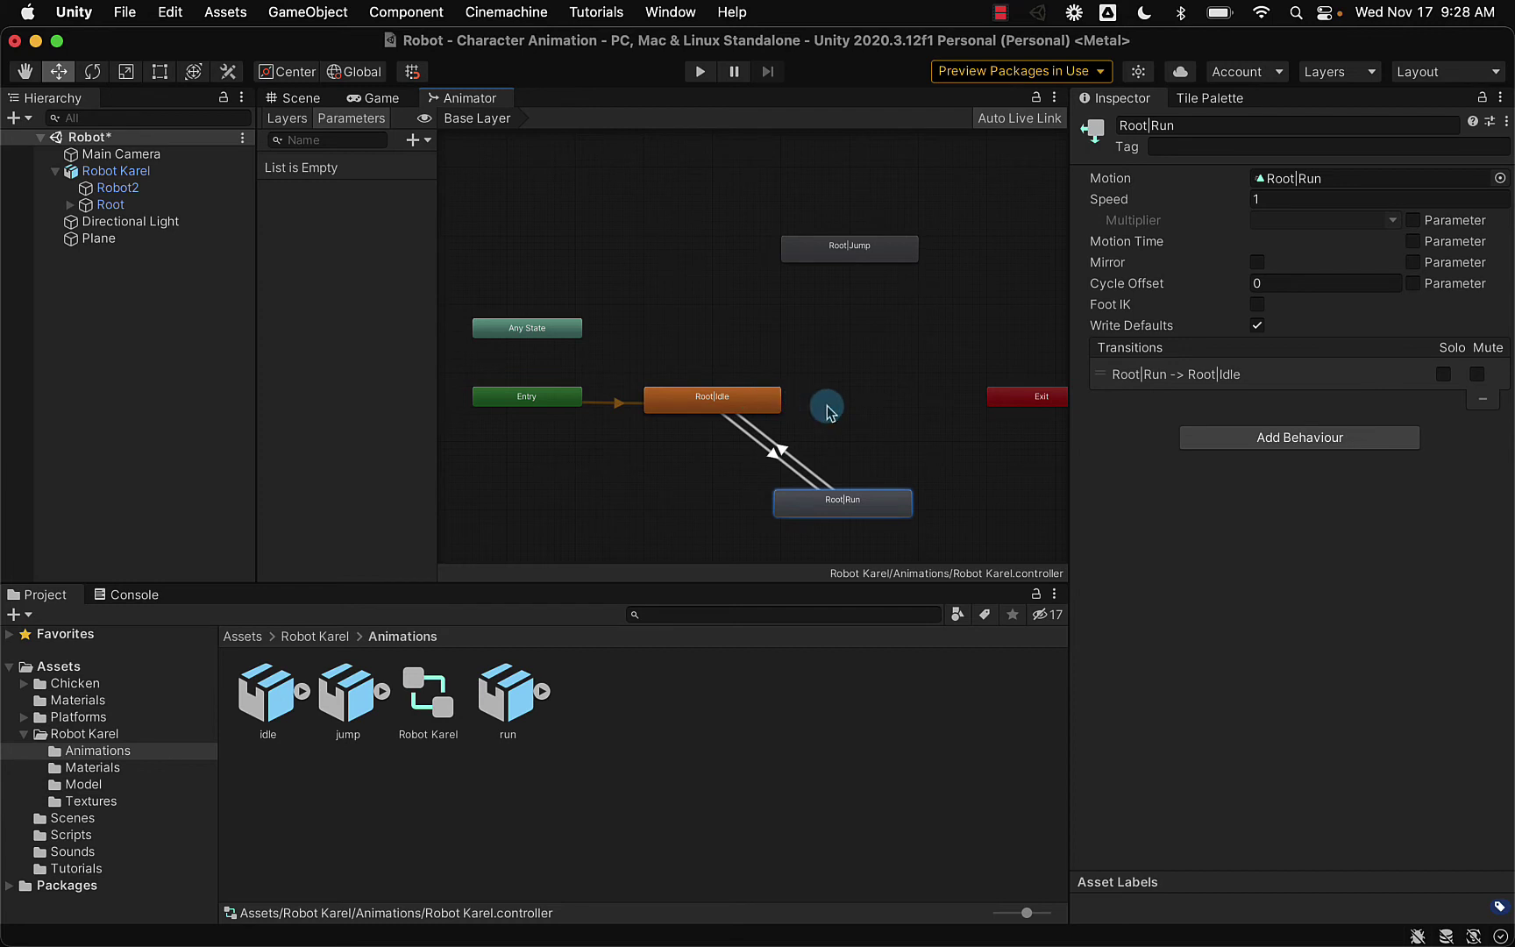
# - Make transitions in both directions between the Root|Idle and Root|Jump states
pyautogui.rightClick(728, 403)
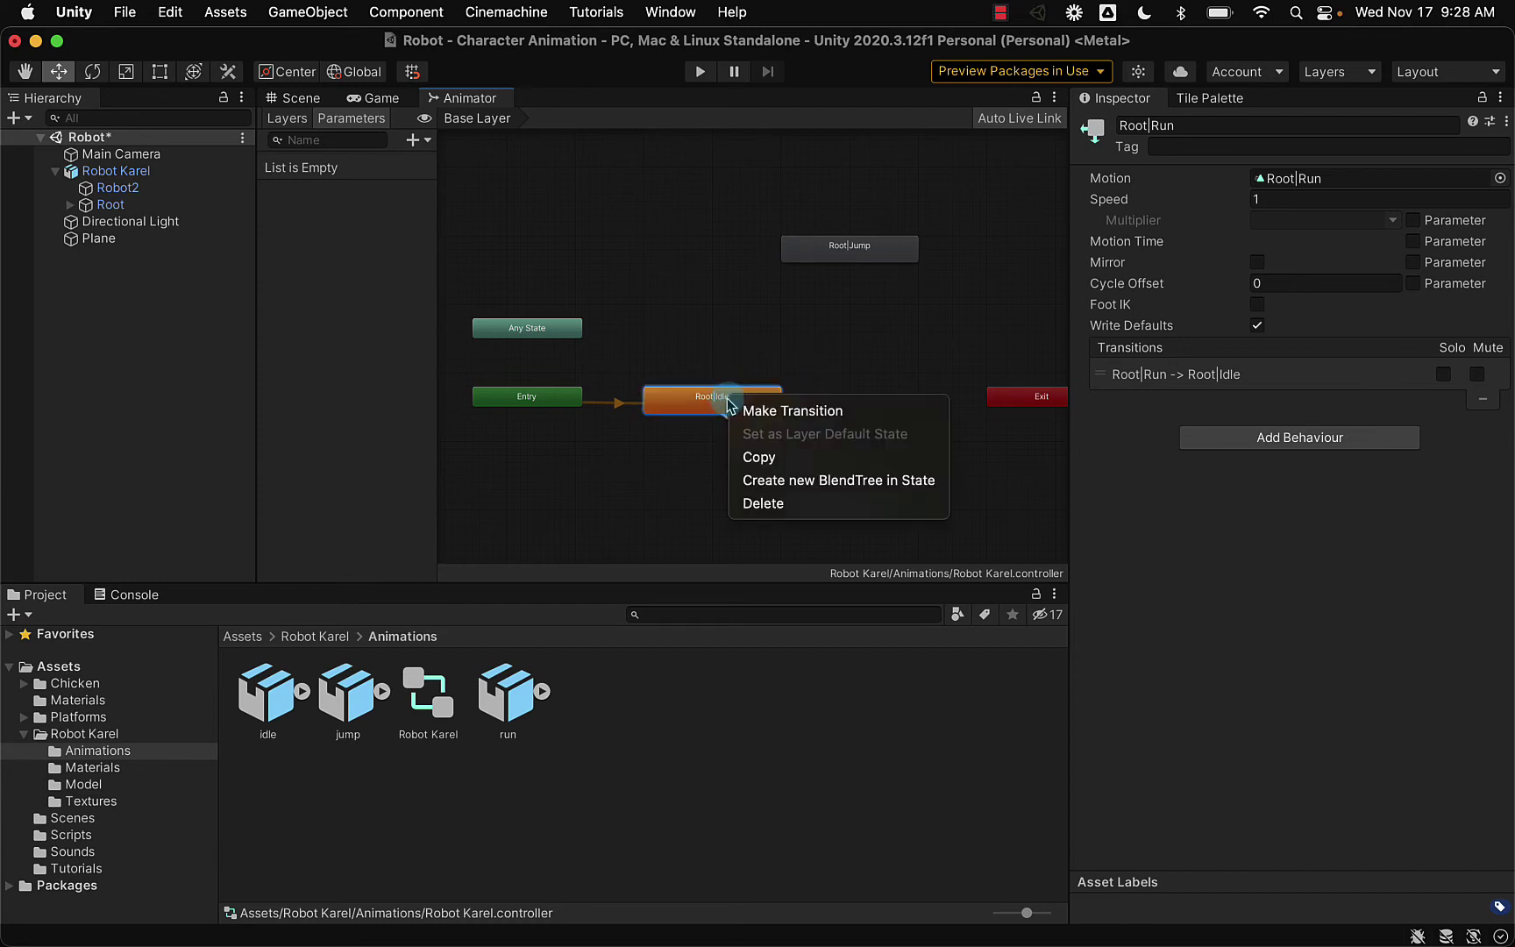
pyautogui.click(814, 410)
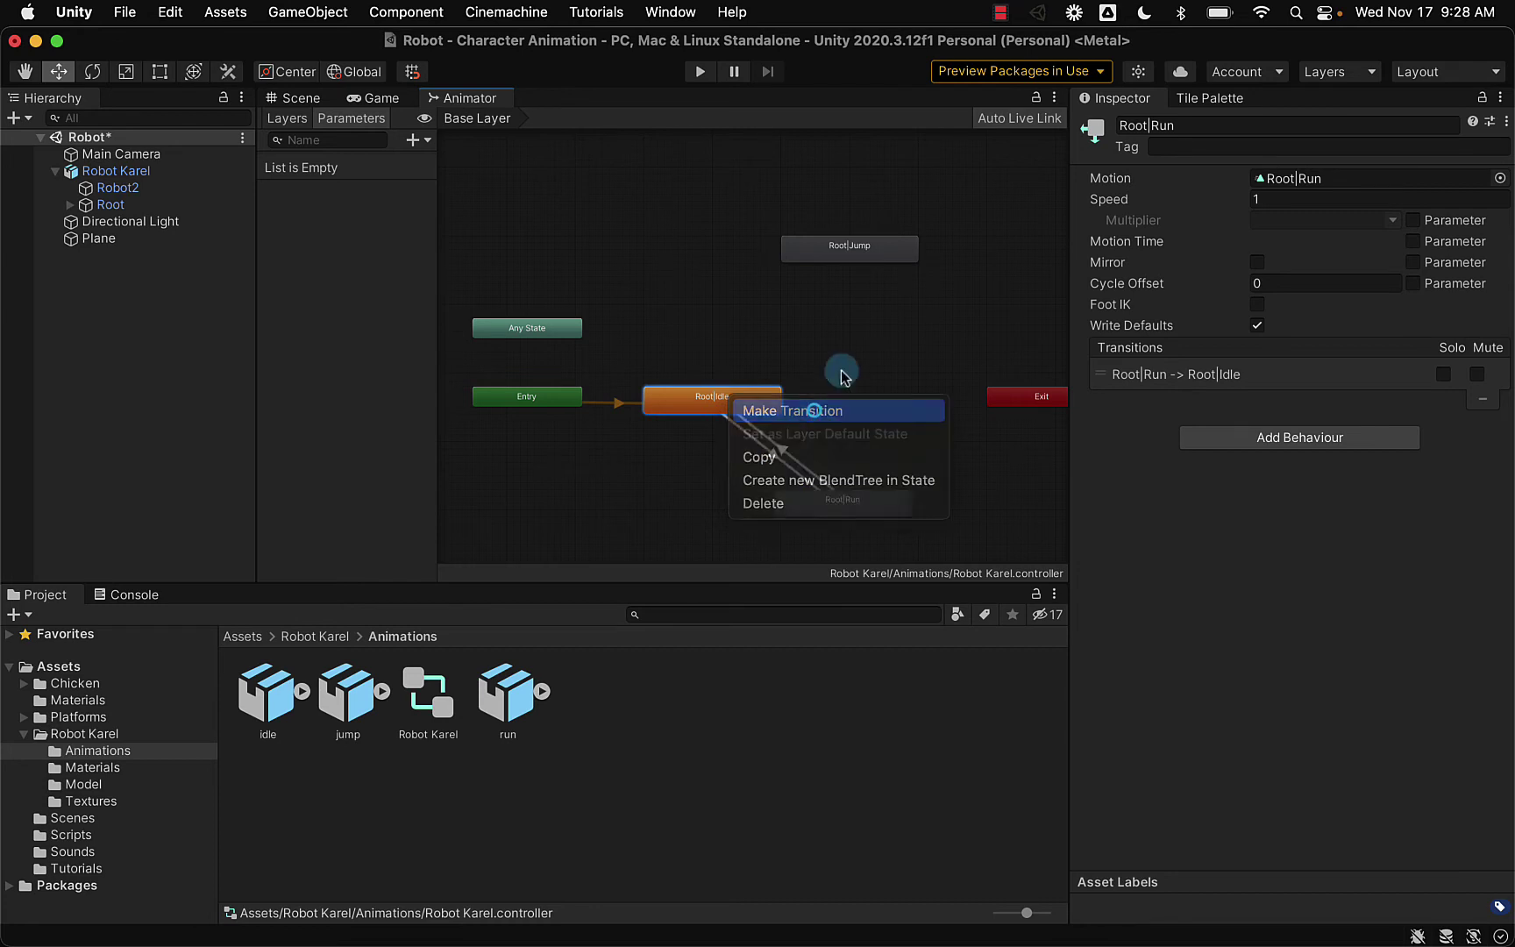
pyautogui.click(850, 249)
pyautogui.rightClick(848, 248)
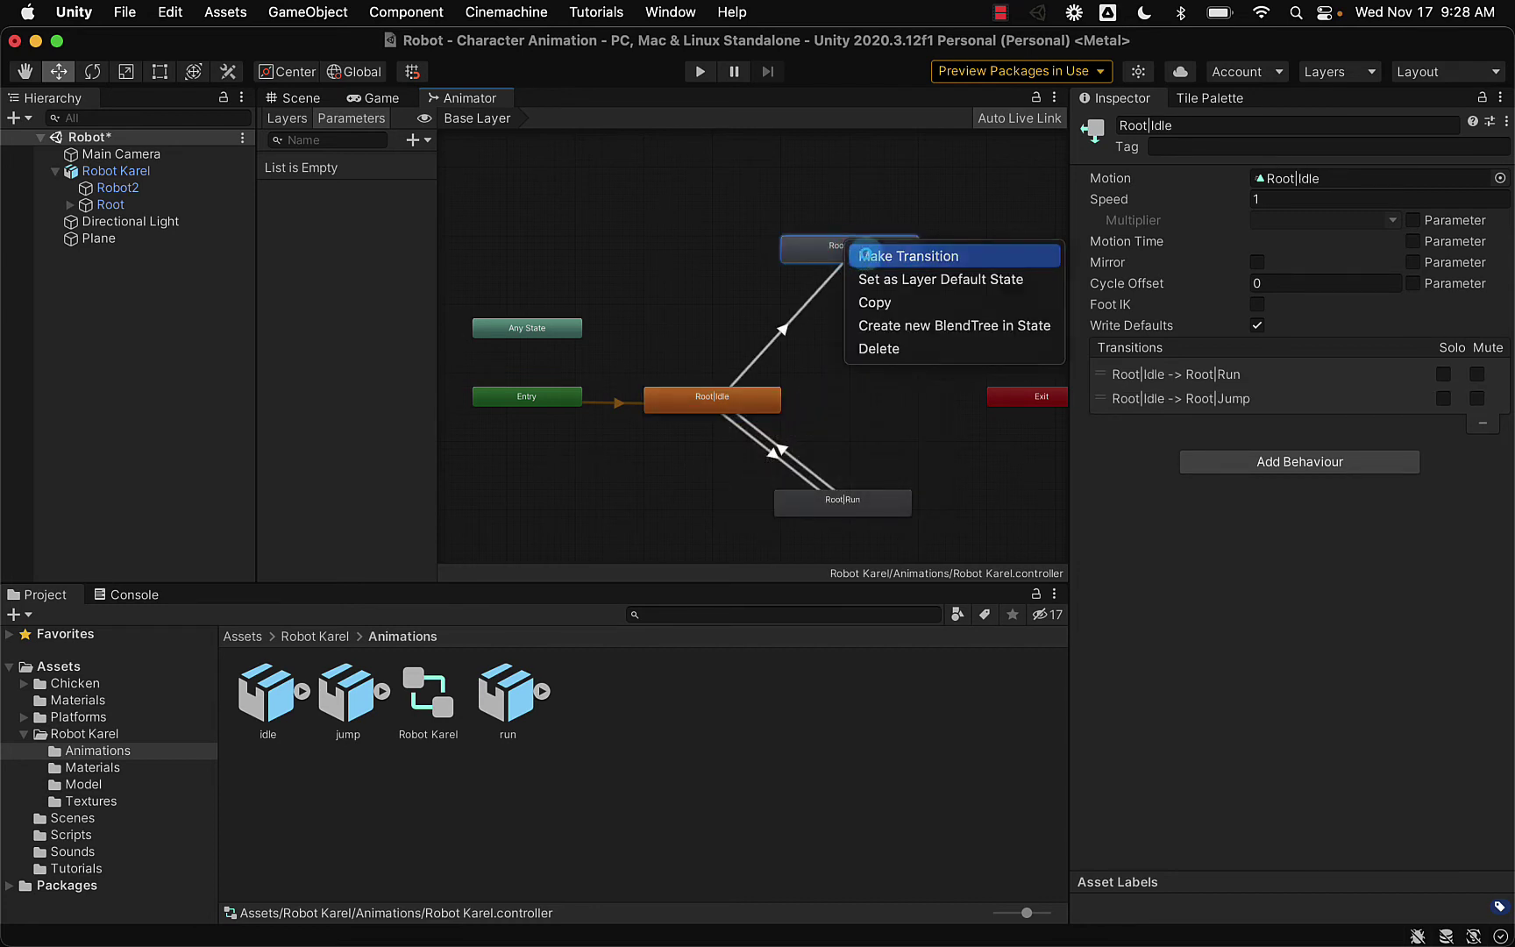
pyautogui.click(866, 258)
pyautogui.click(699, 394)
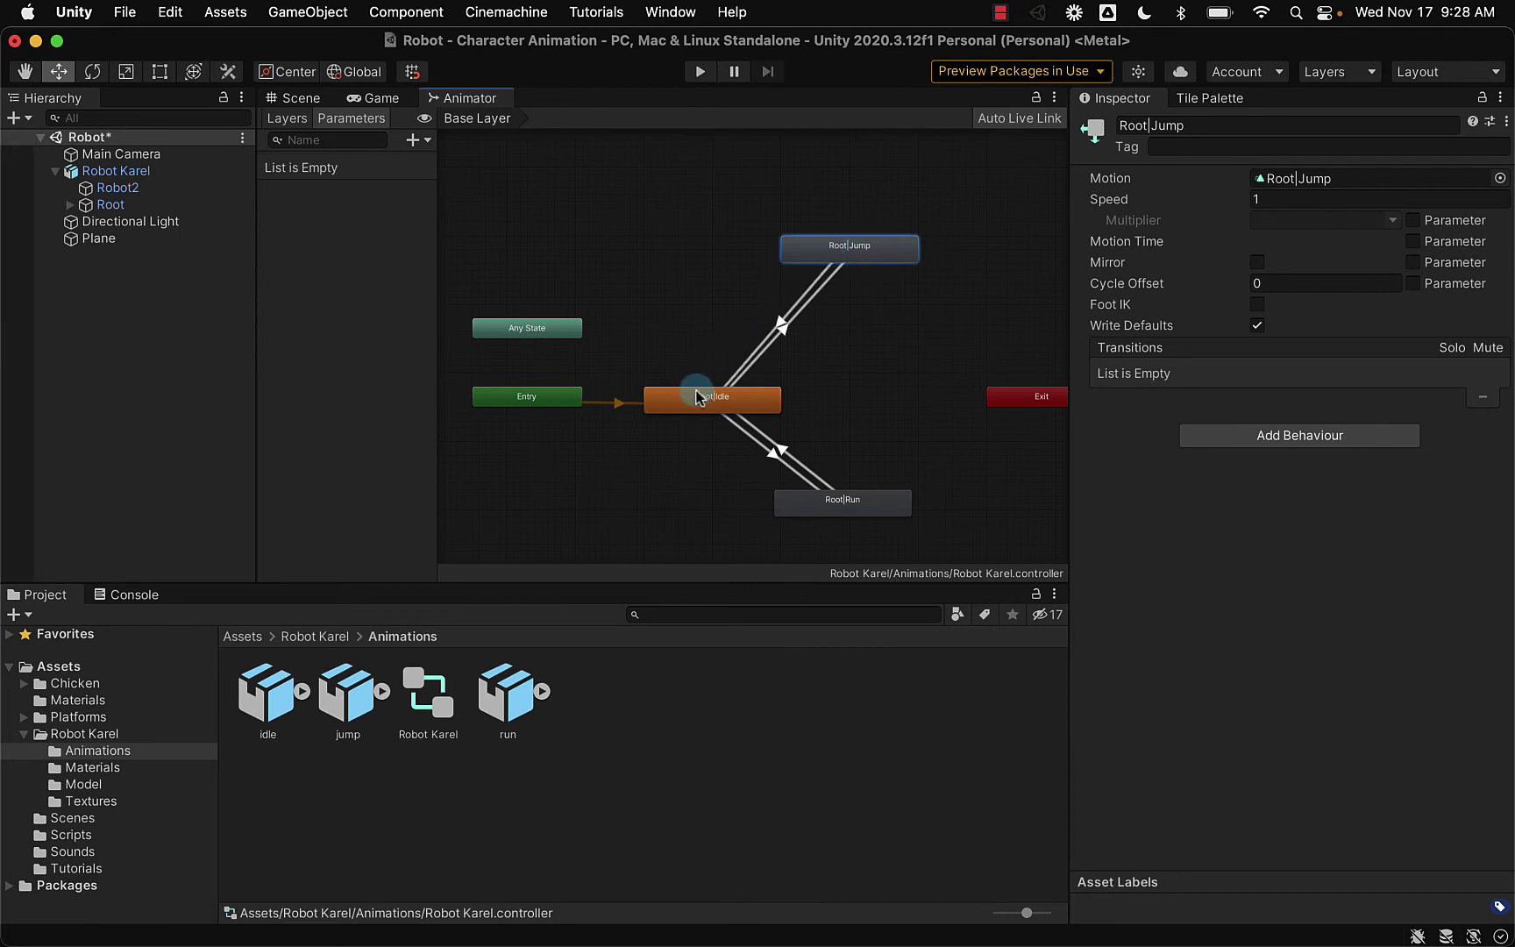
# - Make transitions in both directions between the Root|Run and Root|Jump states
pyautogui.click(881, 505)
pyautogui.rightClick(881, 505)
pyautogui.click(908, 512)
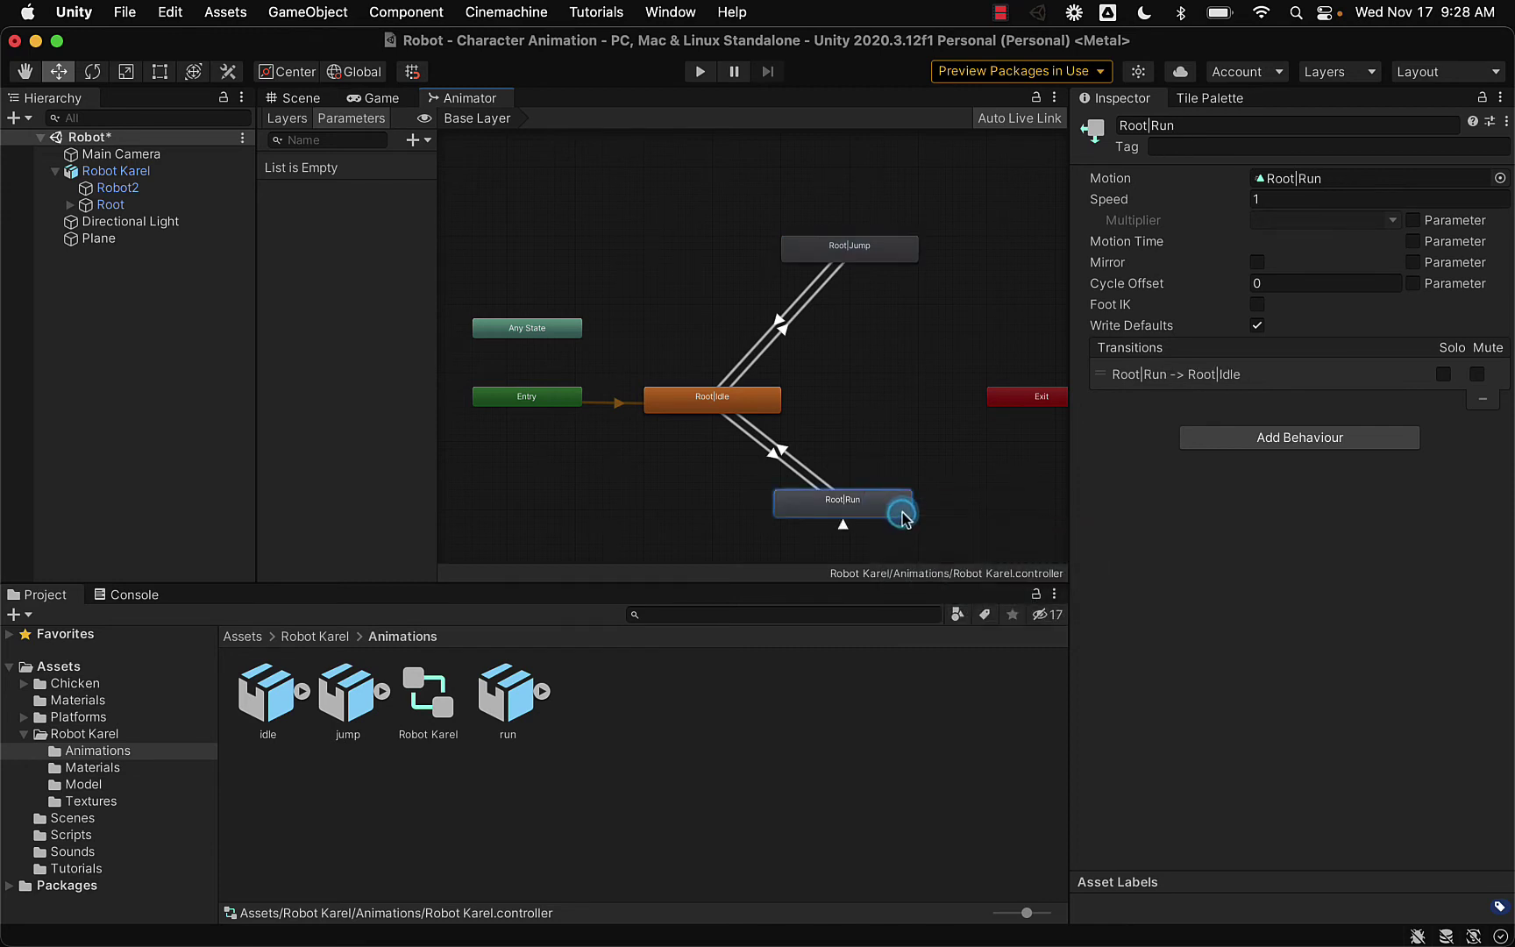
pyautogui.click(855, 249)
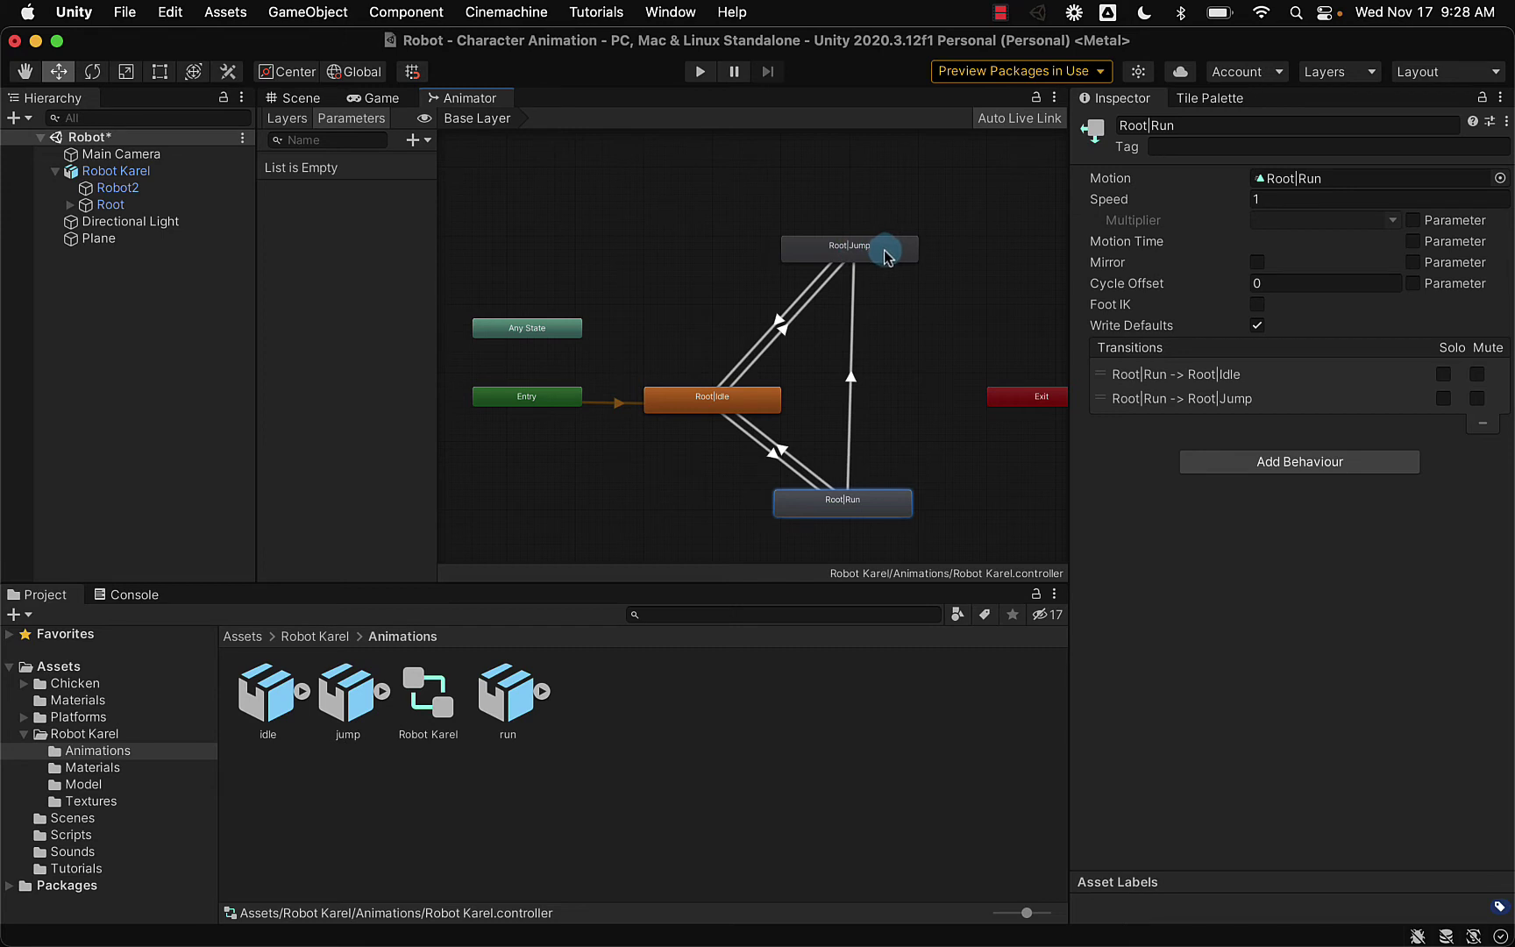
pyautogui.rightClick(881, 258)
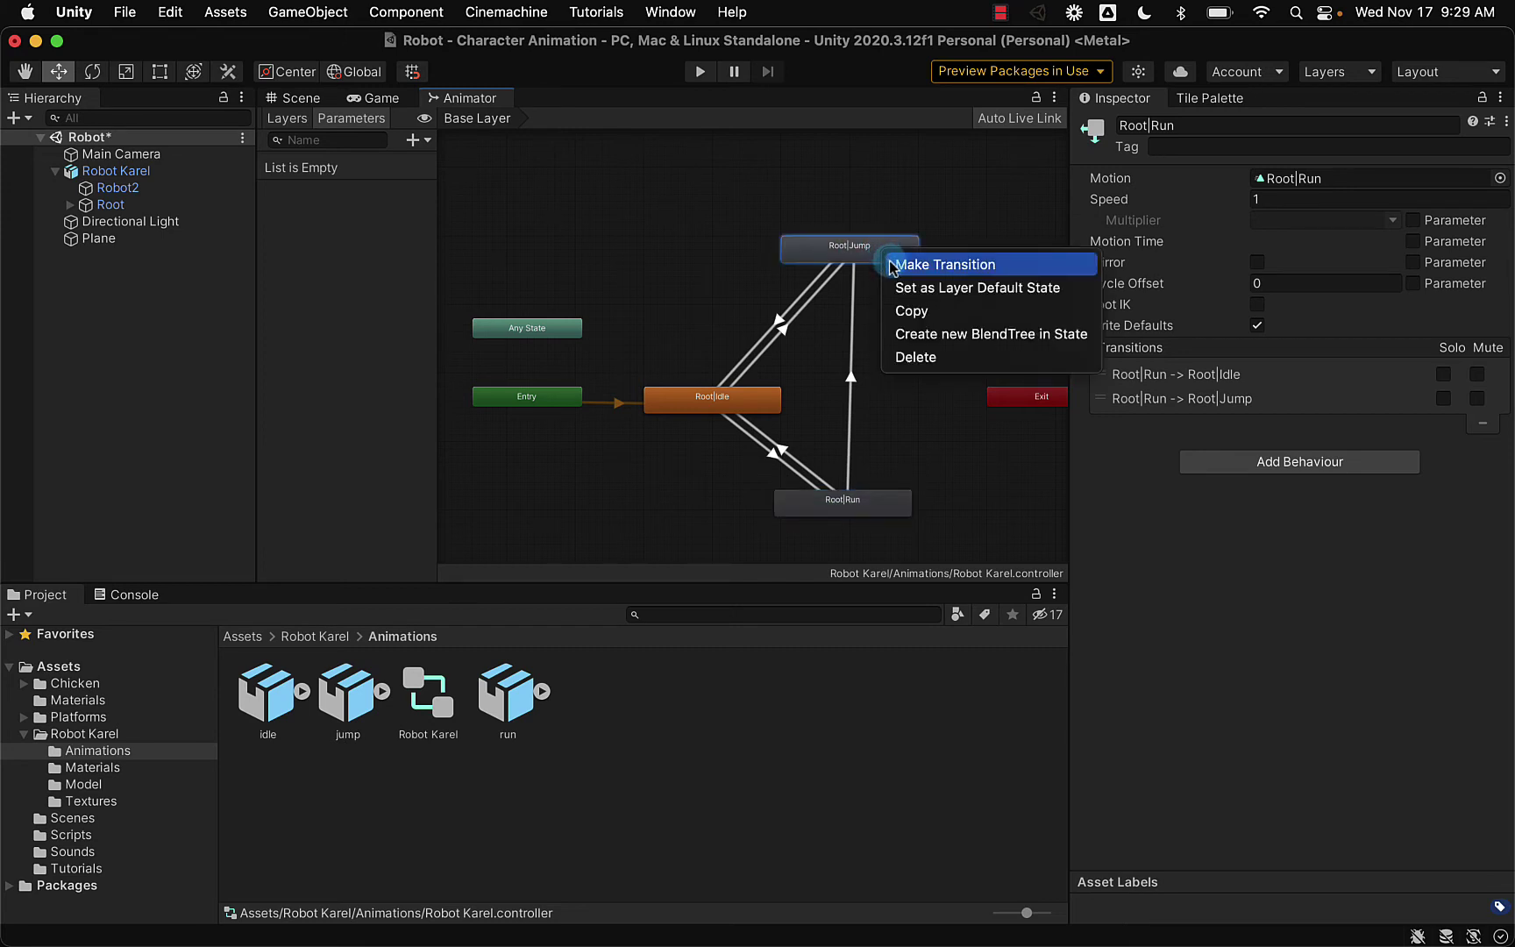
pyautogui.click(885, 261)
pyautogui.click(863, 506)
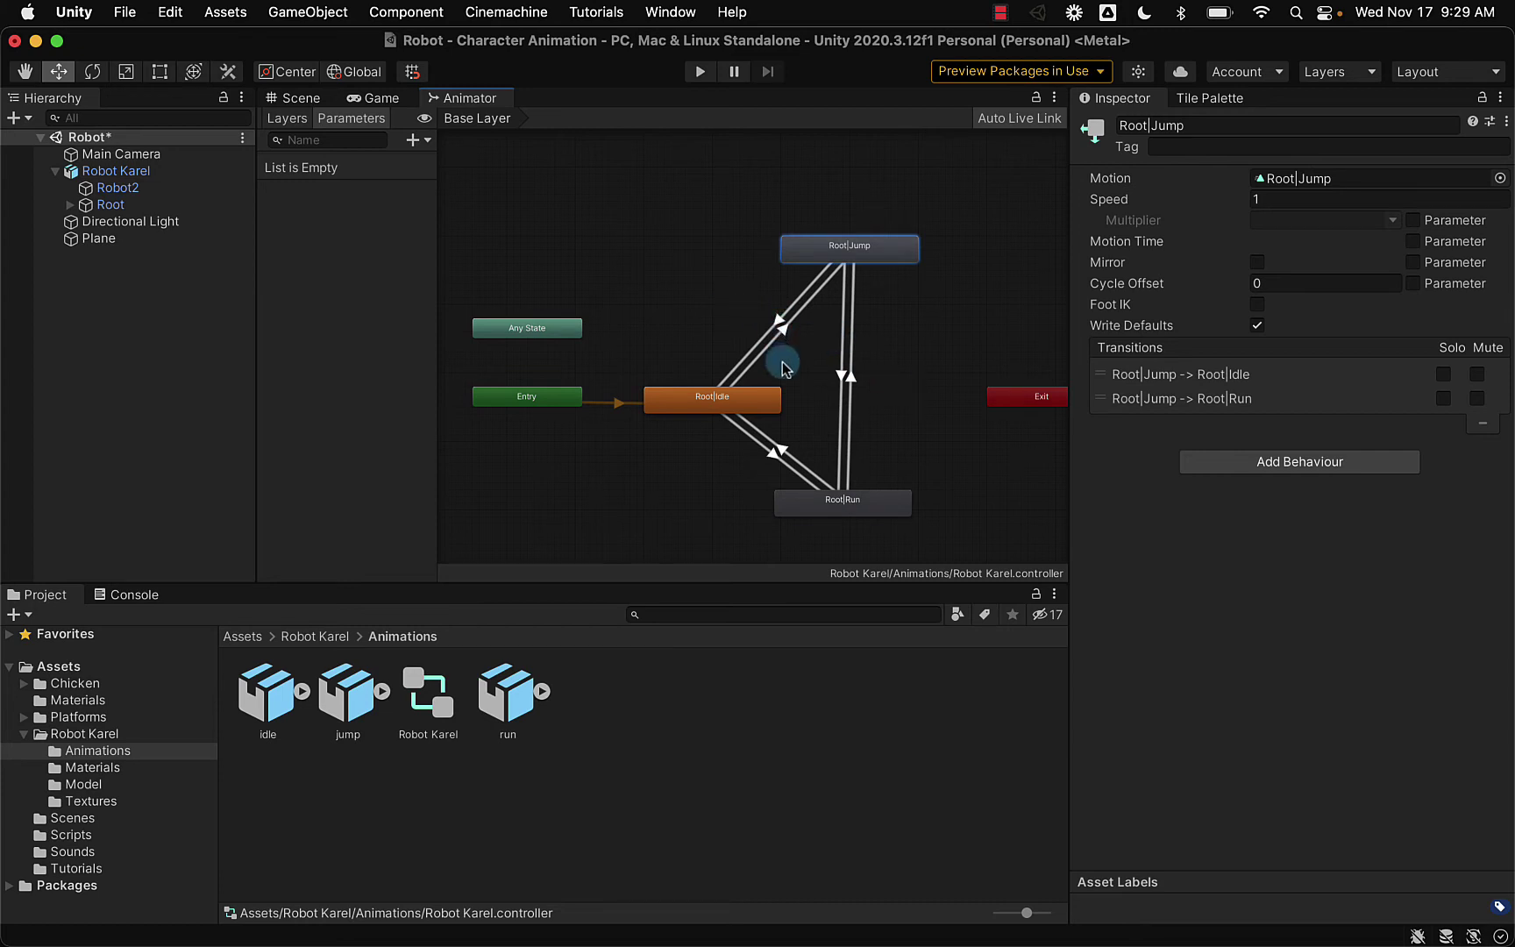
# - Add two Bool parameters to the Animator Controller, named Jump and Run Forward
pyautogui.click(771, 456)
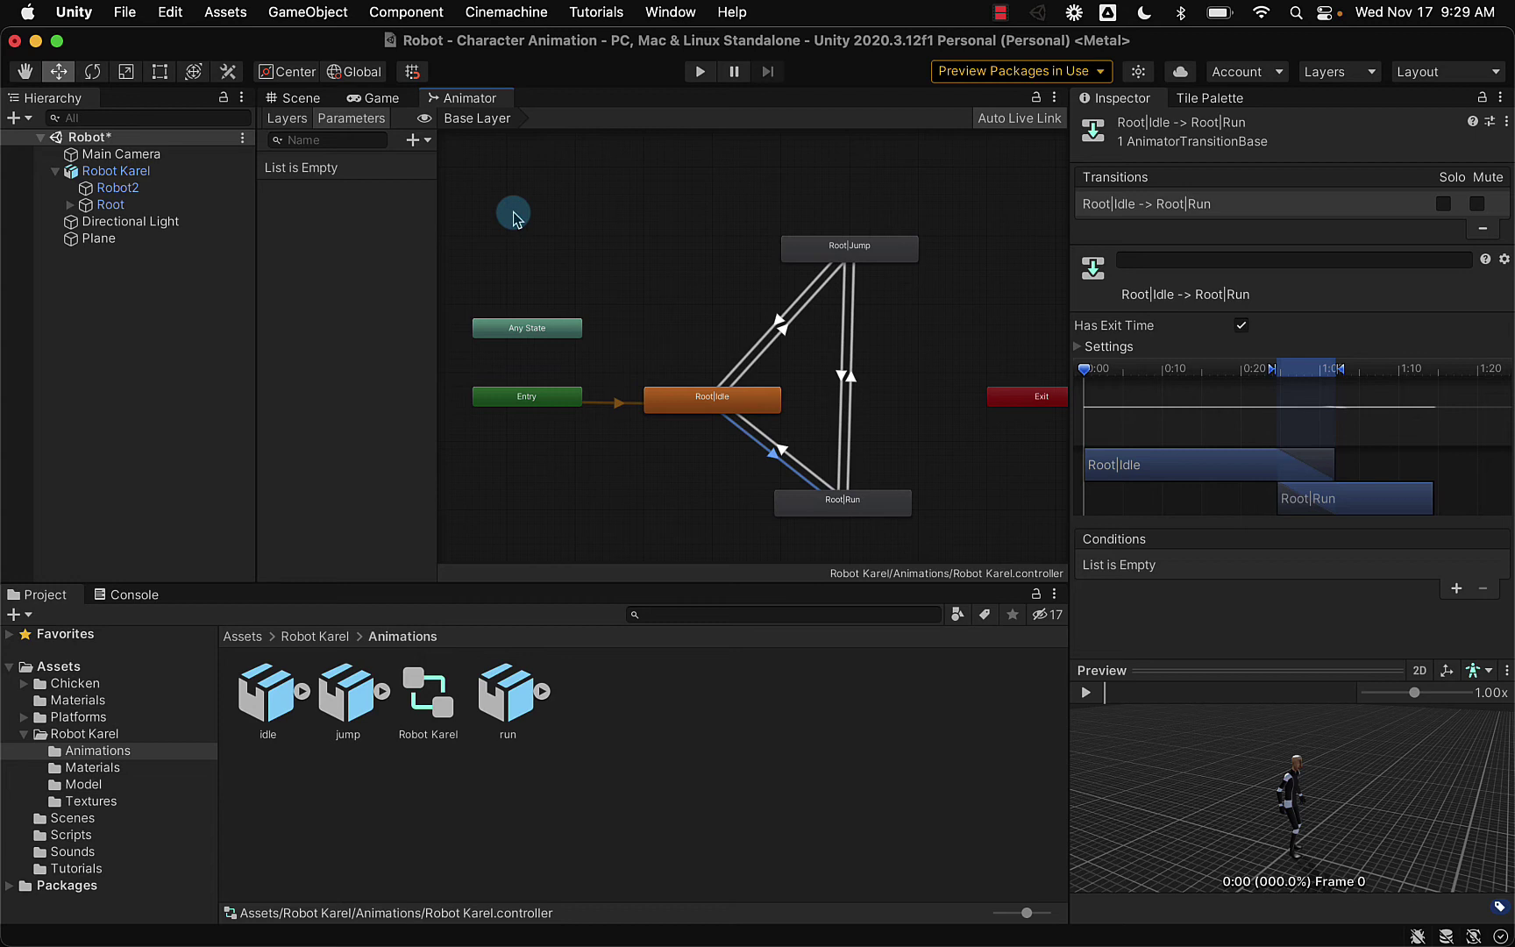
pyautogui.click(415, 142)
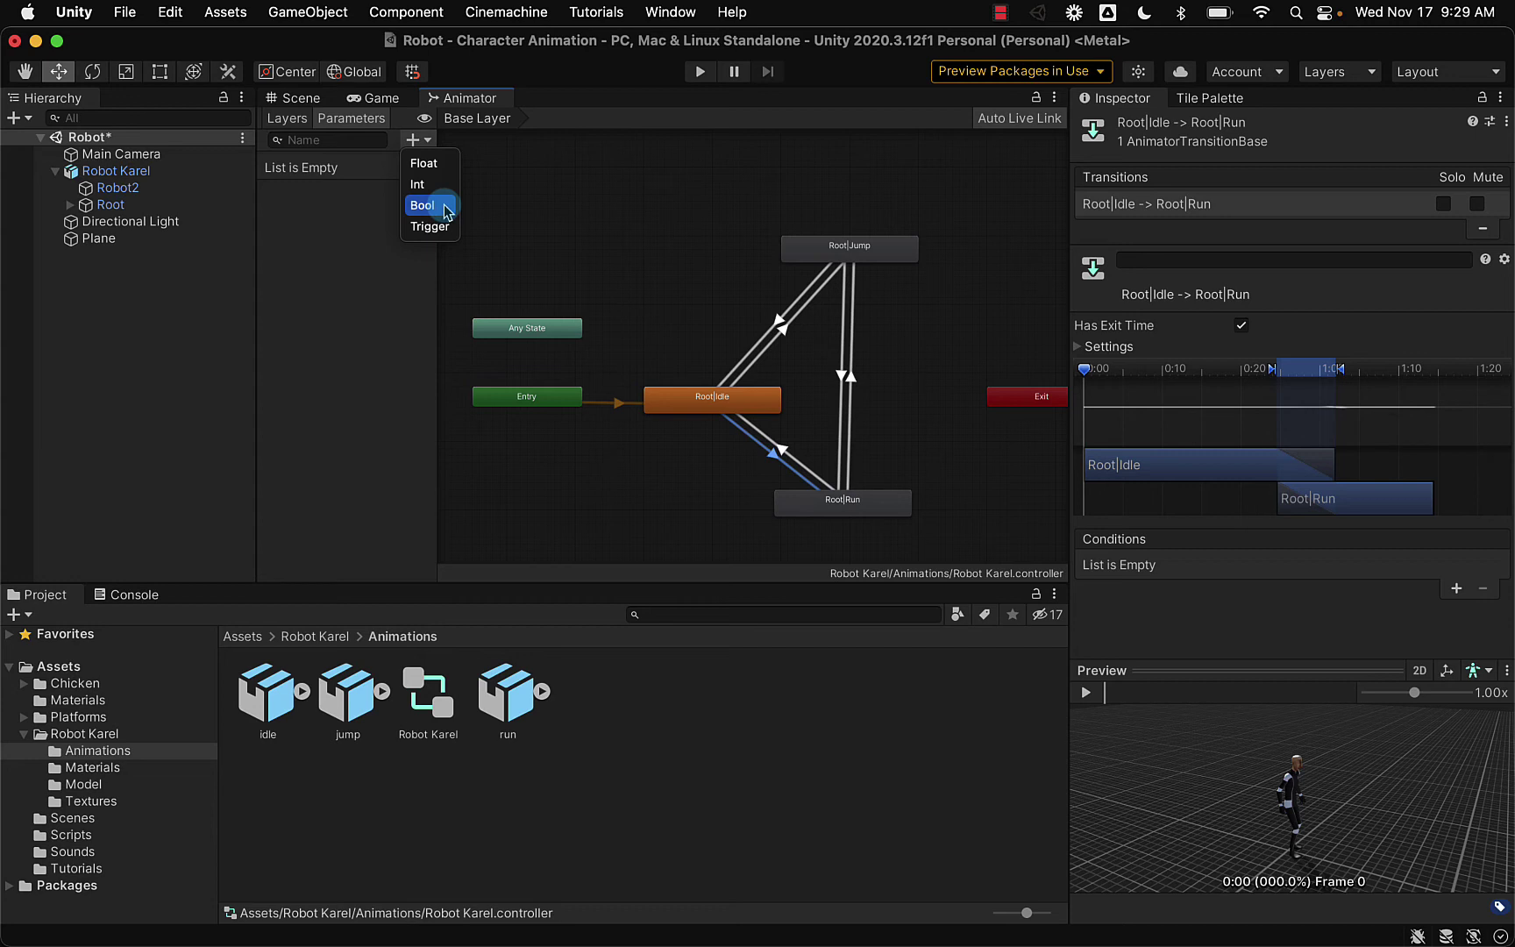
pyautogui.click(422, 207)
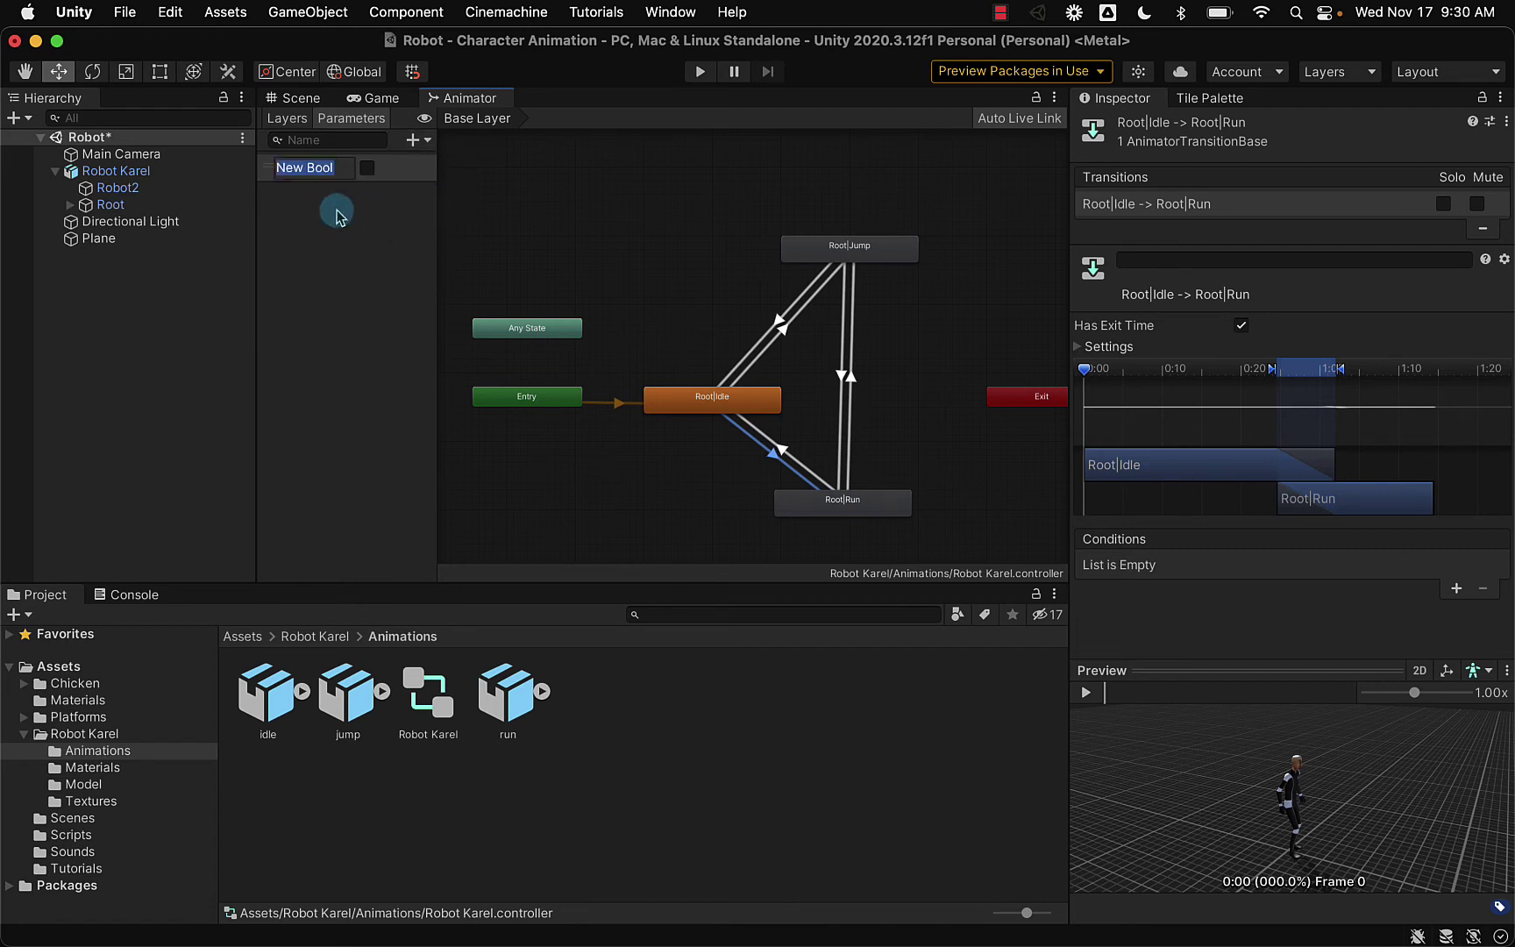
pyautogui.write('Jump')
pyautogui.click(336, 215)
pyautogui.click(412, 138)
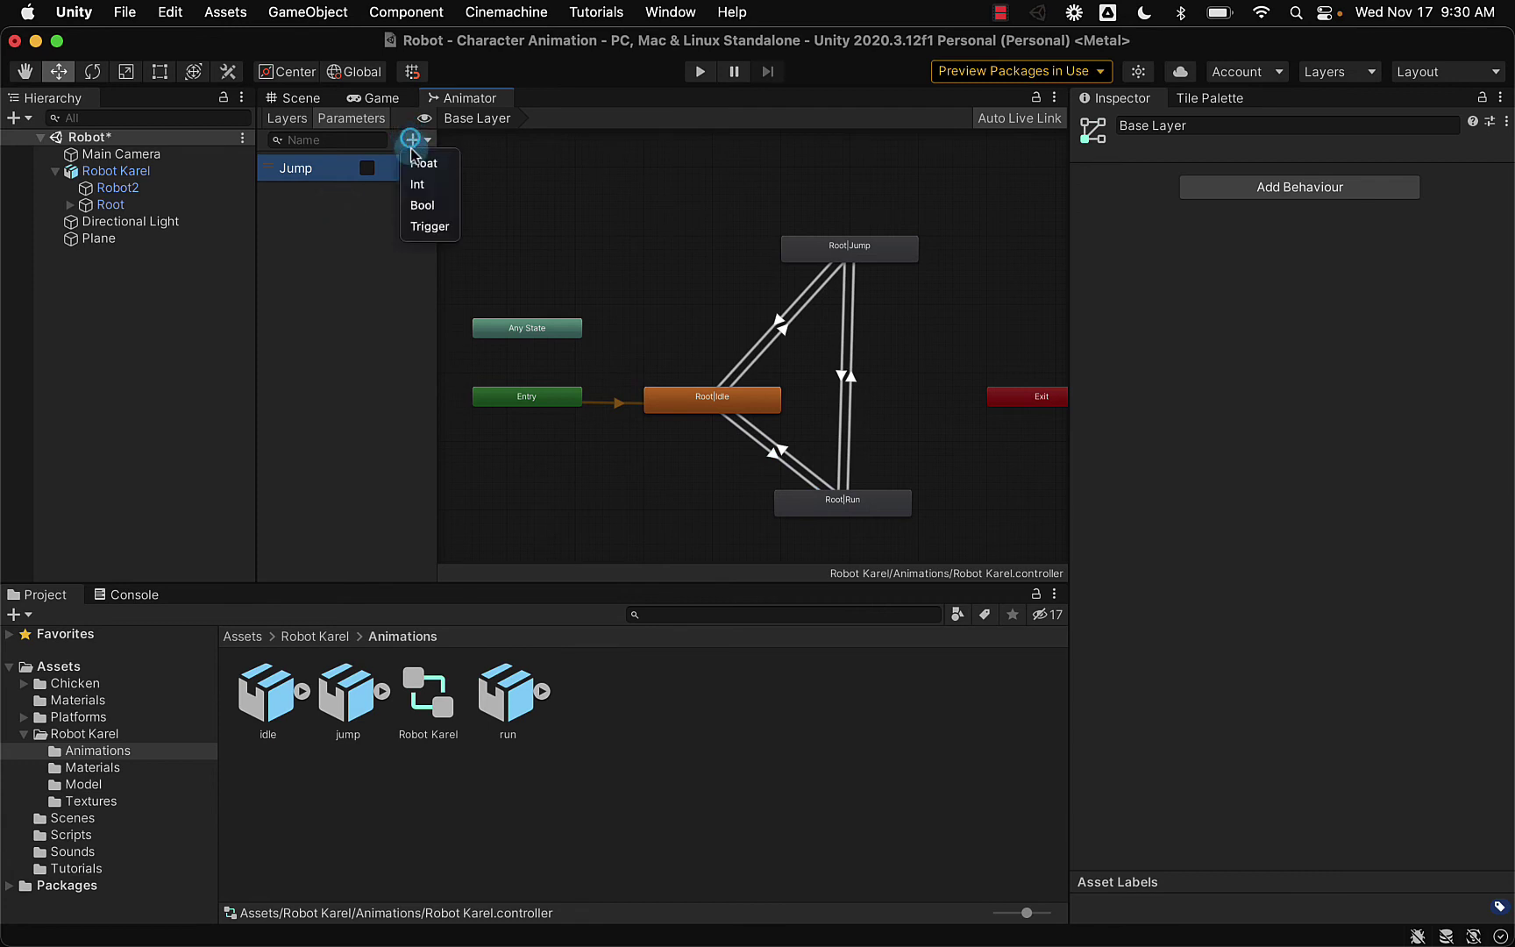
pyautogui.click(420, 207)
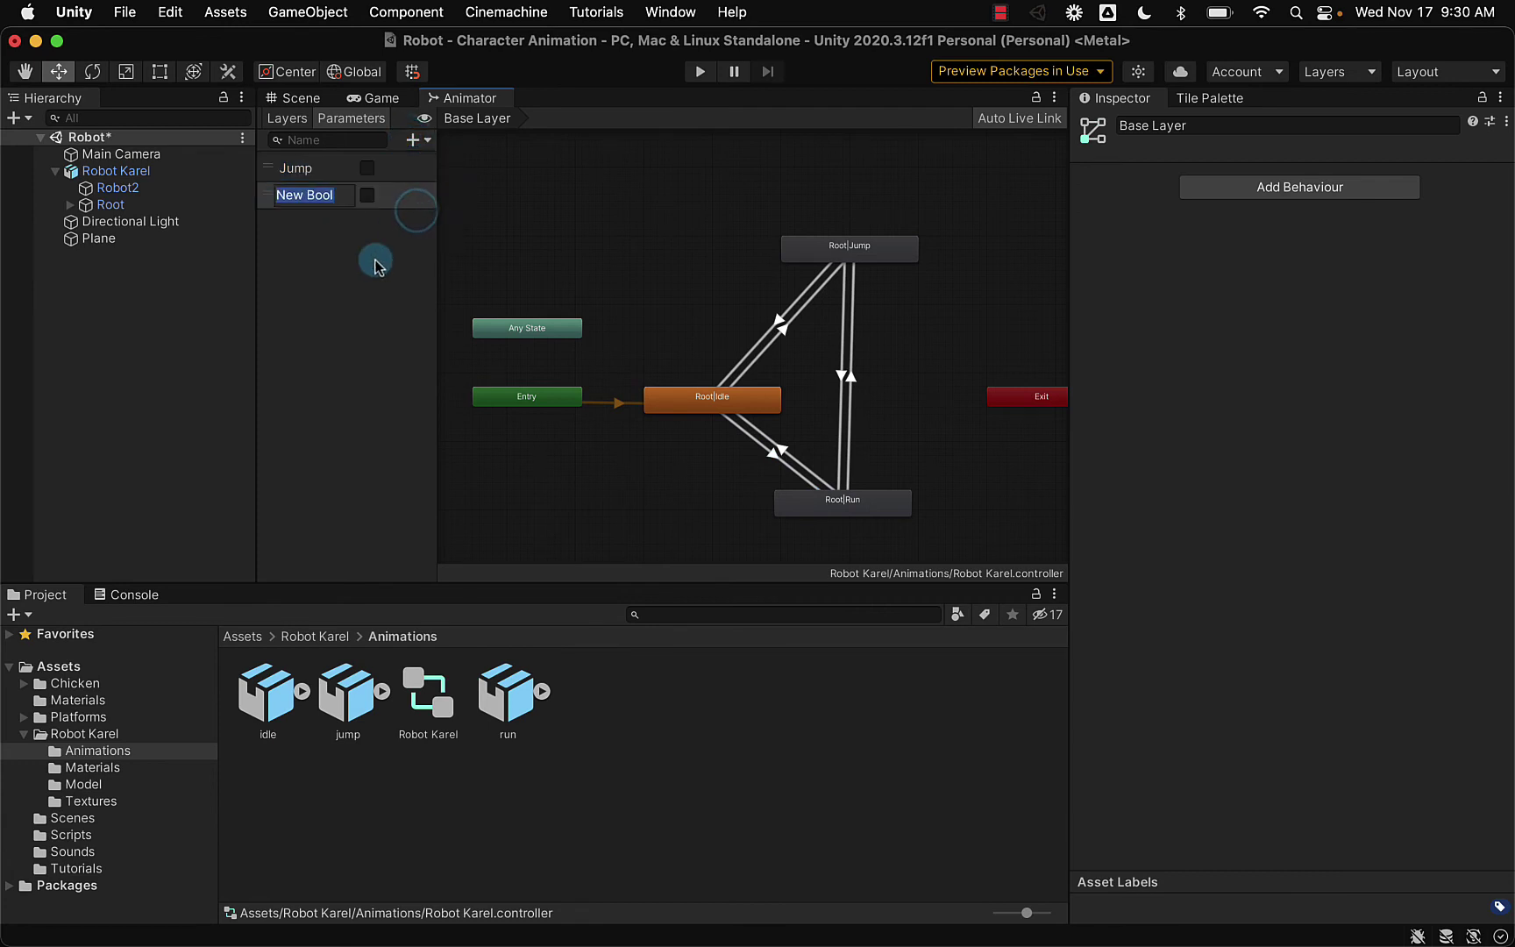
pyautogui.write('Run Forward')
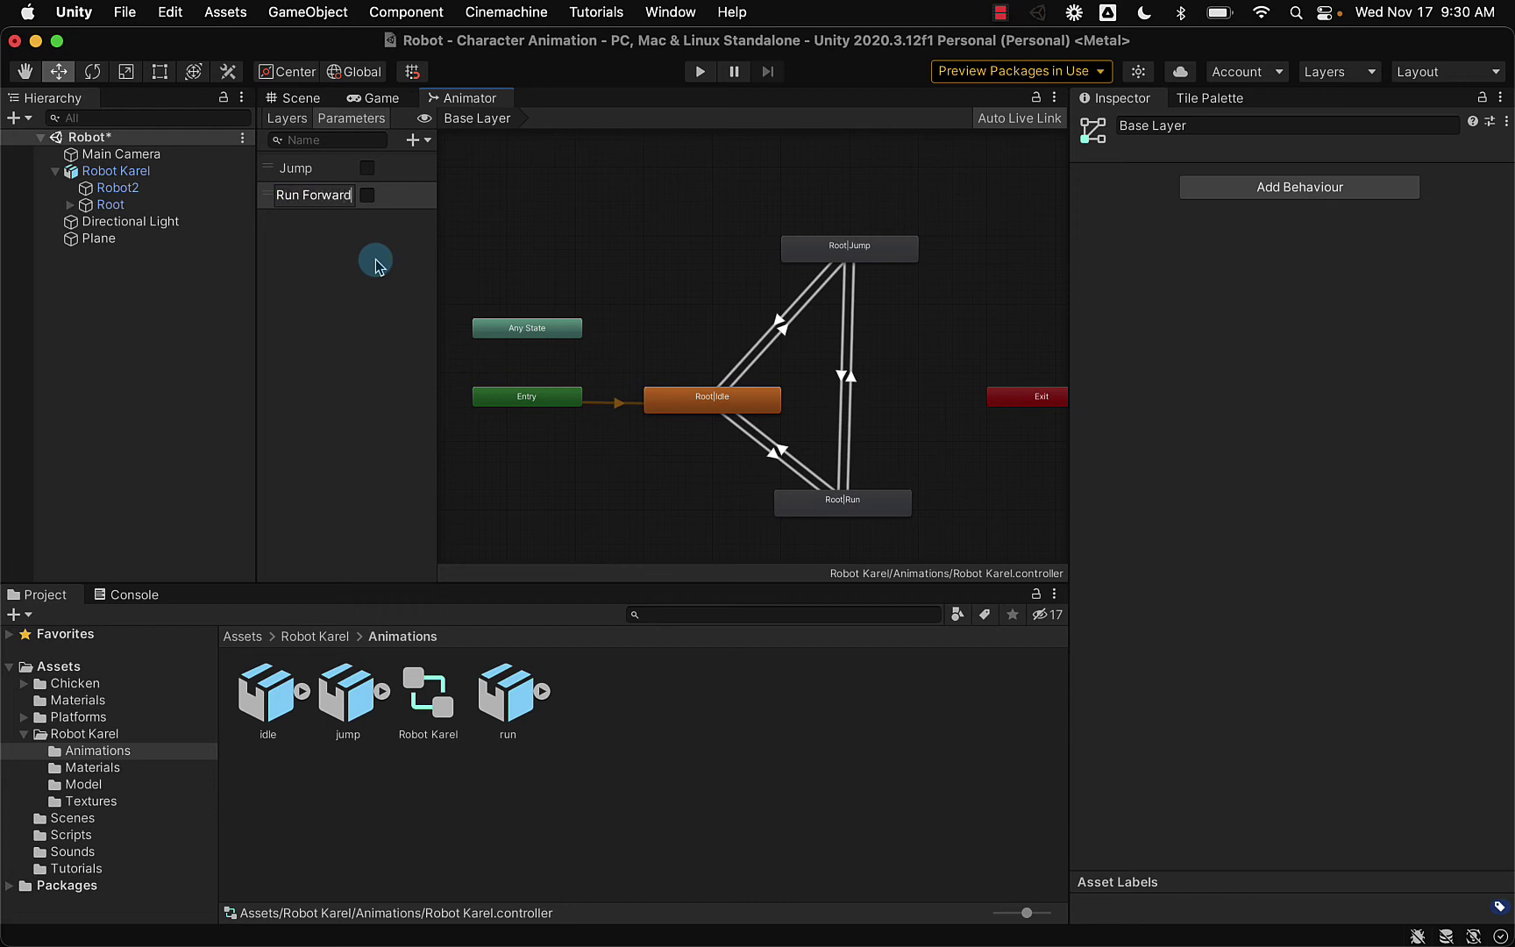
pyautogui.press('Return')
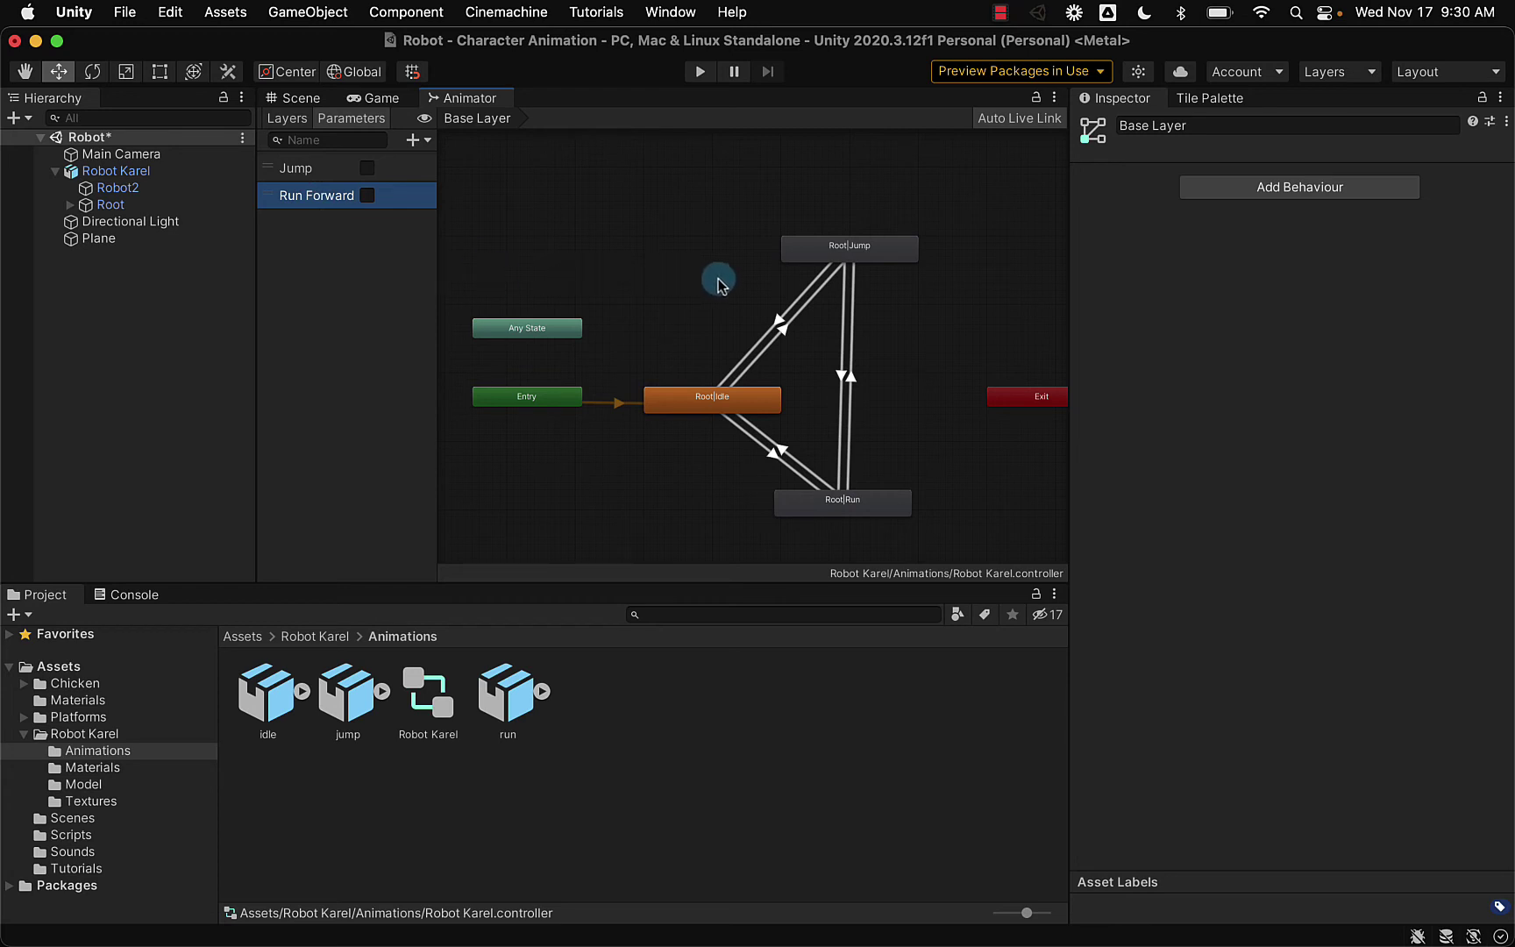
# - Add a condition to the Root|Idle to Root|Run transition that requires Run Forward to be true
pyautogui.click(763, 438)
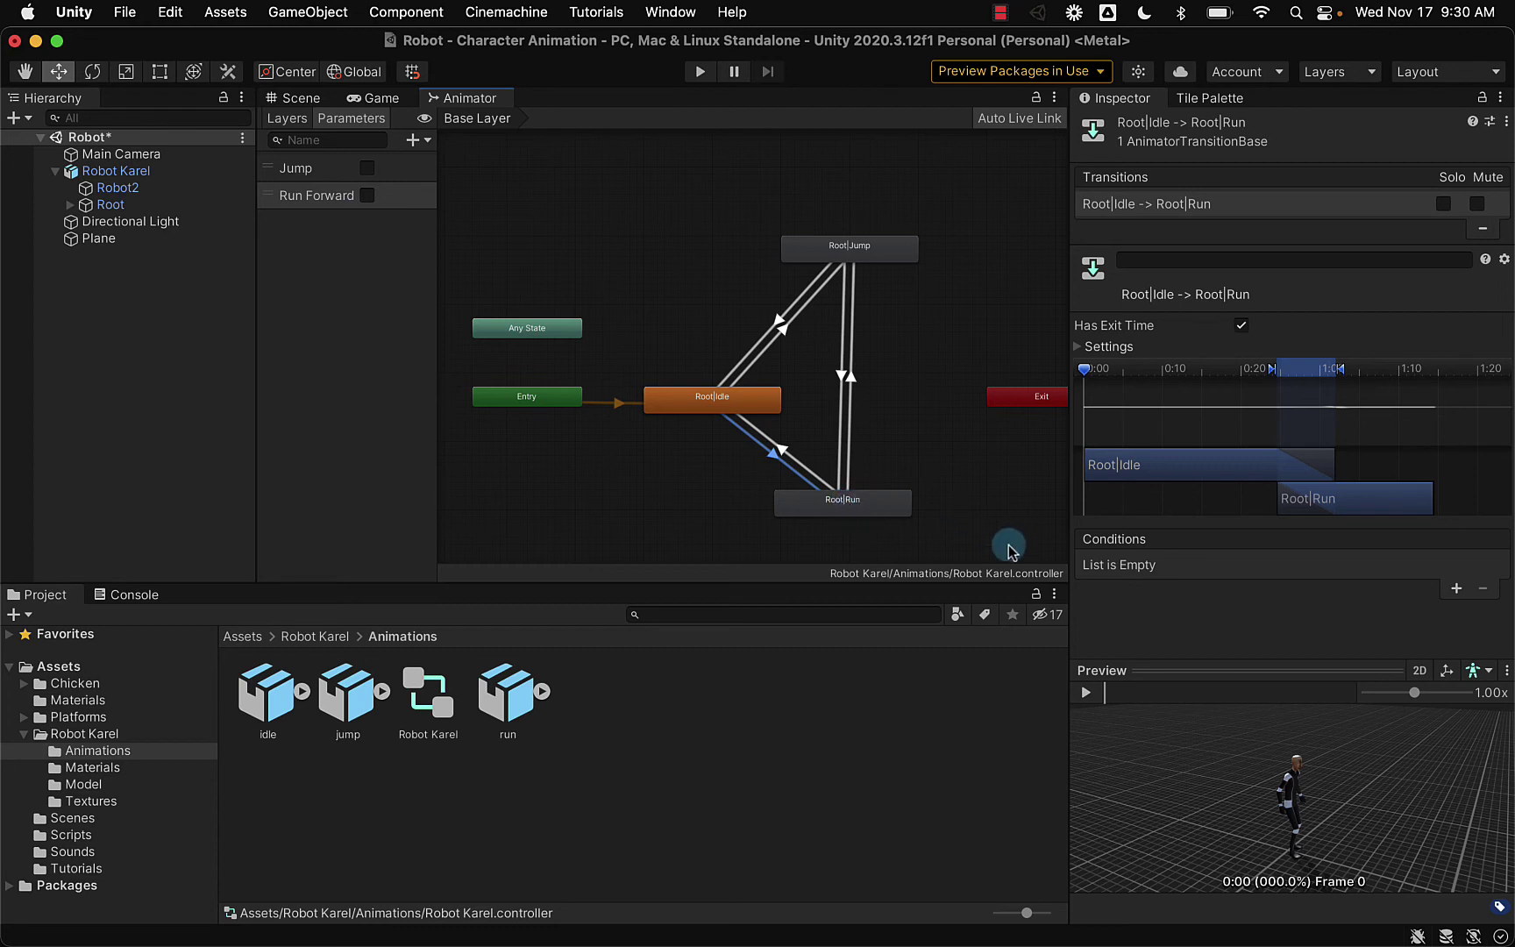
pyautogui.click(1456, 589)
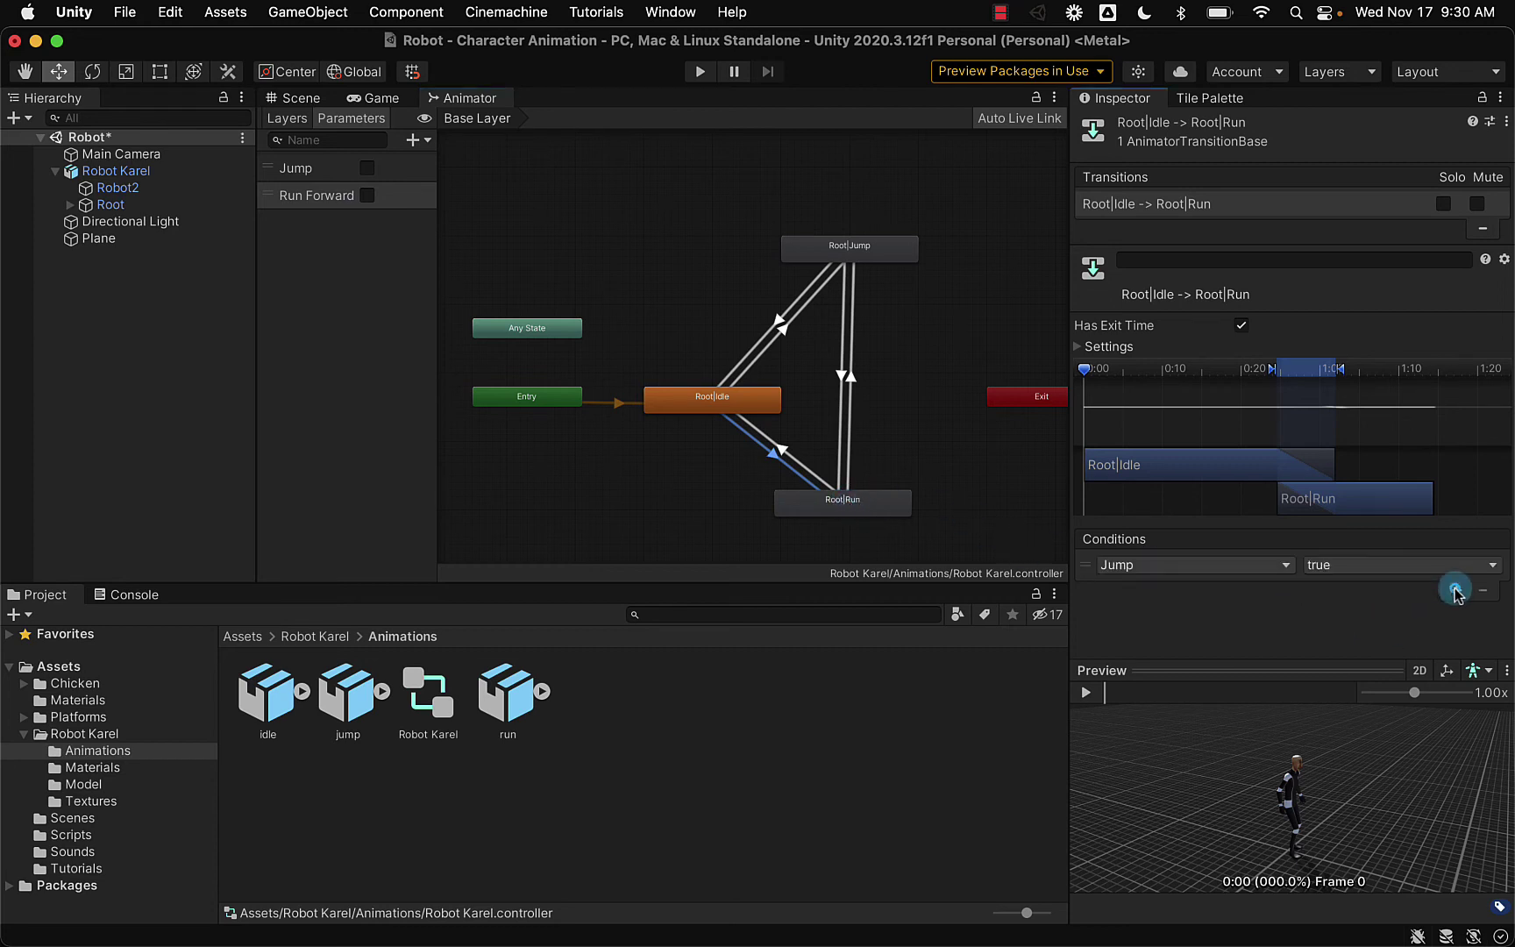
pyautogui.click(1286, 565)
pyautogui.click(1221, 652)
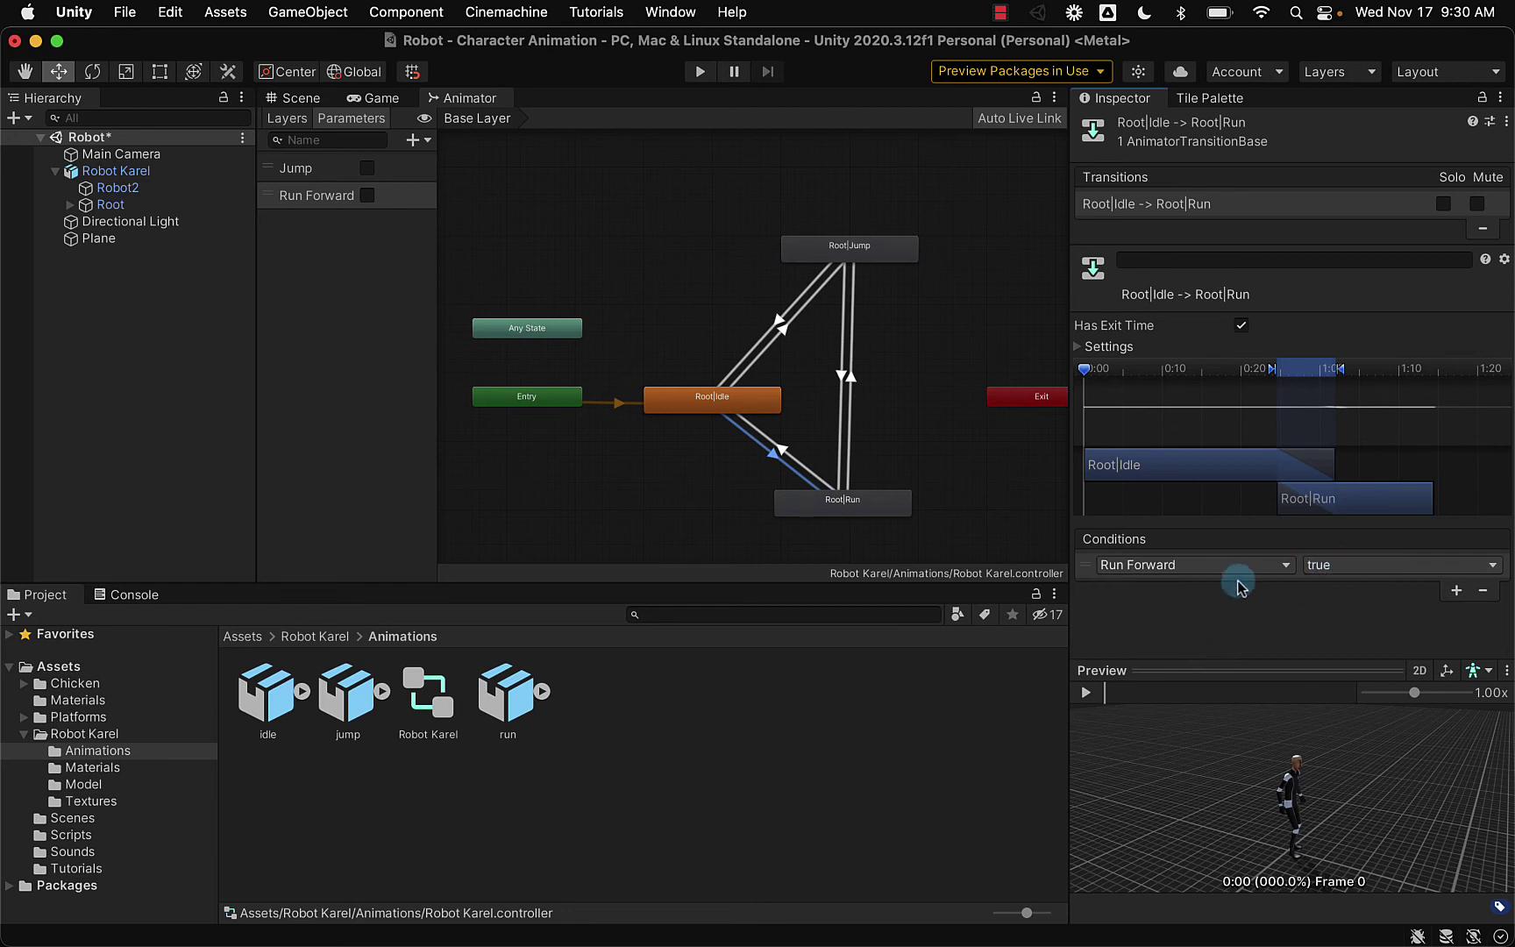
# - Add a condition to the Root|Run to Root|Idle transition that requires Run Forward to be false
pyautogui.click(781, 452)
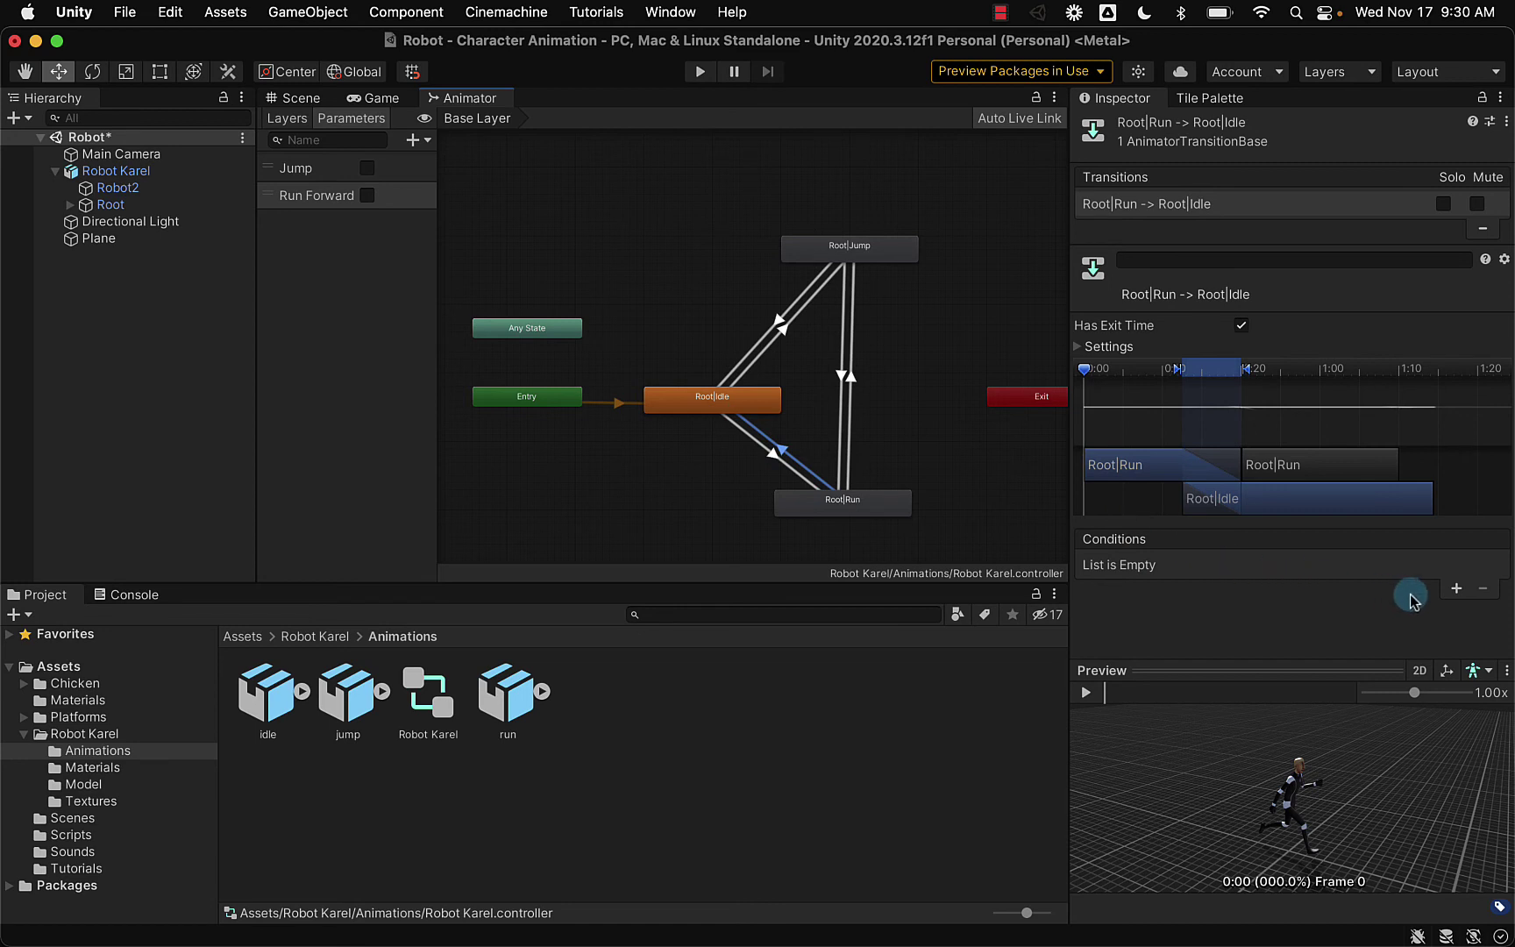
pyautogui.click(1455, 588)
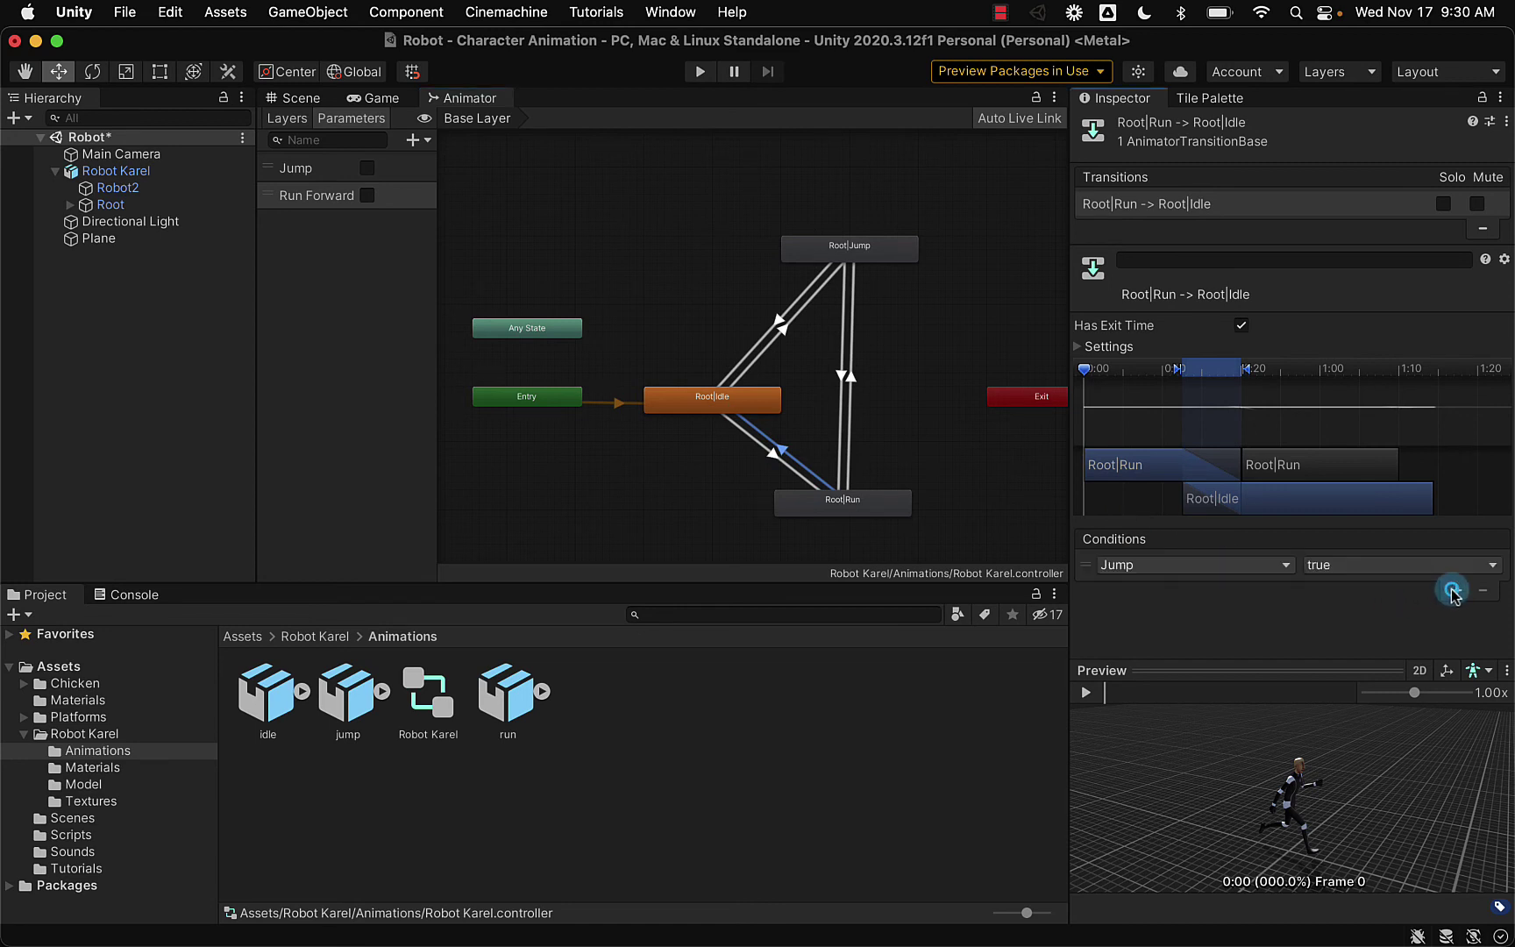
pyautogui.click(1244, 565)
pyautogui.click(1205, 647)
pyautogui.click(1315, 565)
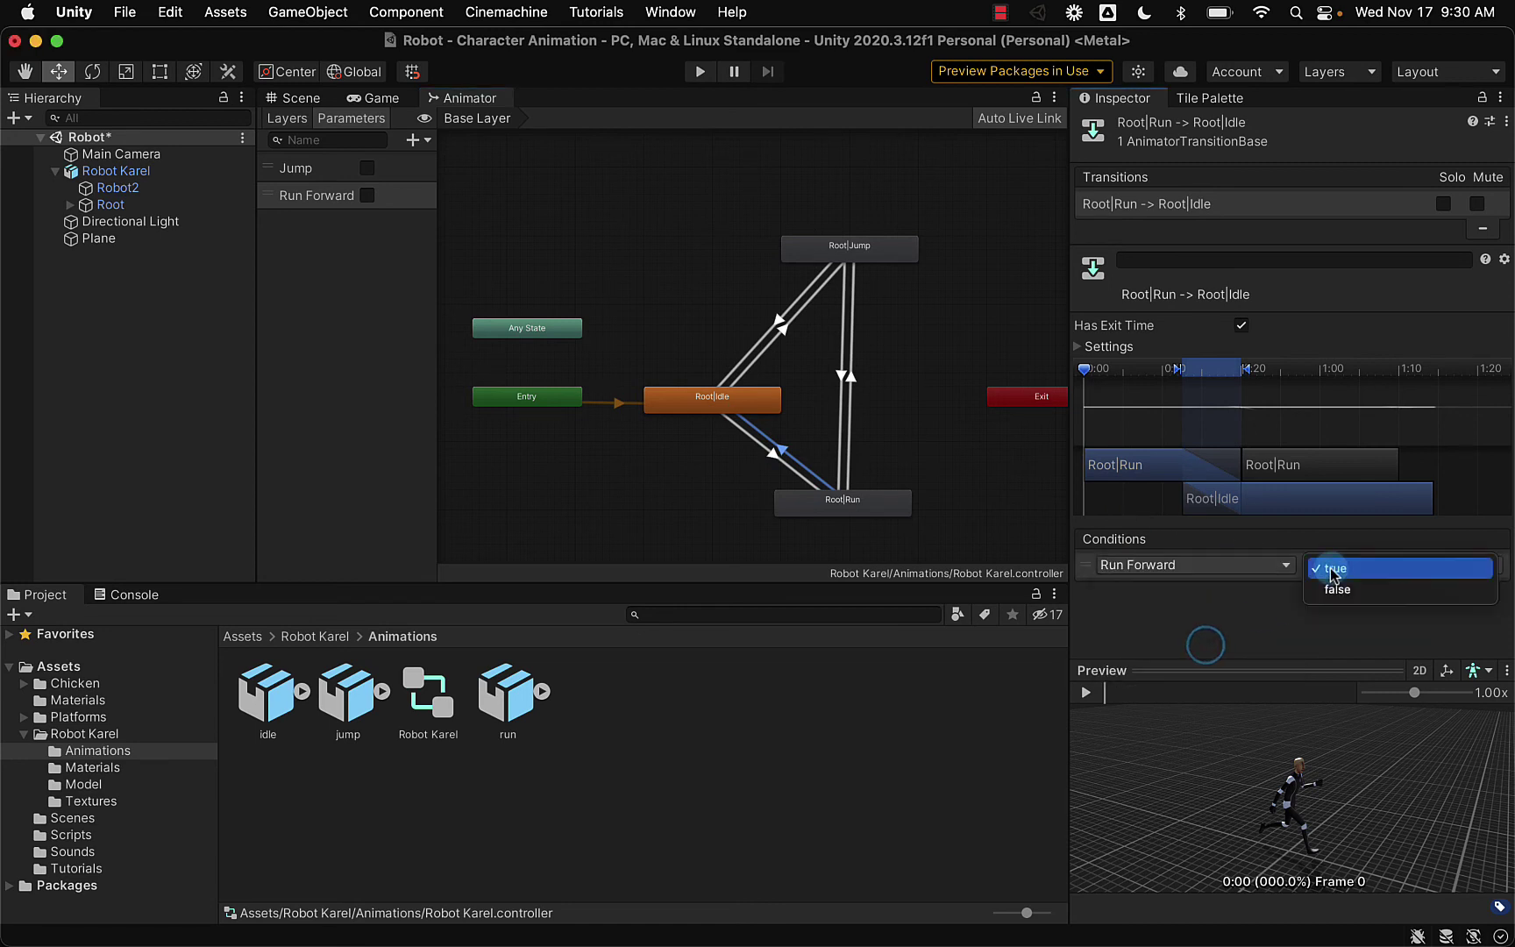
pyautogui.click(1331, 590)
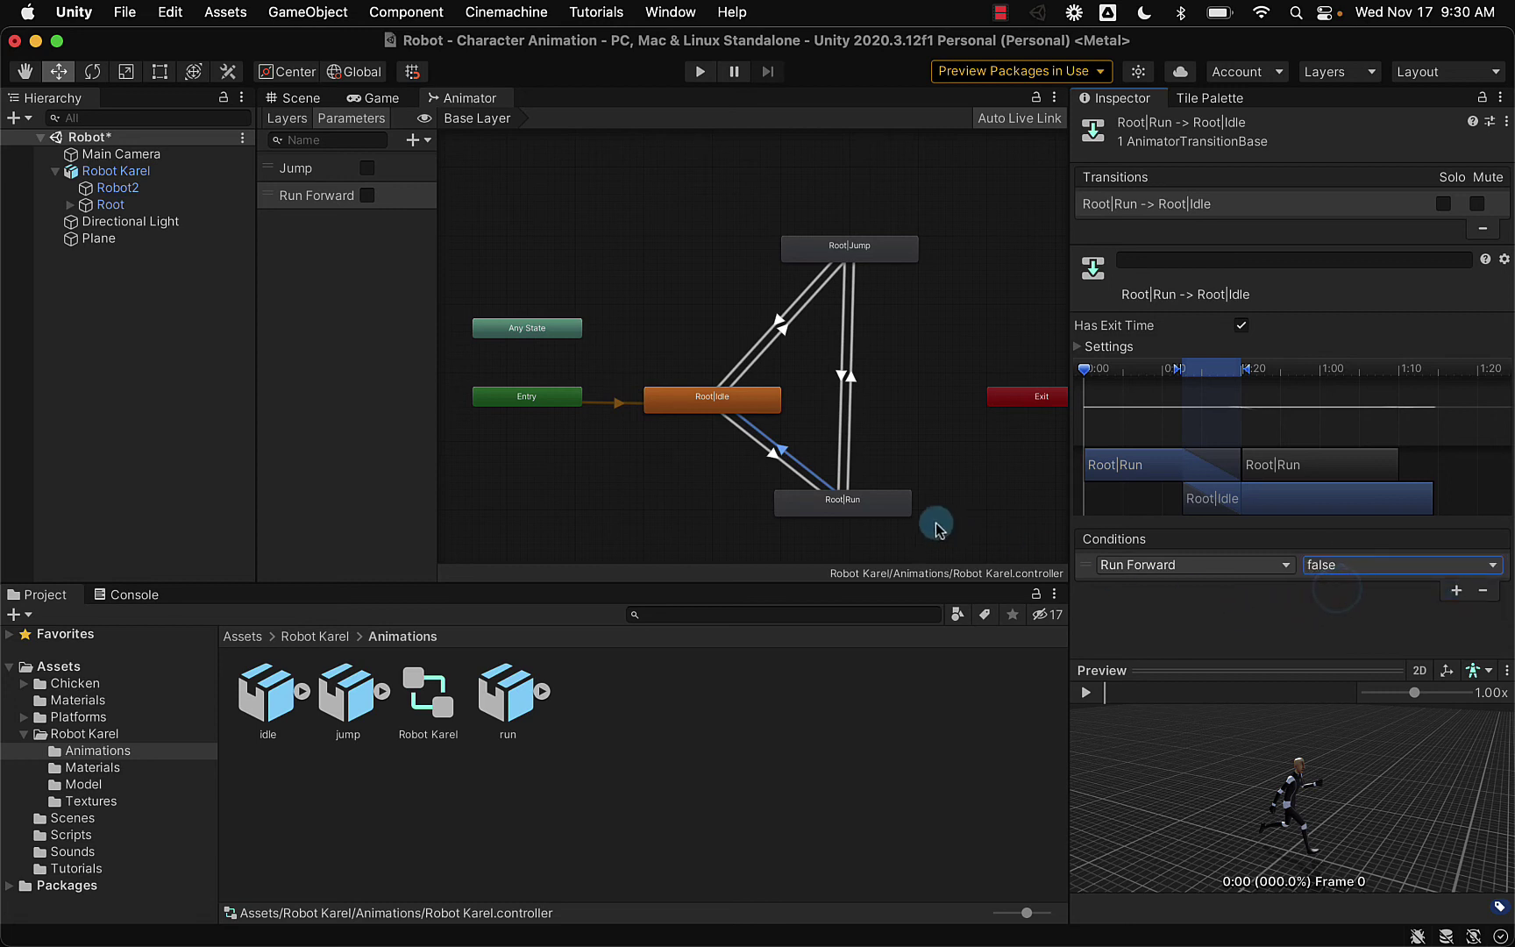
# - Give the Root|Idle to Root|Jump transition the condition Jump true, and the return transition from Root|Jump to Root|Idle the condition Jump false
pyautogui.click(782, 328)
pyautogui.click(782, 328)
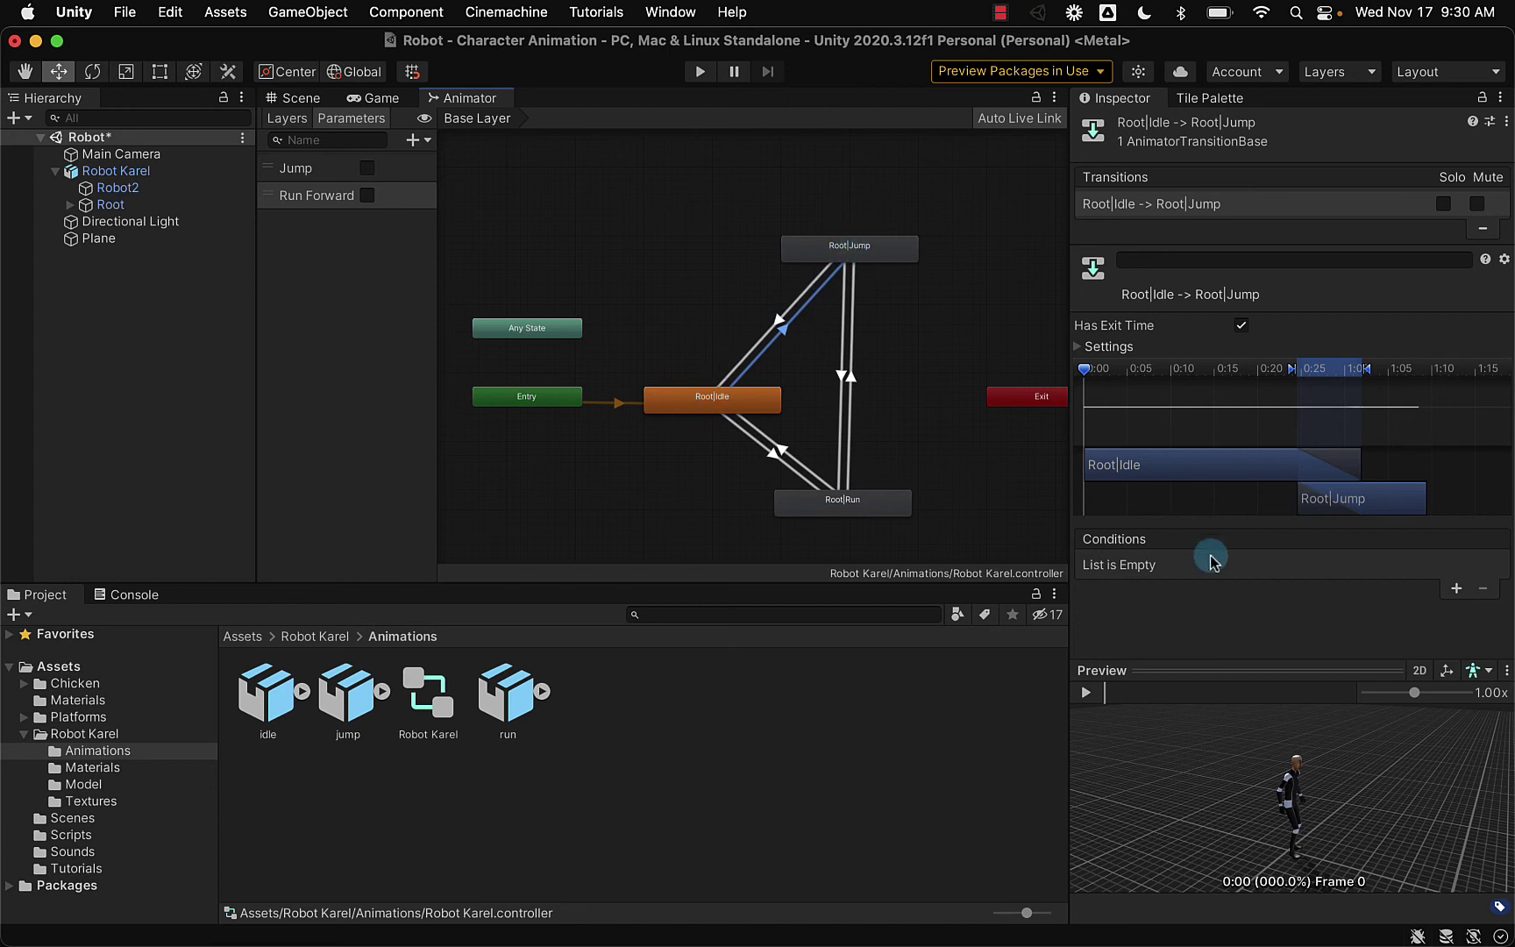
pyautogui.click(1452, 591)
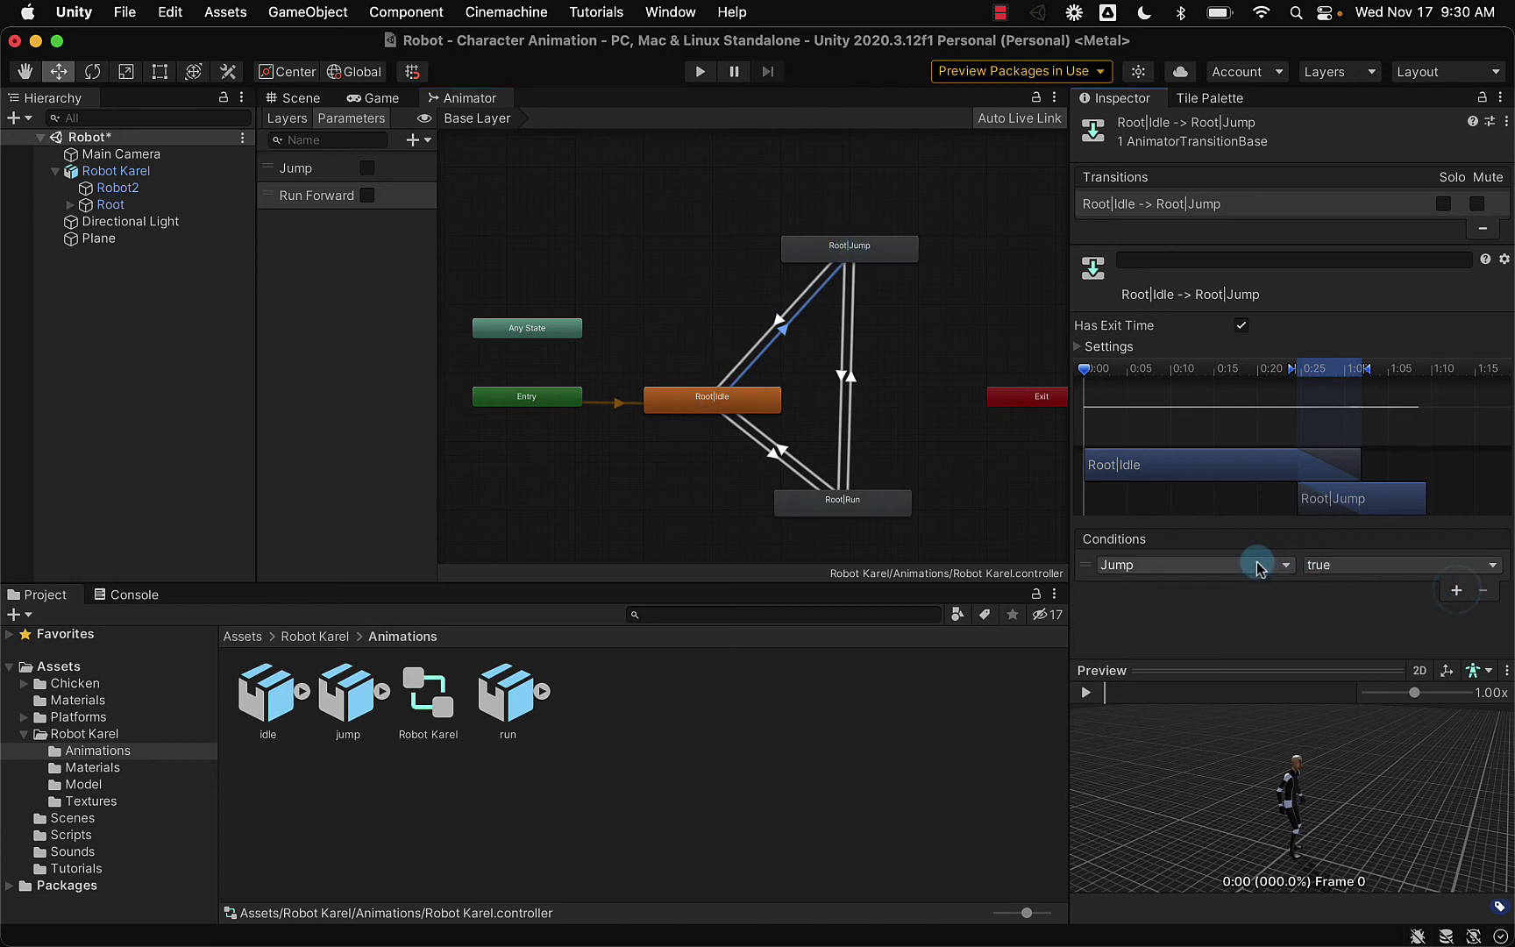
pyautogui.click(776, 323)
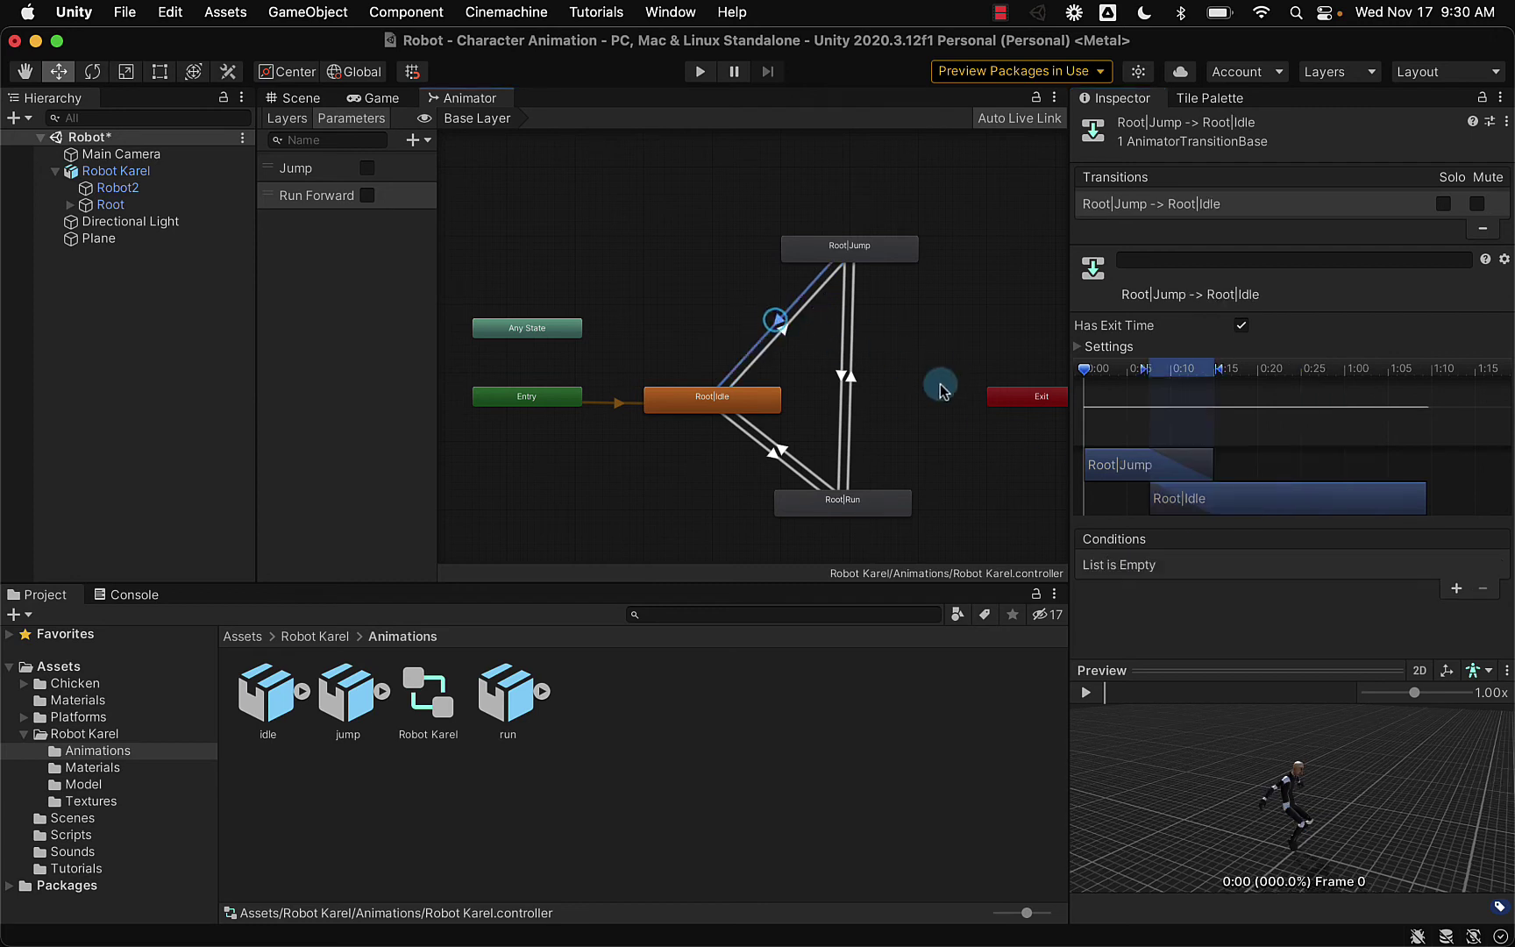
pyautogui.click(1456, 589)
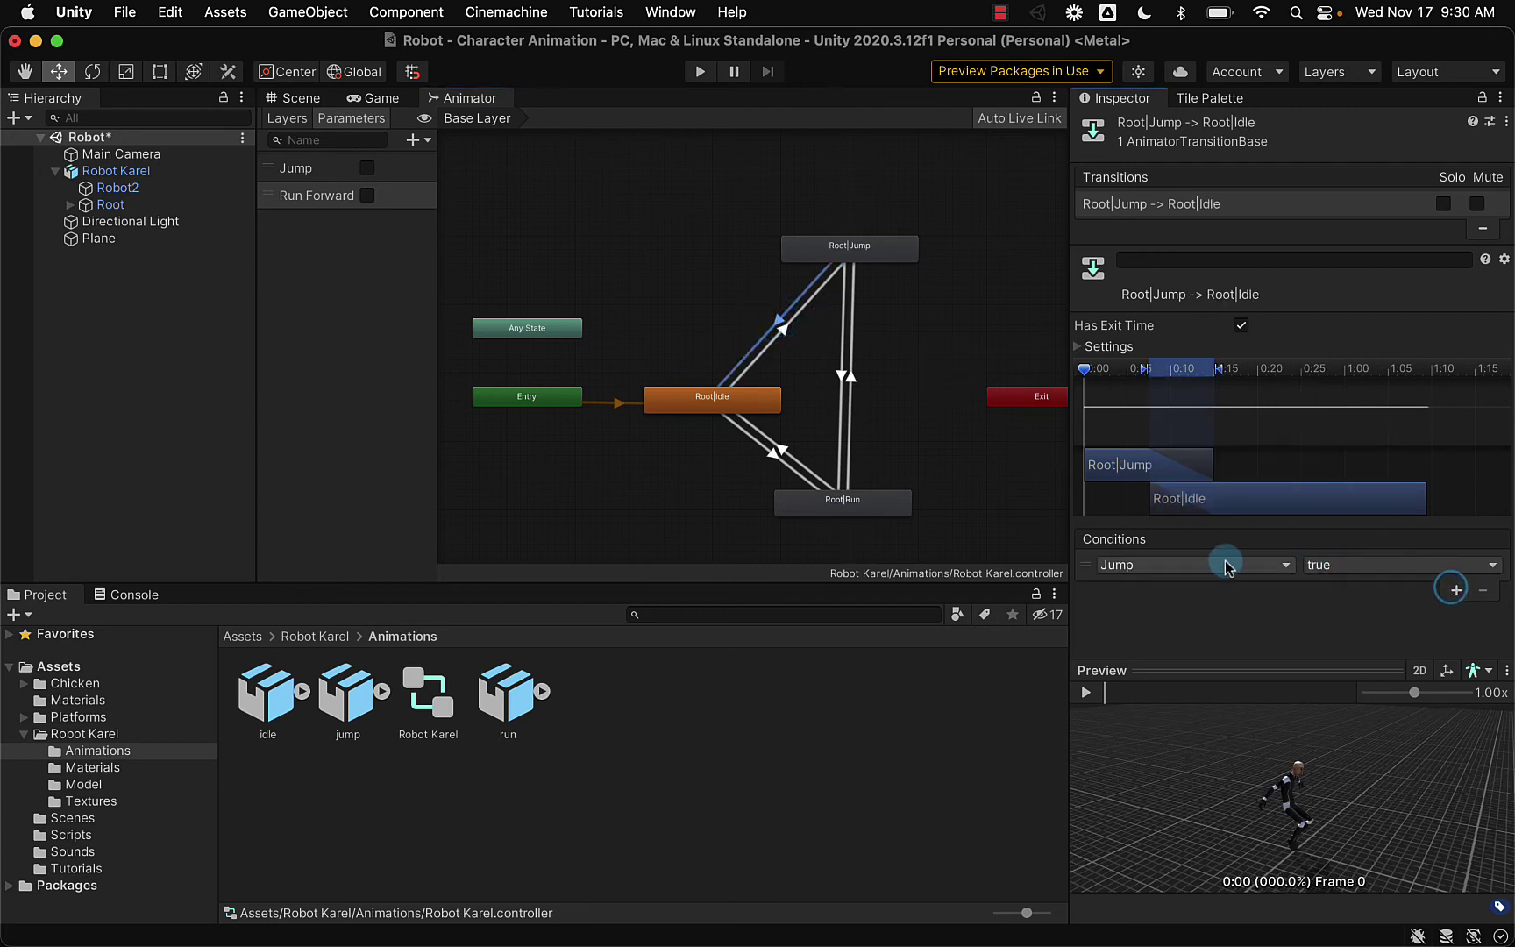
pyautogui.click(1329, 566)
pyautogui.click(1333, 587)
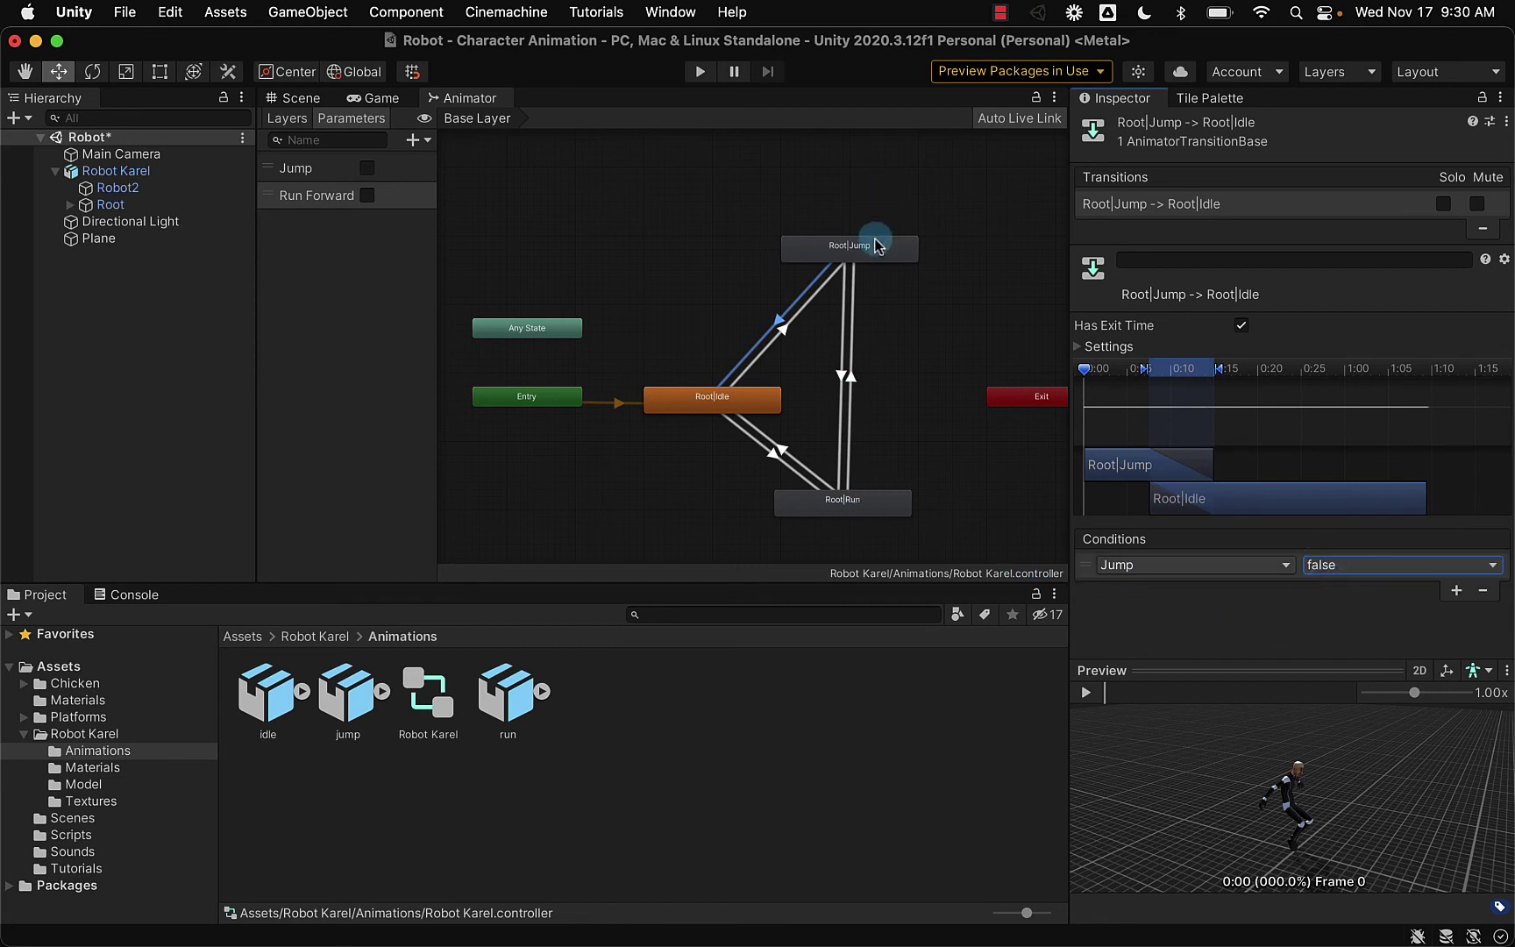
# - Give the Root|Run to Root|Jump transition the condition Jump true, and the return transition the conditions Jump false and Run Forward true
pyautogui.click(851, 379)
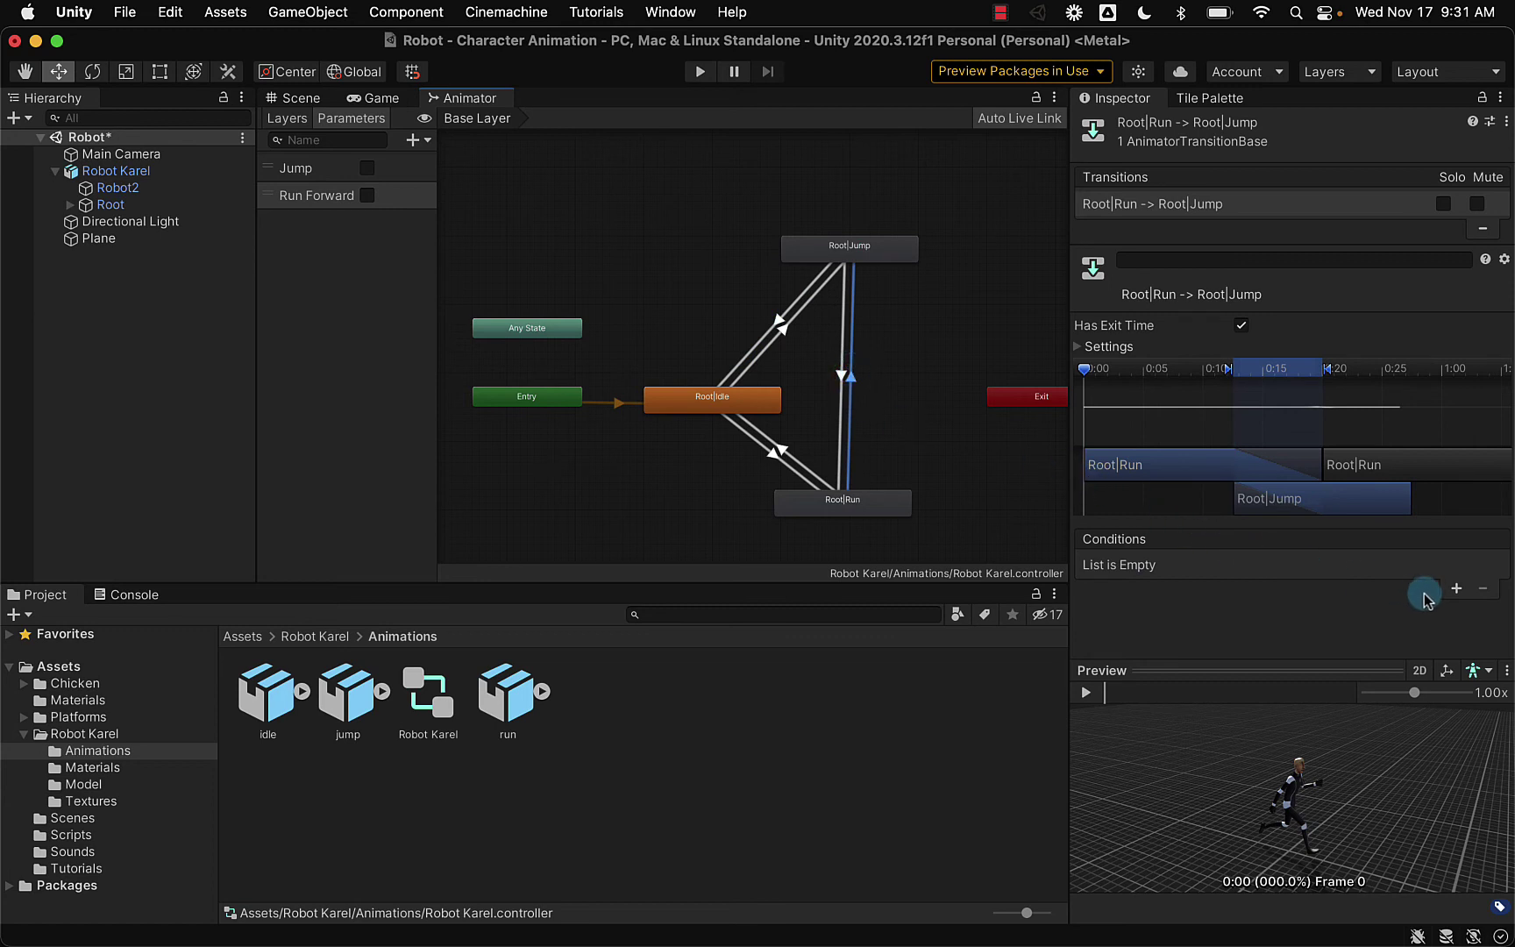
pyautogui.click(1455, 589)
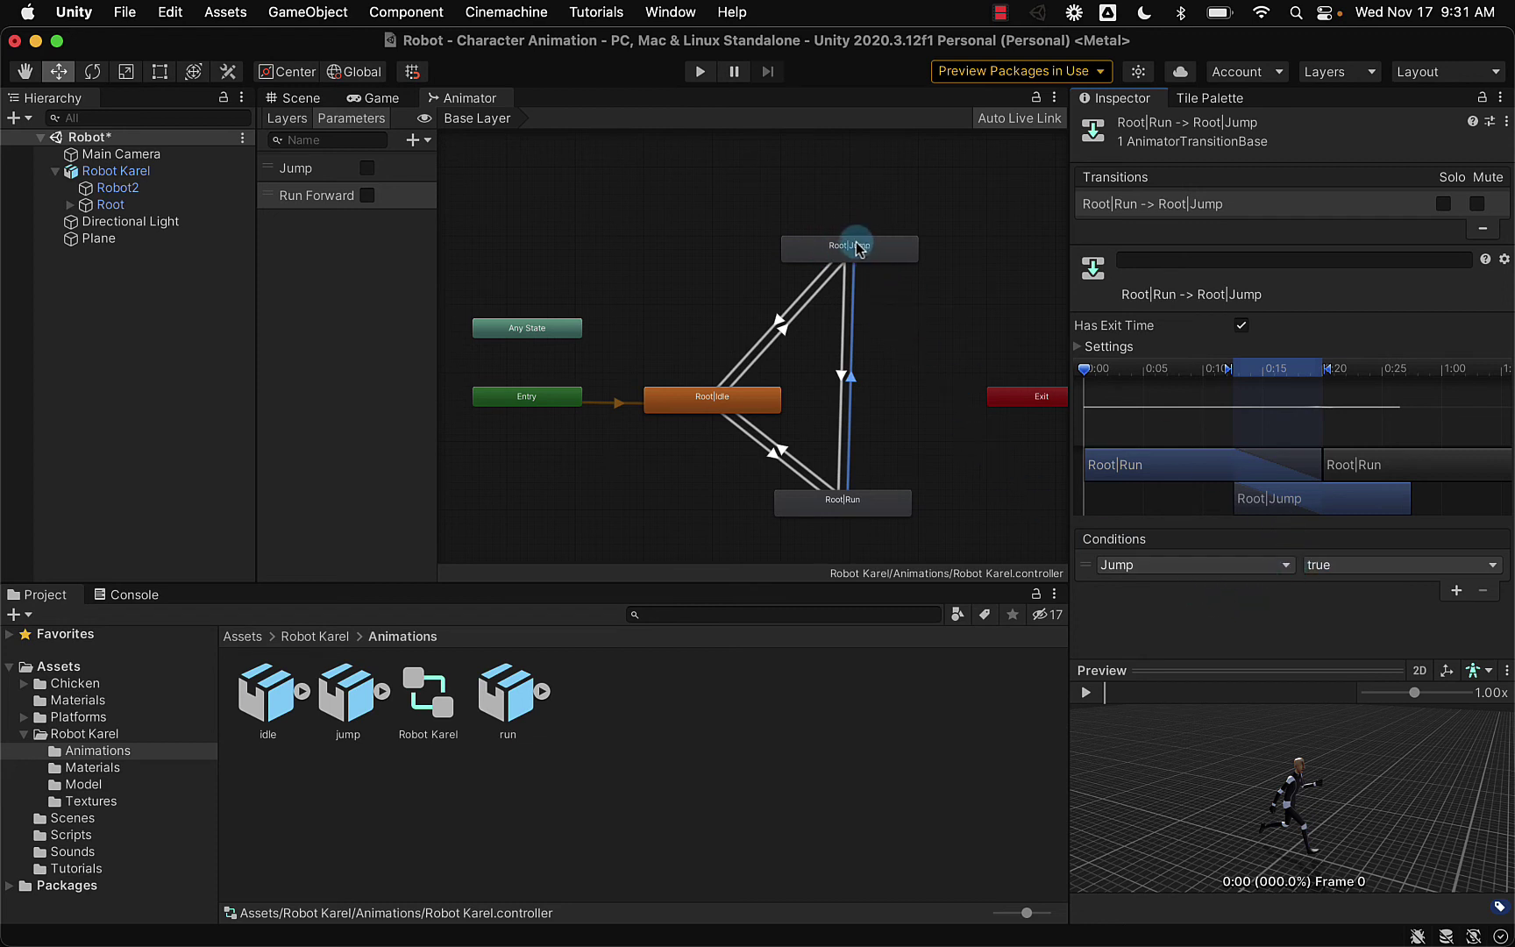
pyautogui.click(842, 376)
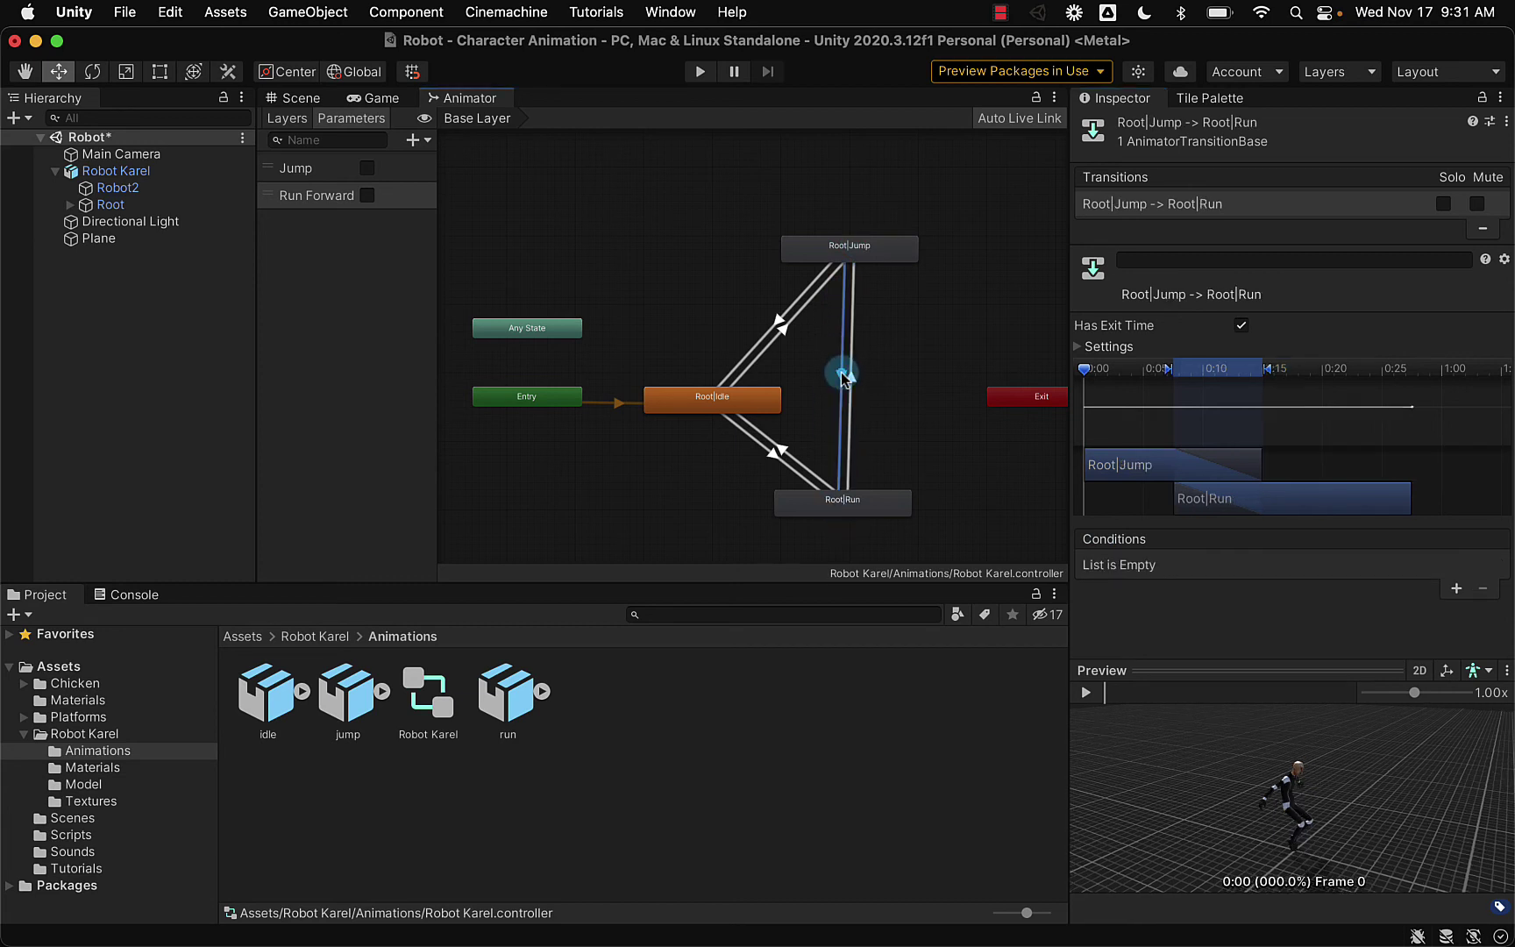
pyautogui.click(1456, 589)
pyautogui.click(1354, 565)
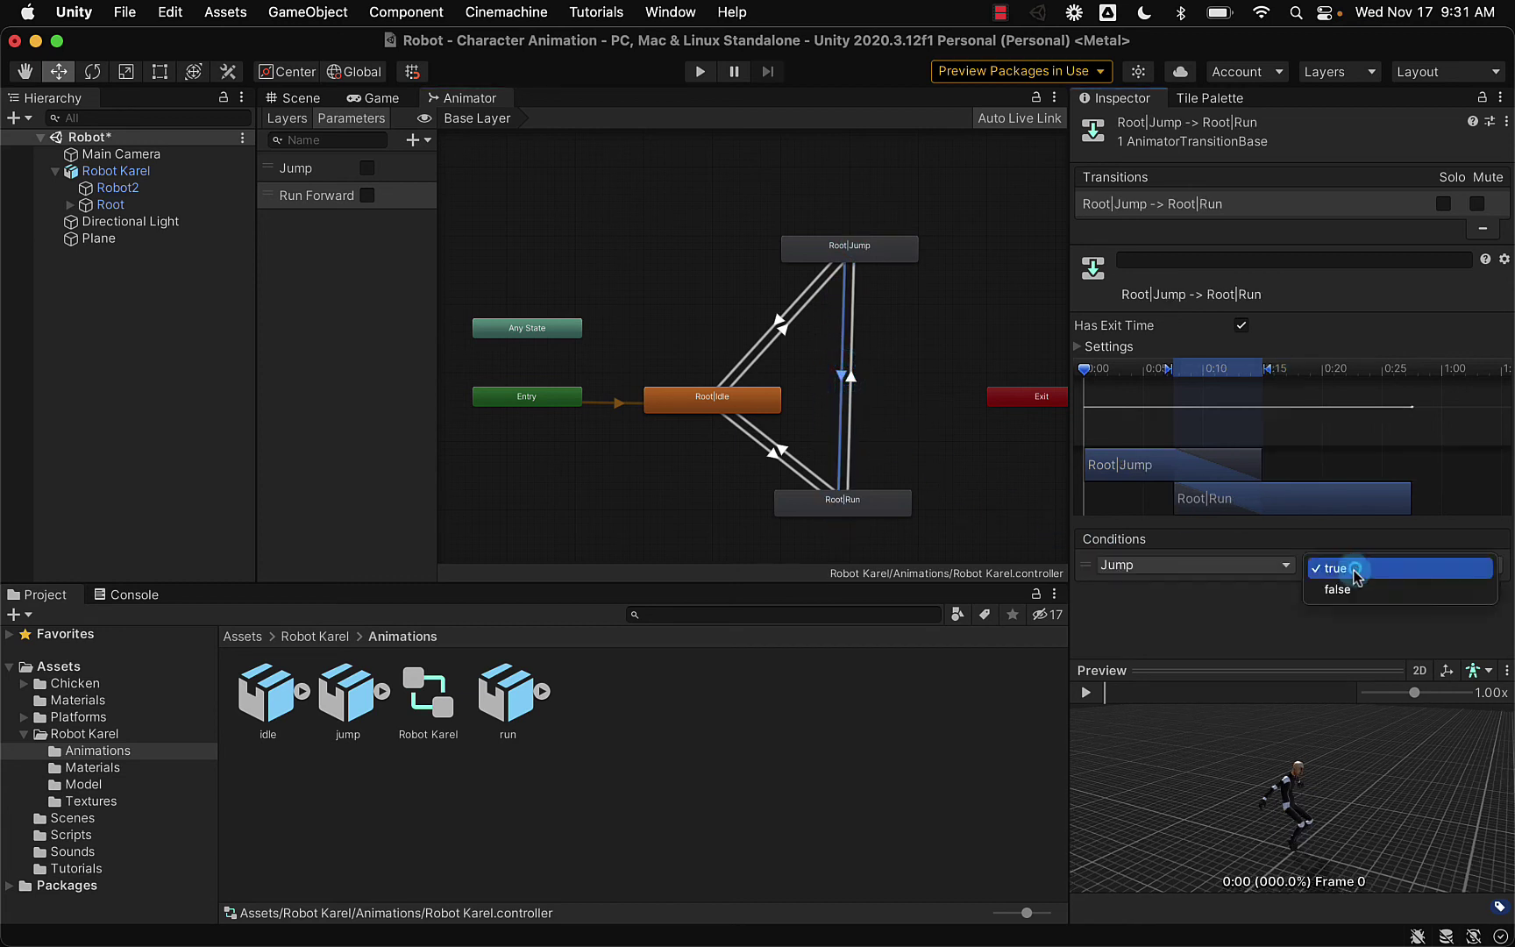
pyautogui.click(1354, 589)
pyautogui.click(1451, 589)
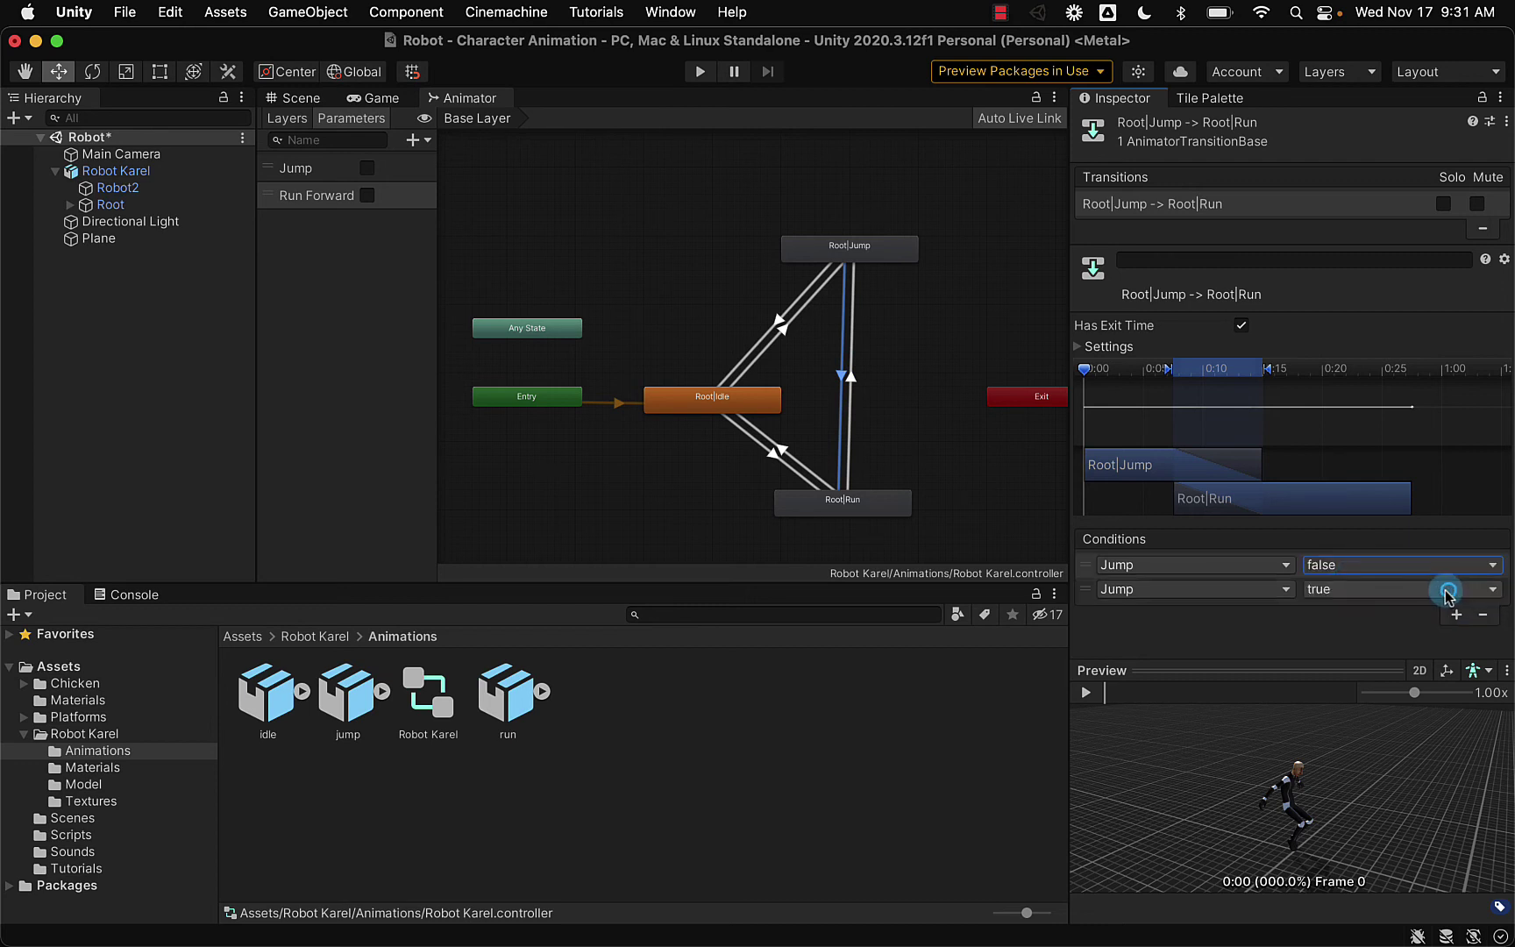
pyautogui.click(1280, 598)
pyautogui.click(1198, 675)
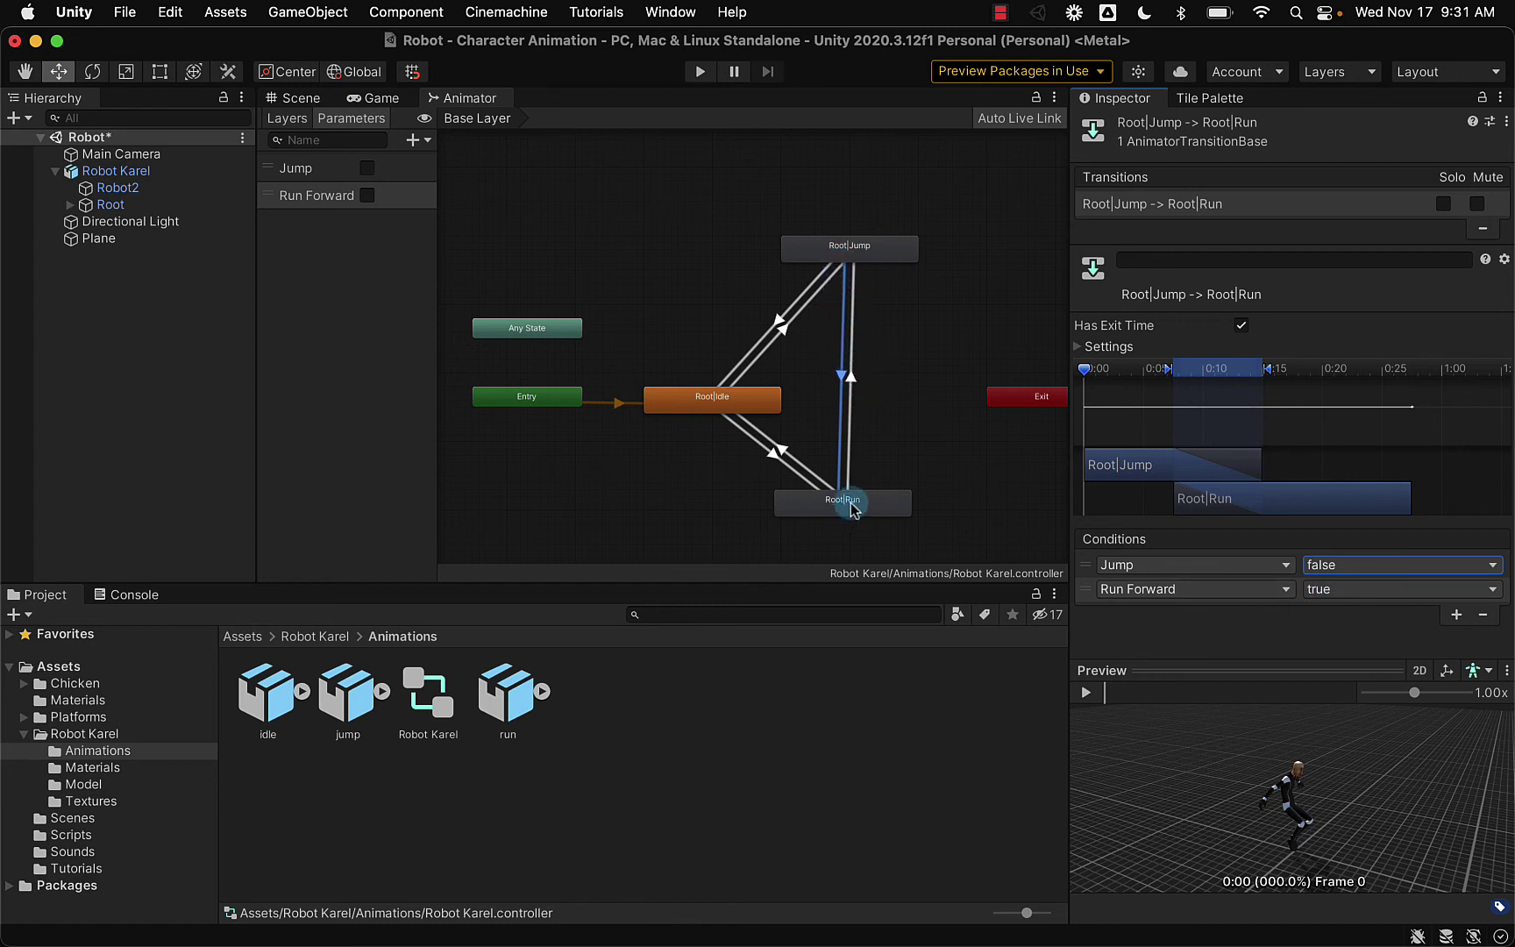
# - Add a second condition to the Root|Run to Root|Jump transition that requires Run Forward to be true
pyautogui.click(850, 377)
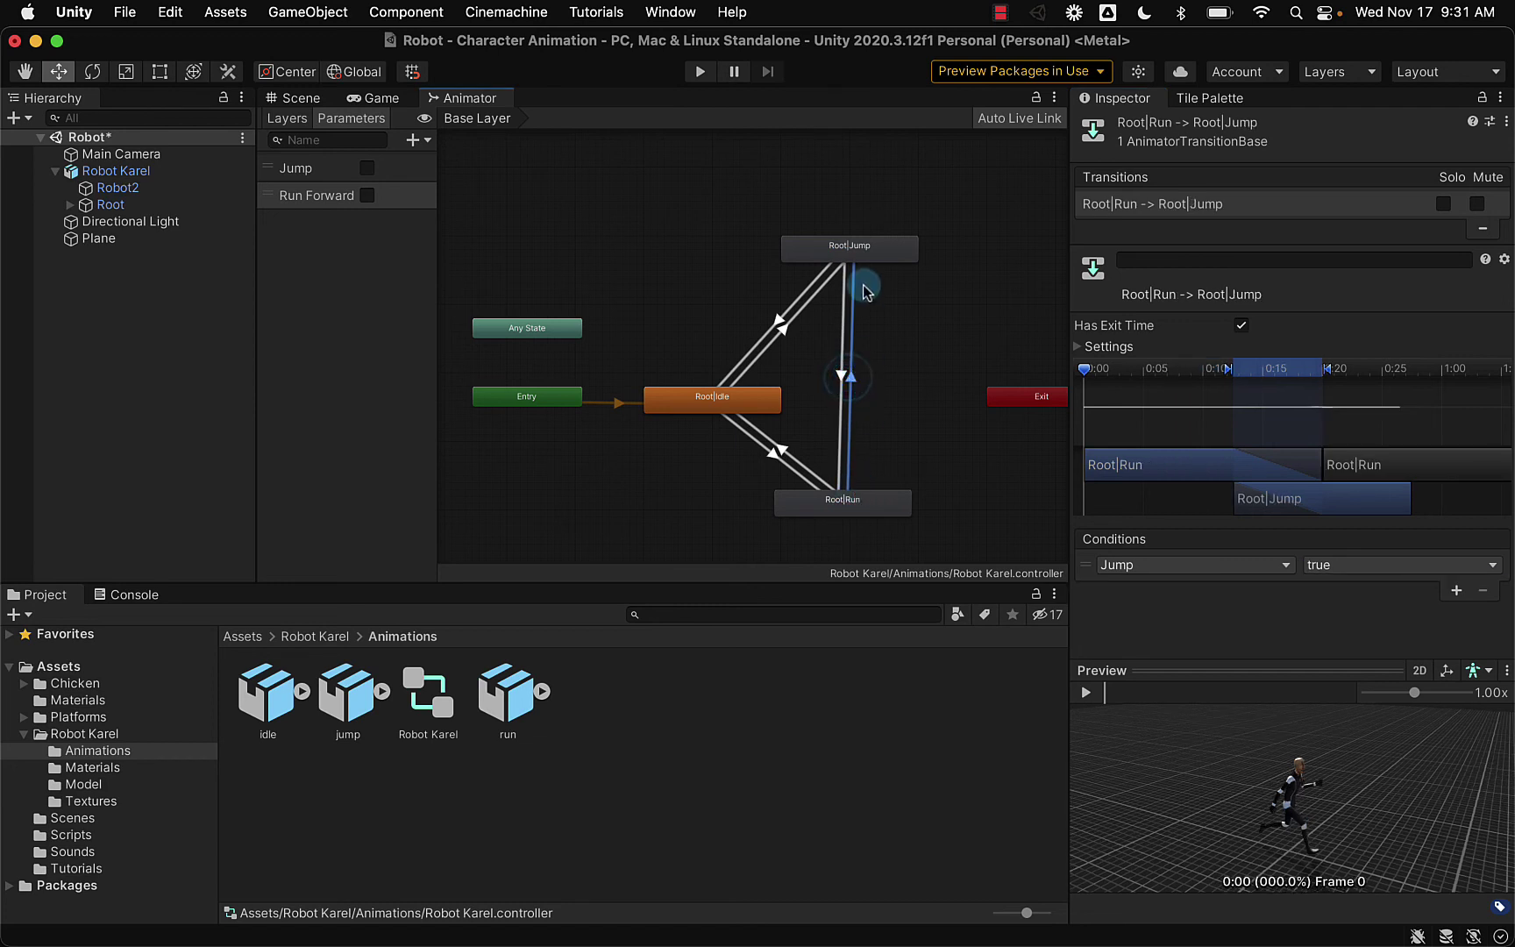
pyautogui.click(1456, 591)
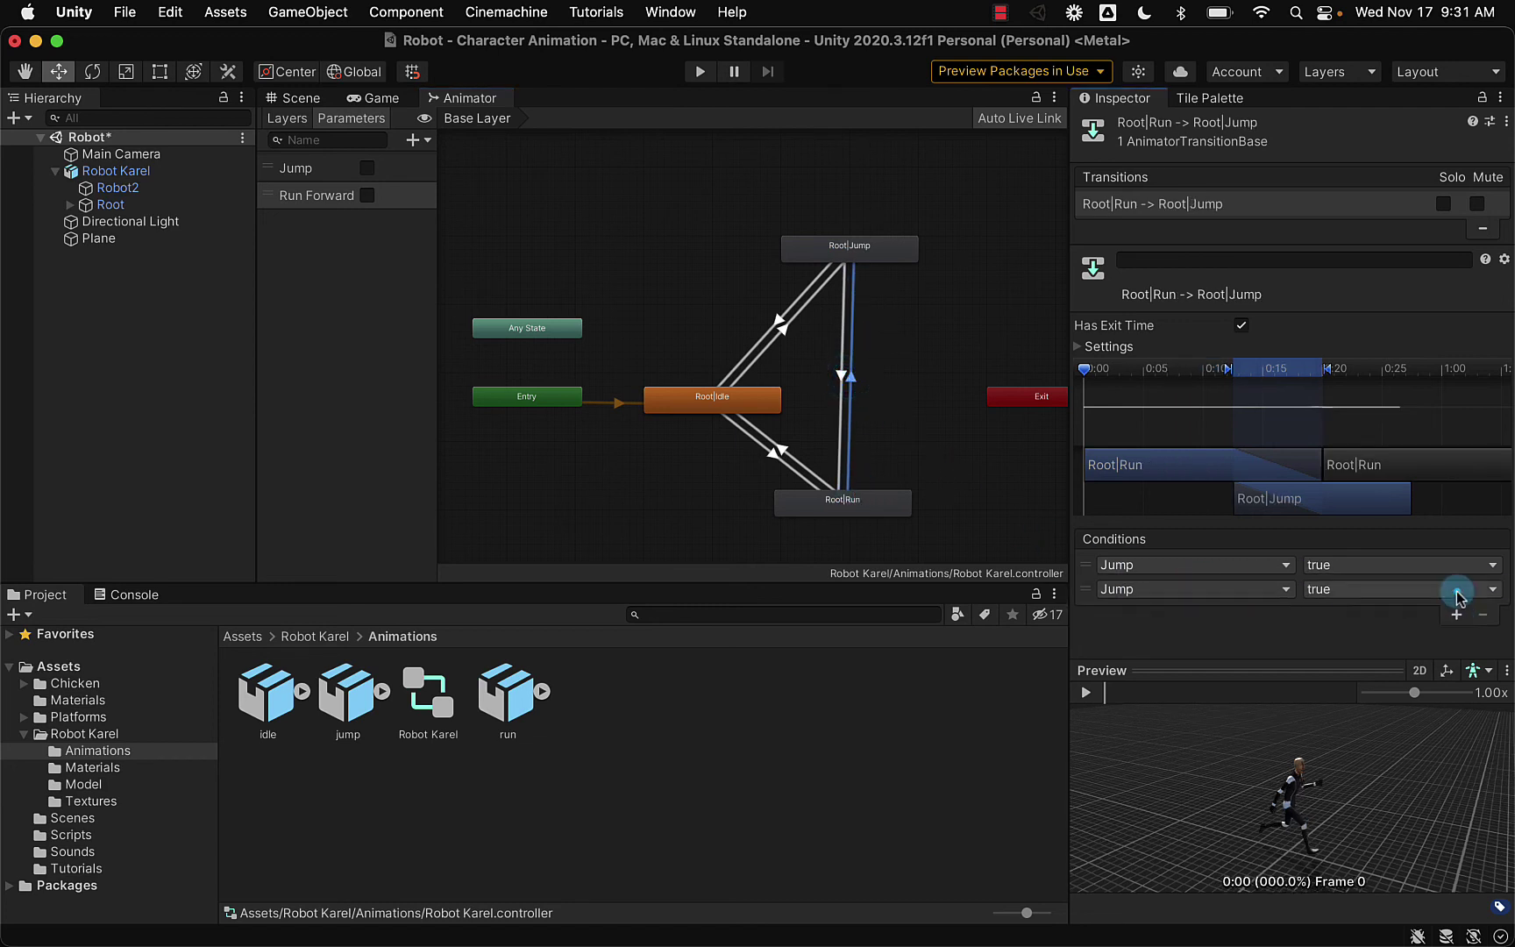
pyautogui.click(1262, 589)
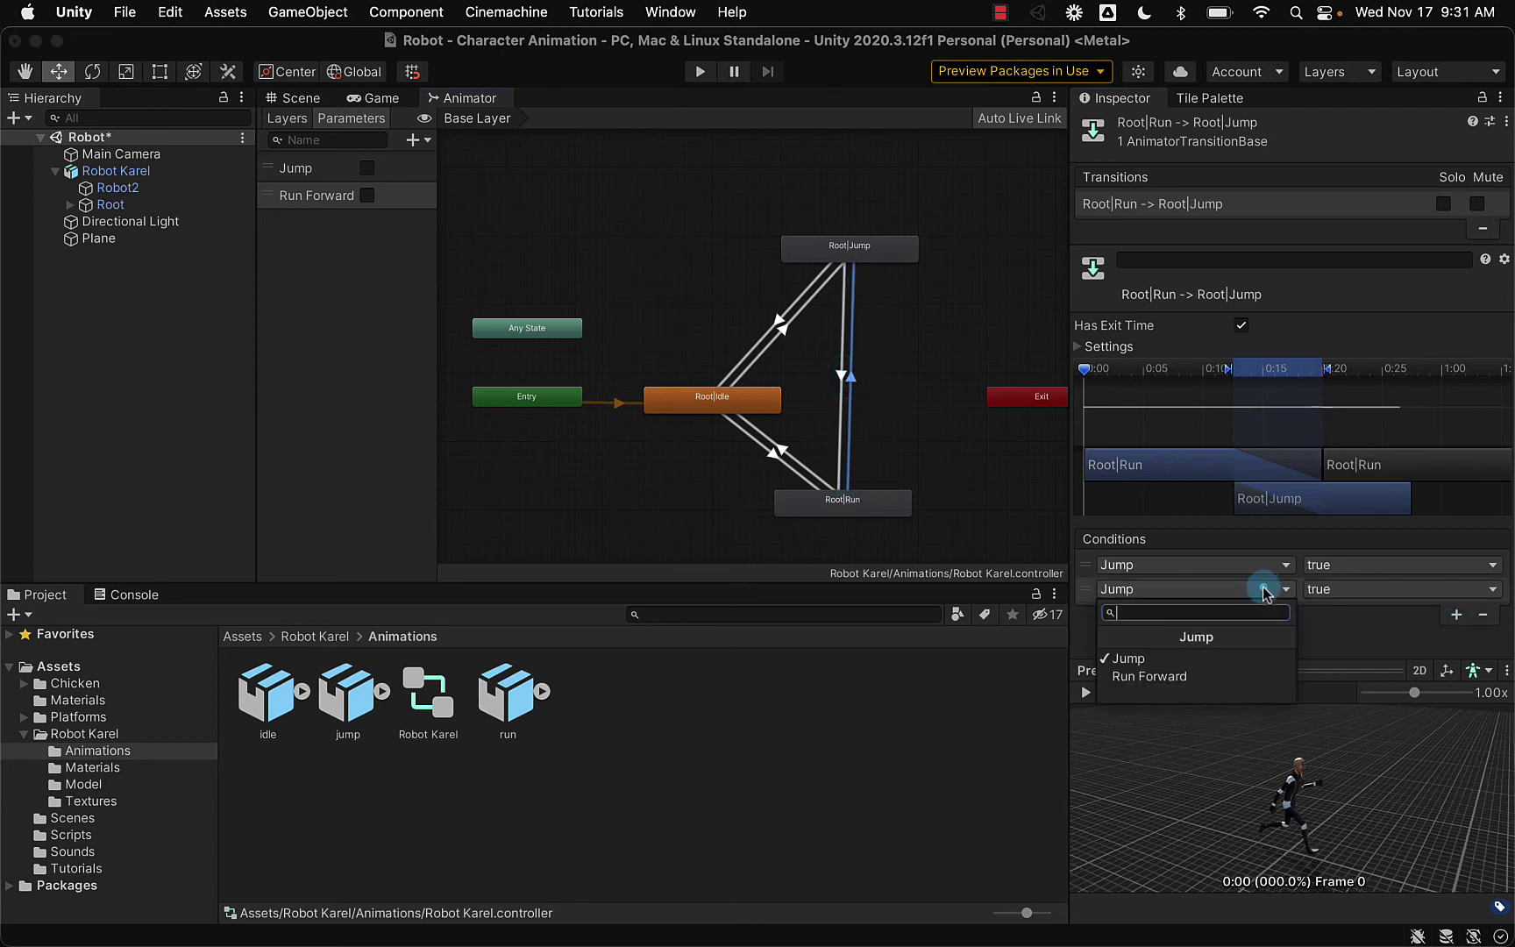
pyautogui.click(1183, 677)
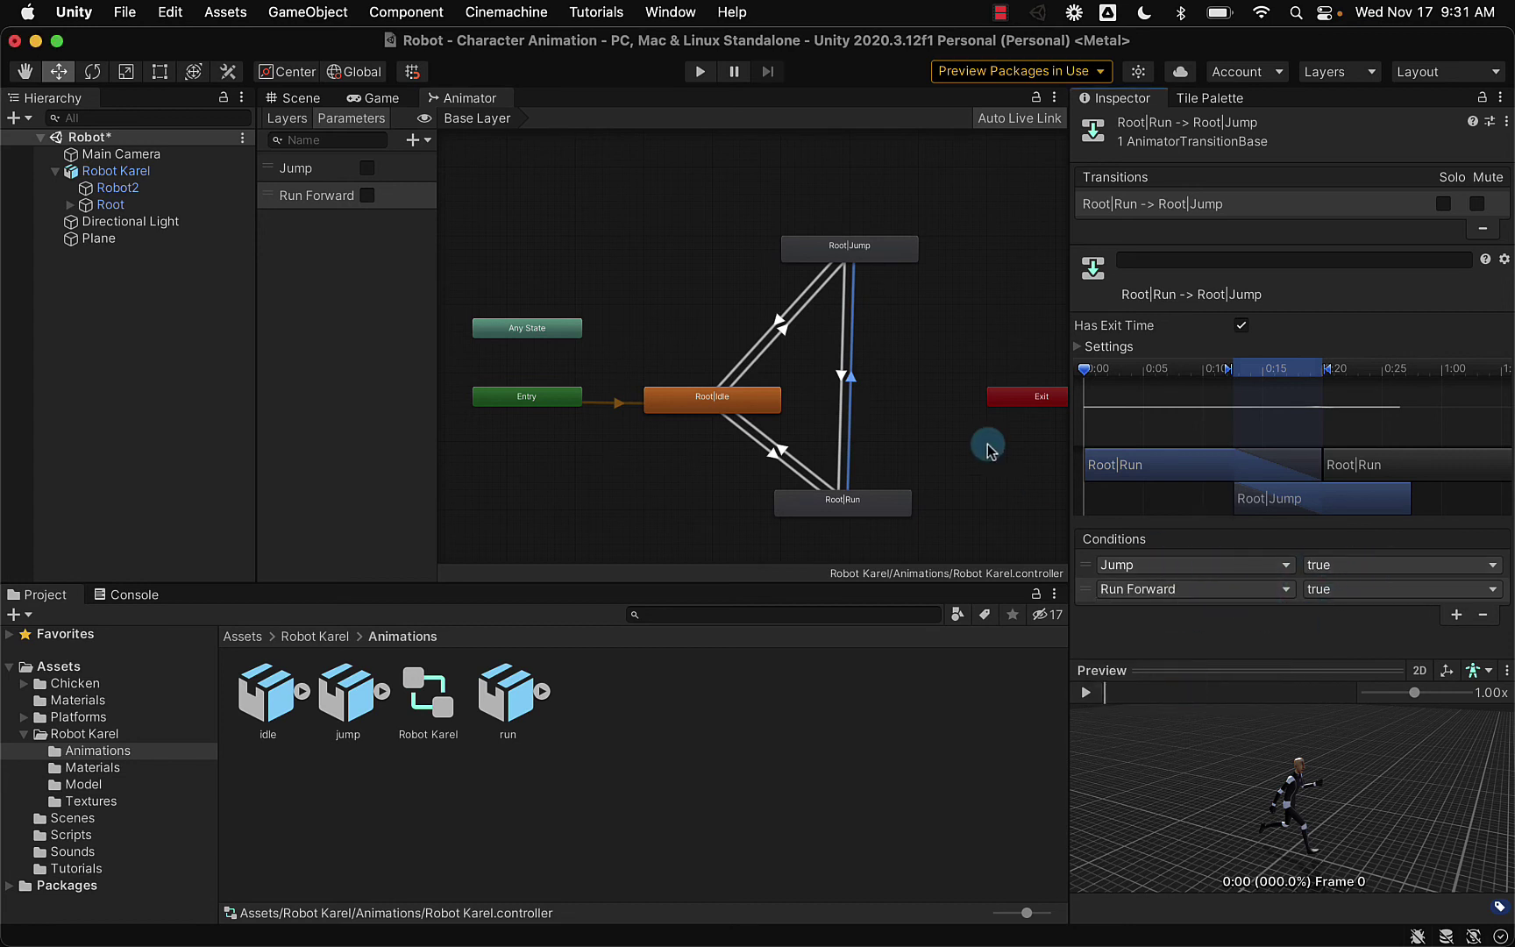
# - Add a second condition to the Root|Jump to Root|Idle transition that requires Run Forward to be false
pyautogui.click(850, 255)
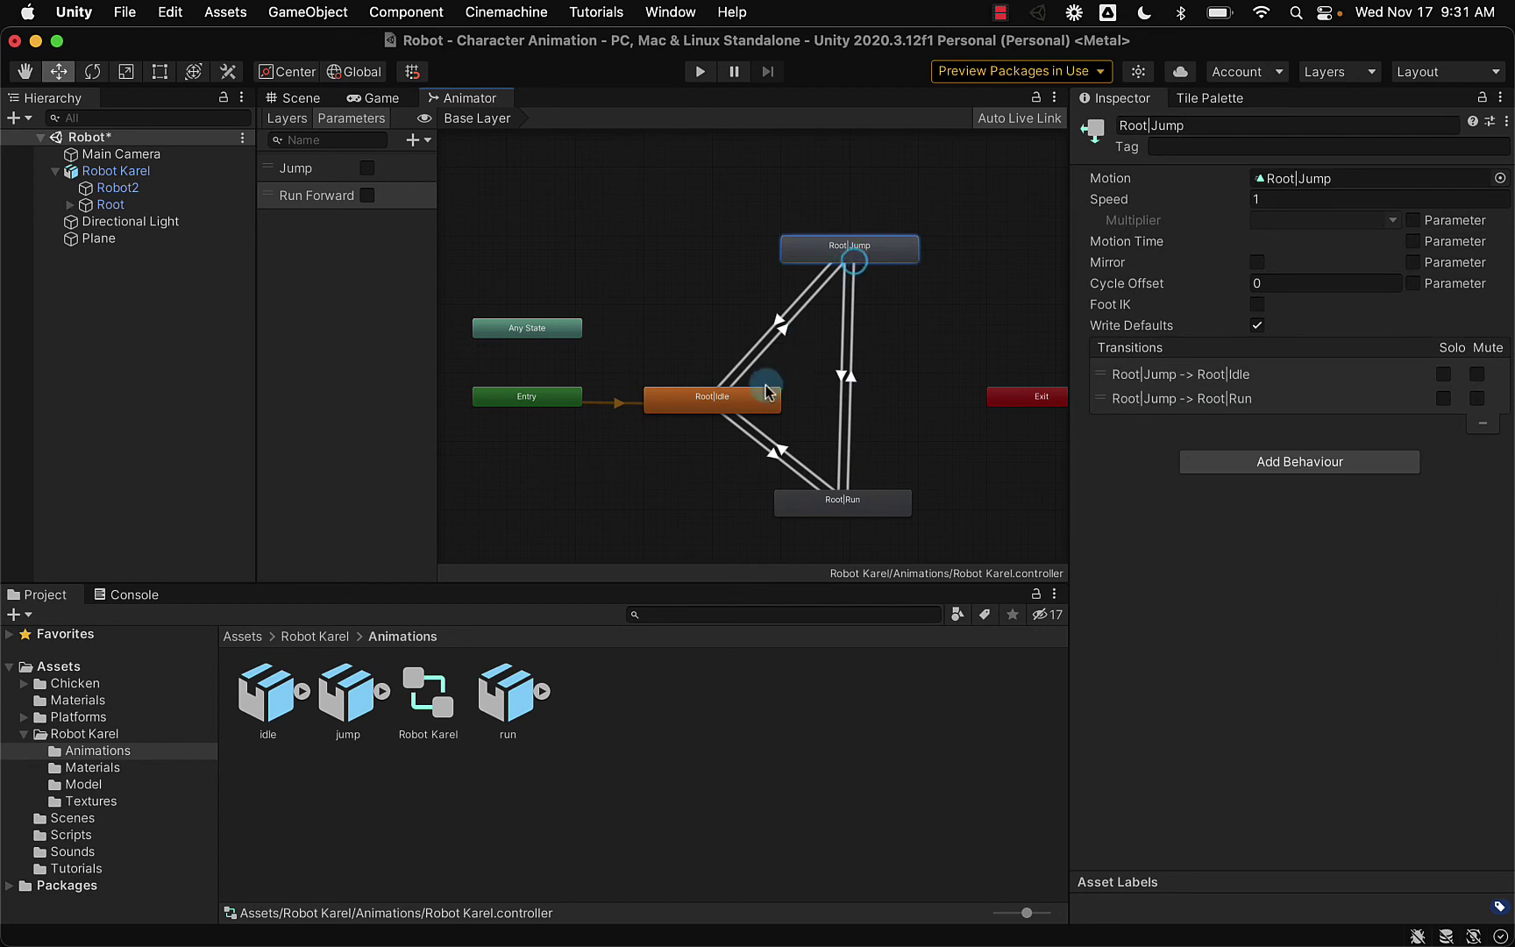
pyautogui.click(777, 320)
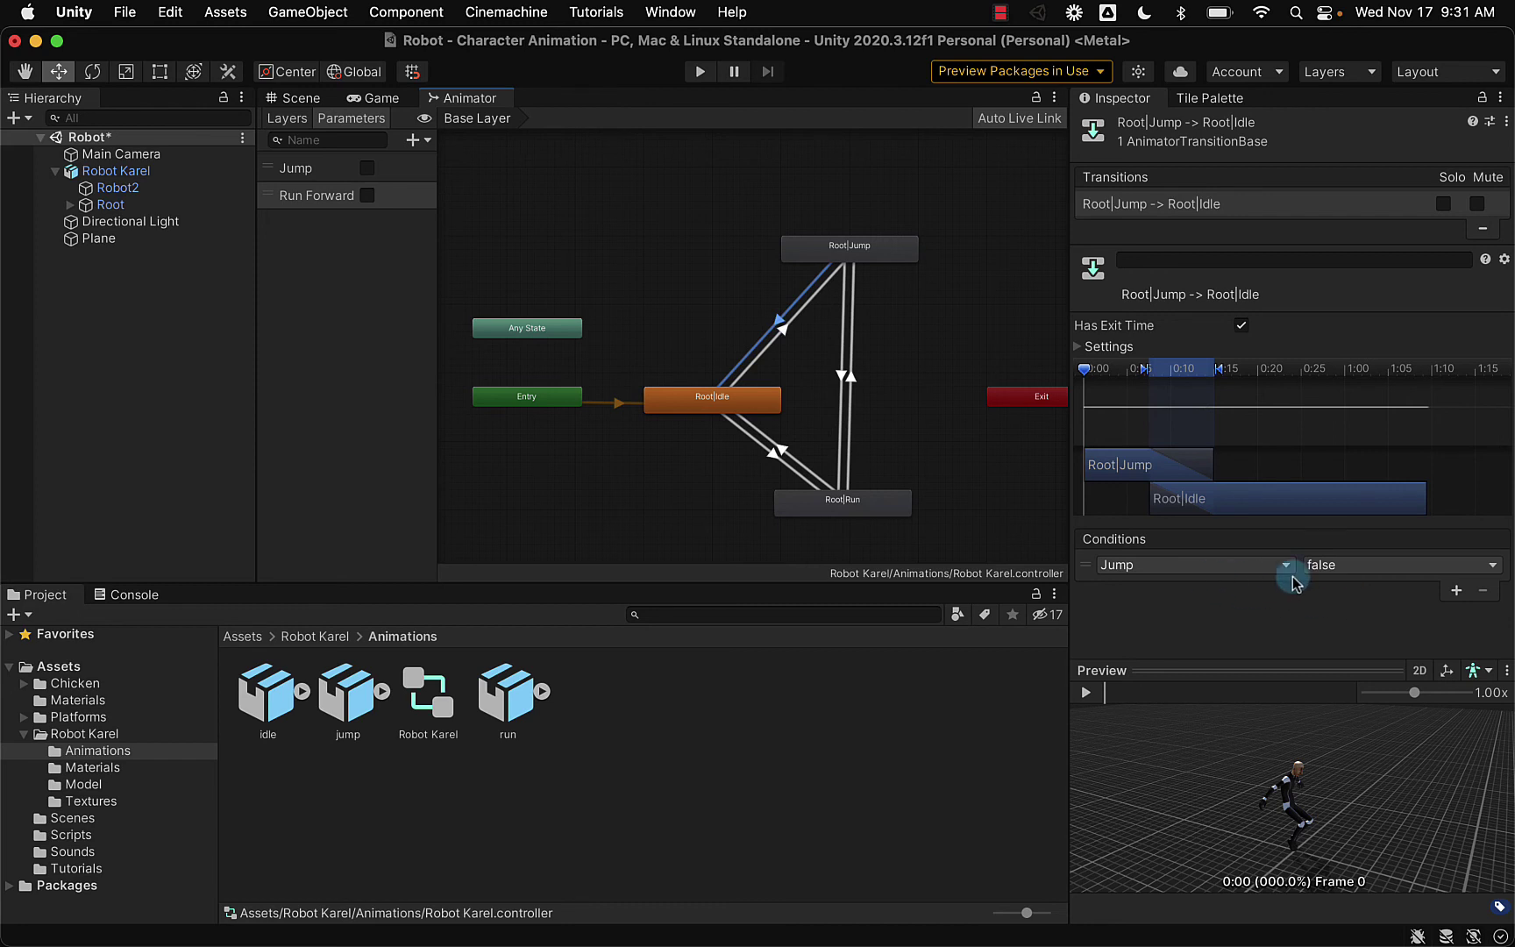
pyautogui.click(1455, 590)
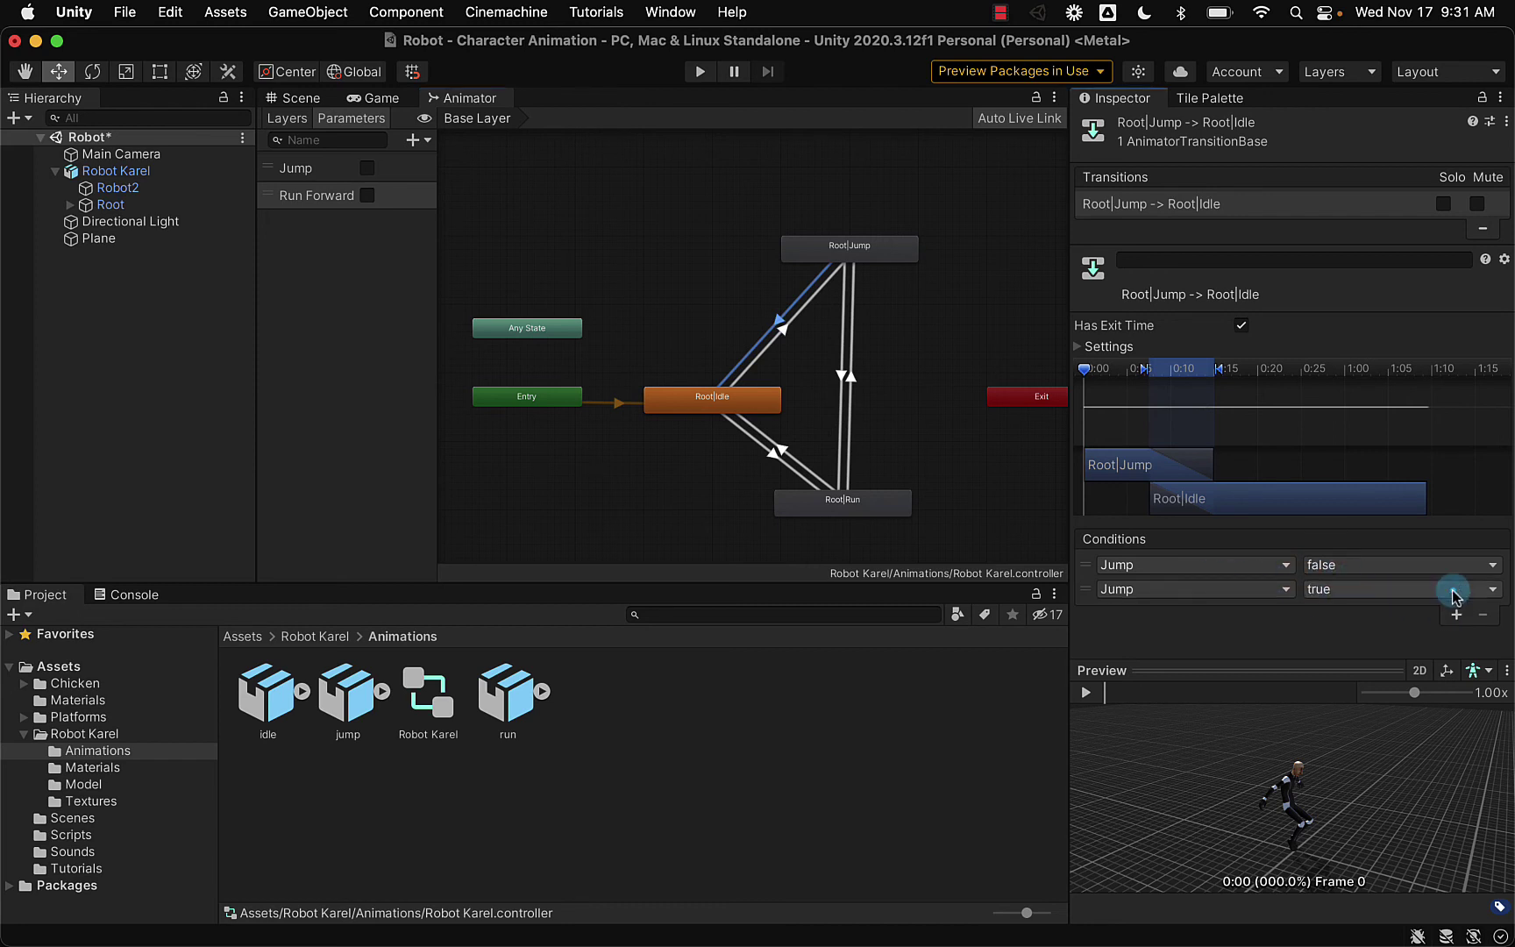
pyautogui.click(1286, 590)
pyautogui.click(1166, 675)
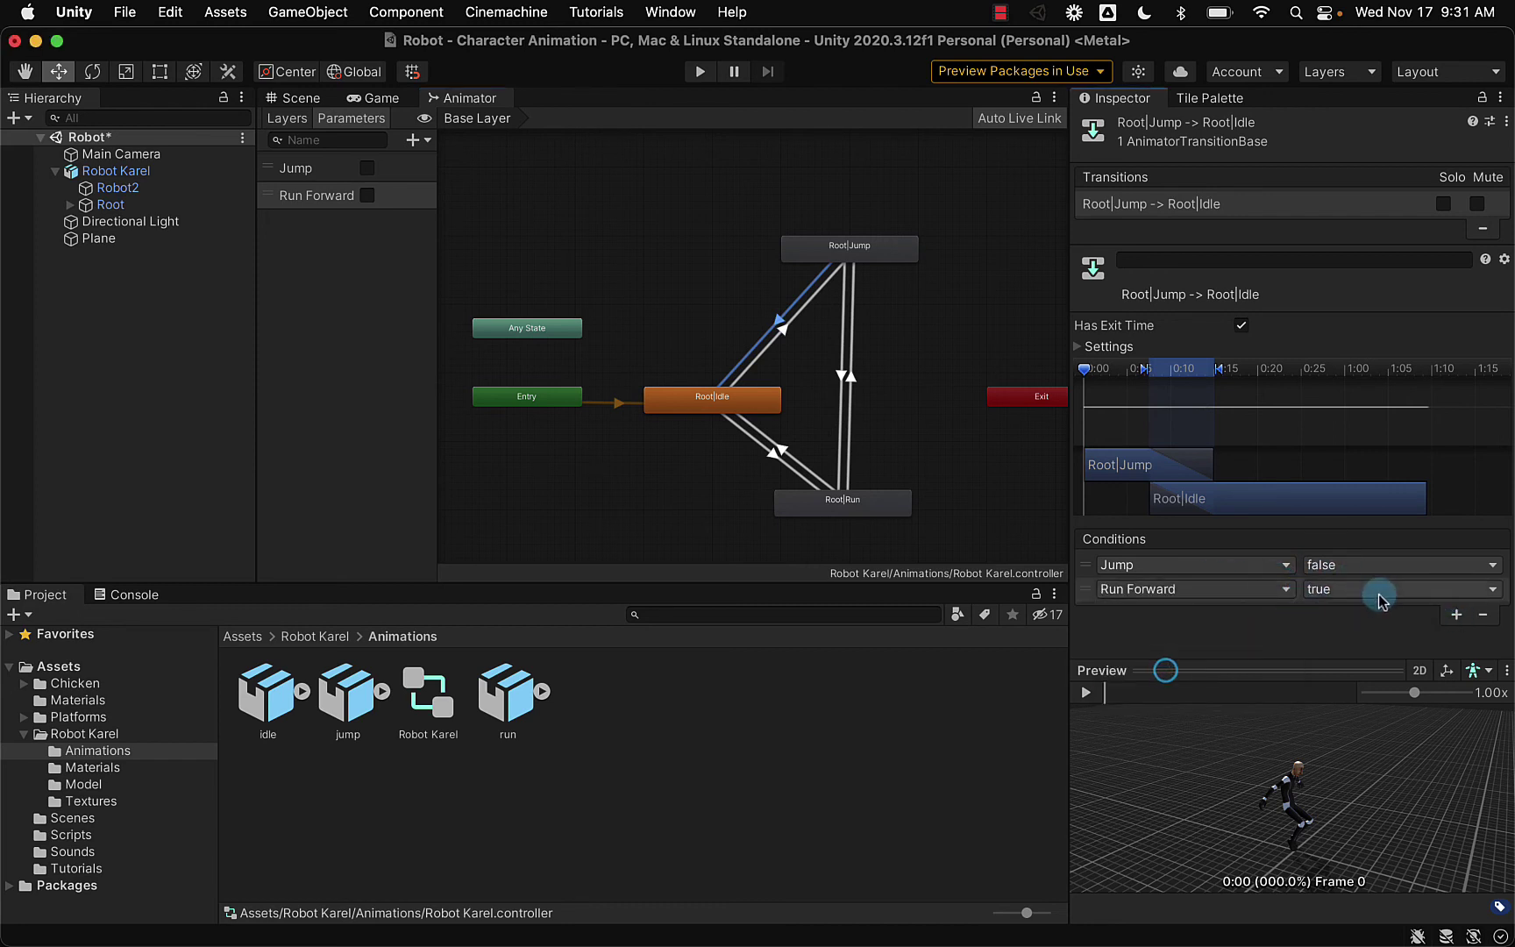
pyautogui.click(1375, 590)
pyautogui.click(1368, 612)
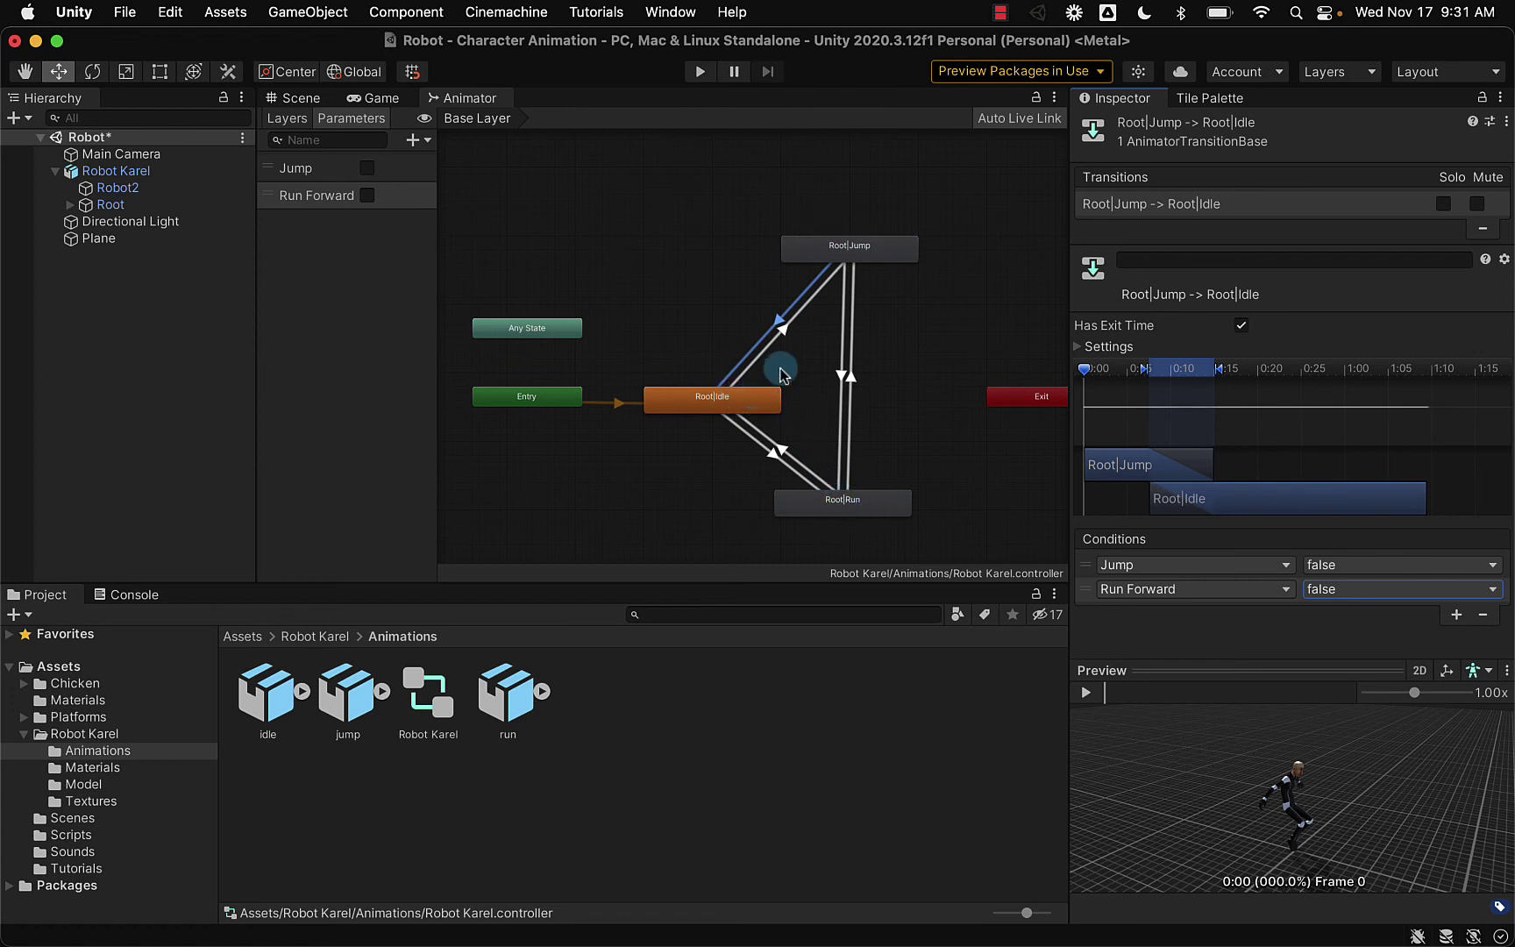
pyautogui.click(784, 331)
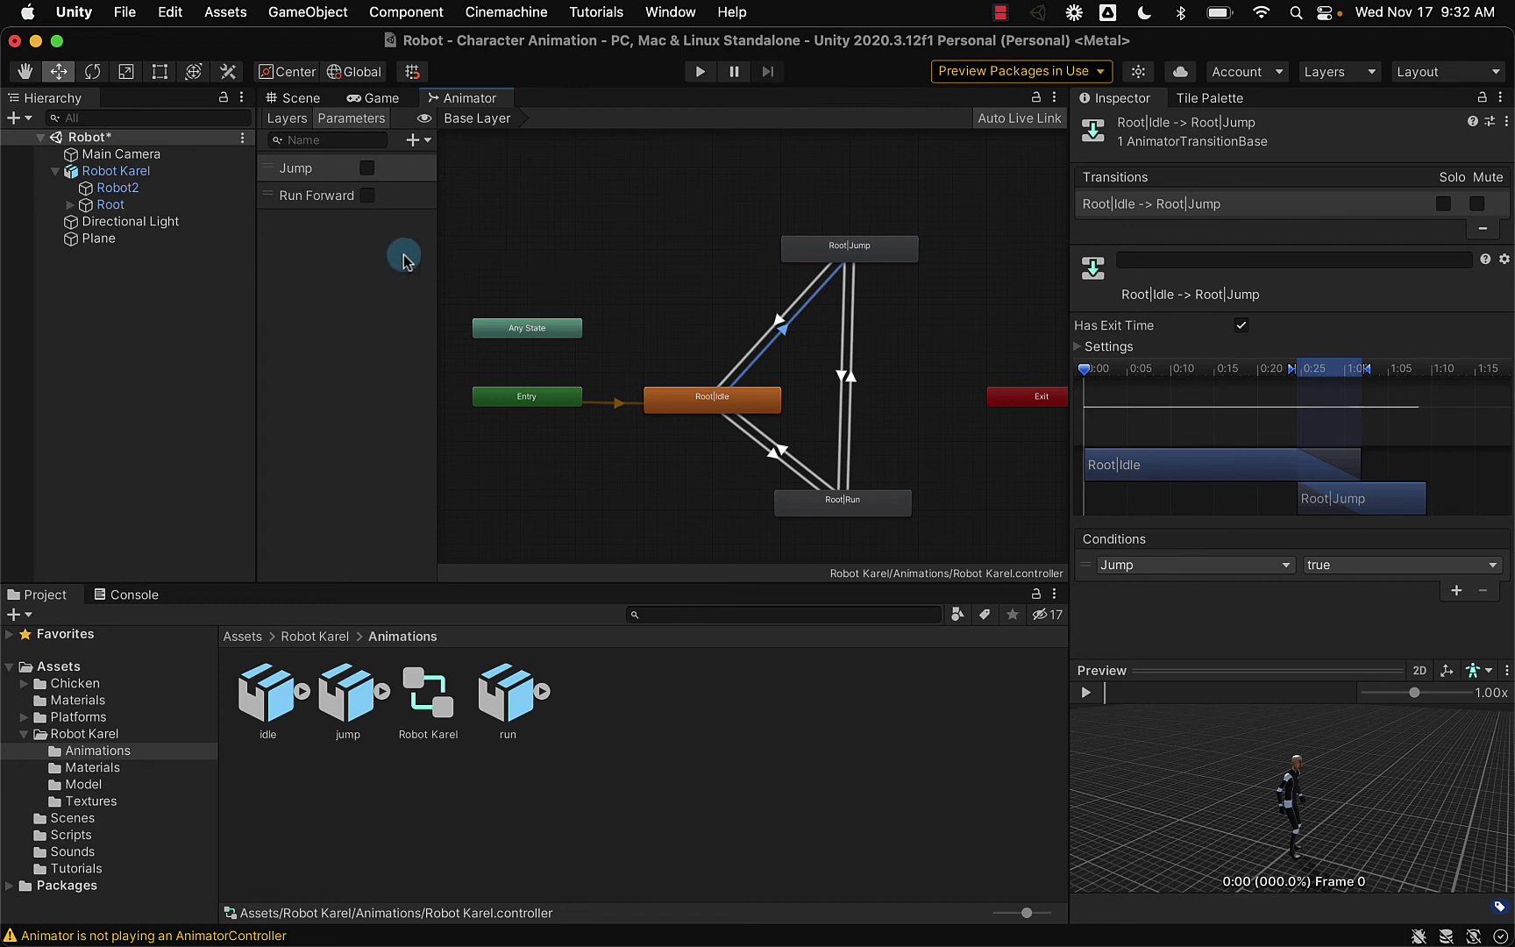
# - Assign the Robot Karel controller to the Animator component of the Robot Karel object
pyautogui.click(140, 172)
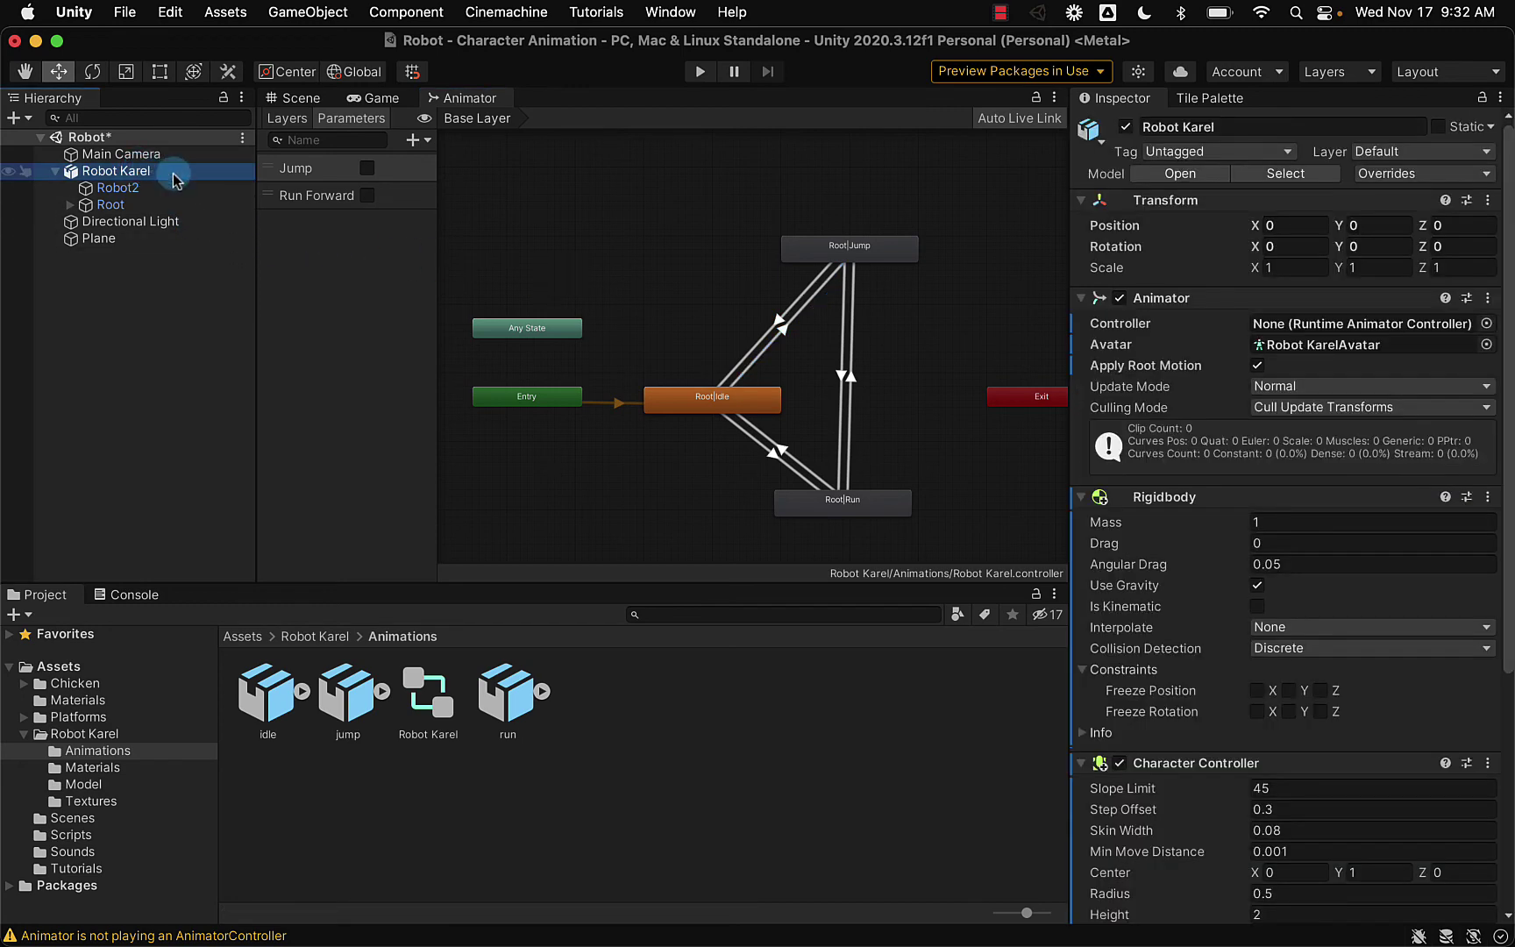
pyautogui.scroll(-1, 1238, 824)
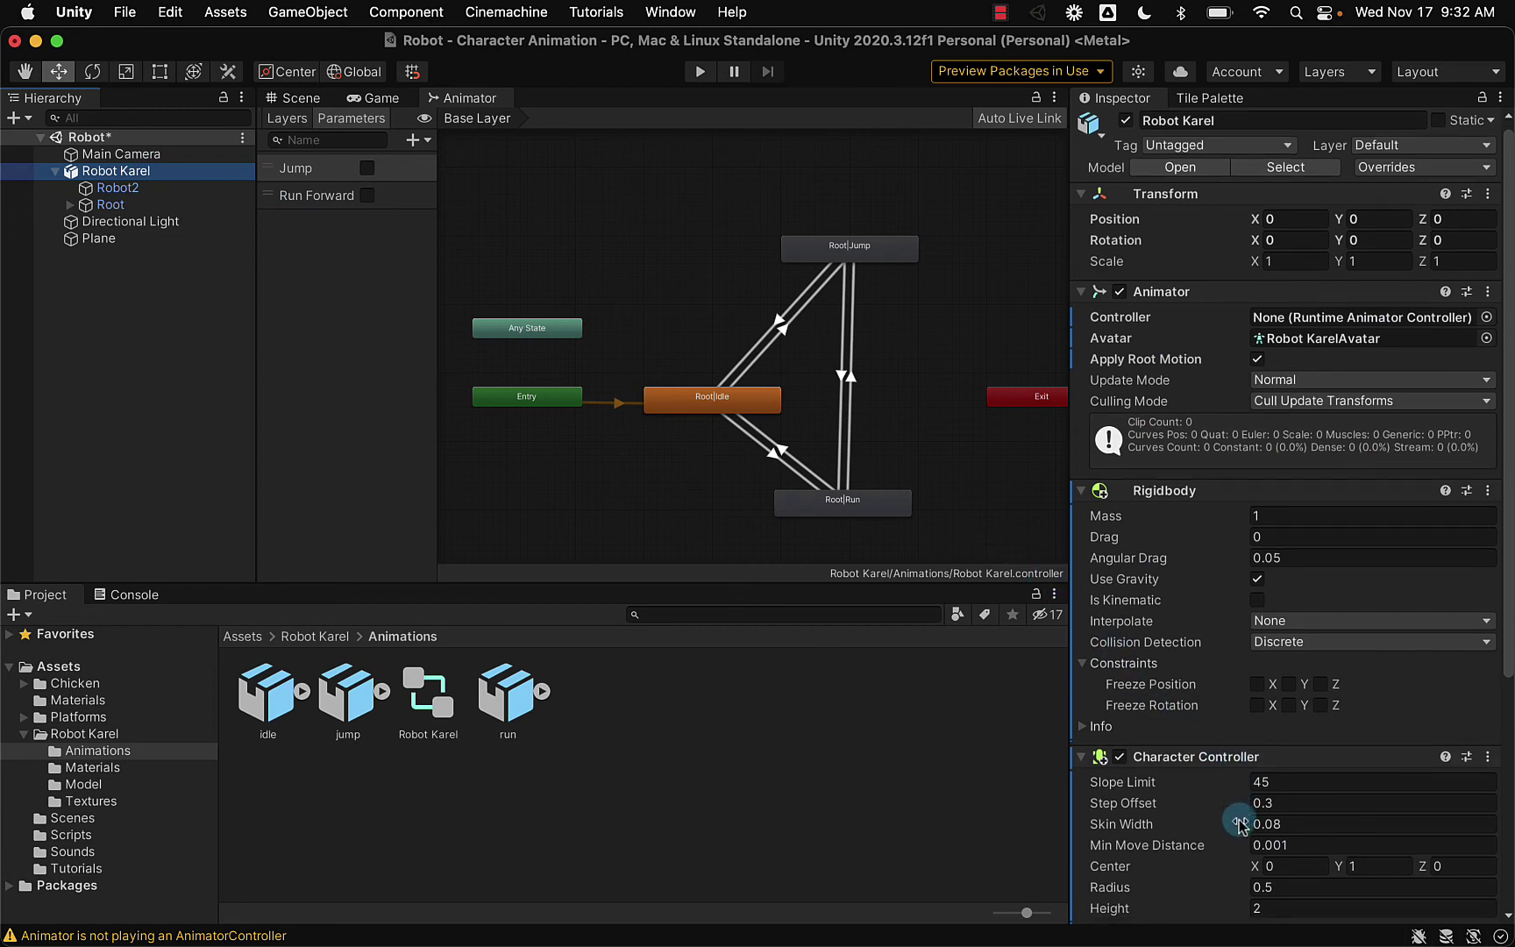
pyautogui.scroll(-1, 1238, 824)
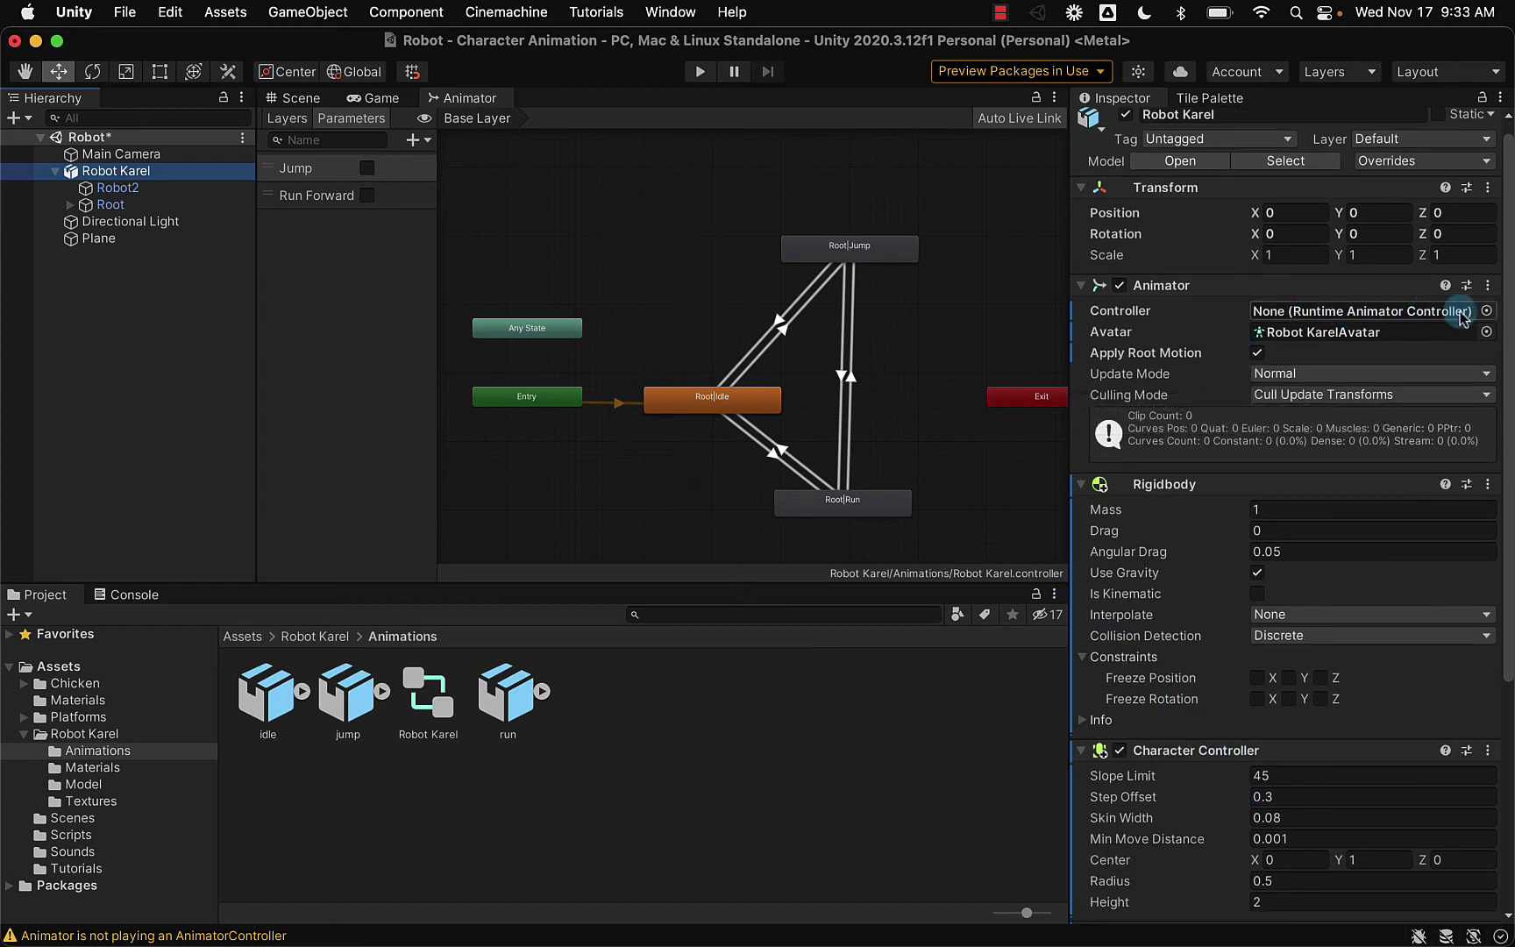
pyautogui.click(1486, 312)
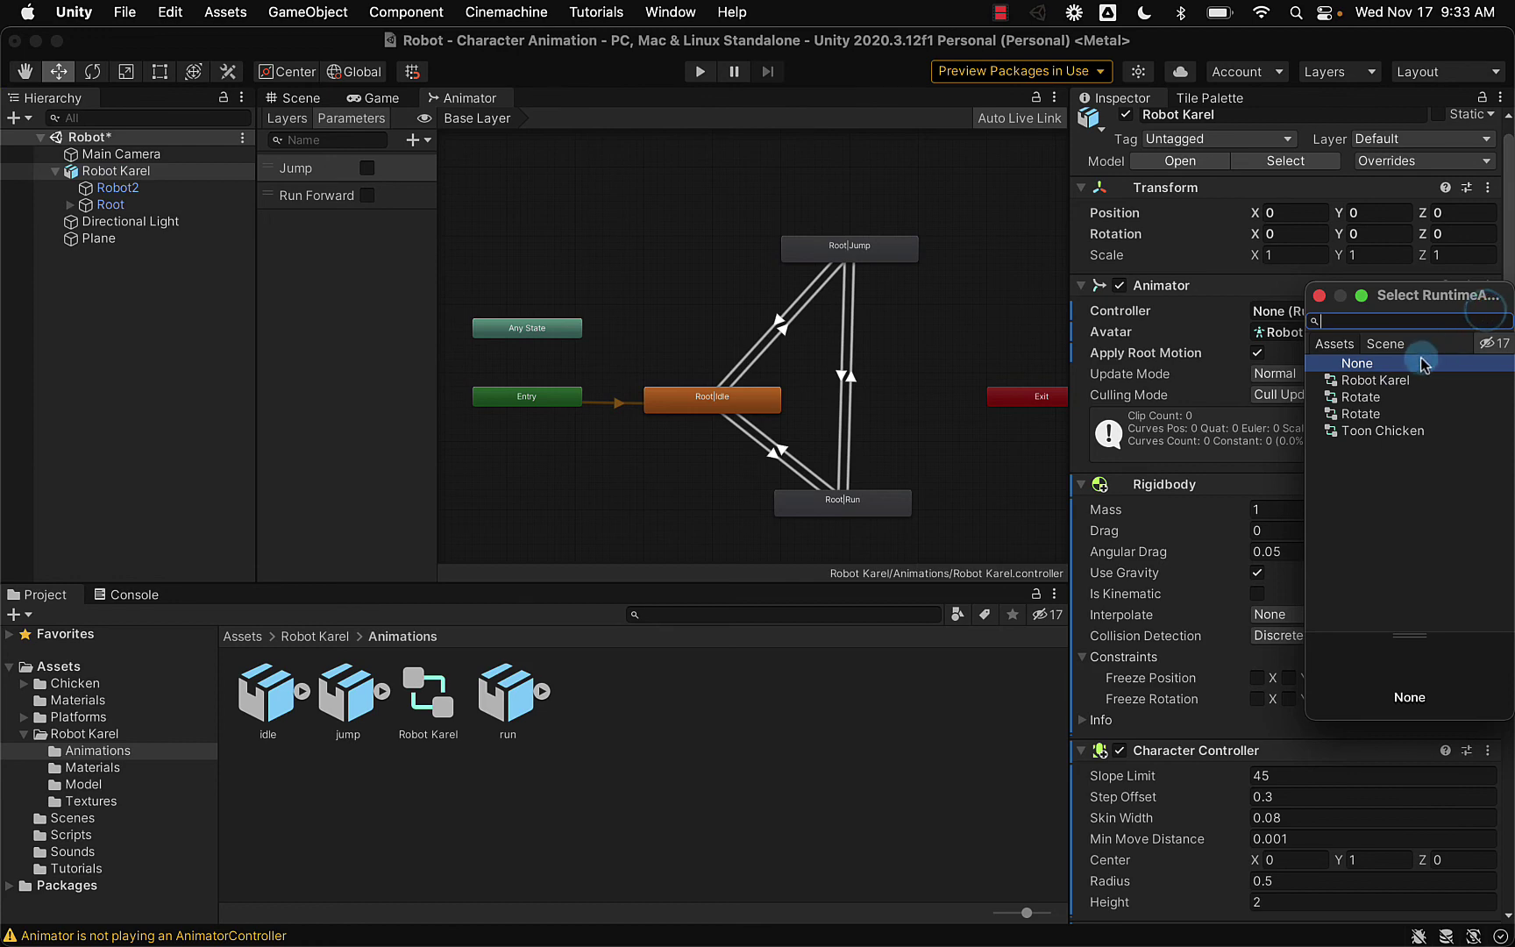
pyautogui.doubleClick(1394, 382)
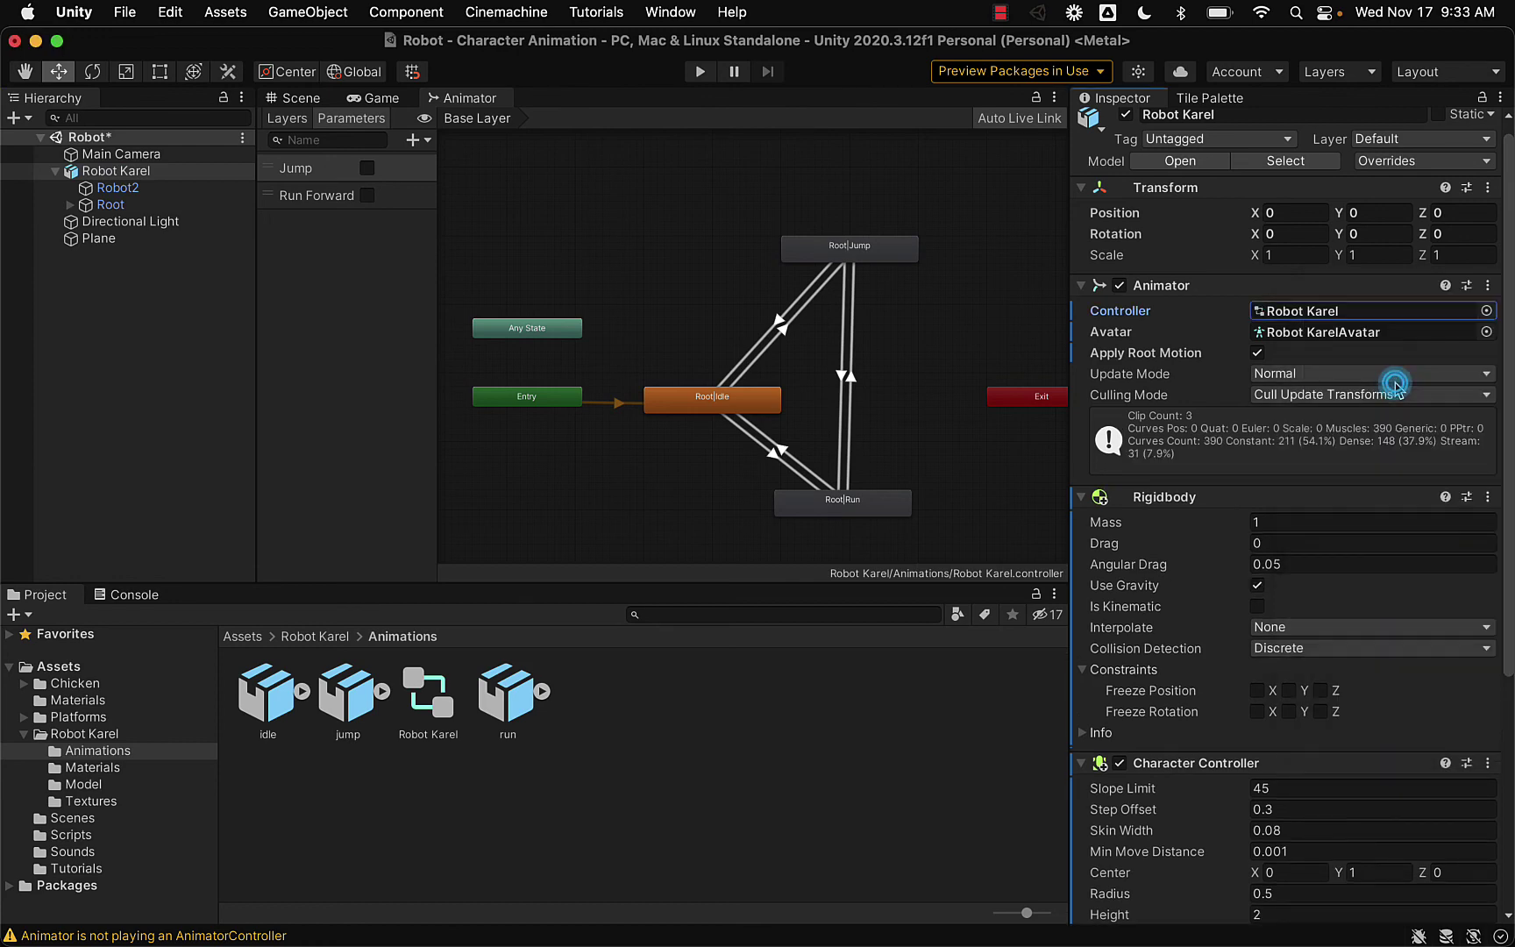
# - Set the Anim reference of Robot Karel's Player Controls script to the Robot Karel Animator
pyautogui.scroll(-5, 1206, 670)
pyautogui.scroll(-10, 1203, 666)
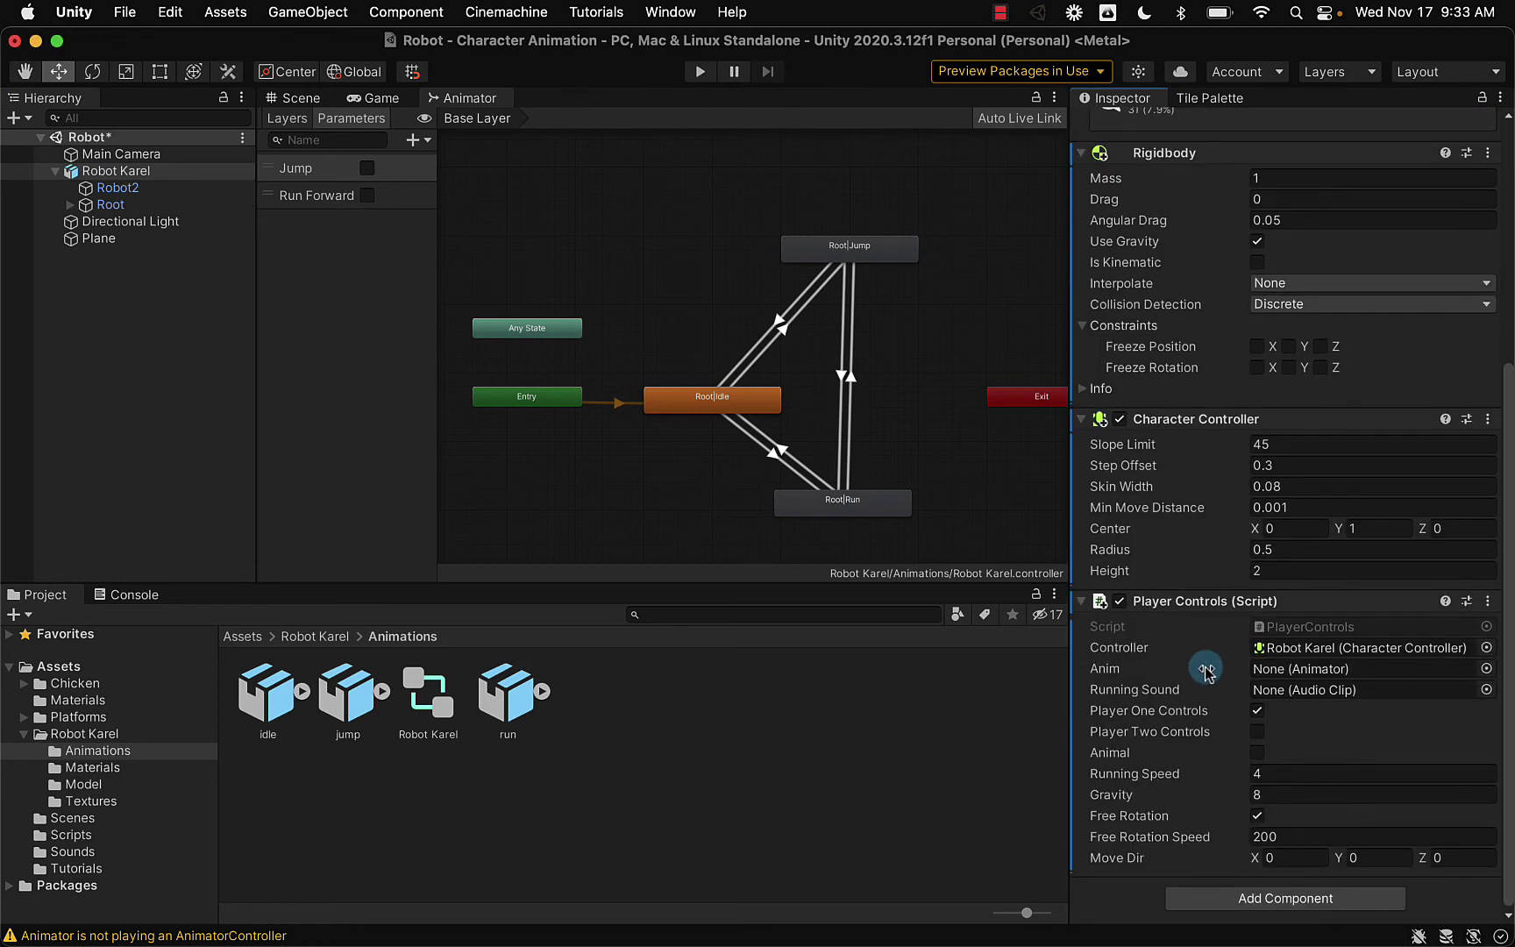
pyautogui.click(1485, 669)
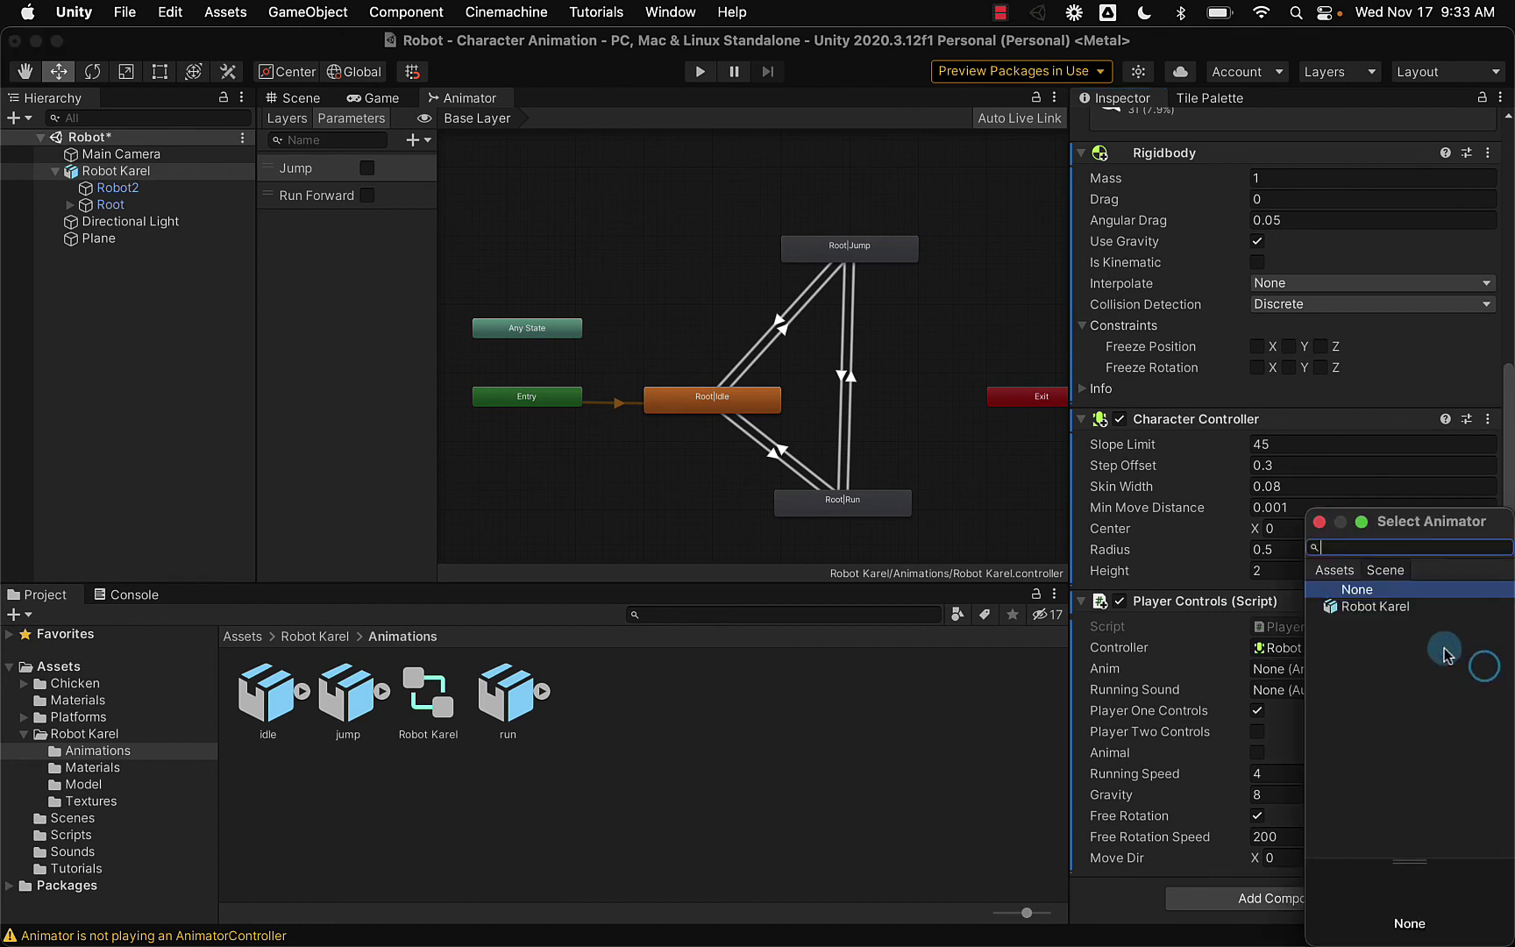
pyautogui.click(1367, 607)
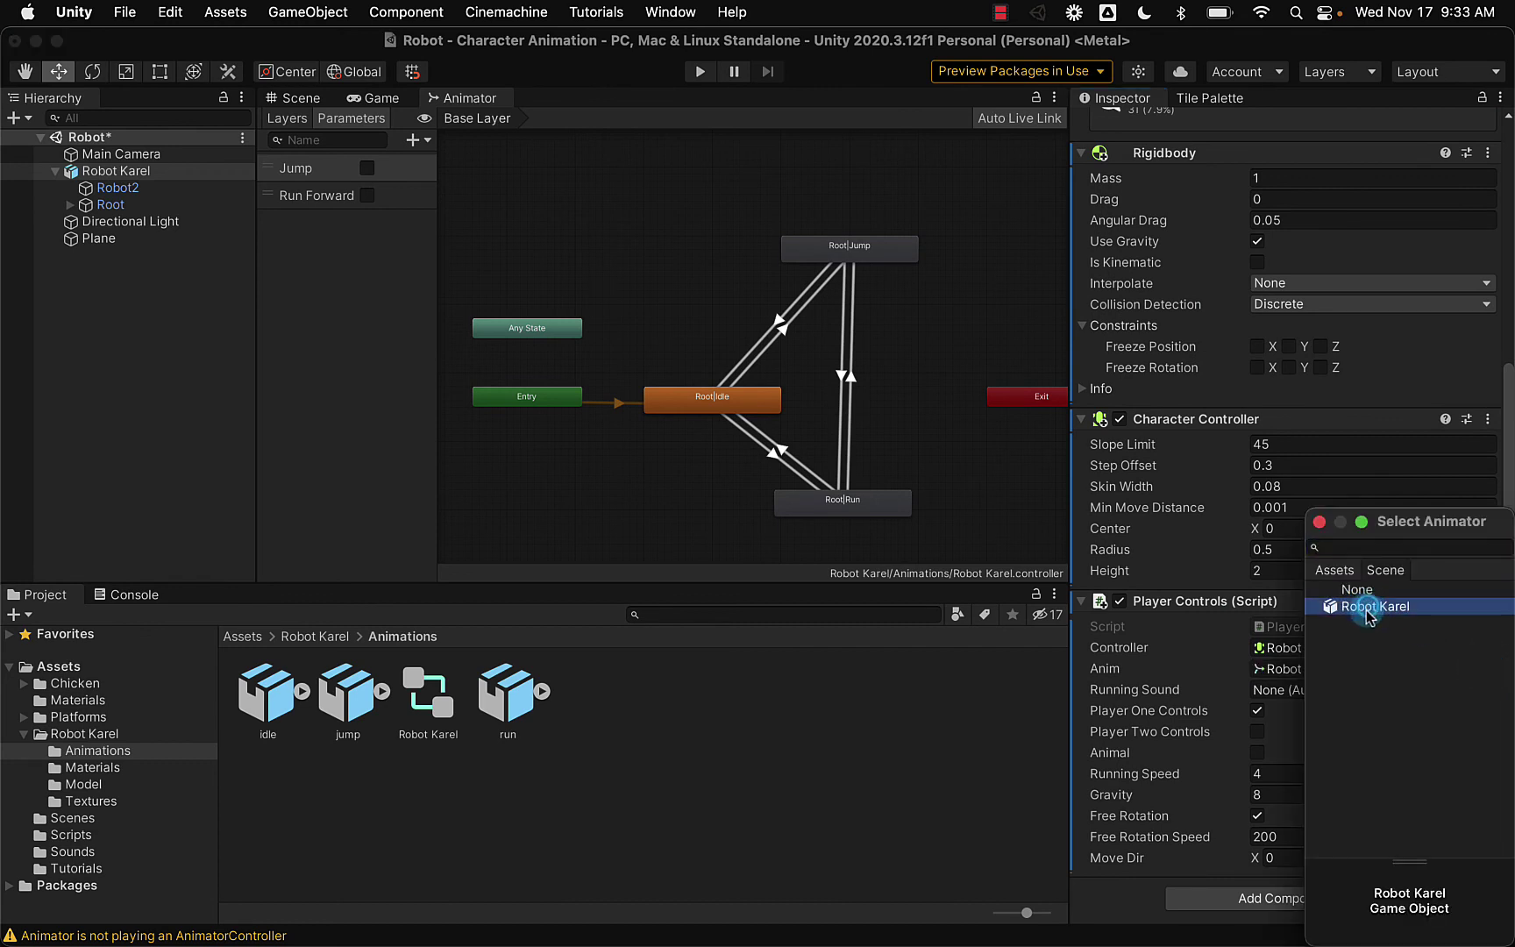
pyautogui.click(1368, 606)
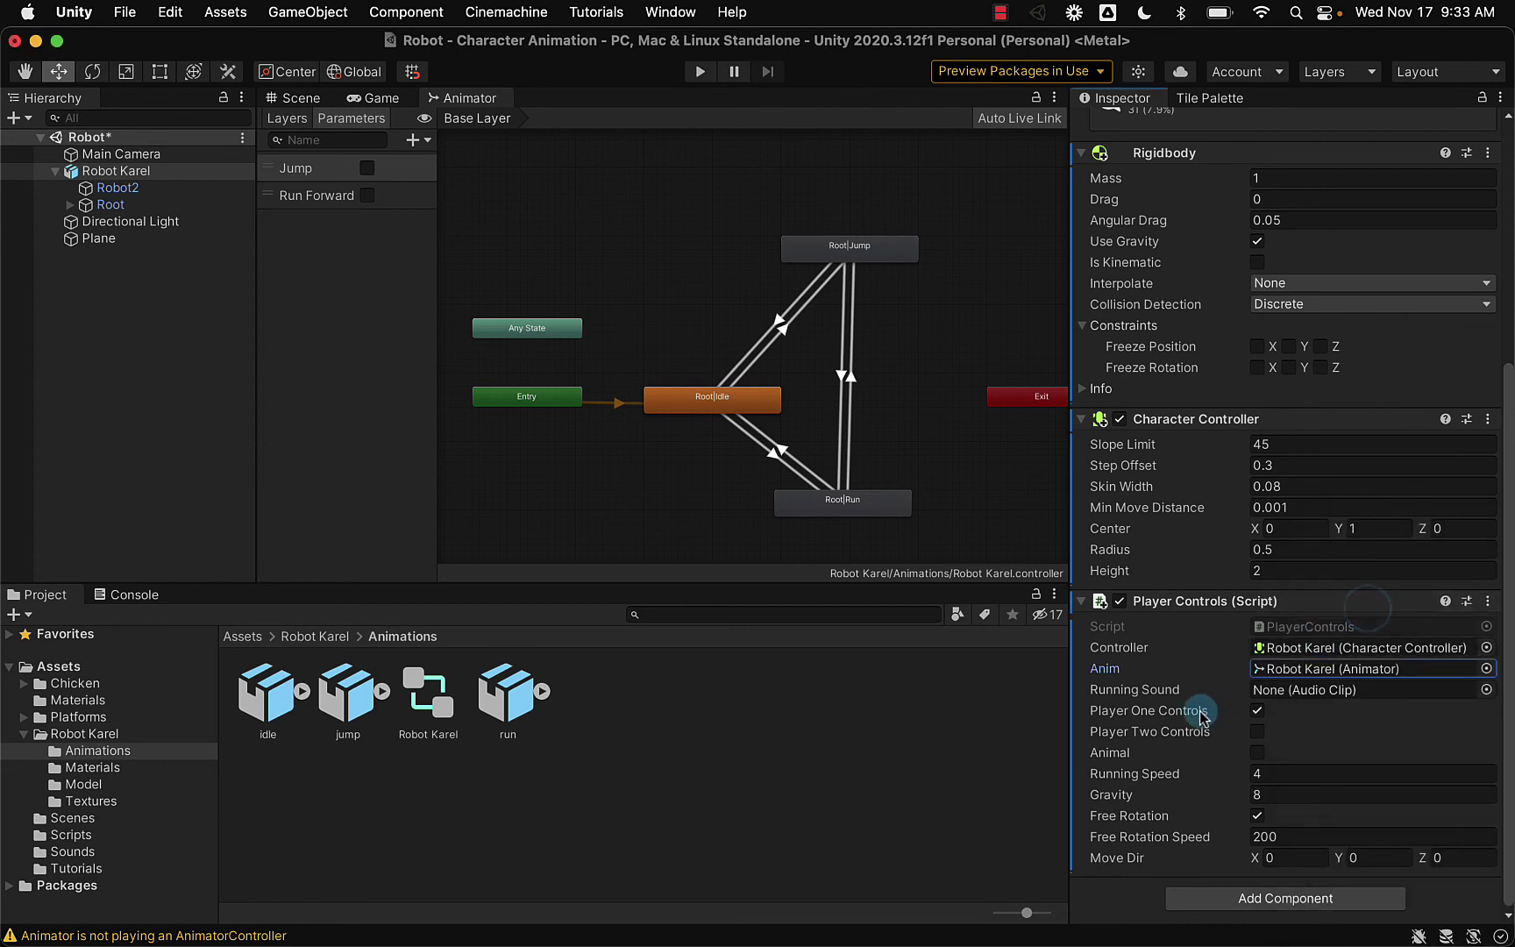
pyautogui.click(1198, 788)
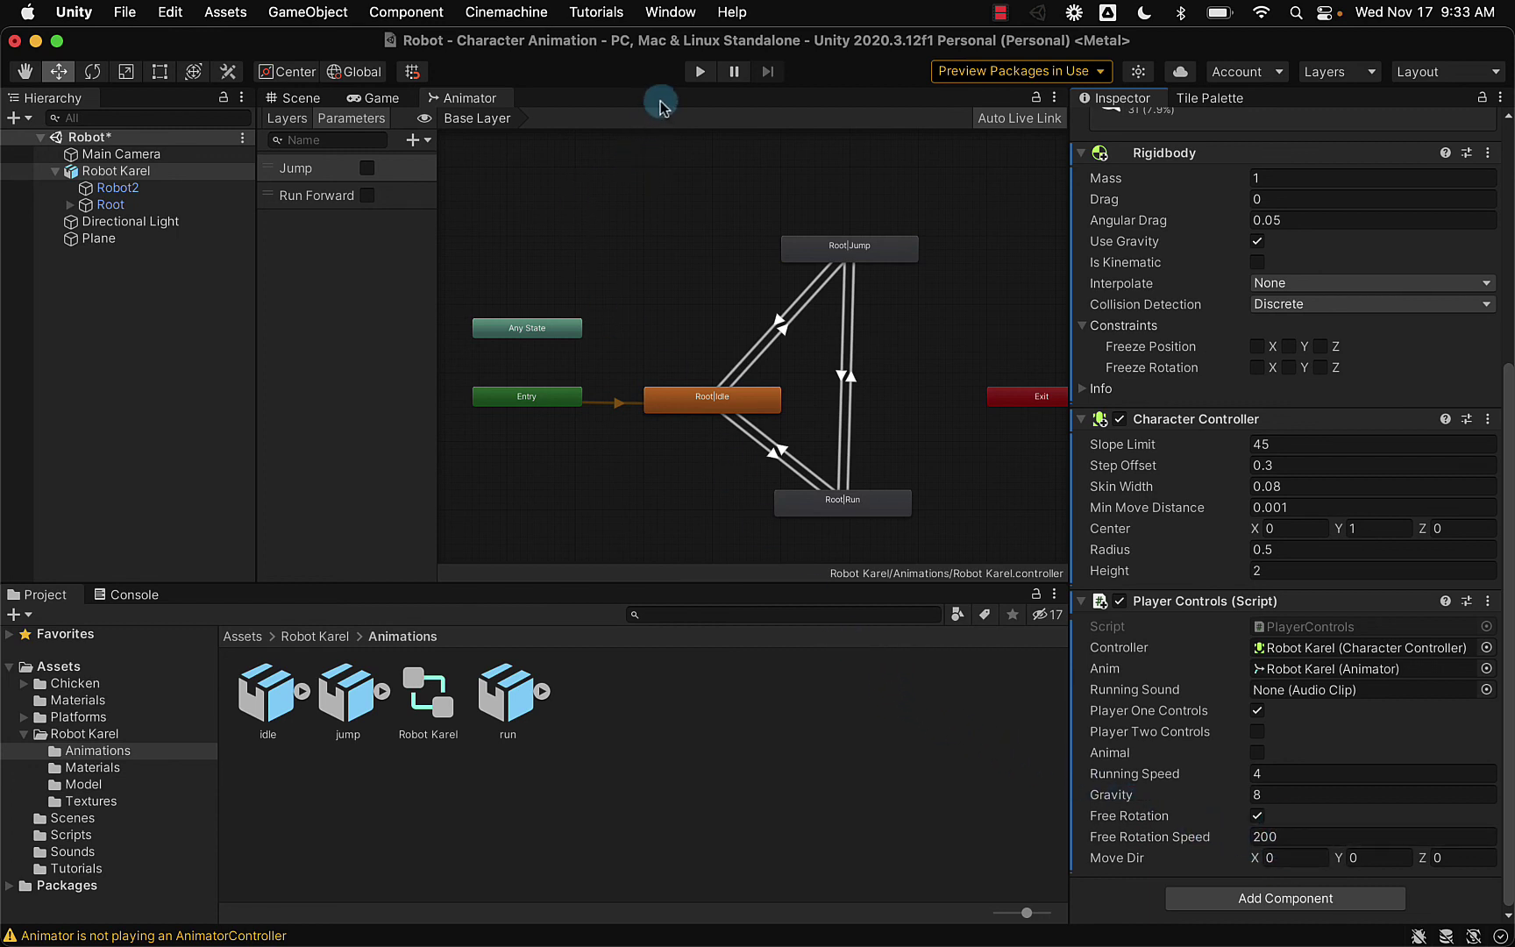
# - Play-test the scene by moving the robot around with the S, W and A controls, and stop play mode
pyautogui.click(699, 74)
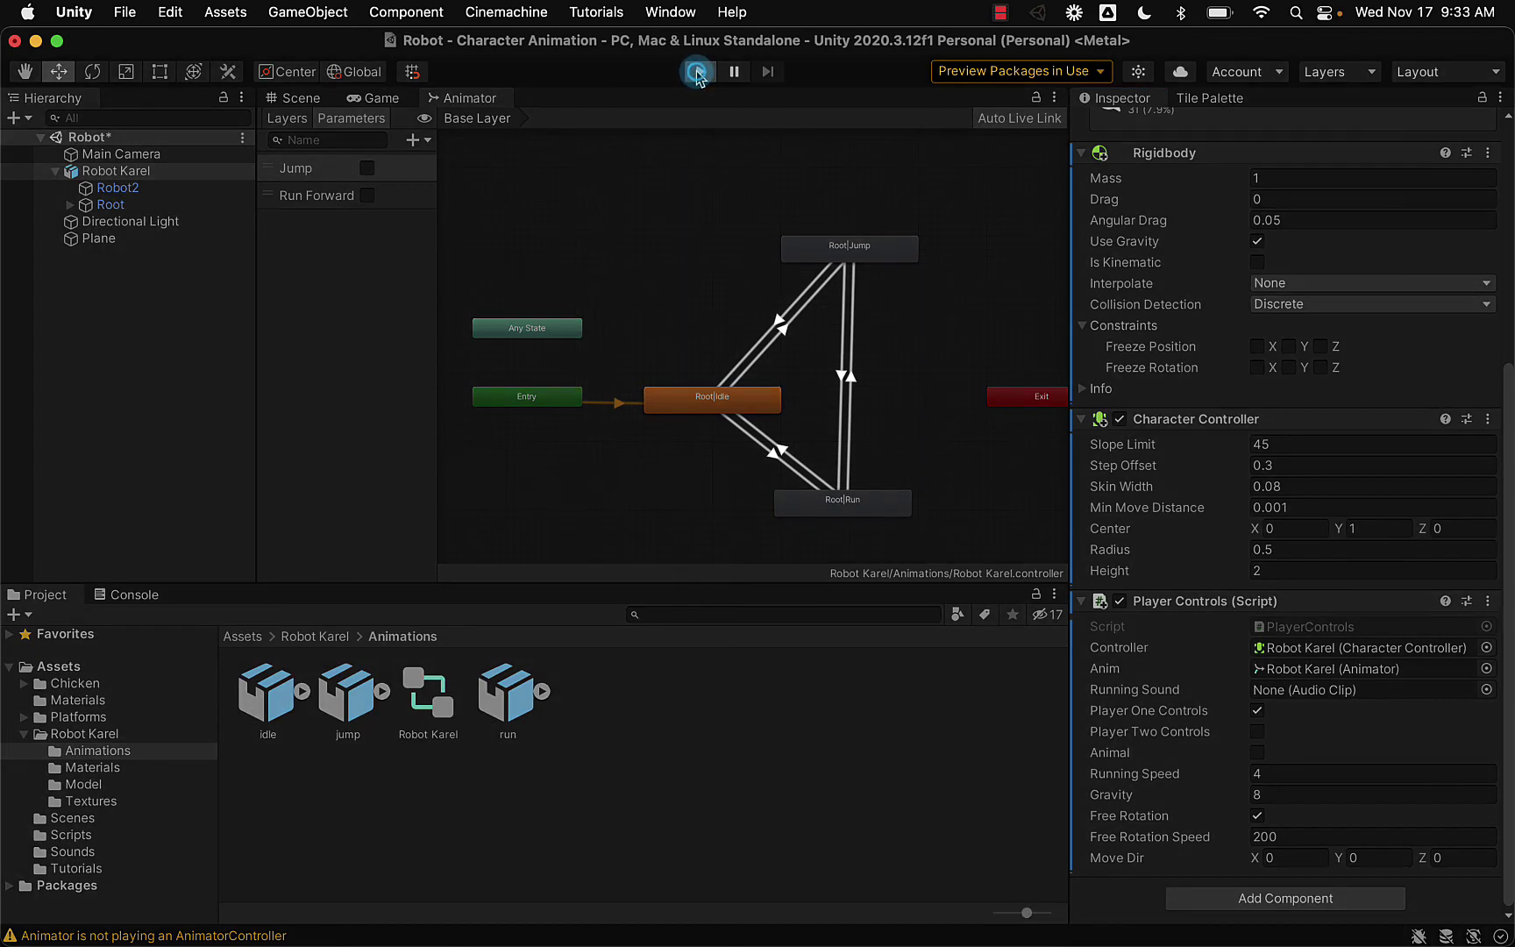
pyautogui.click(910, 289)
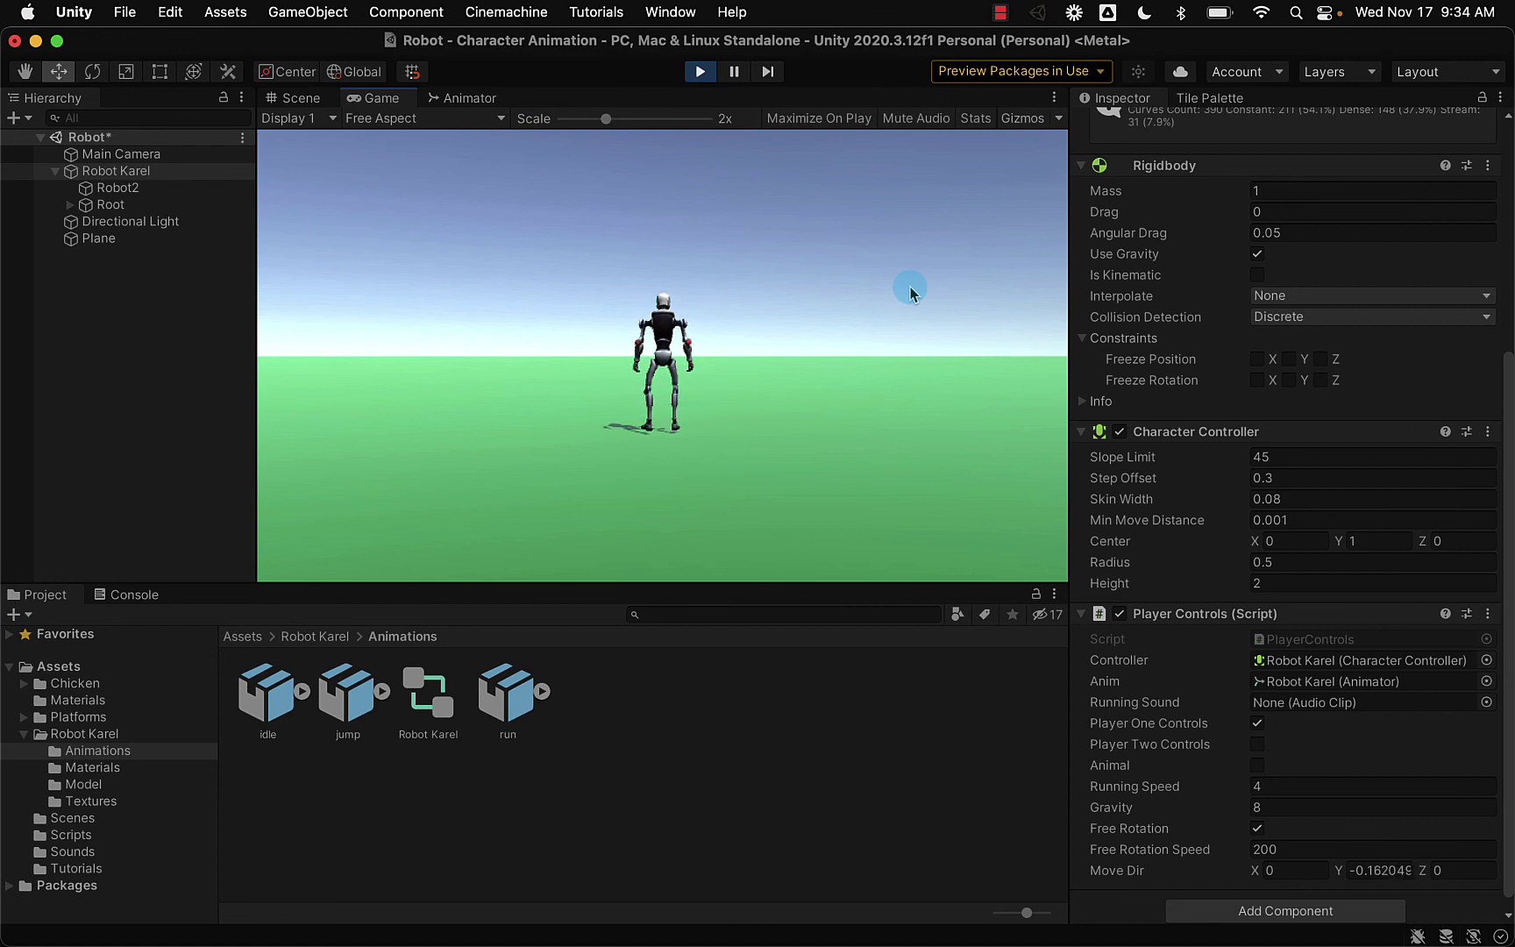
pyautogui.press('s')
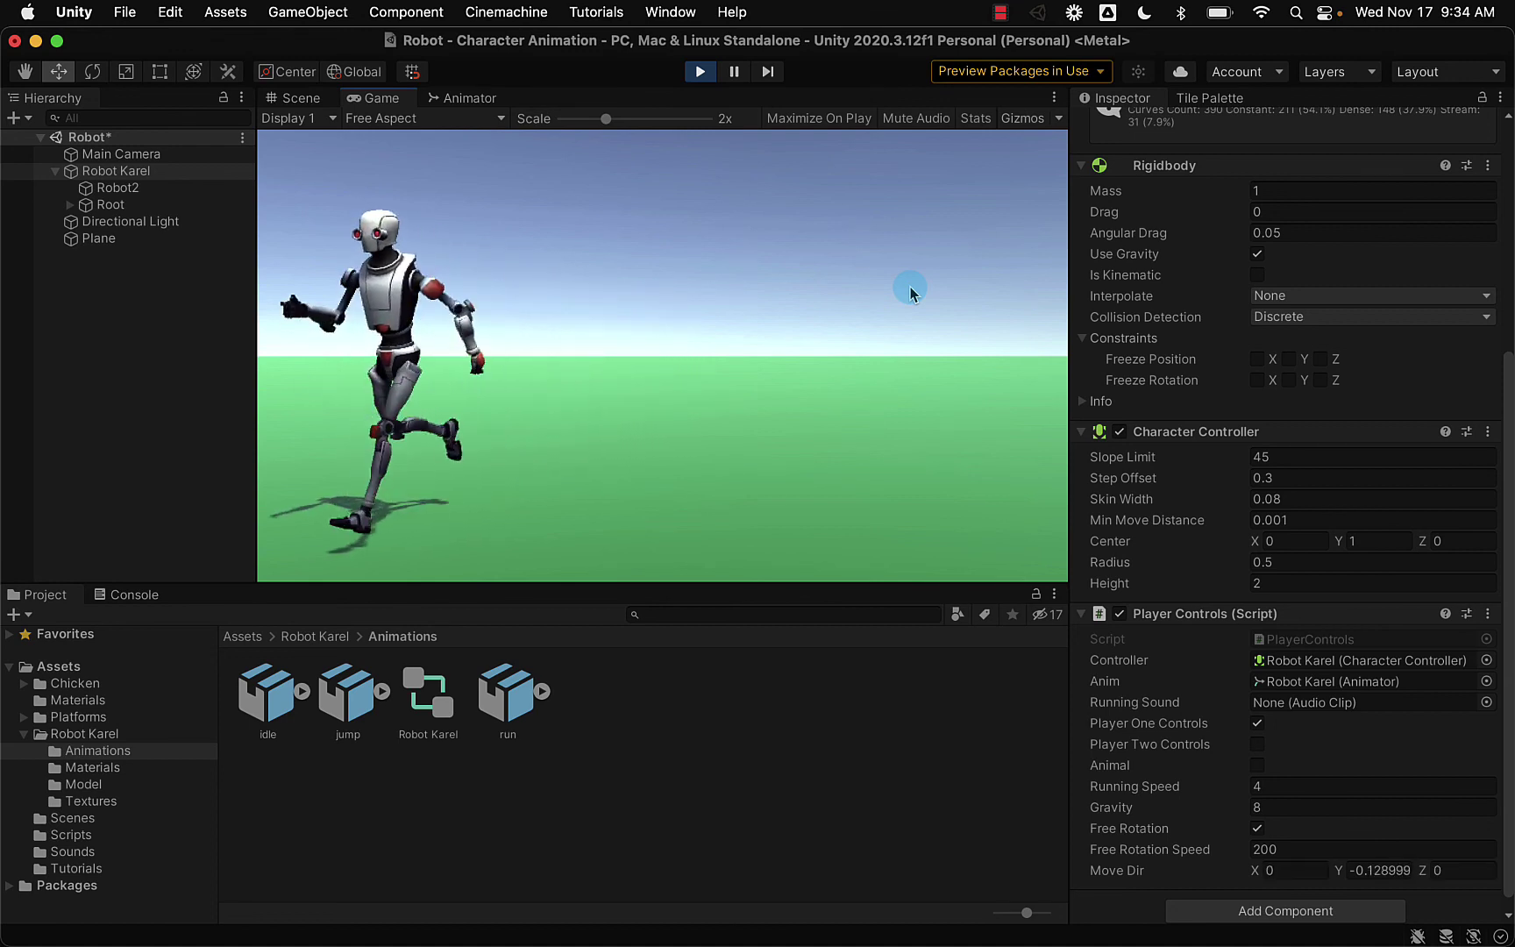
pyautogui.press('w')
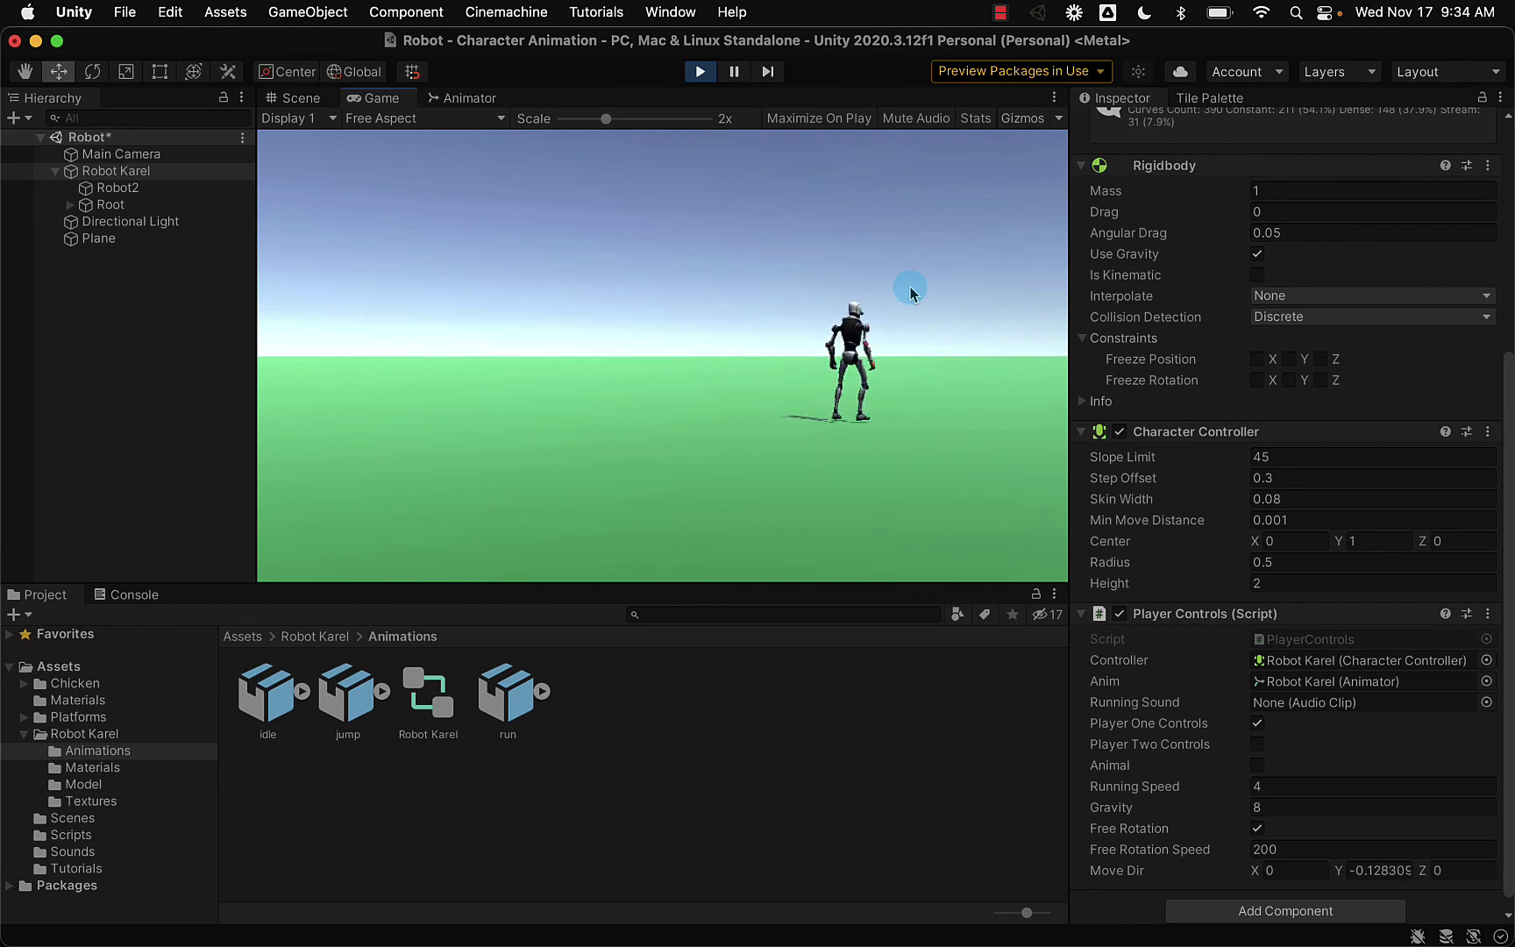
pyautogui.press('a')
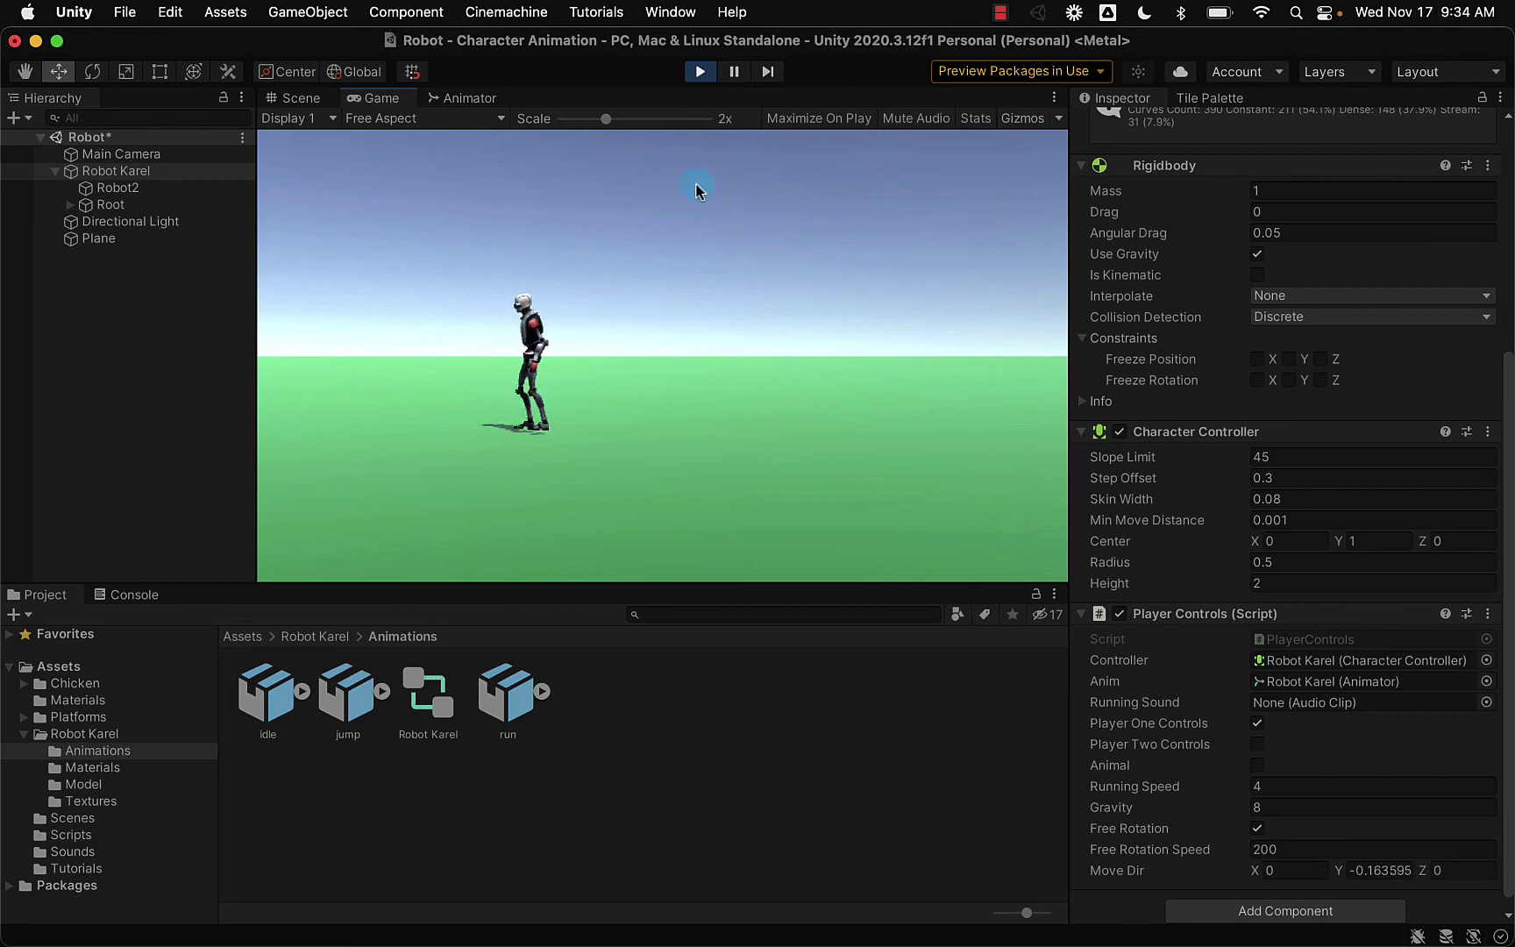
pyautogui.click(699, 70)
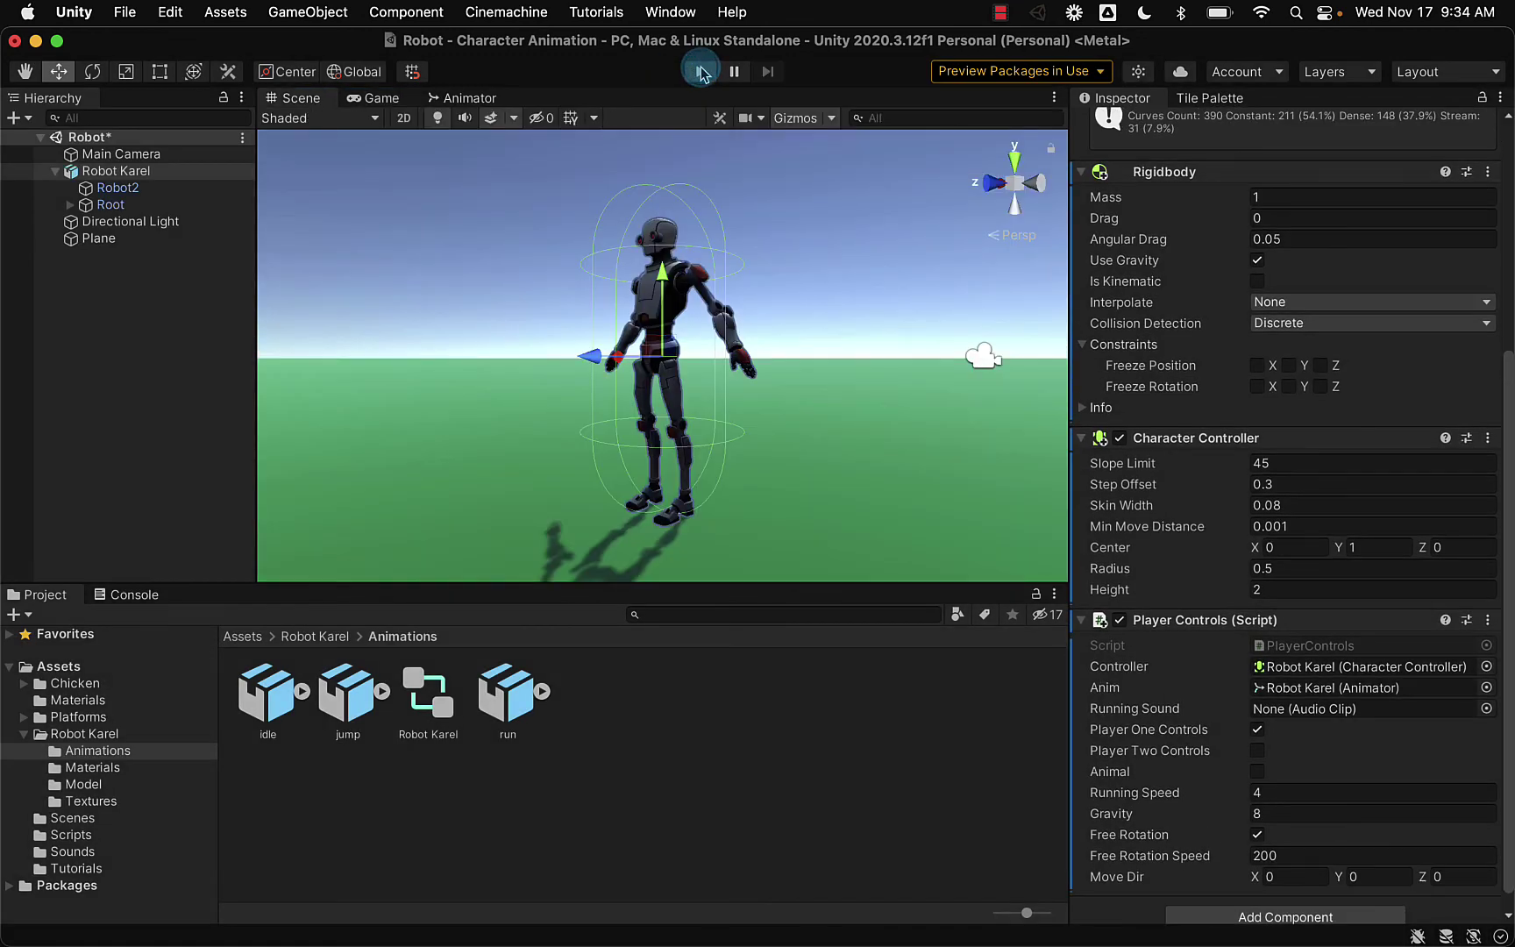
# - Turn off Has Exit Time for the Root|Idle to Root|Jump transition in the Animator Controller
pyautogui.click(469, 97)
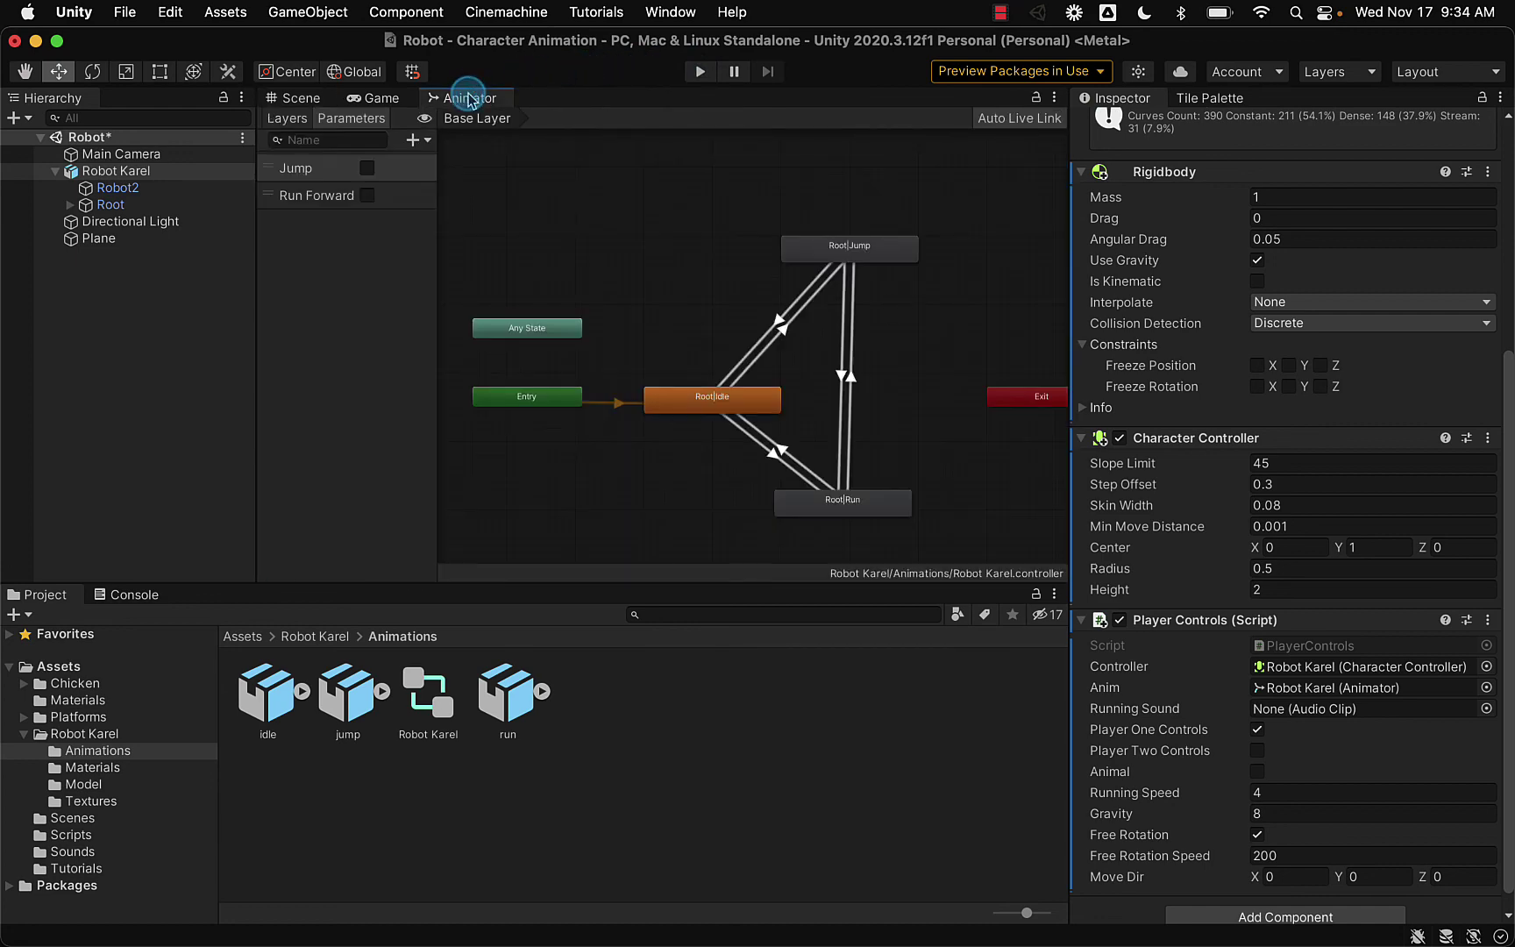
pyautogui.click(785, 331)
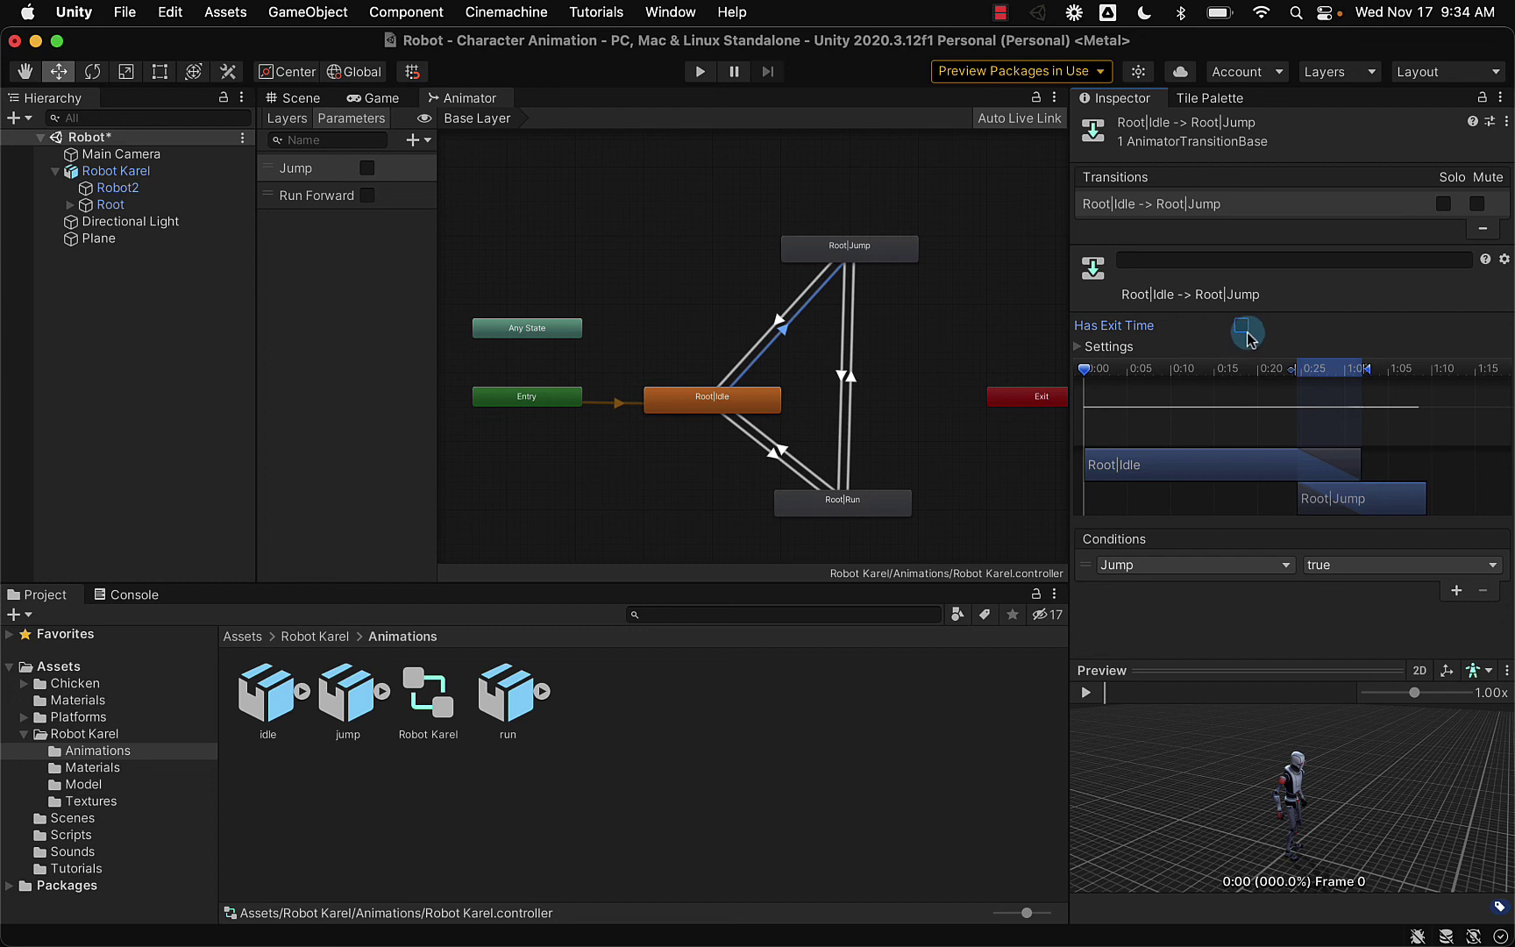
pyautogui.click(1243, 329)
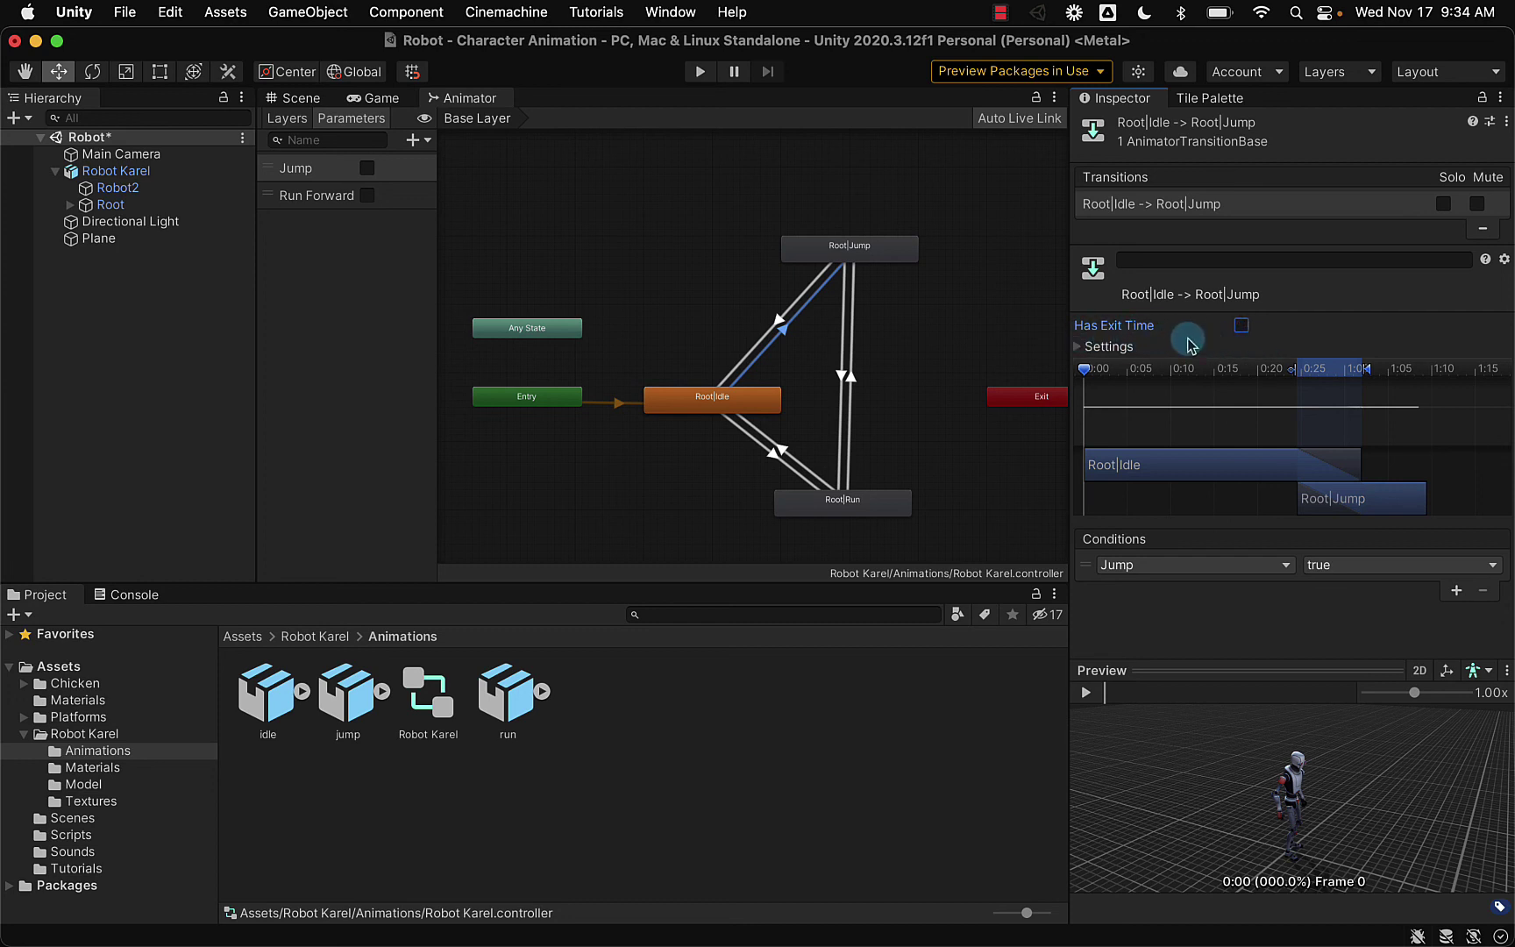
# - Turn off Has Exit Time for the Root|Jump to Root|Idle transition and for both transitions between Root|Jump and Root|Run
pyautogui.click(779, 323)
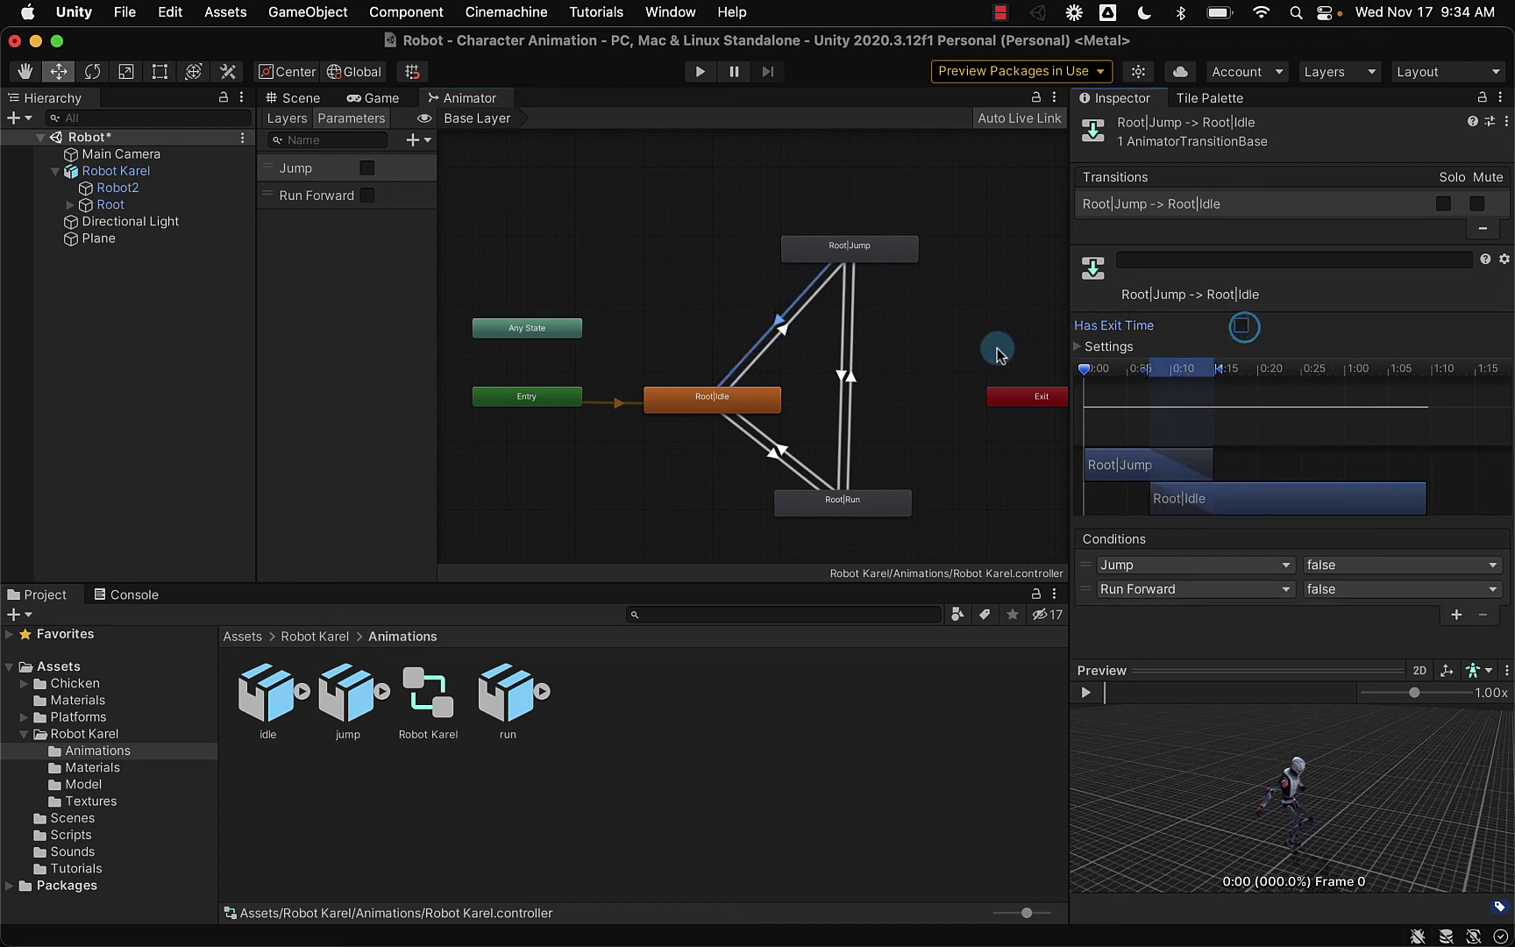
pyautogui.click(841, 377)
pyautogui.click(1240, 326)
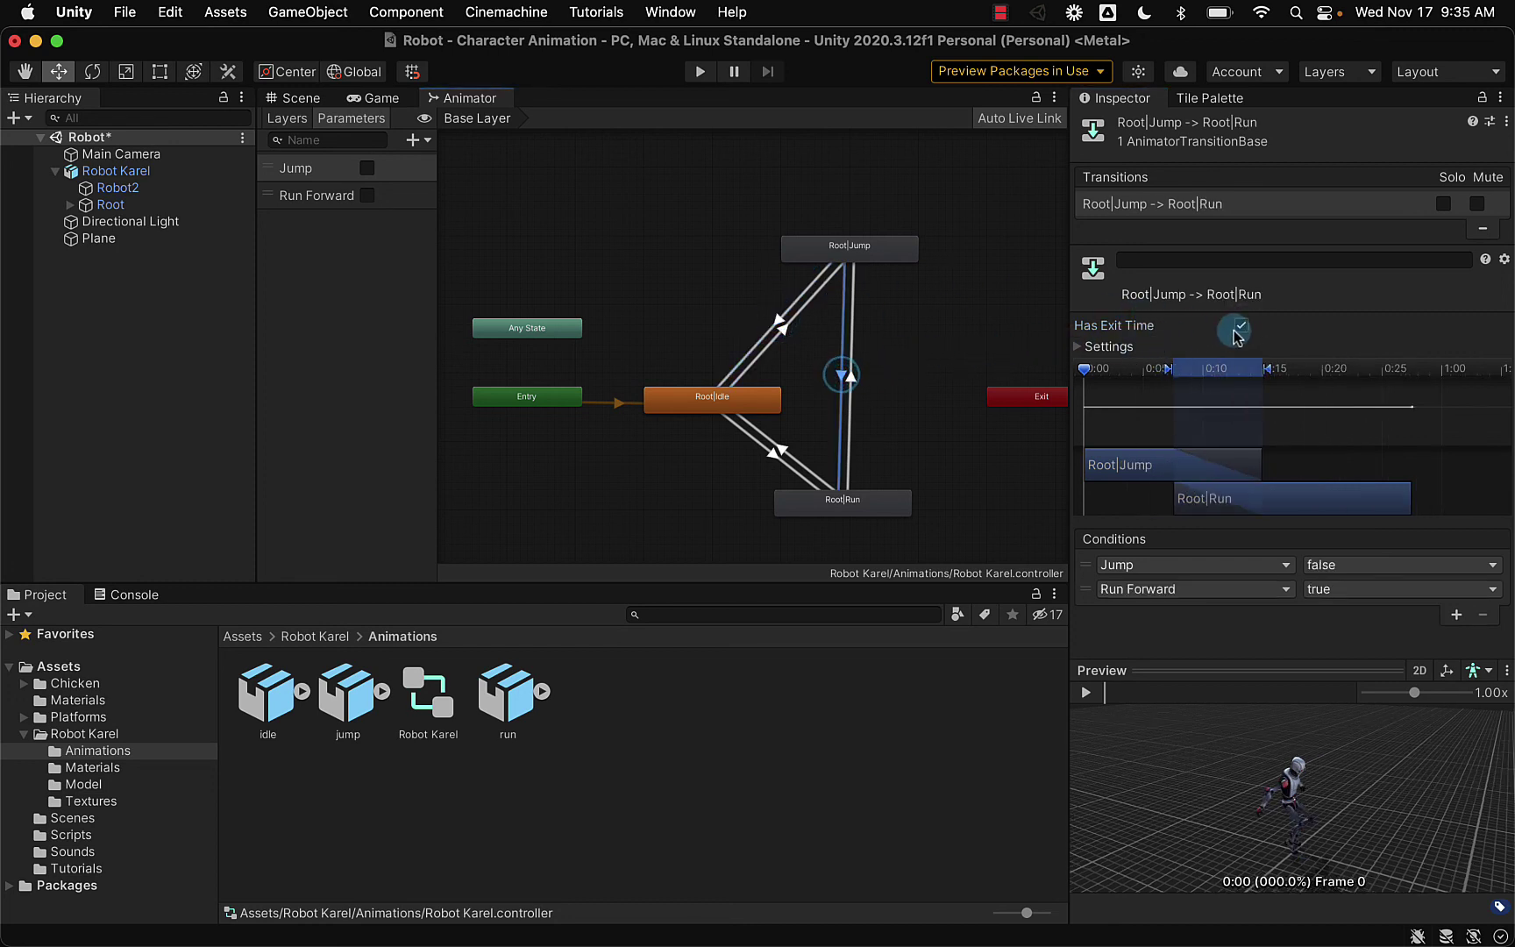
pyautogui.click(850, 375)
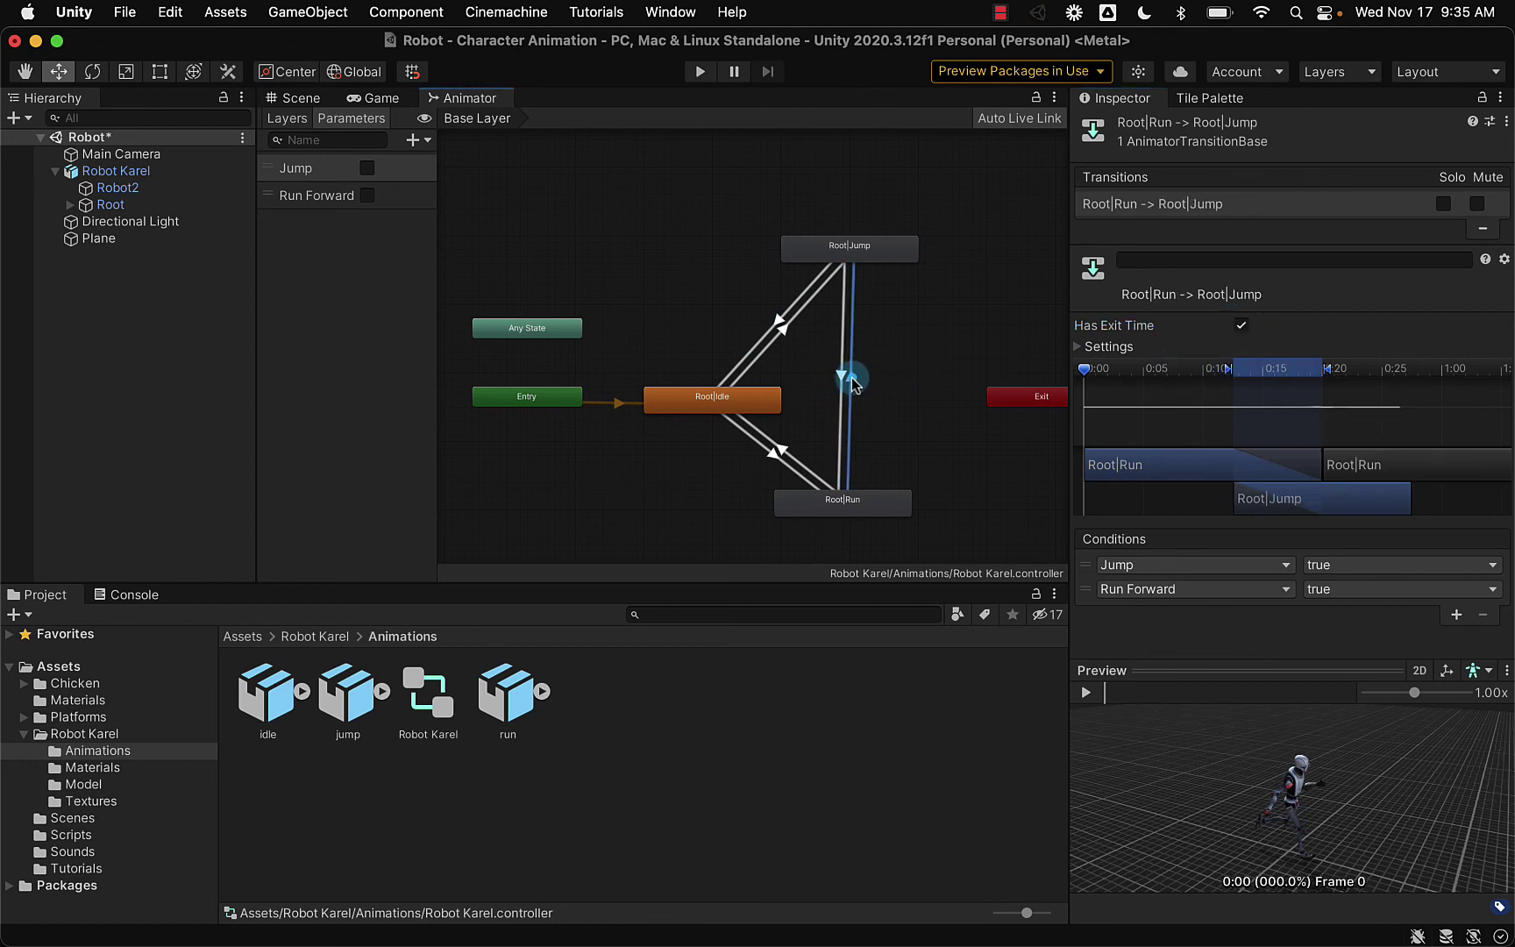
pyautogui.click(1239, 331)
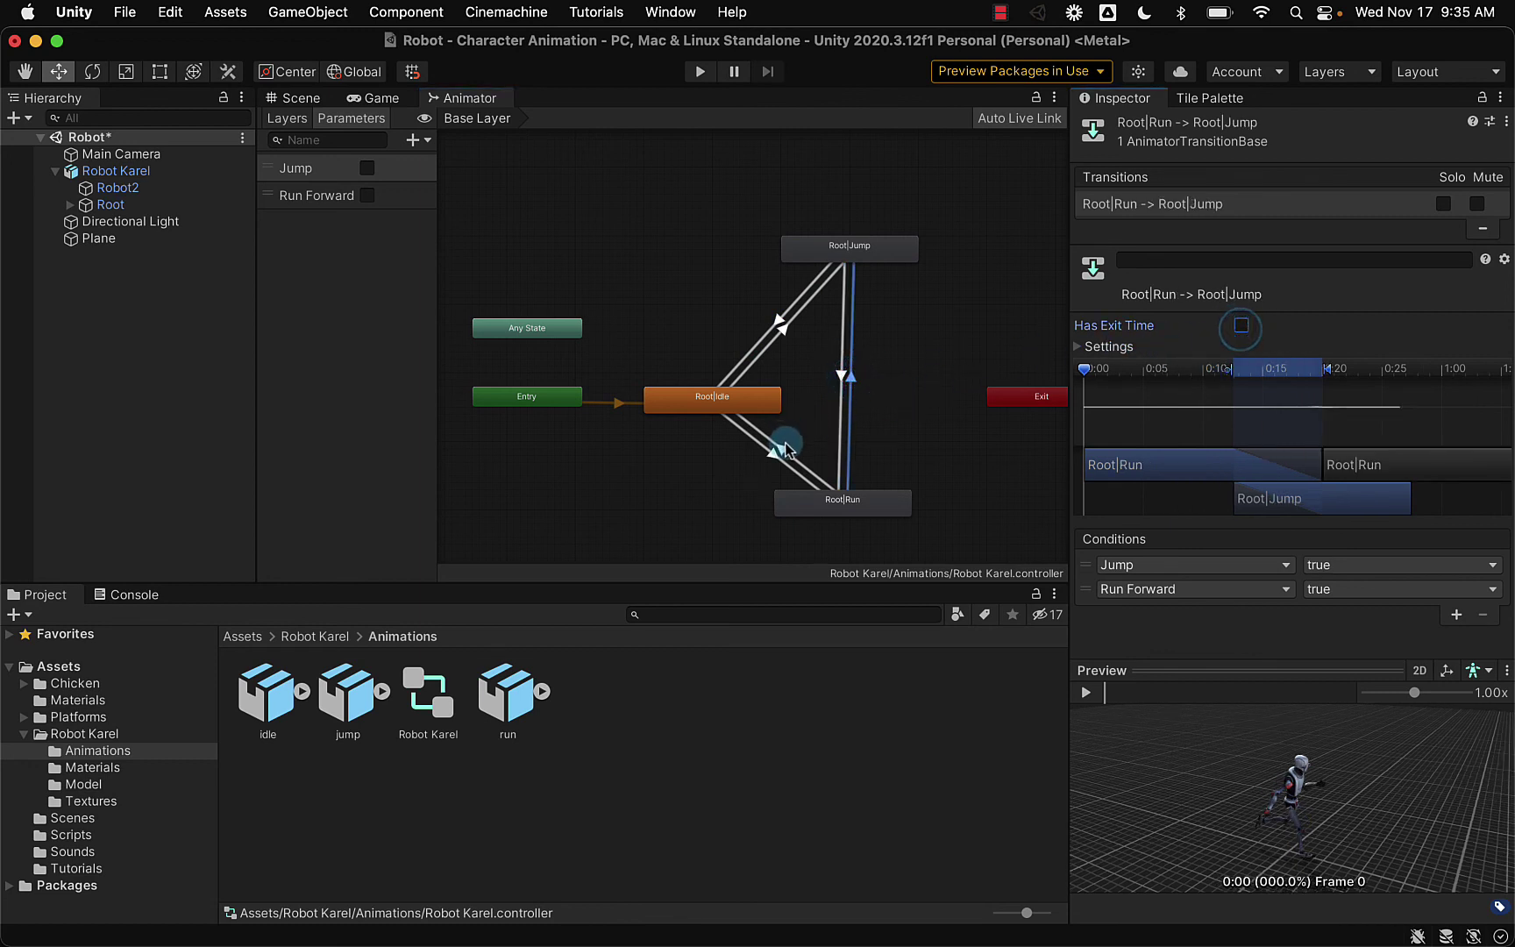
# - Turn off Has Exit Time for both transitions between Root|Run and Root|Idle
pyautogui.click(780, 447)
pyautogui.click(1242, 326)
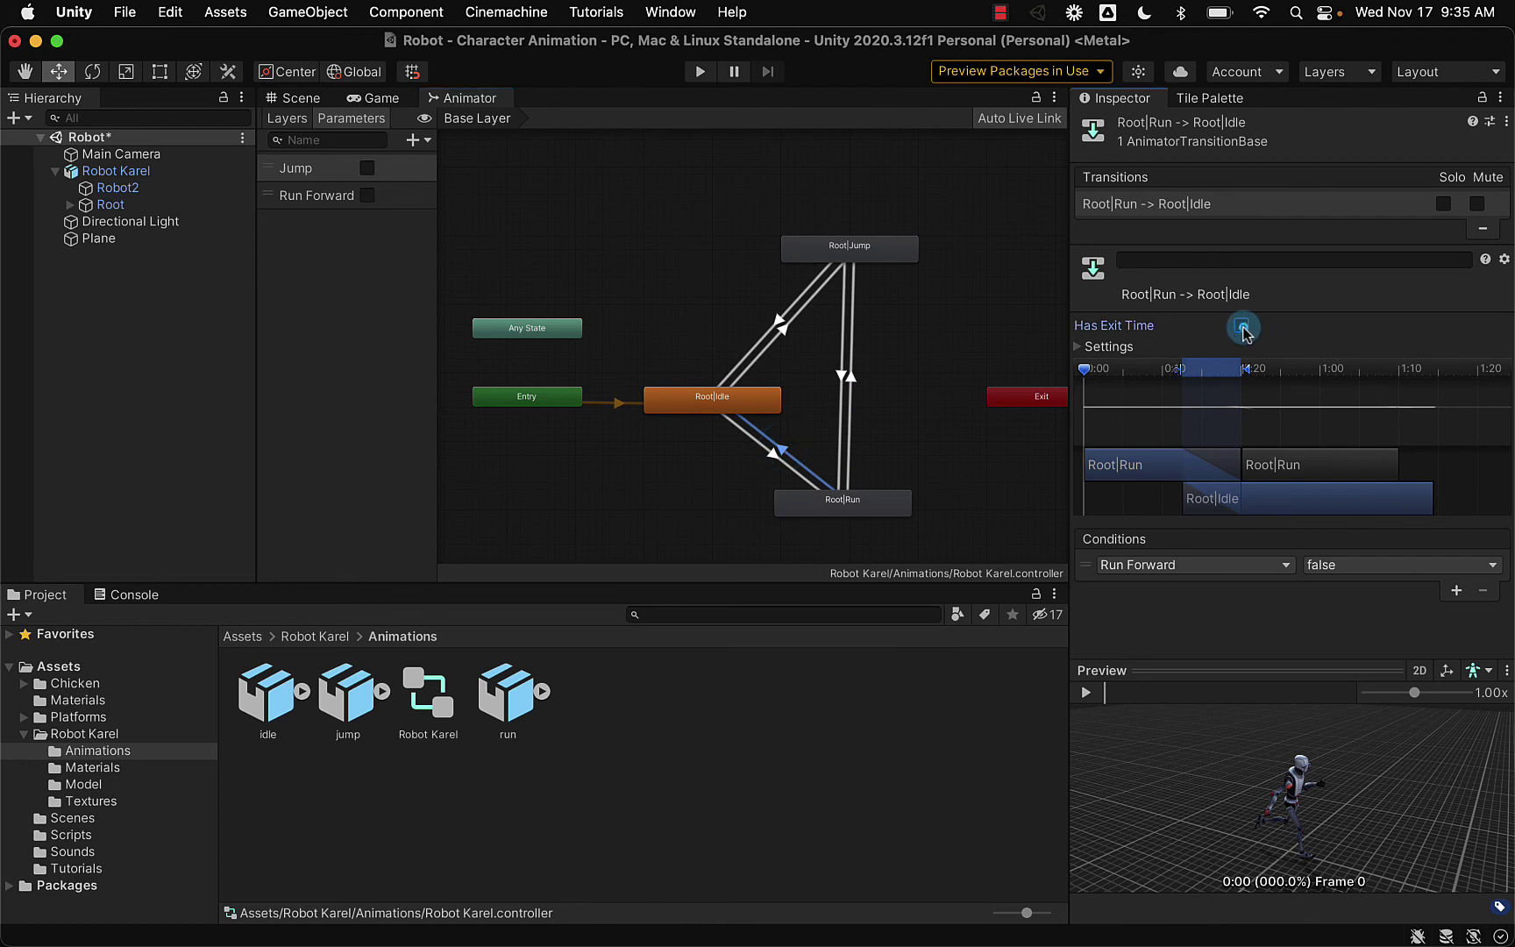
pyautogui.click(771, 450)
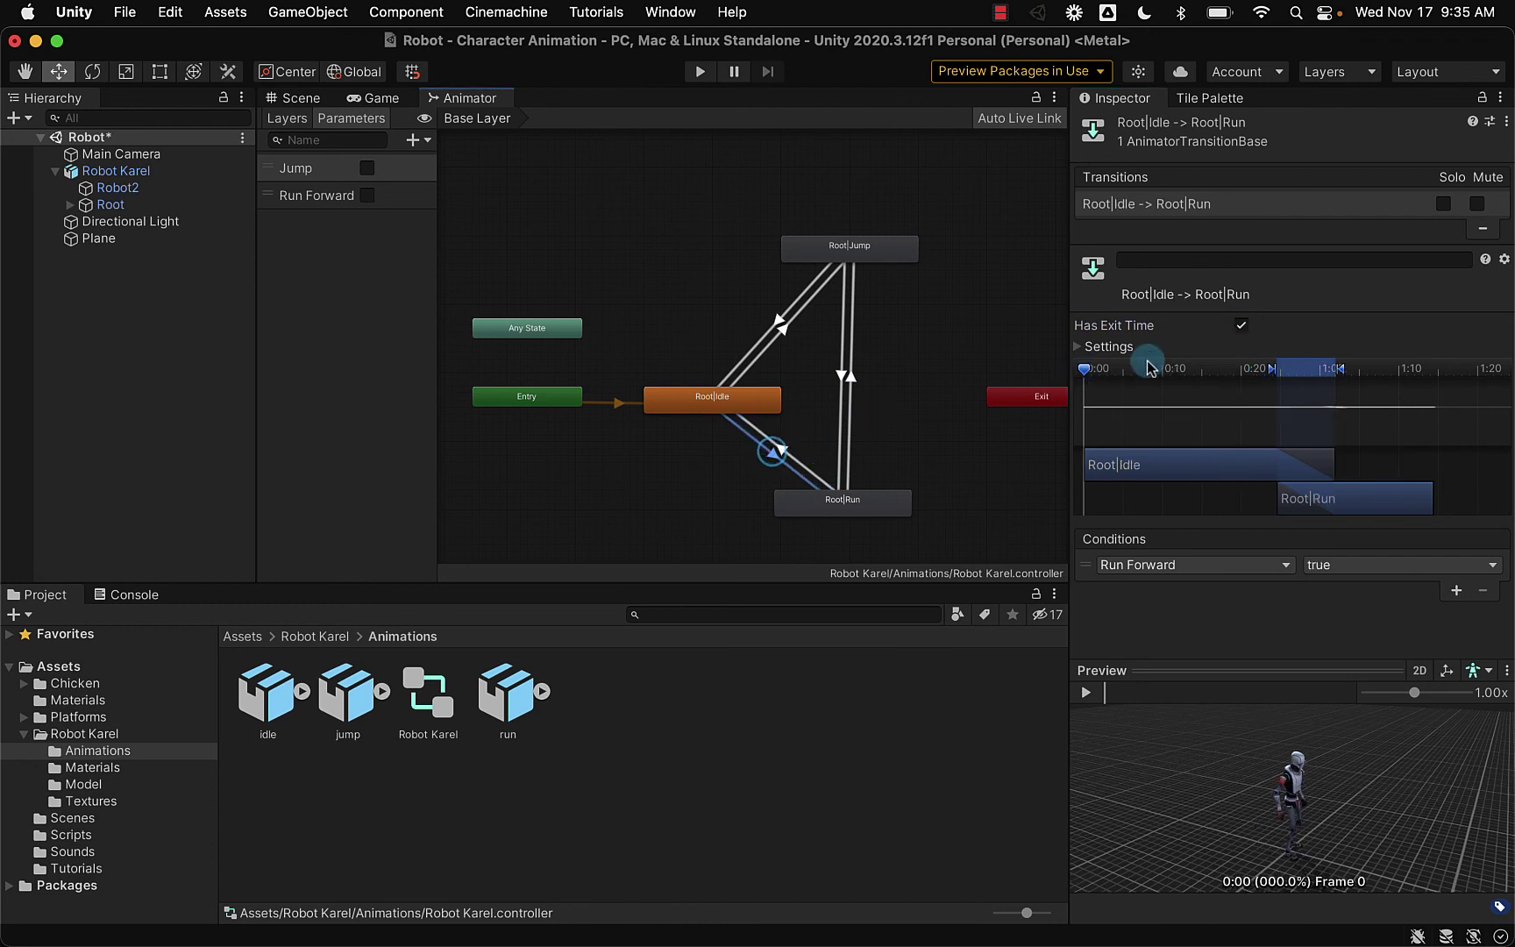
pyautogui.click(1239, 326)
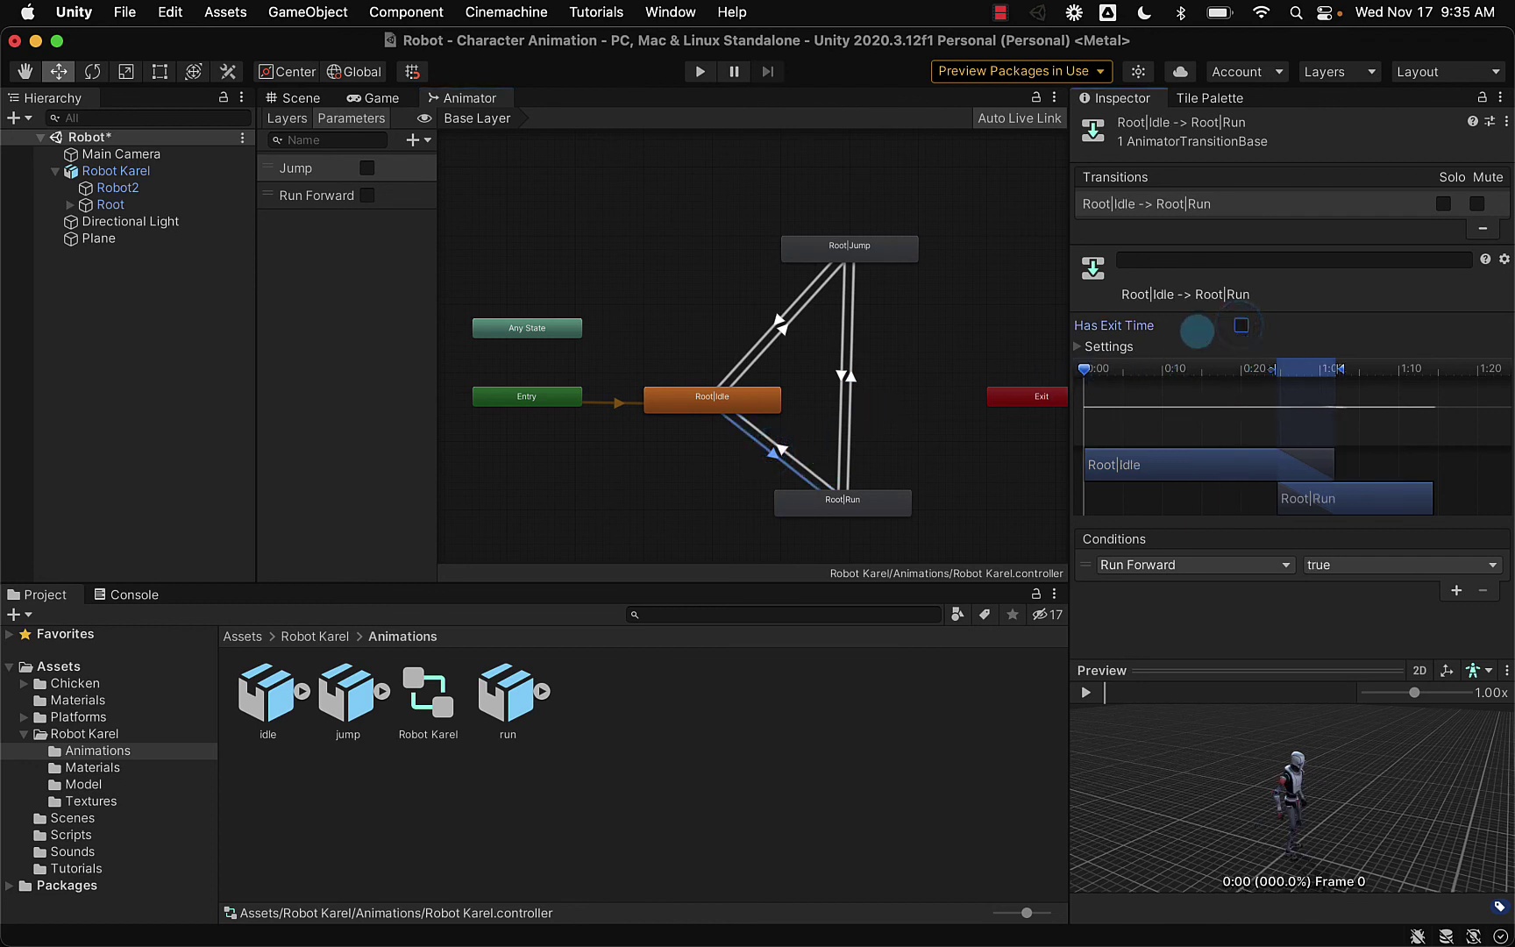
# - Play-test the scene by running the robot in different directions and making it jump, both standing and while running
pyautogui.click(698, 74)
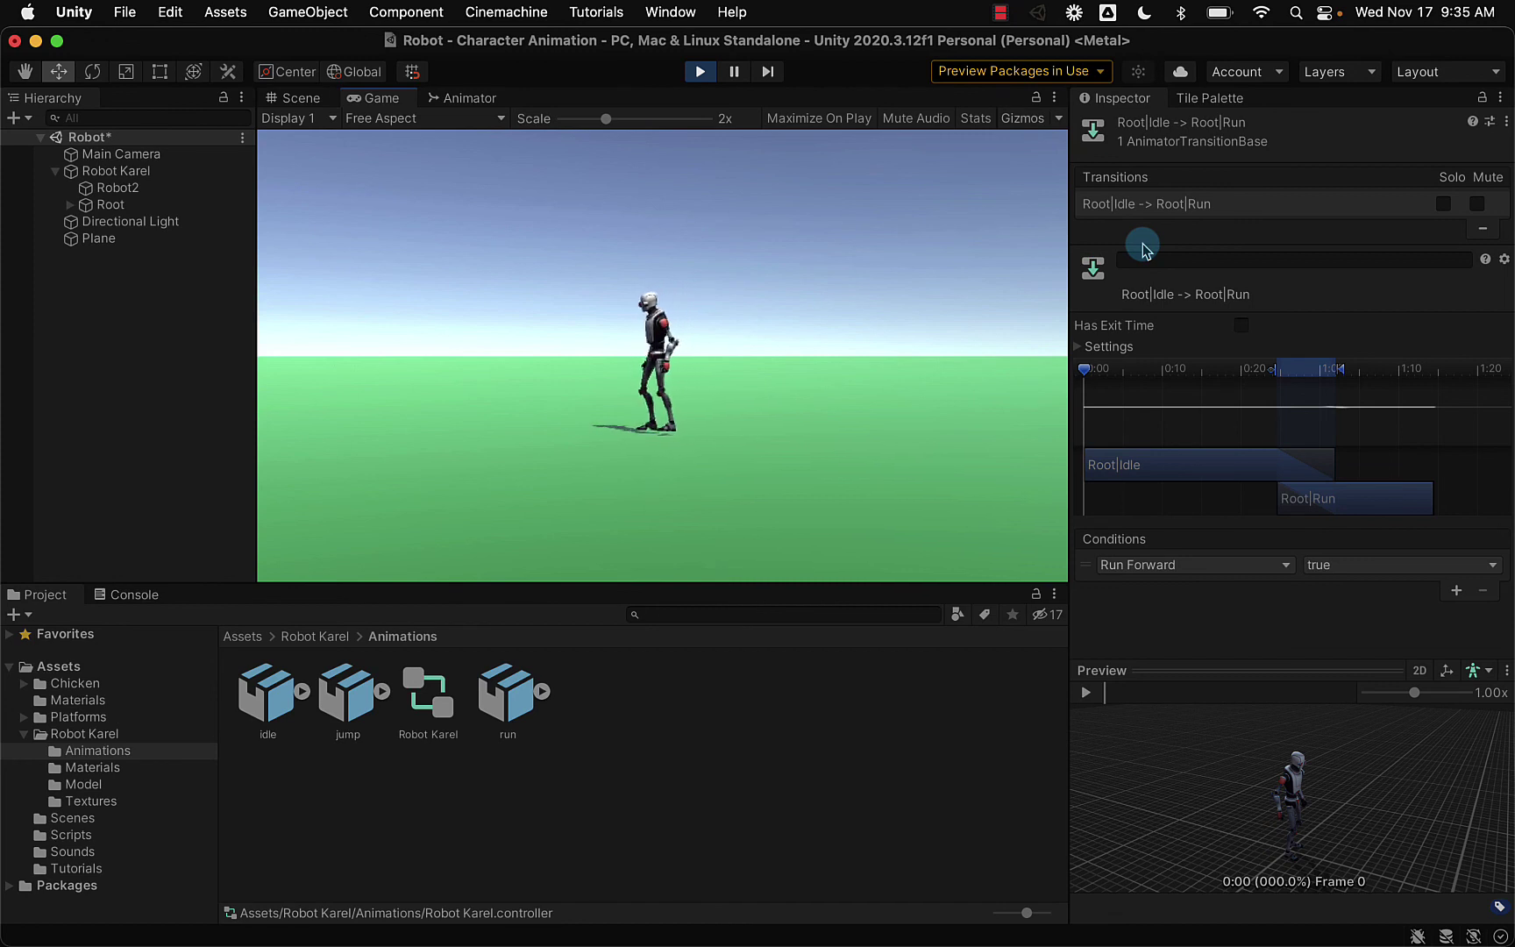
pyautogui.press('Up')
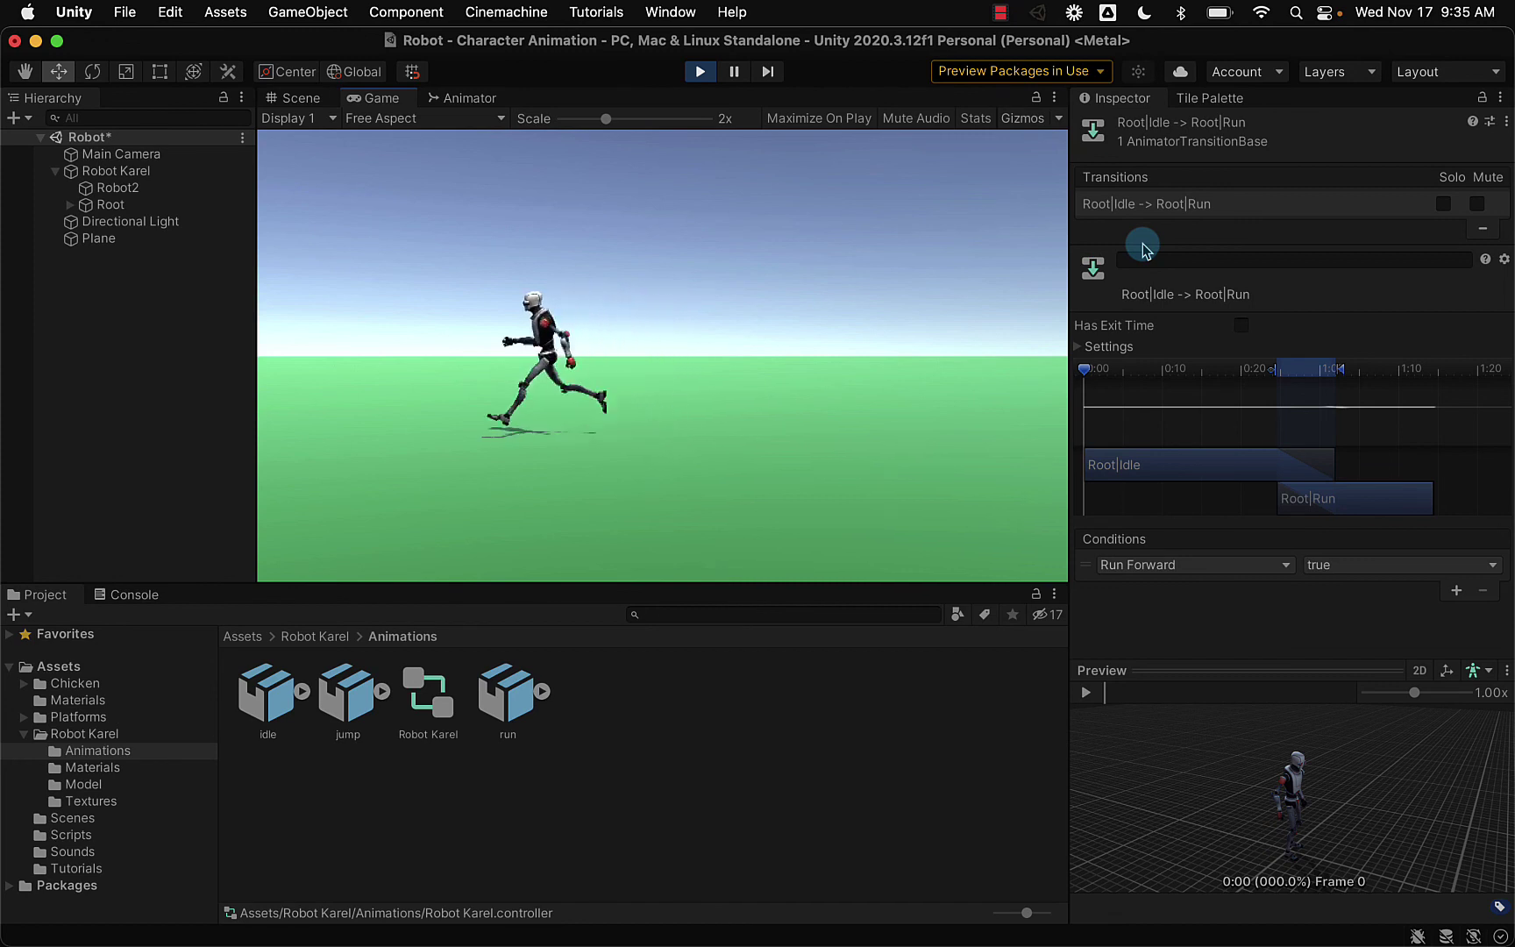
pyautogui.press('Up')
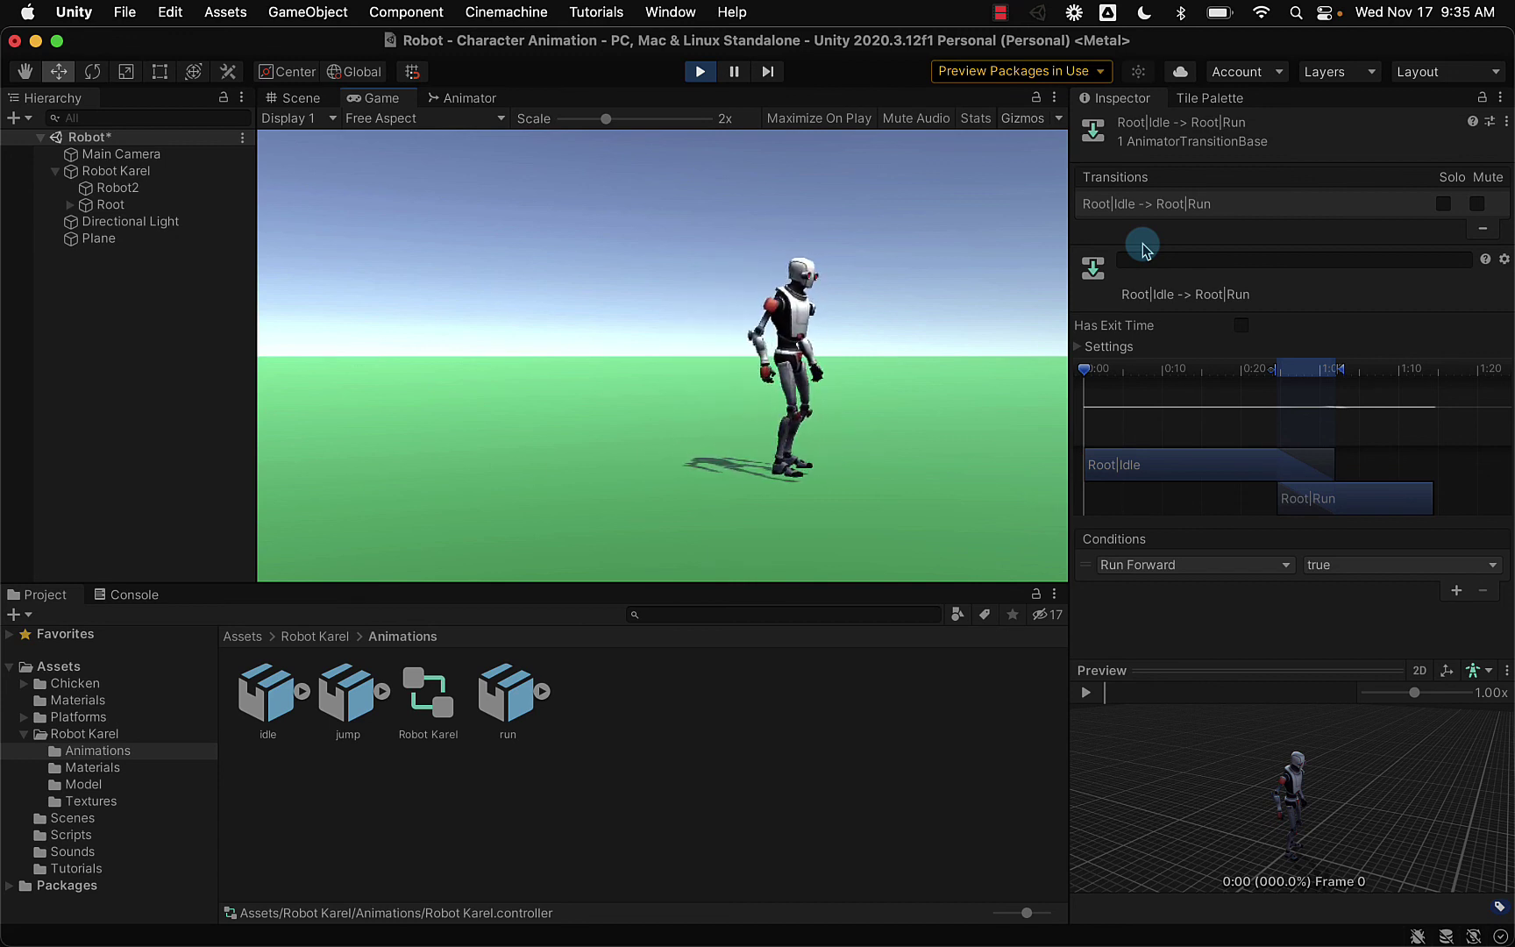
pyautogui.press('Up')
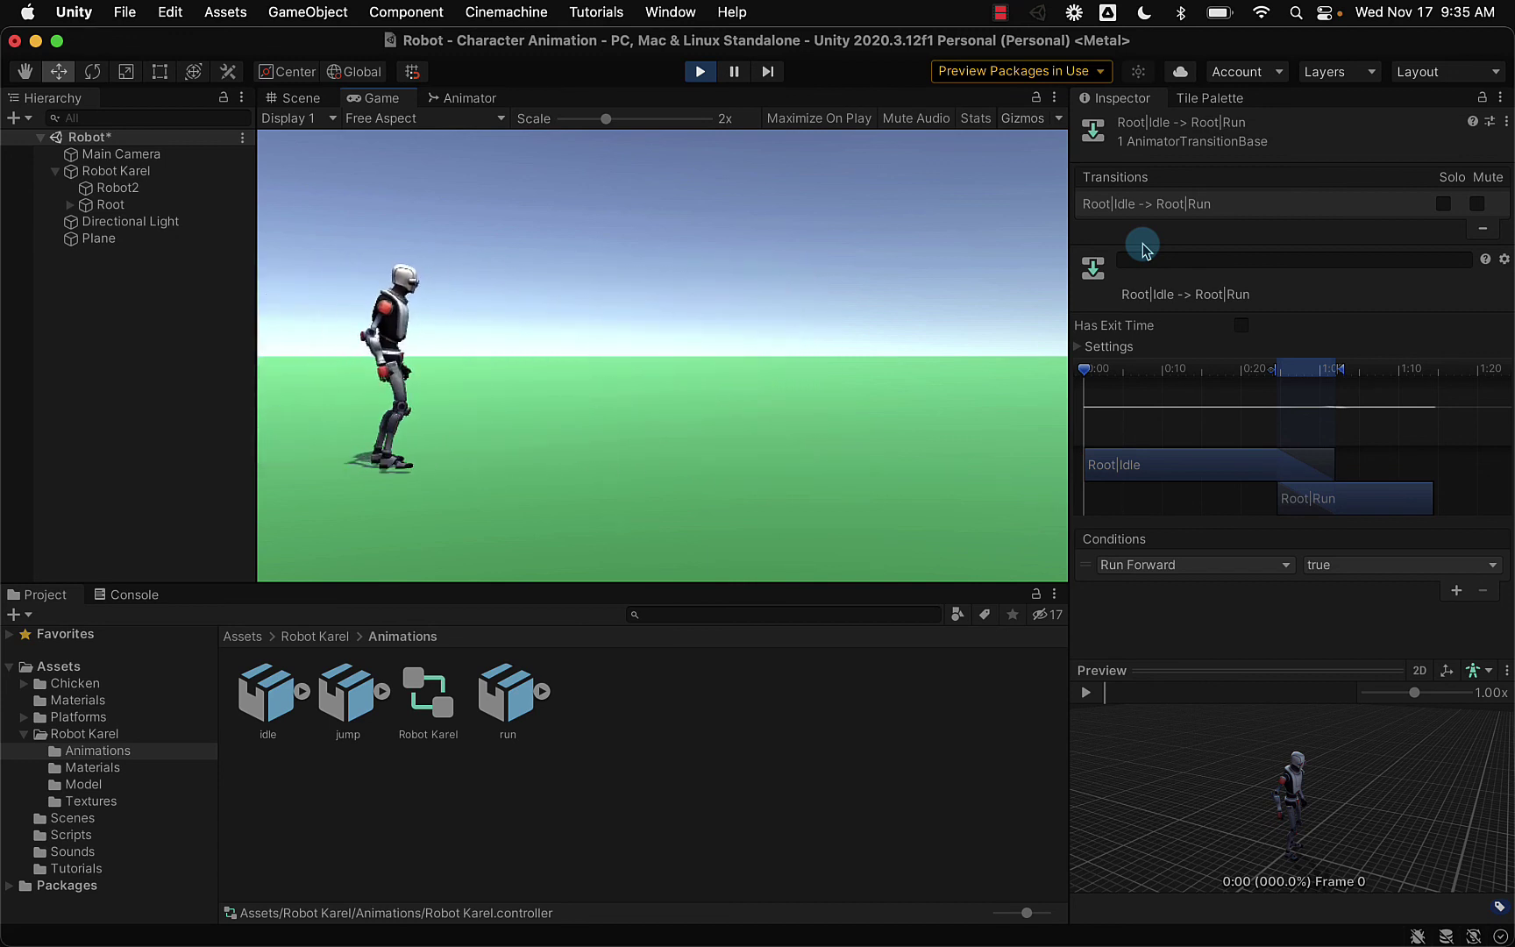
pyautogui.press('Up')
pyautogui.press('space')
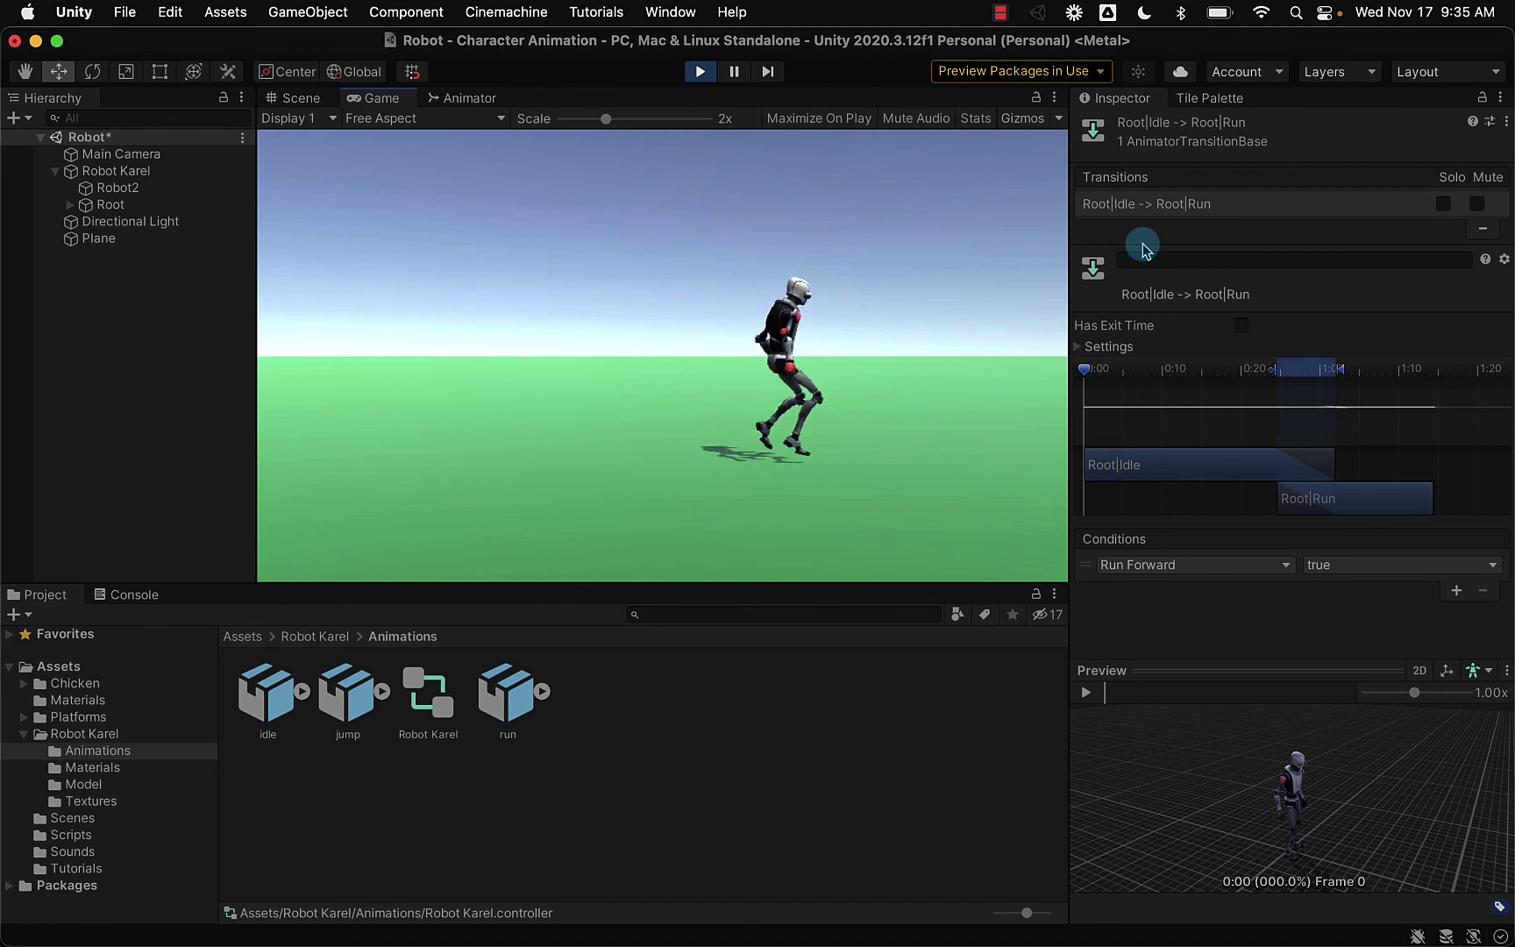
pyautogui.press('Left')
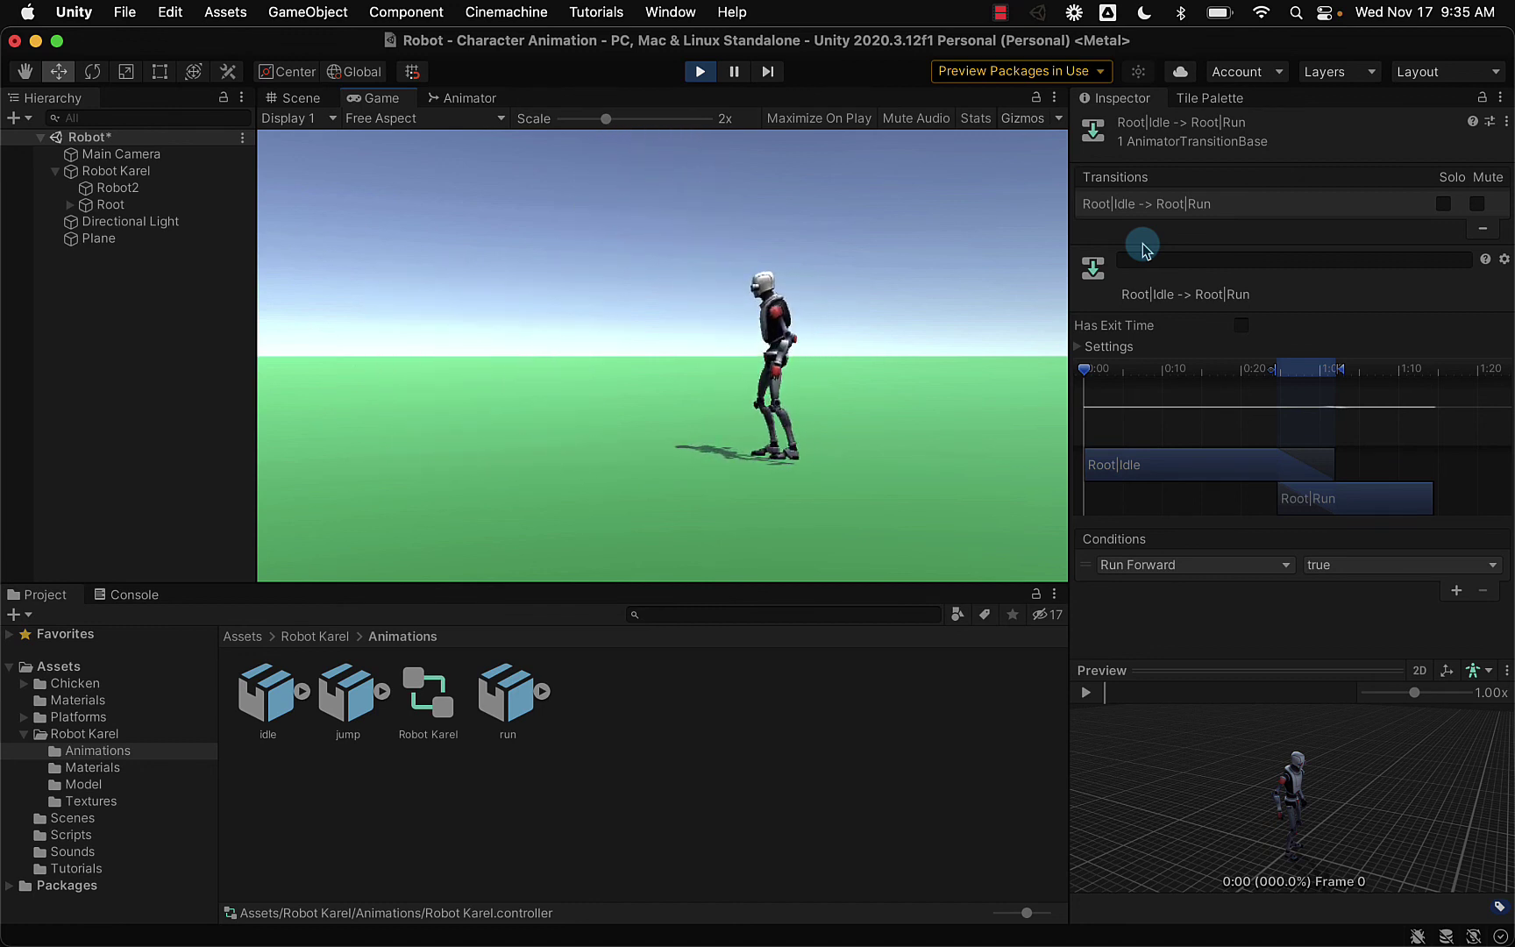
pyautogui.press('space')
pyautogui.press('Left')
pyautogui.press('Left')
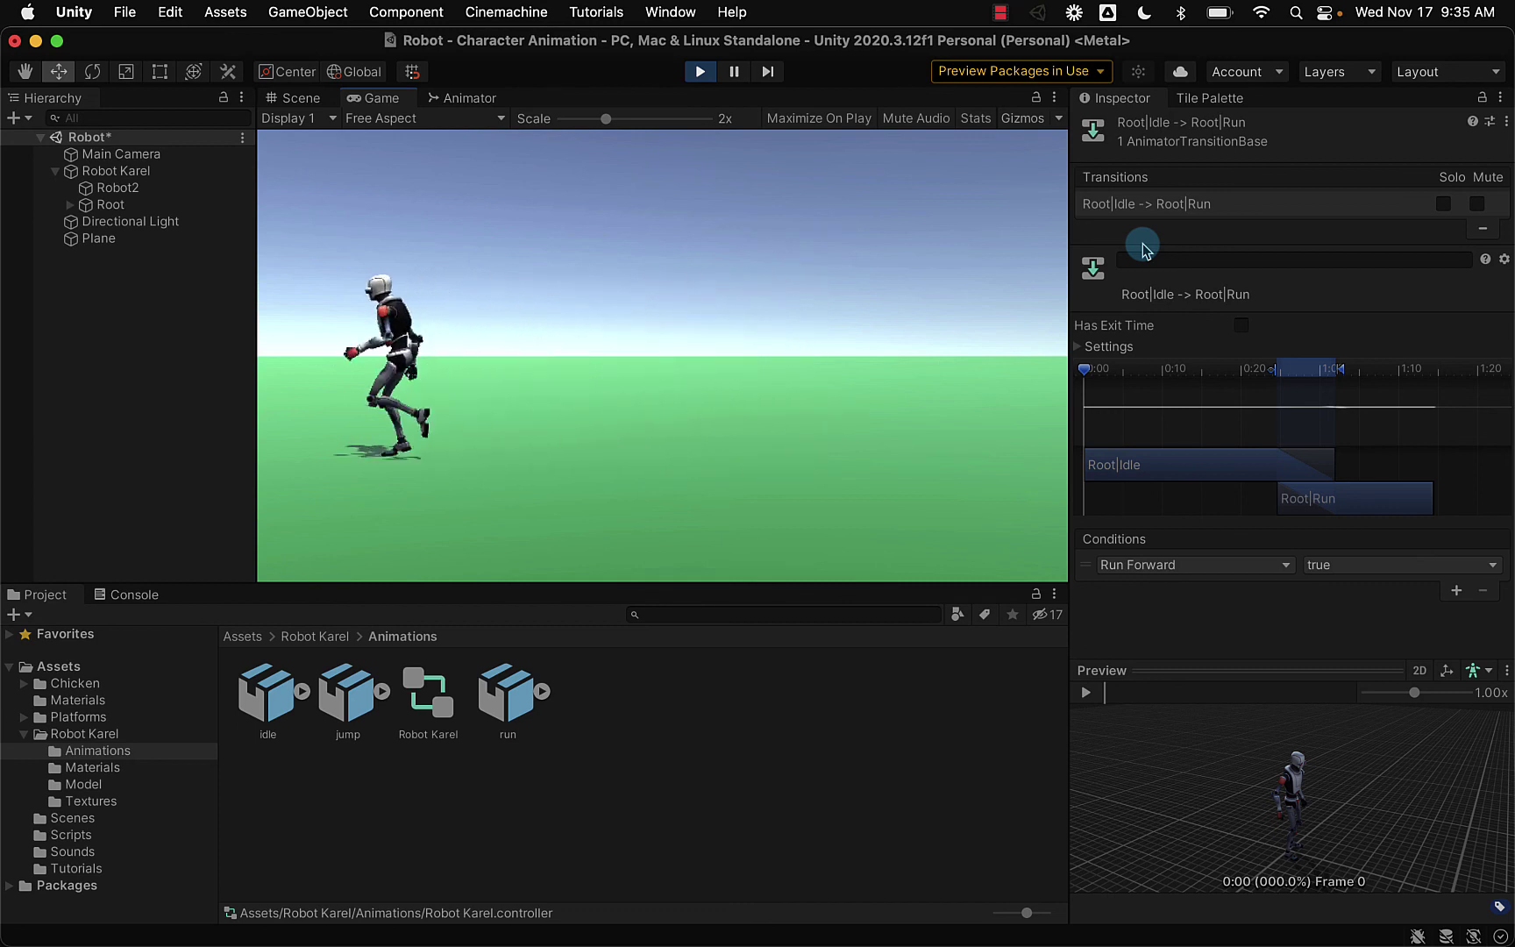
pyautogui.press('Right')
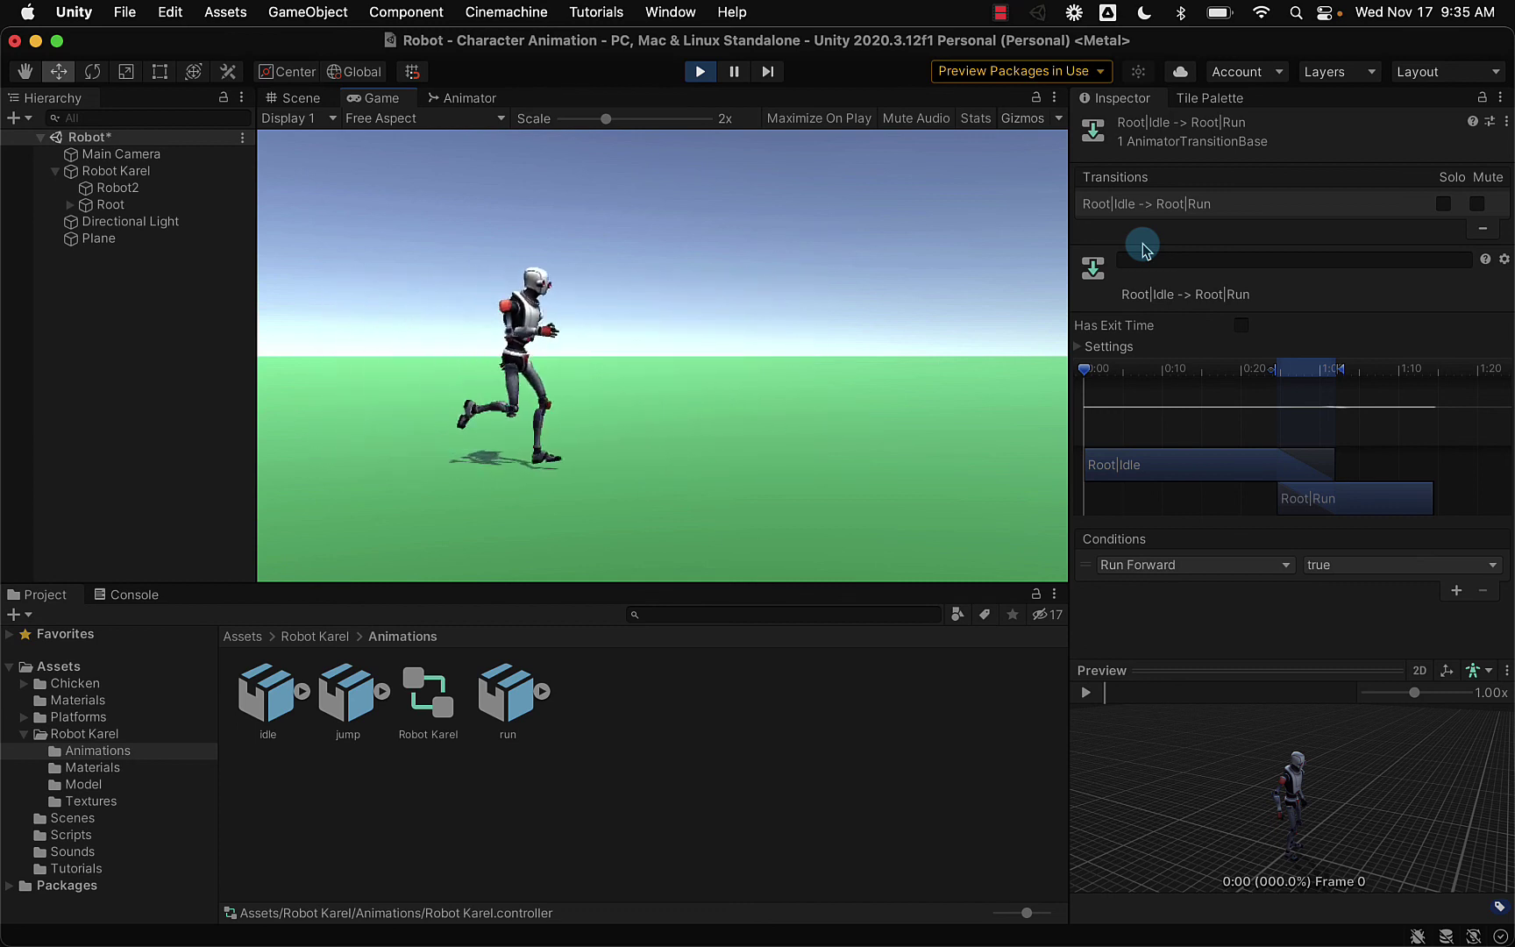
pyautogui.press('Left')
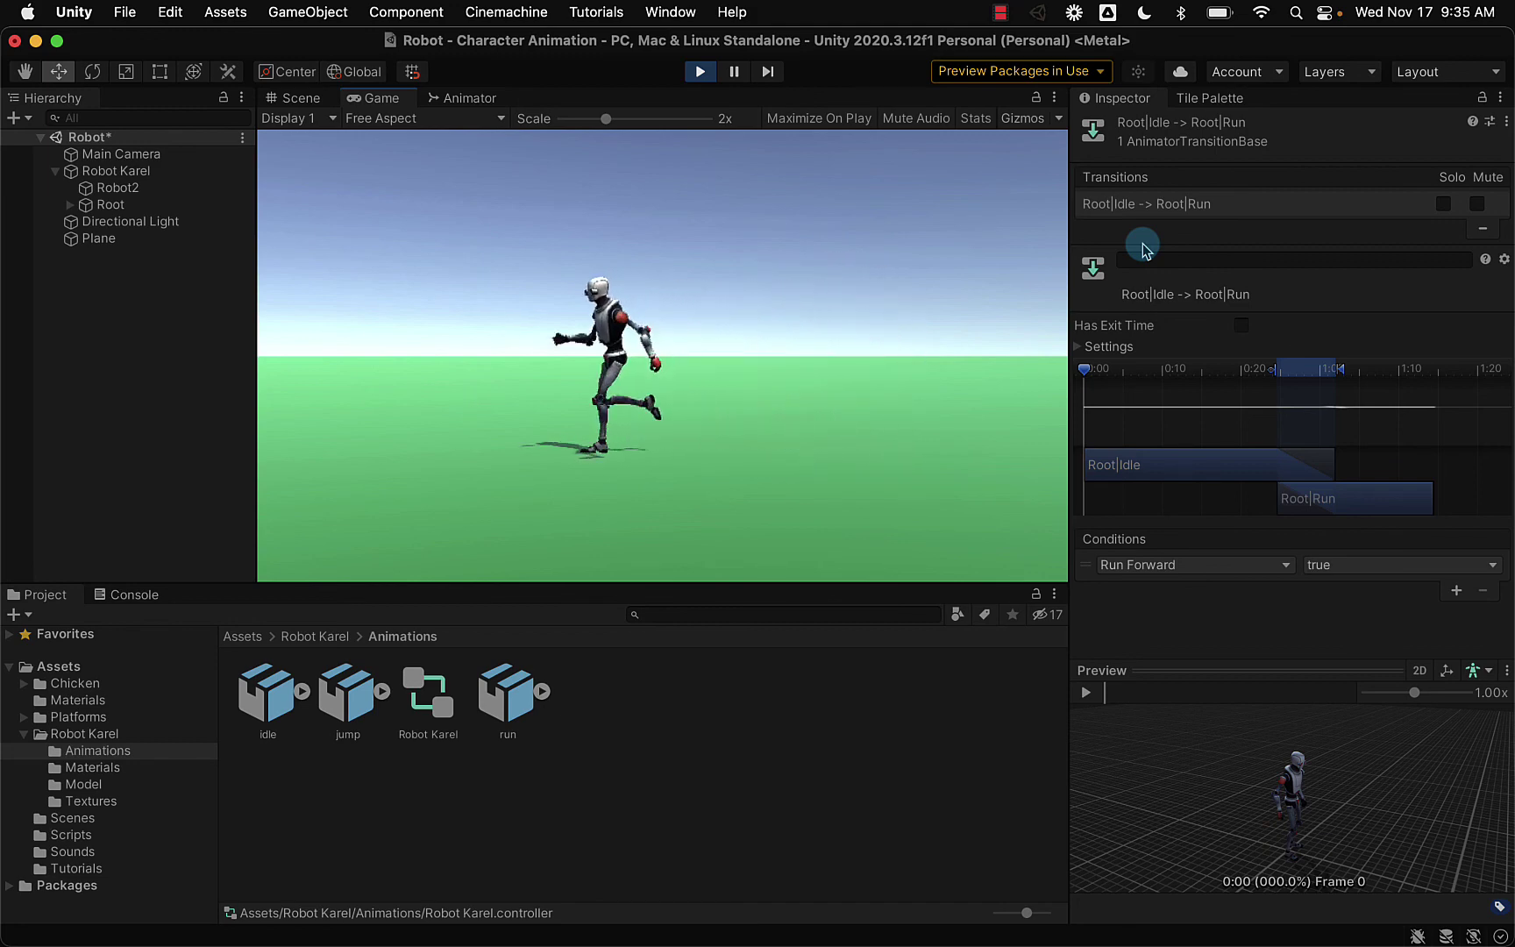
pyautogui.press('Right')
pyautogui.press('space')
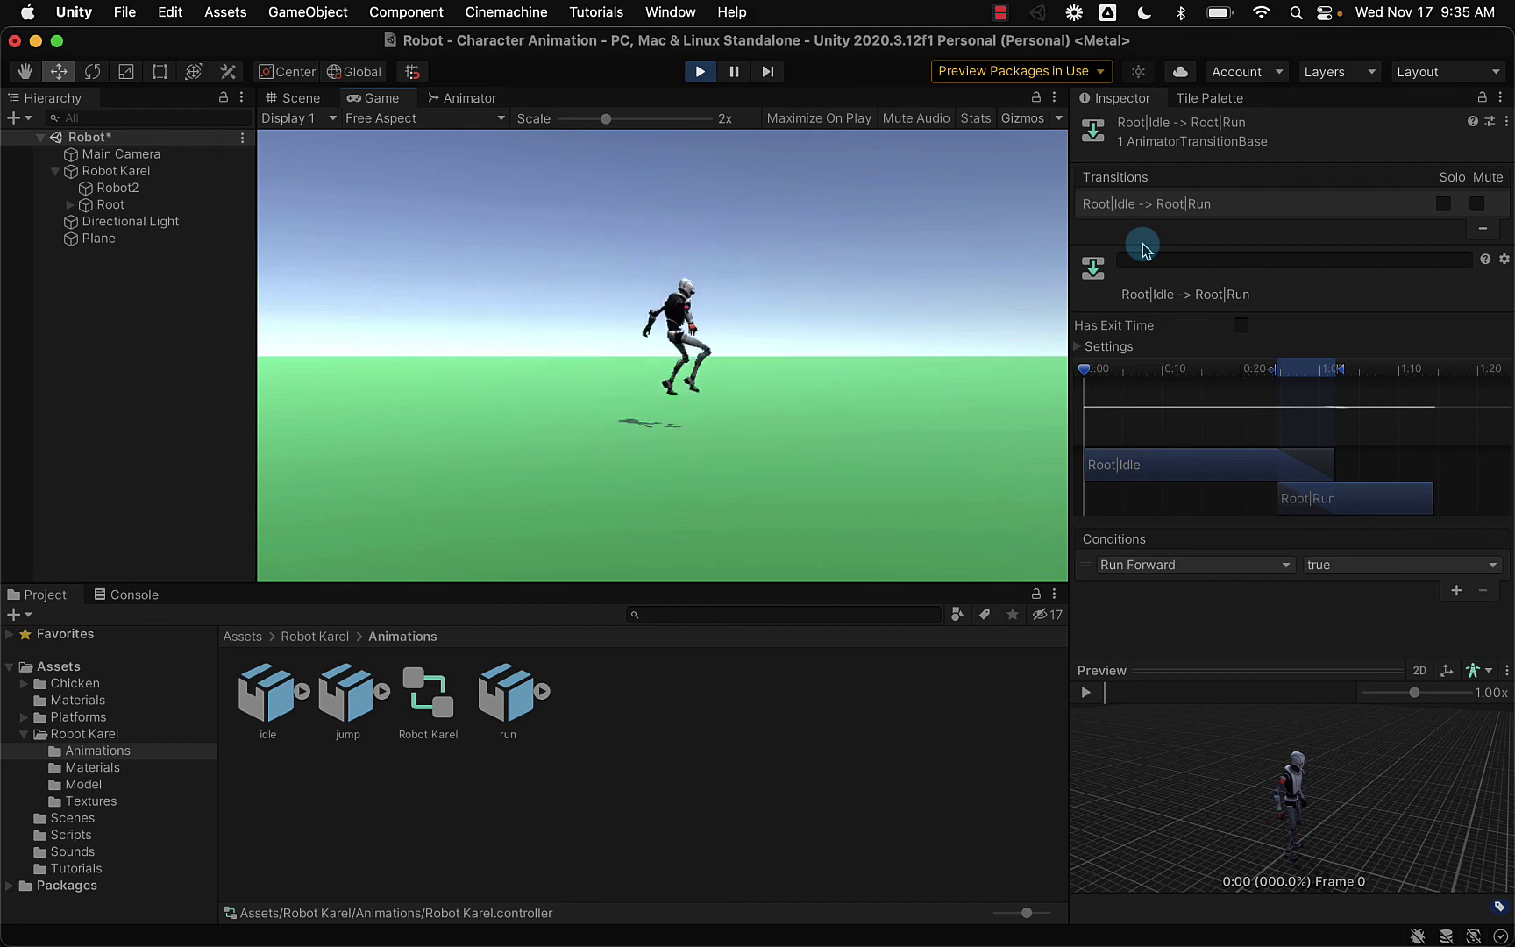